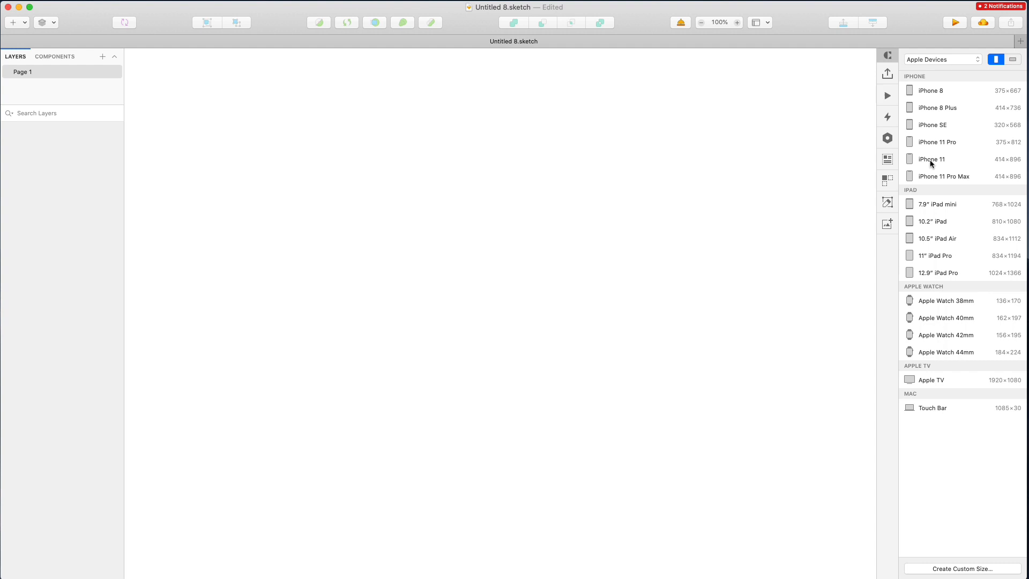
- Create an iPhone 11 artboard on the empty page
click(931, 159)
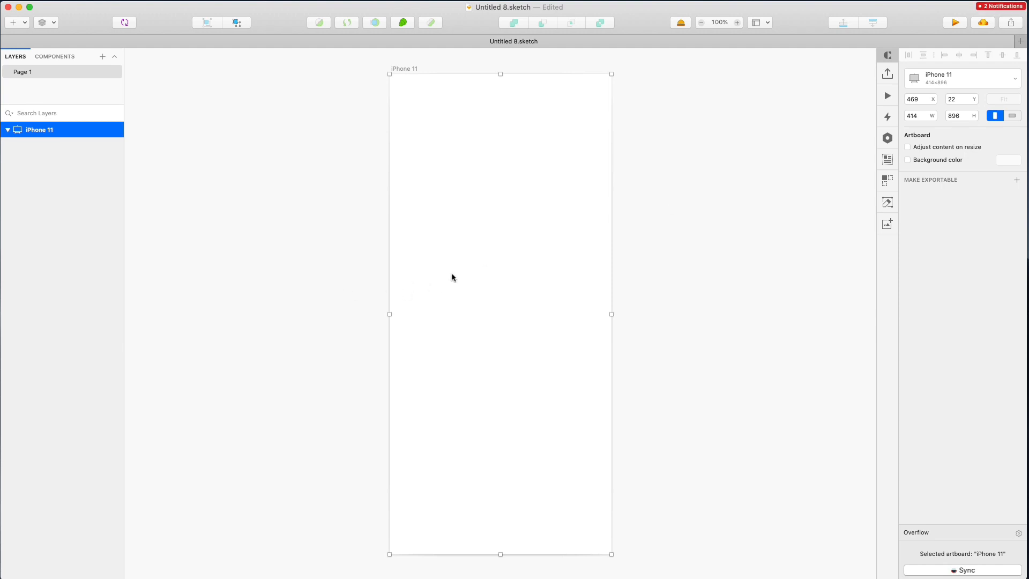
drag(150, 353, 101, 435)
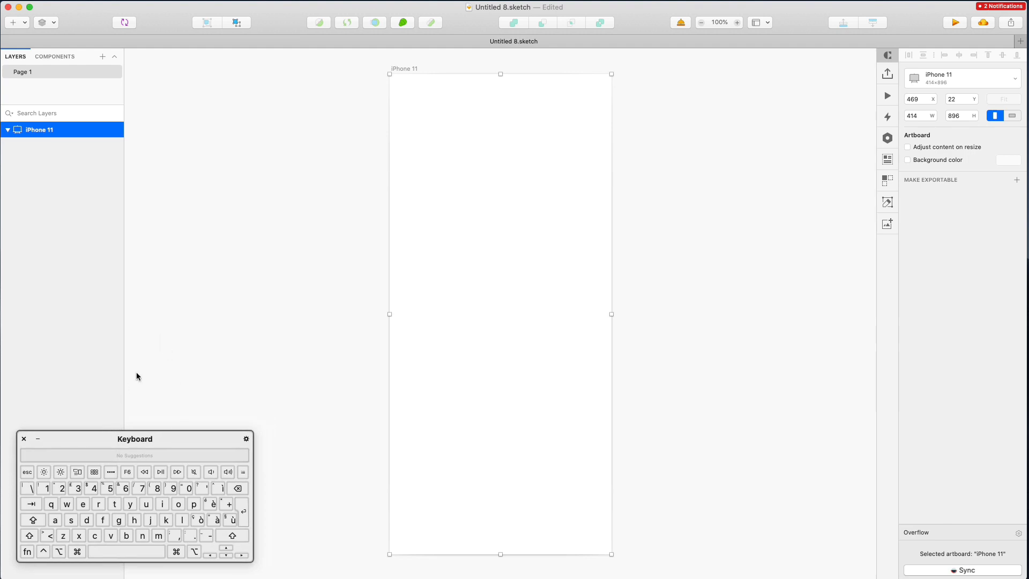
click(338, 209)
scroll(391, 129, down, 1)
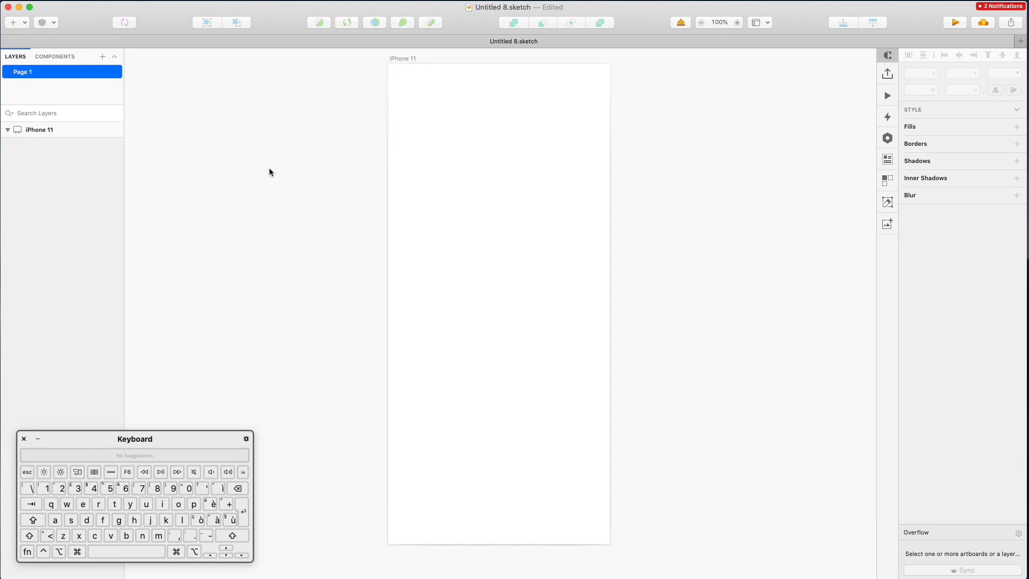
scroll(138, 89, right, 3)
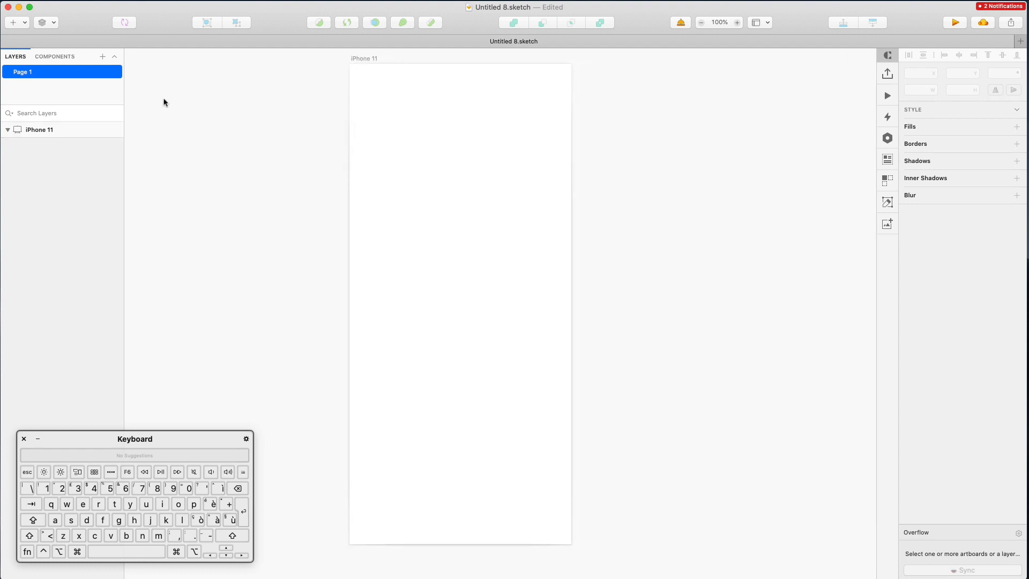
- Add the text "Today" and place it near the artboard's upper-left corner at about X 42, Y 66
key(t)
click(373, 111)
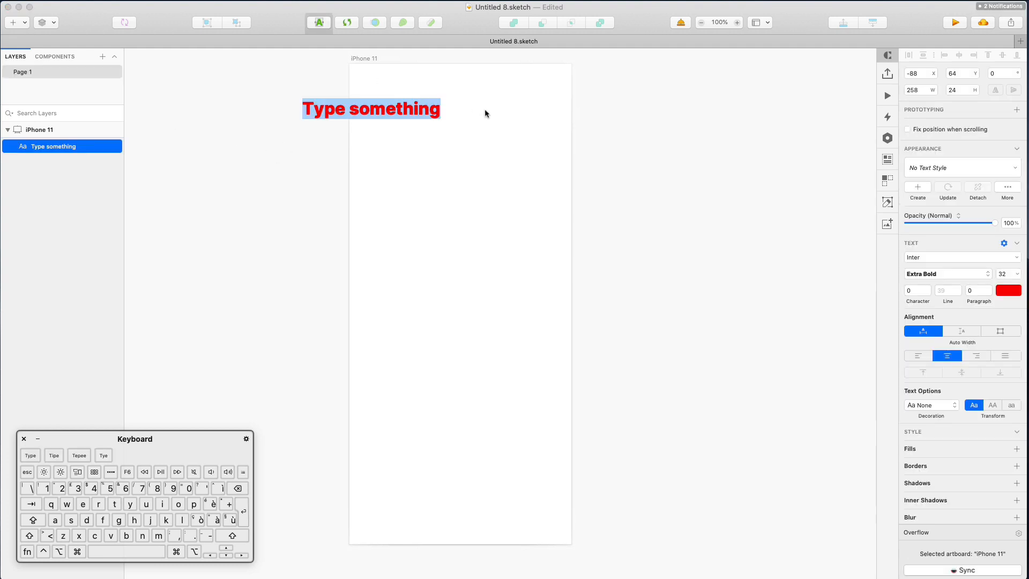
key(shift)
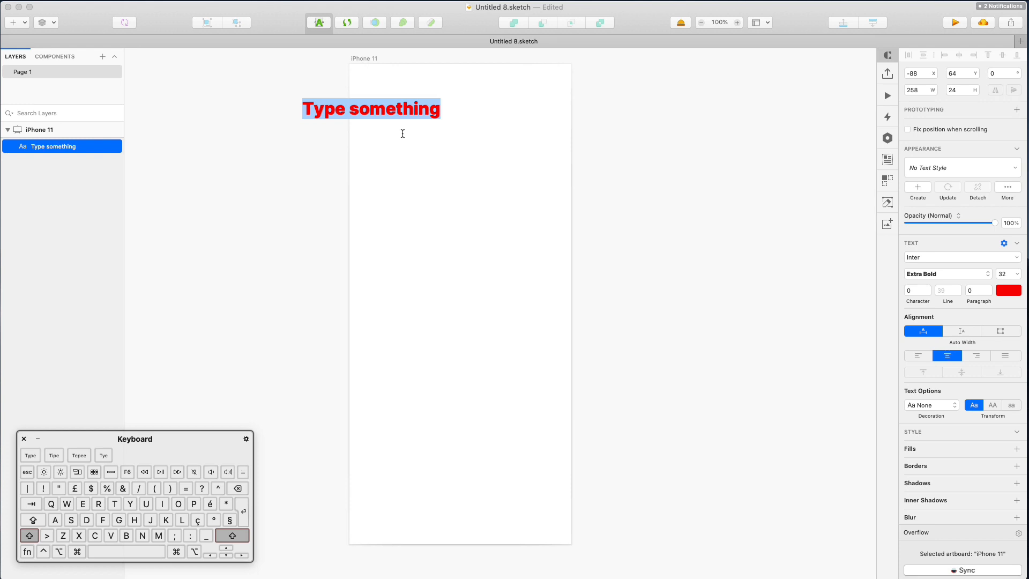
text(Today)
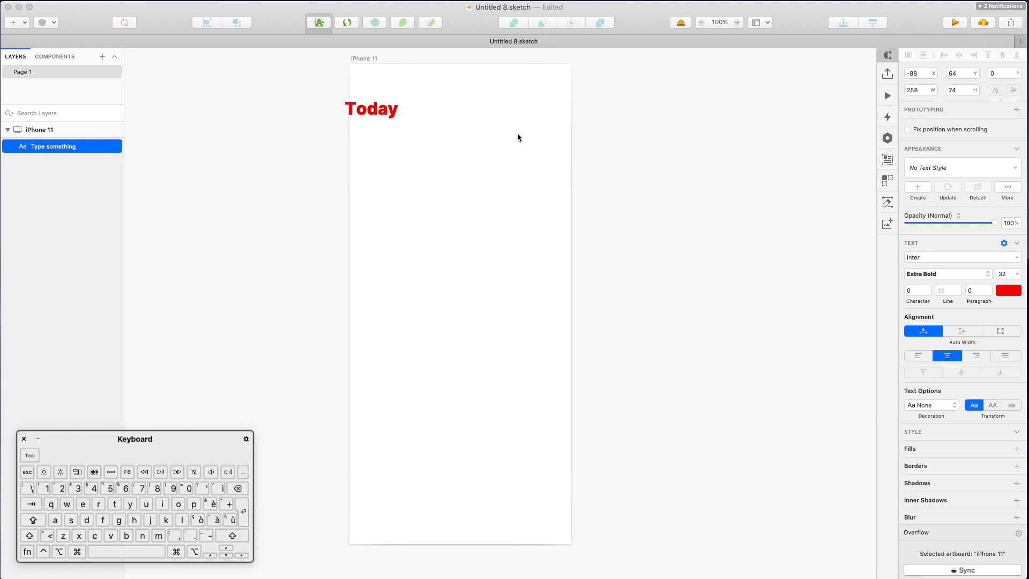
click(518, 134)
drag(380, 110, 407, 112)
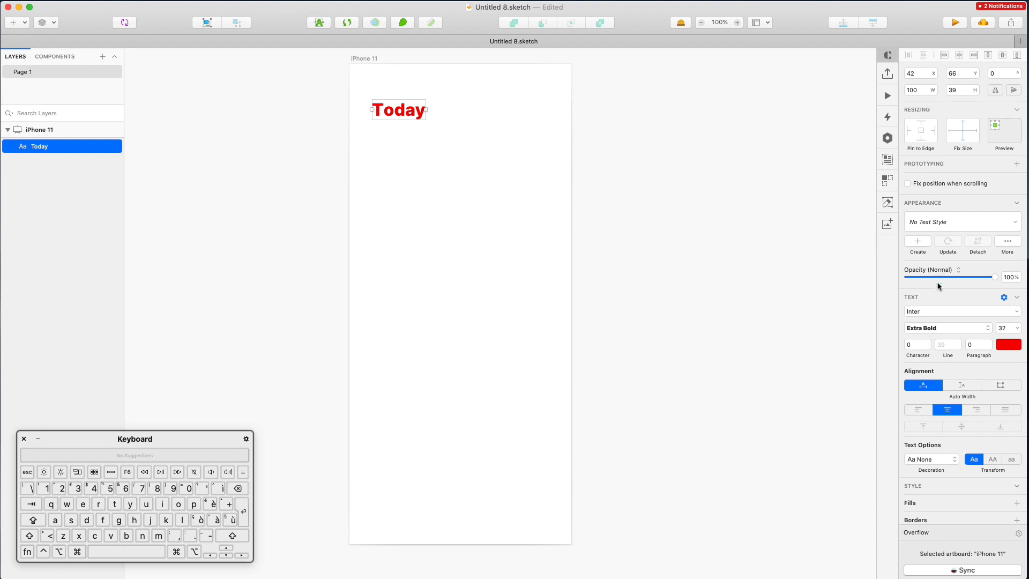
- Change the Today text's typeface to Lato
click(938, 316)
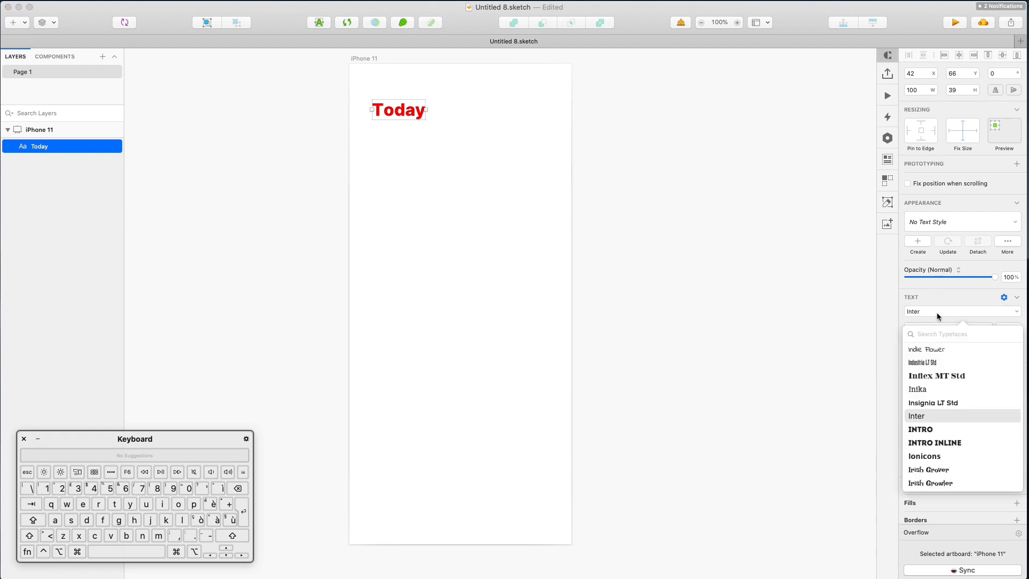
text(lato)
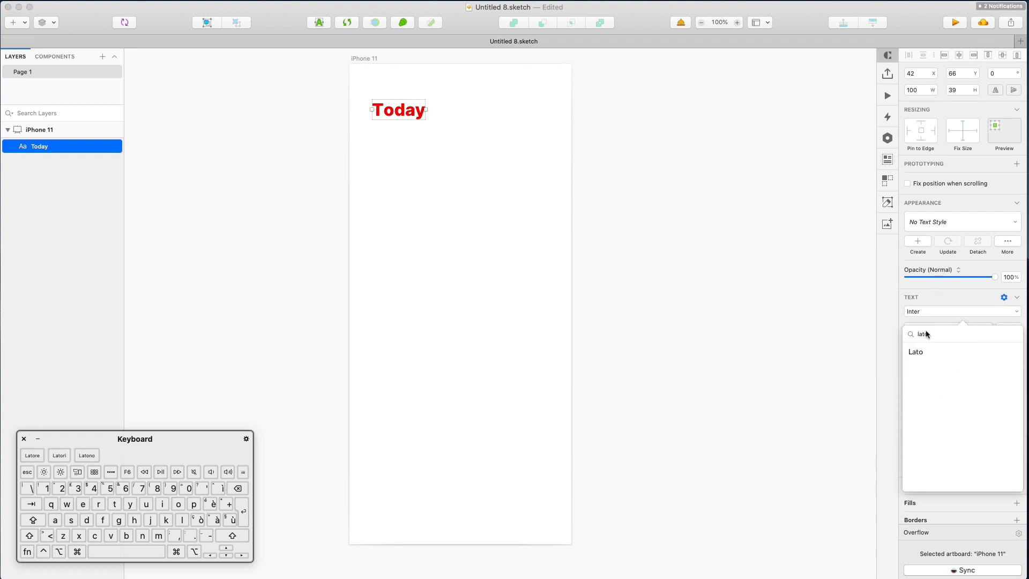
click(918, 353)
click(712, 266)
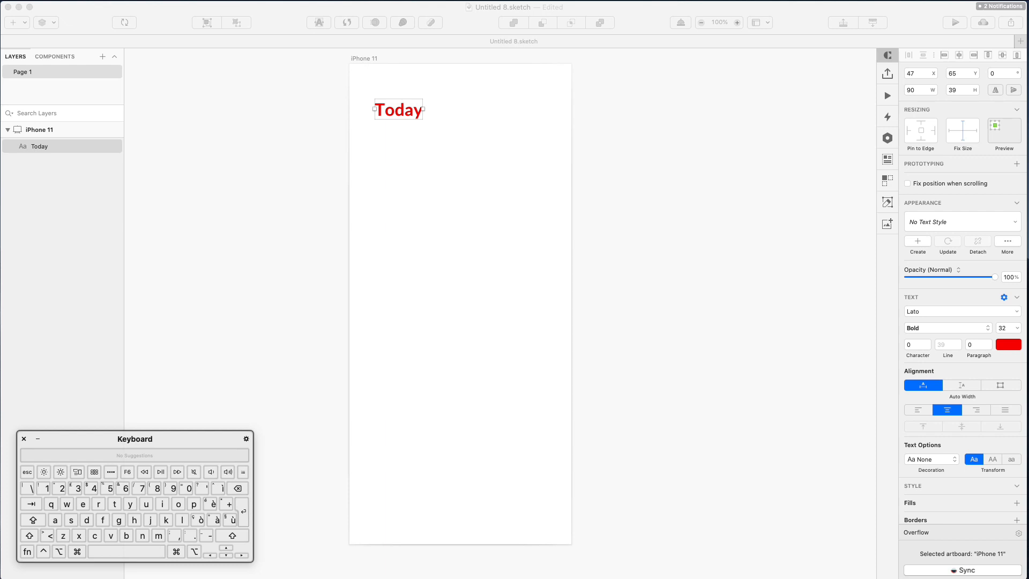
- Switch to the Safari browser, search for "lato", view the font's Google Fonts page, and close the window
drag(101, 155, 162, 205)
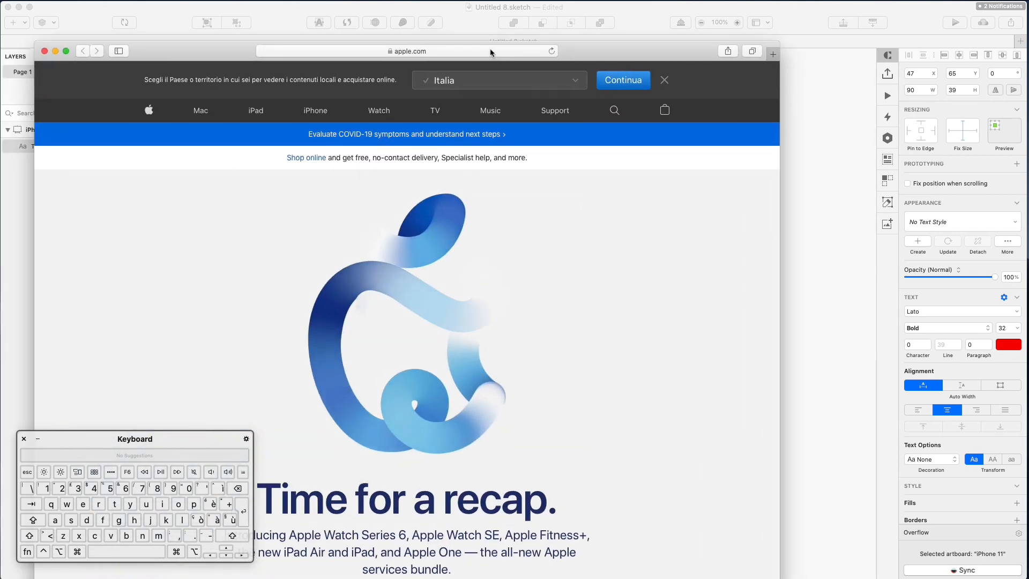
key(super+l)
text(lato)
key(Return)
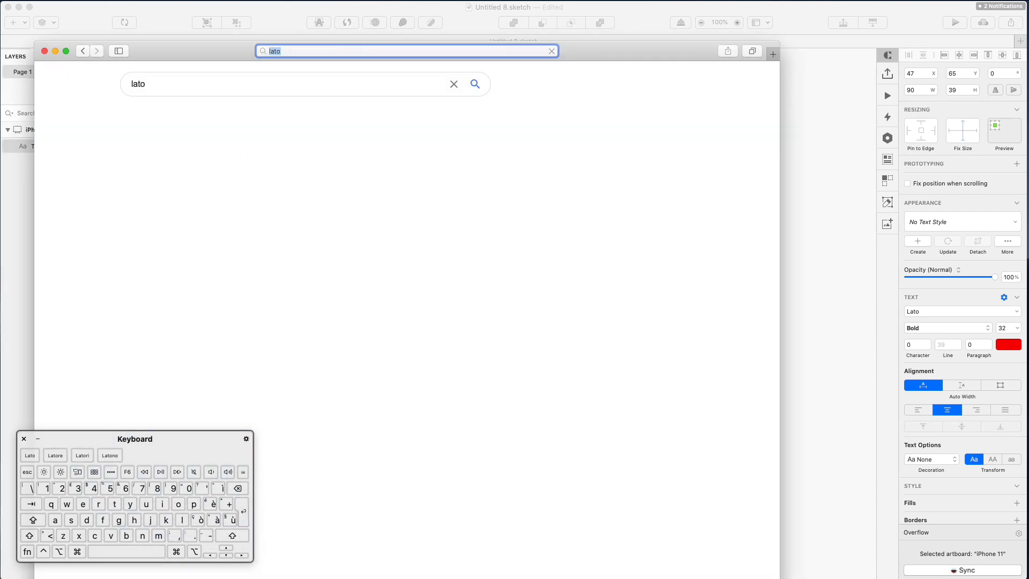
click(209, 177)
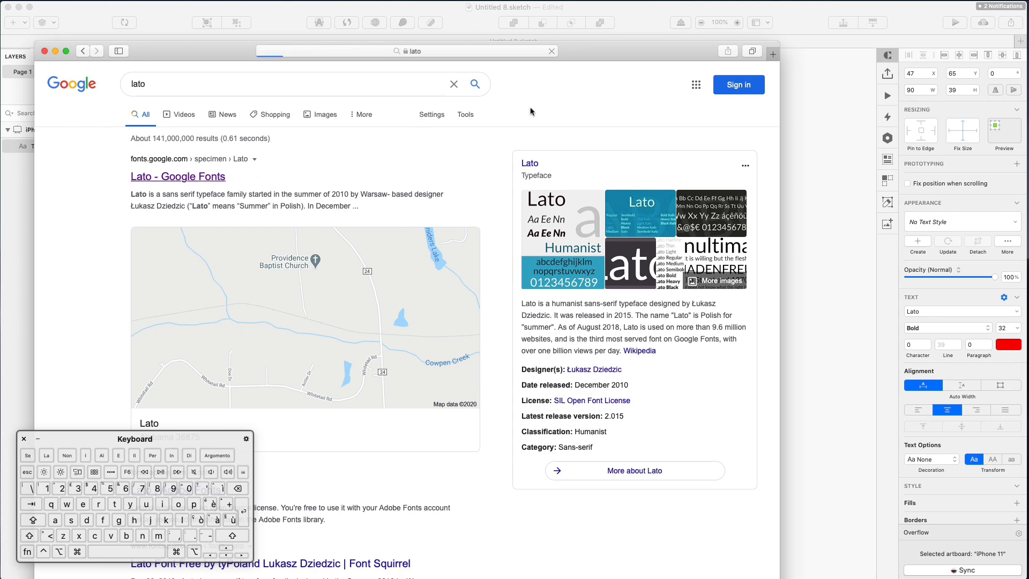
drag(598, 52, 692, 21)
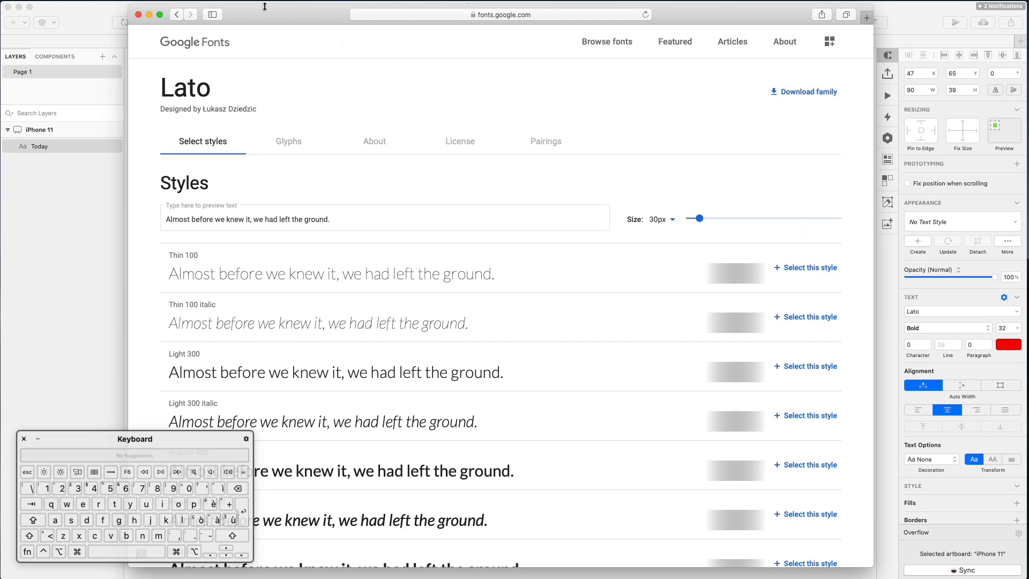
click(139, 16)
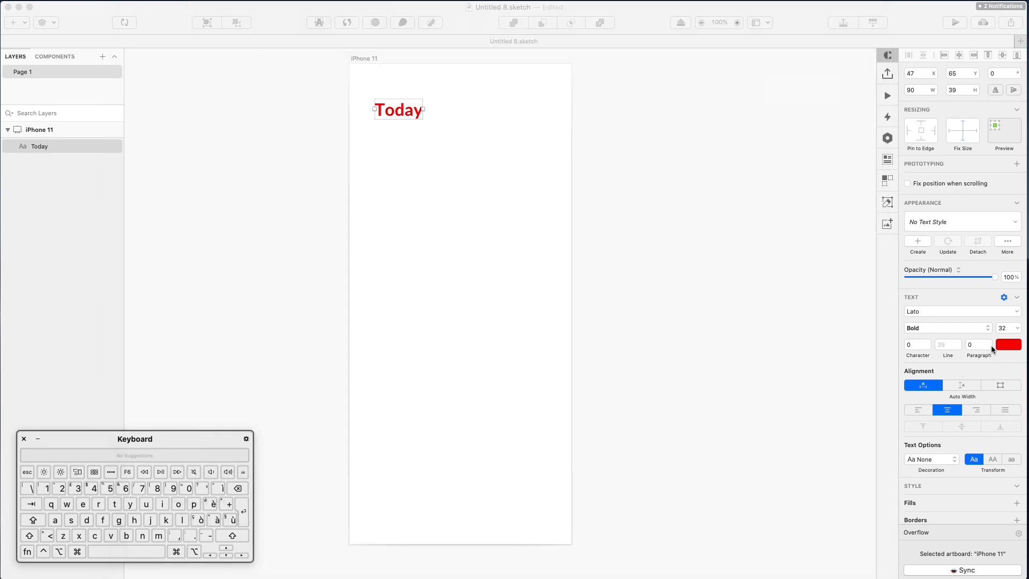
- Restyle the Today title in Sketch with dark grey #252525, font size 34 and the Black weight
click(1008, 345)
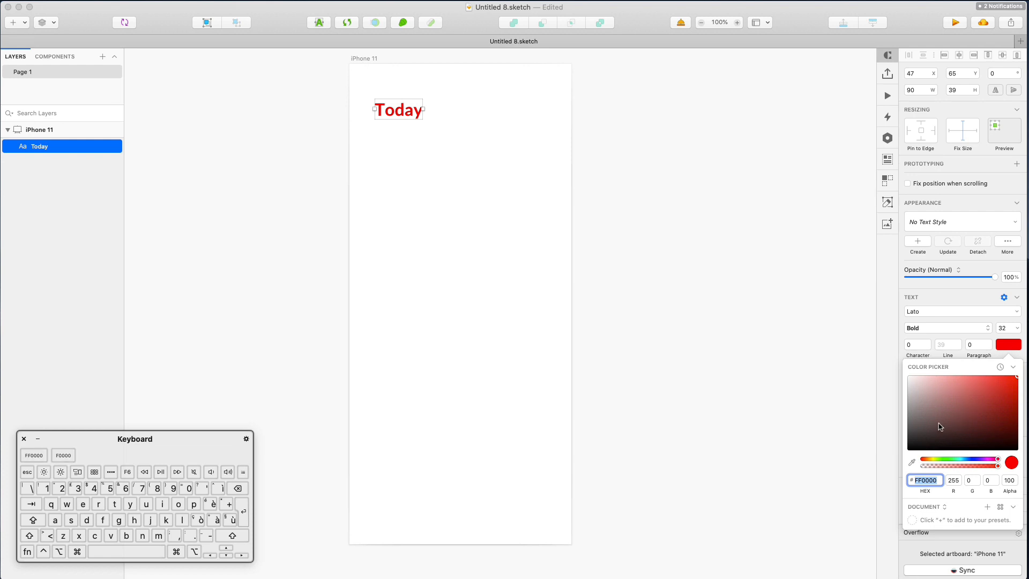
drag(932, 432, 893, 444)
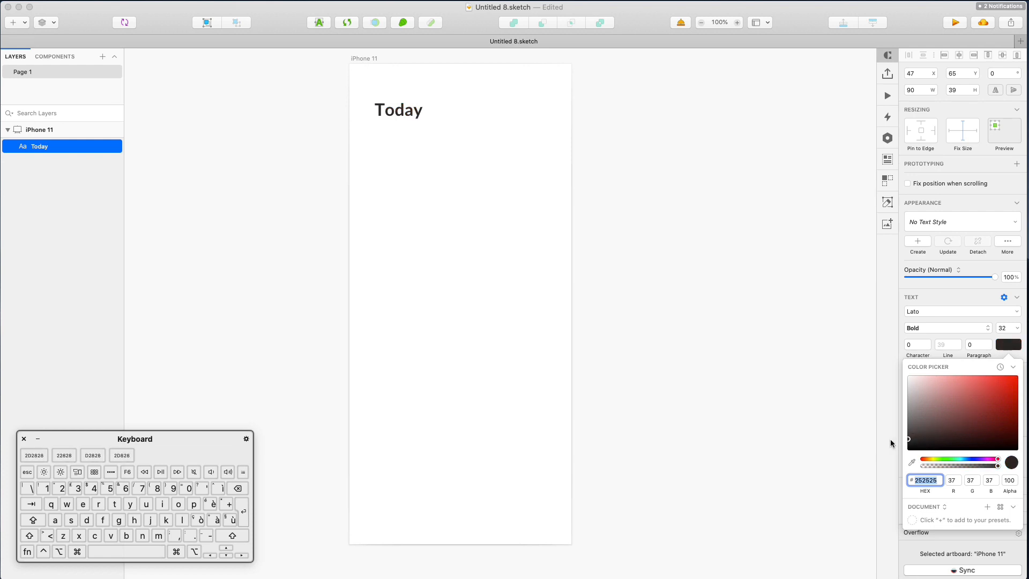
click(1003, 329)
key(Up)
key(Up)
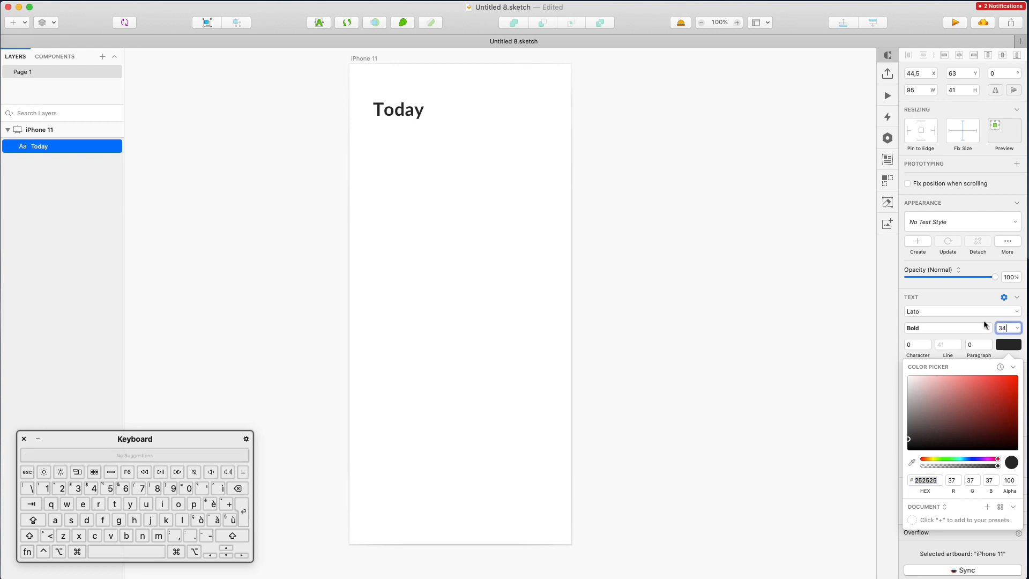
click(946, 328)
click(942, 349)
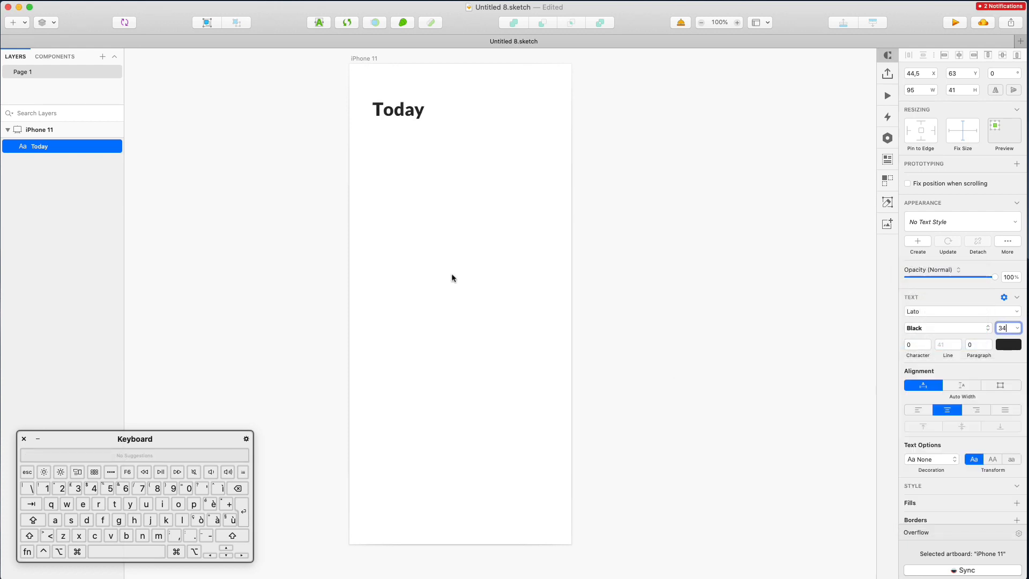
click(430, 159)
- Duplicate the Today title directly above the original and set the copy's font size to 17
click(384, 113)
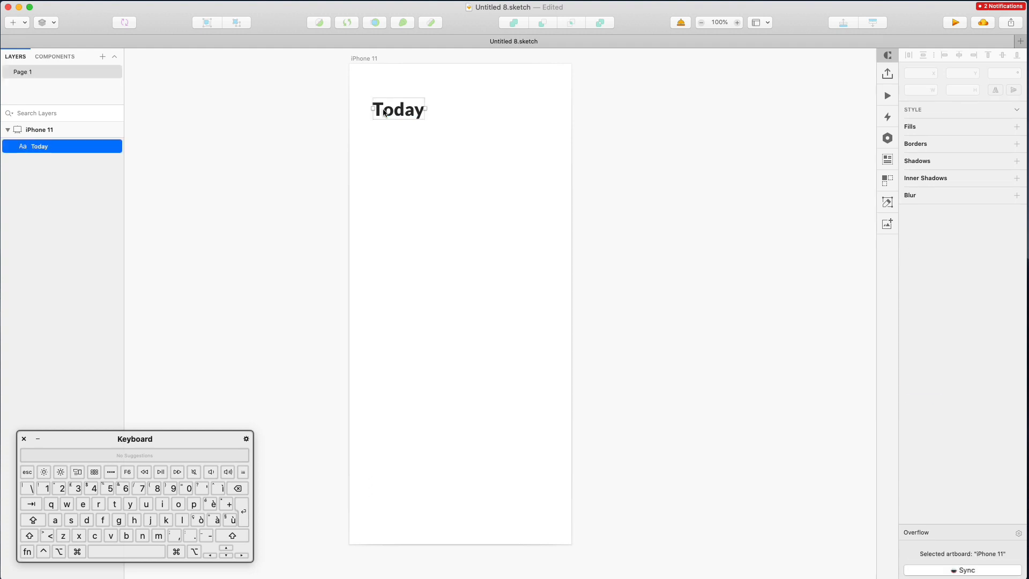
drag(388, 113, 392, 95)
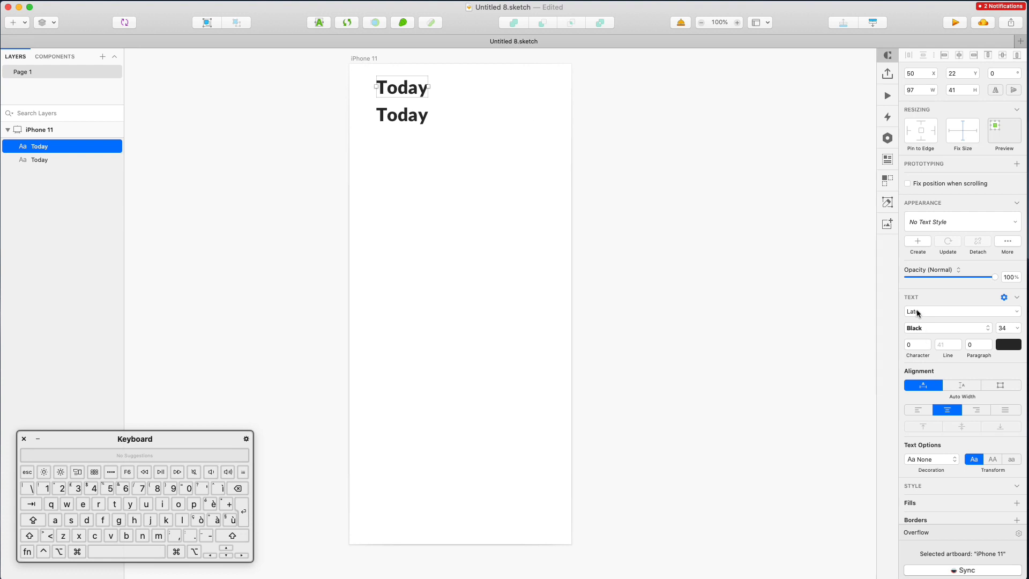
click(1006, 328)
key(shift+Down)
key(shift+Down)
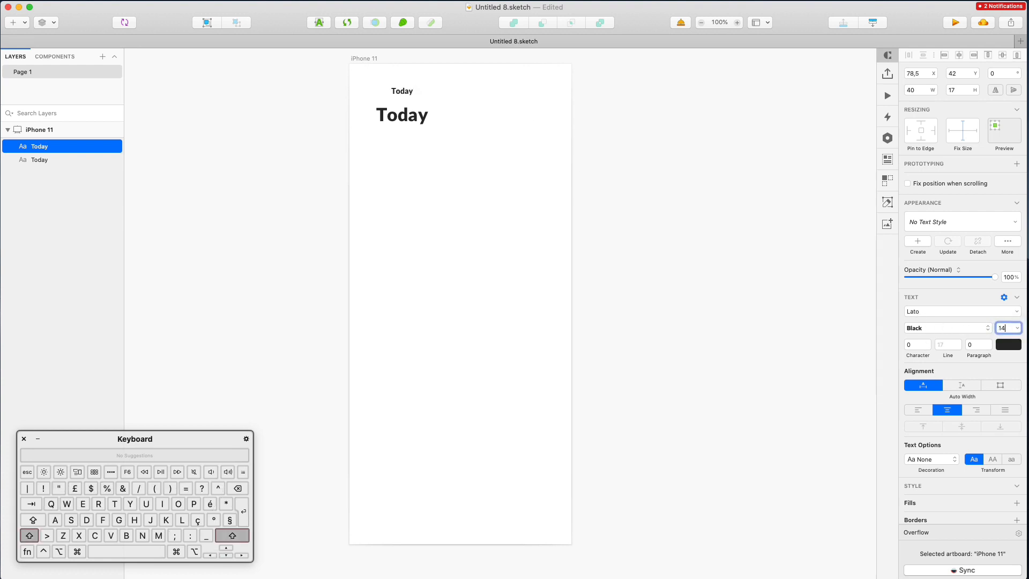
key(Up)
key(Up)
key(Up)
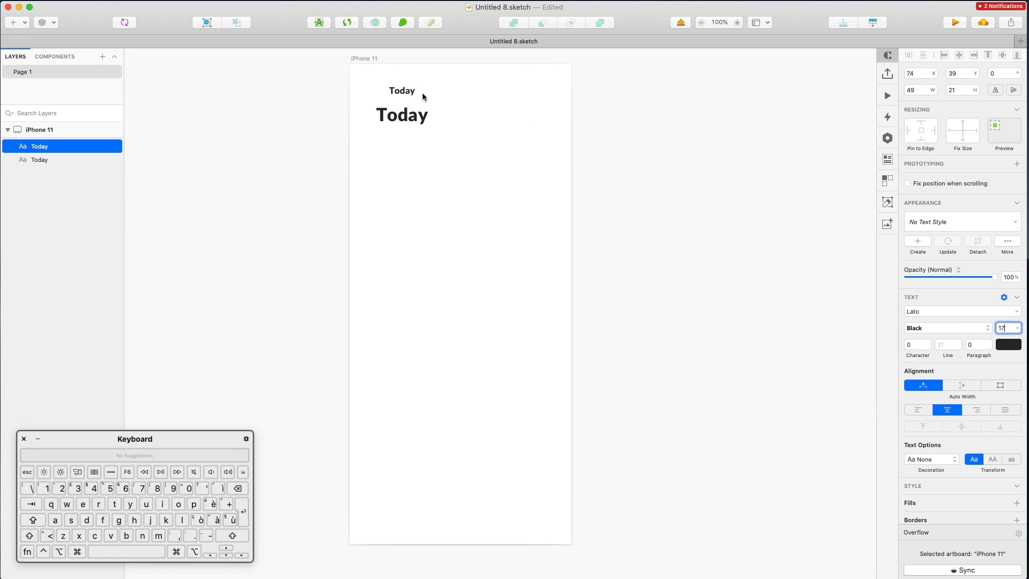
- Replace the smaller upper text's wording with "Friday 7 November"
key(super+Tab)
click(402, 91)
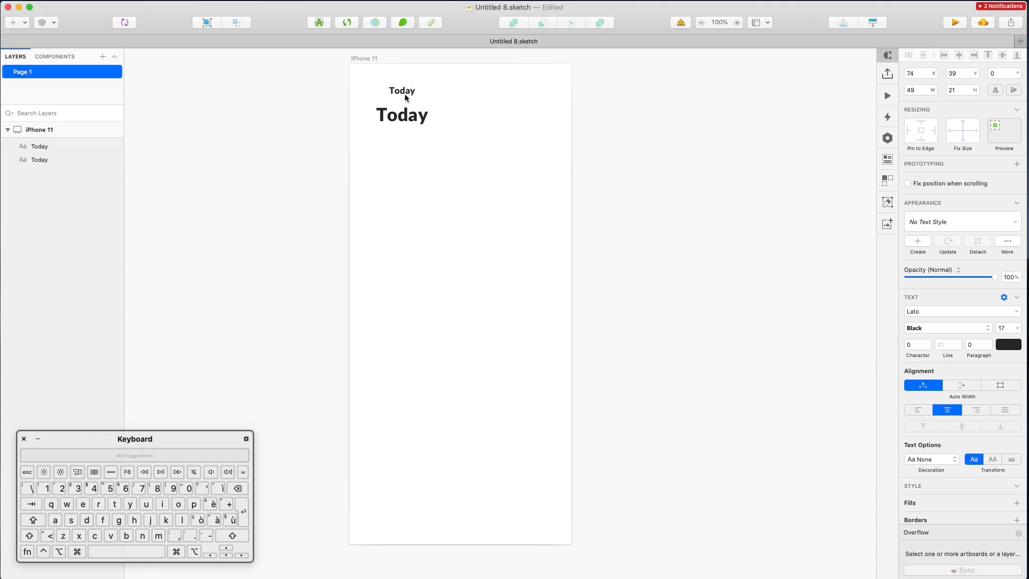
double_click(403, 93)
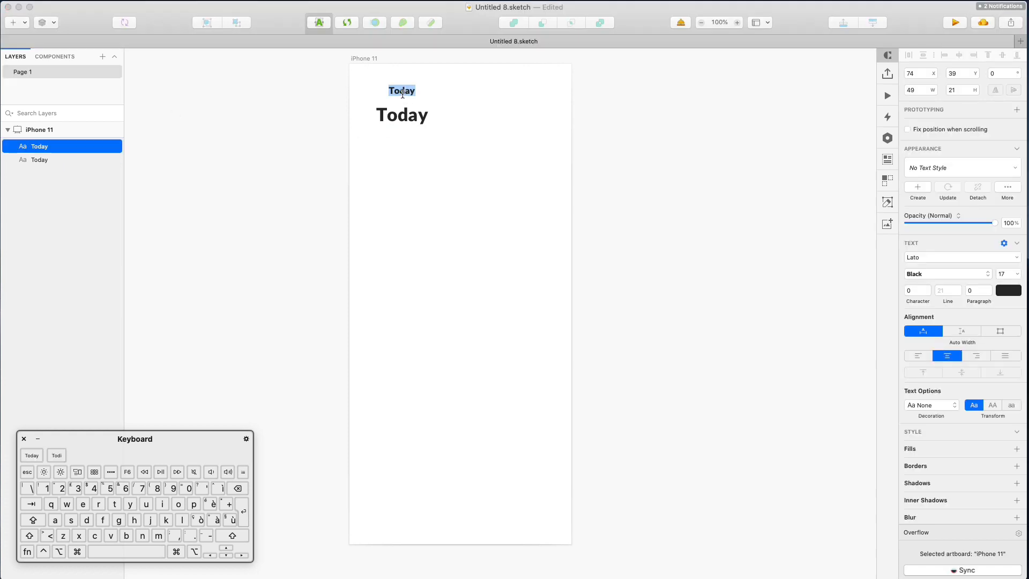
text(F)
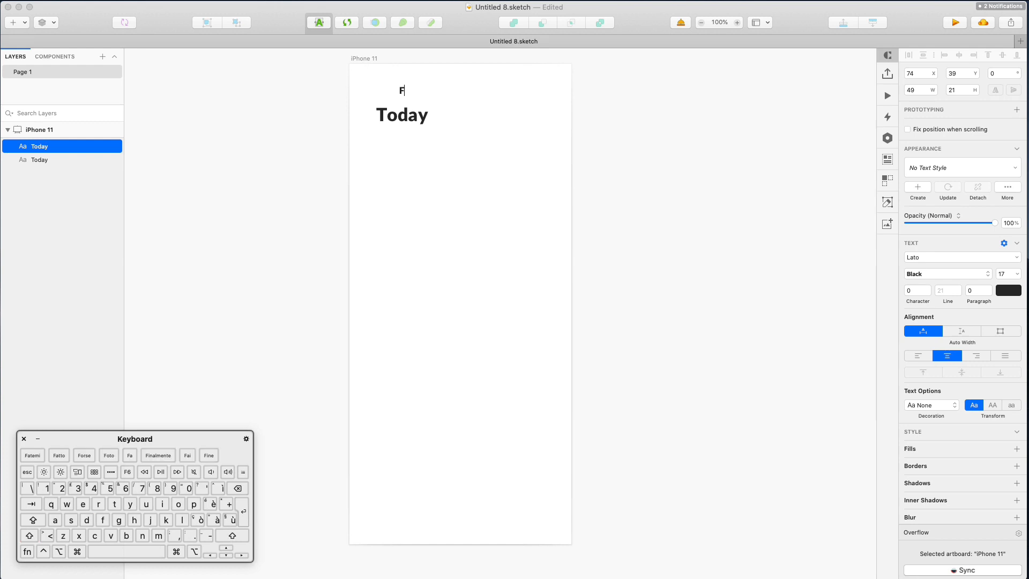
text(riday)
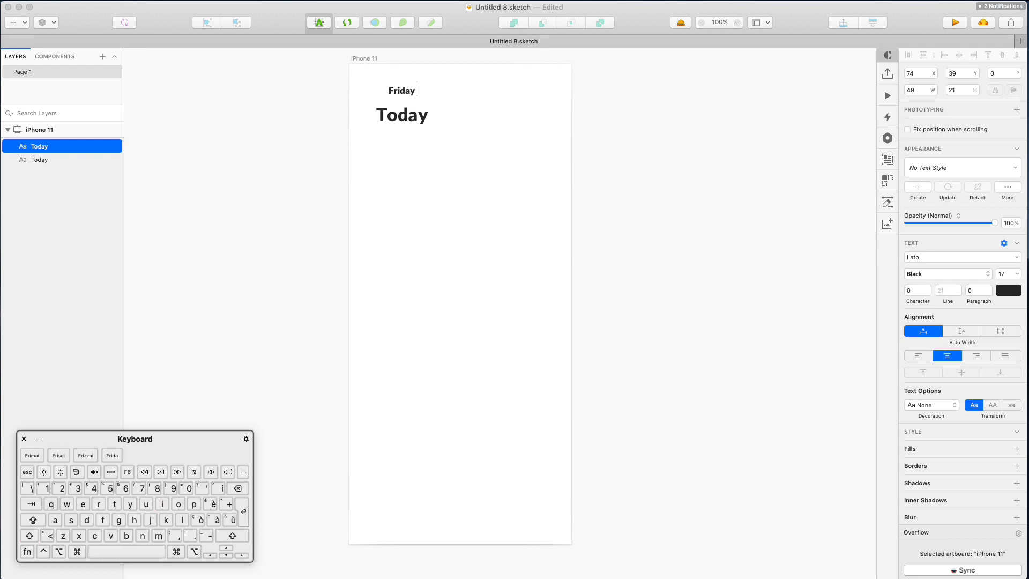
text( 7 November)
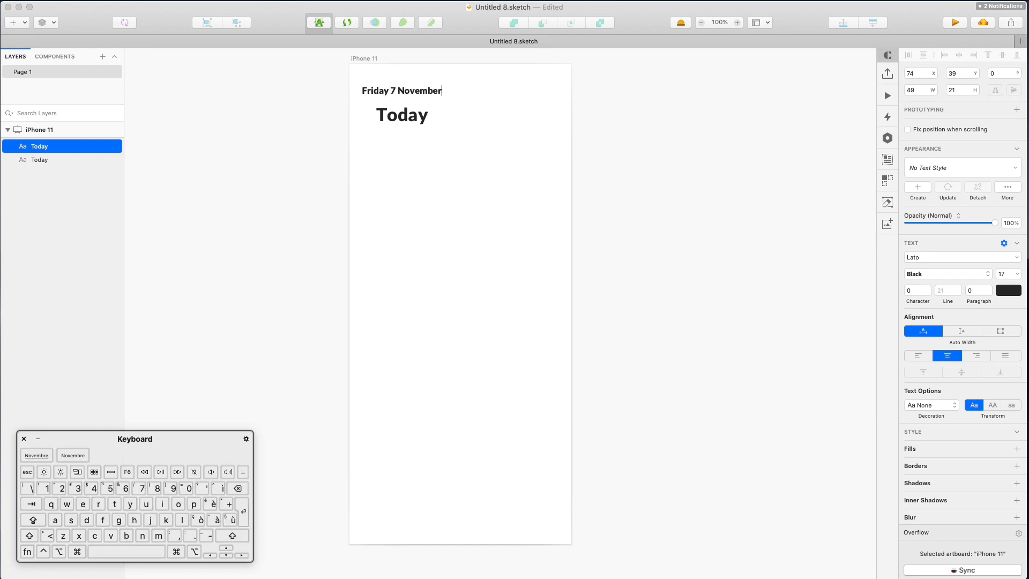
click(475, 109)
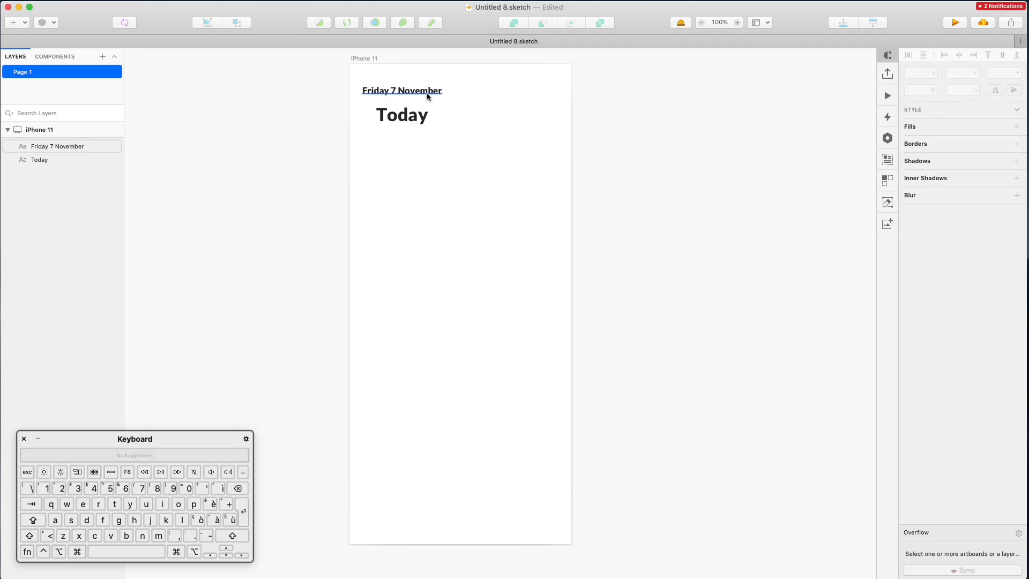
- Line up the date's left edge with the Today title and shift both texts to X 39
drag(419, 95, 432, 97)
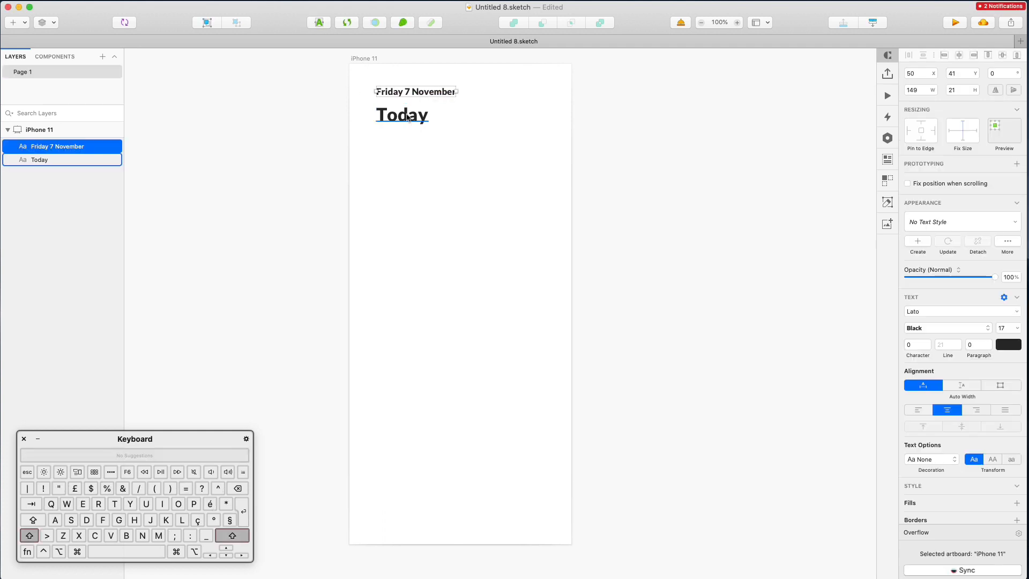
shift+click(408, 117)
key(shift+Left)
key(Right)
key(Right)
key(Right)
key(Right)
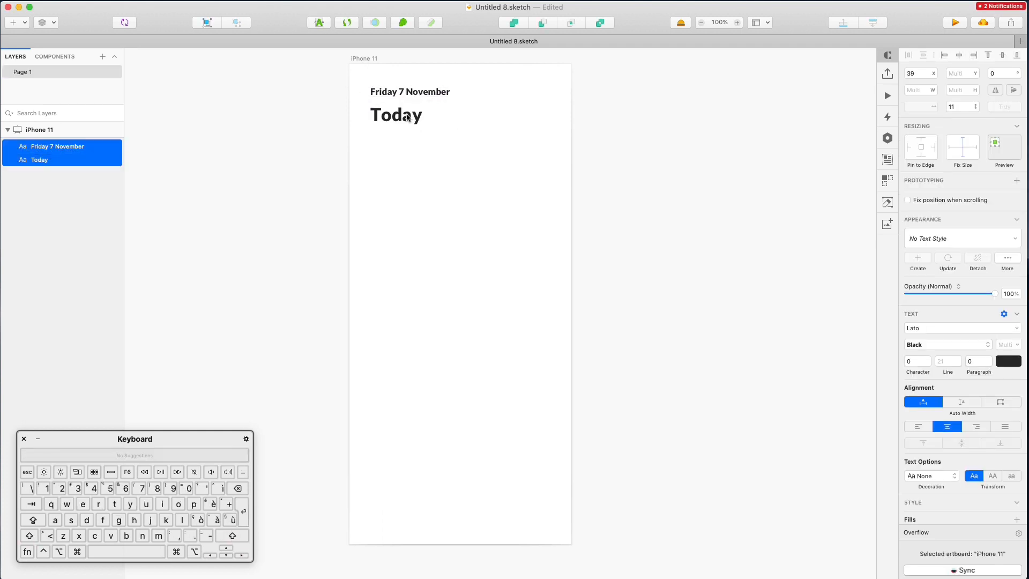
click(483, 102)
- Set the Friday 7 November text's font size to 15 and its alignment to left
click(445, 96)
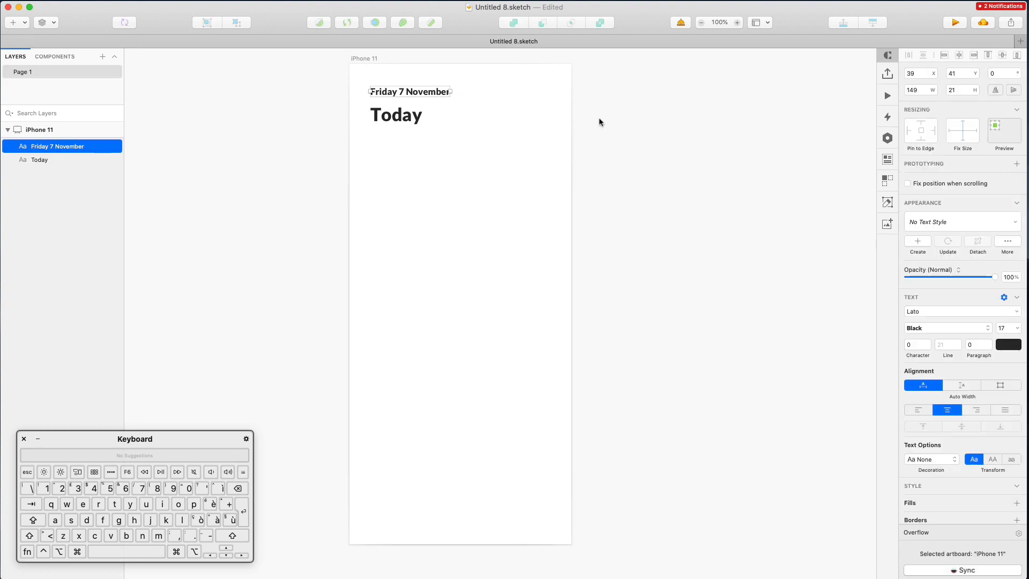
click(1005, 325)
text(15)
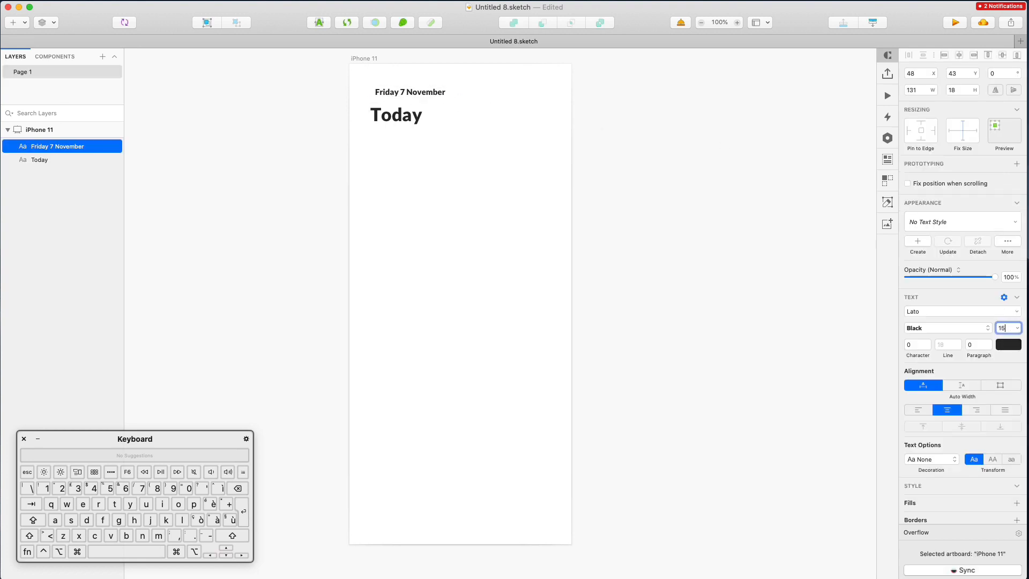
click(918, 409)
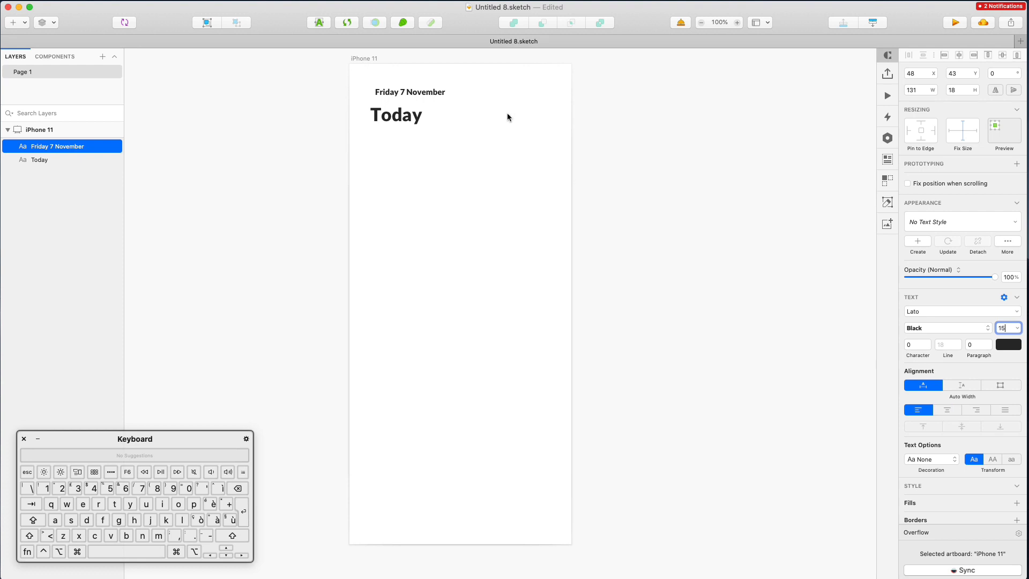
- Line the date up with the Today title at X 39 and change its text colour to grey 999999
click(506, 113)
drag(429, 96, 425, 97)
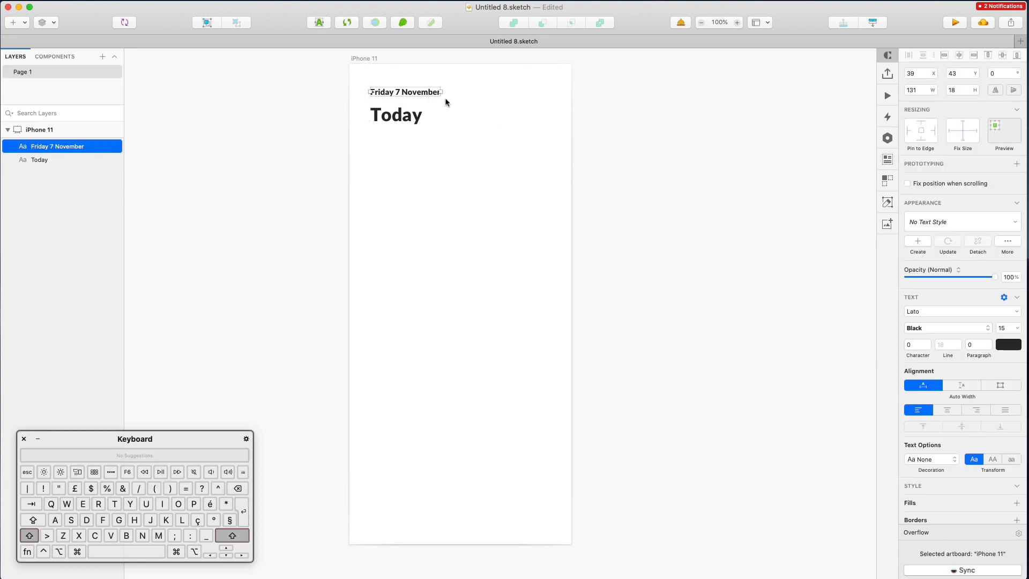
click(1007, 345)
drag(917, 422, 895, 410)
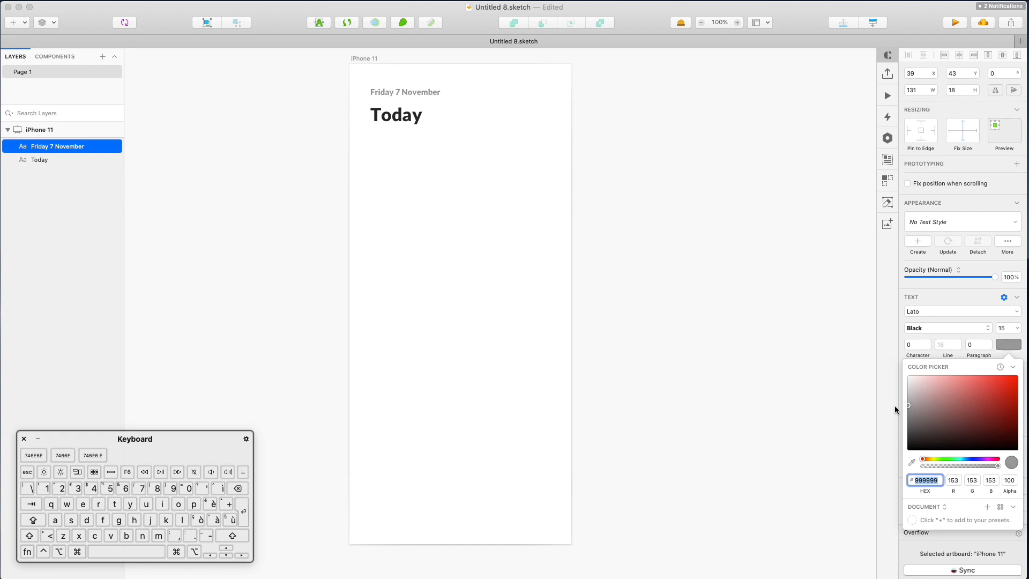
click(518, 206)
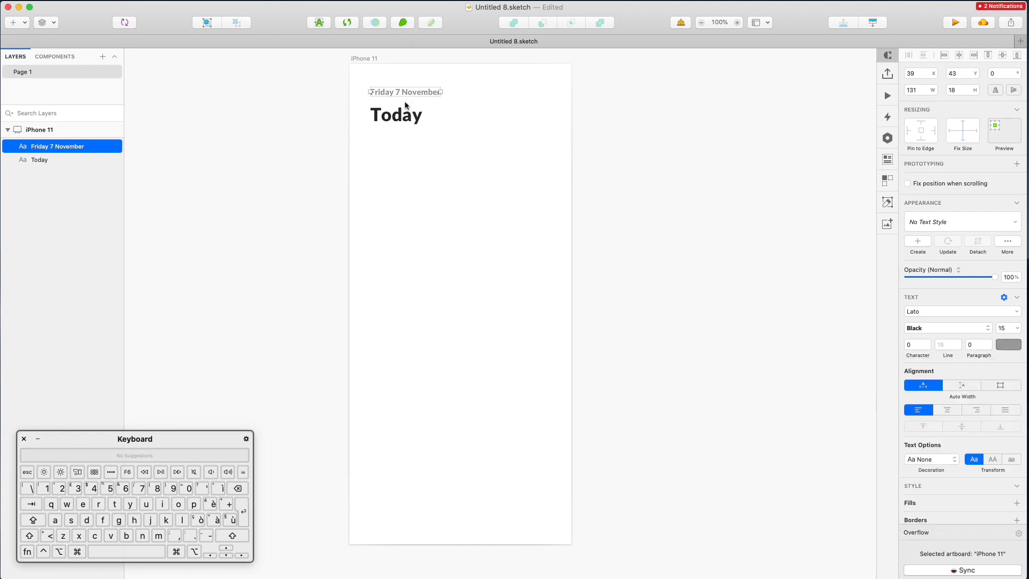
- Move the date and the Today title together slightly farther down the artboard
drag(340, 78, 410, 141)
key(shift+Down)
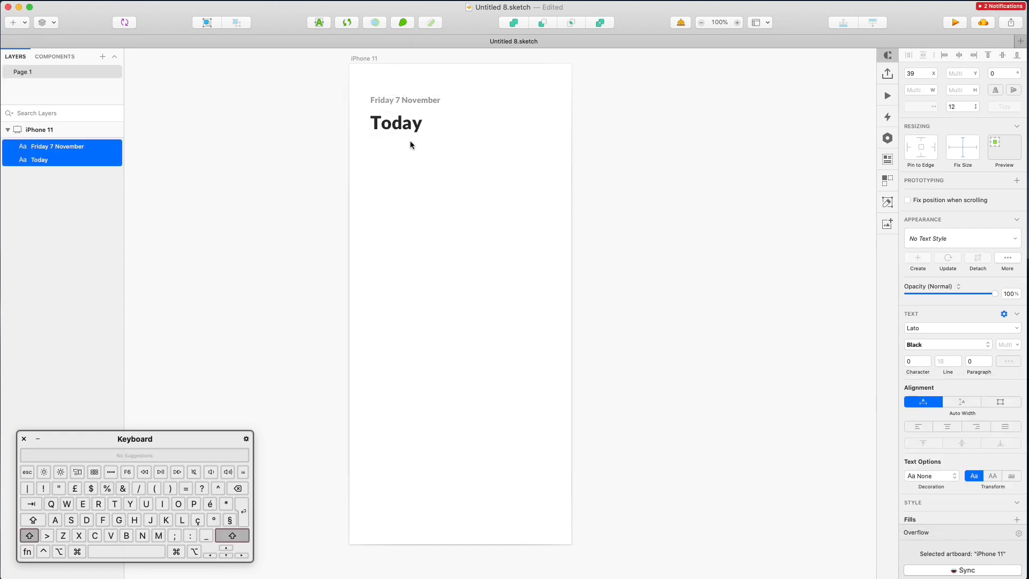
click(454, 163)
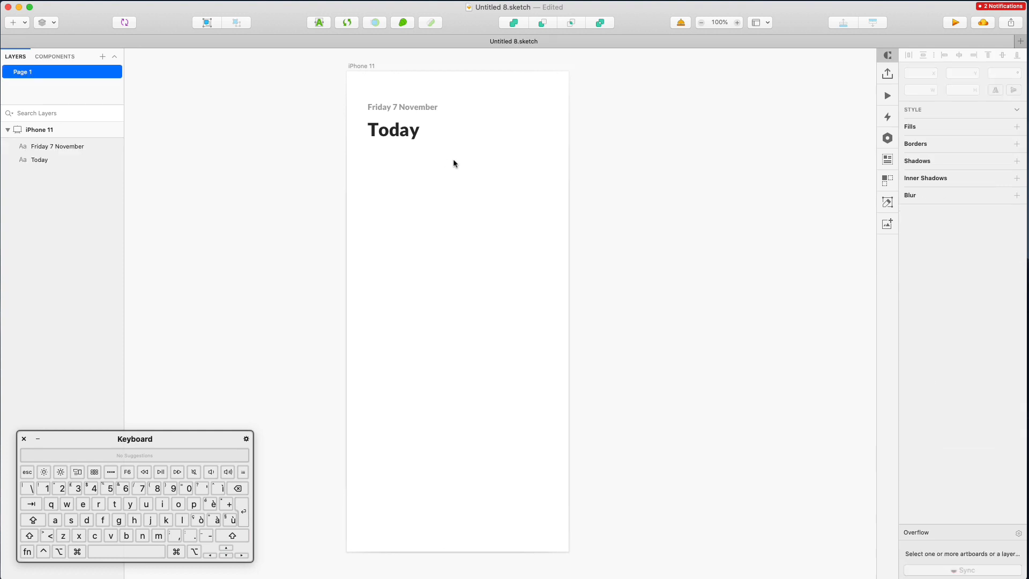
- Draw a rectangle about 344 by 102 below the Today title, with its left edge at X 39
key(r)
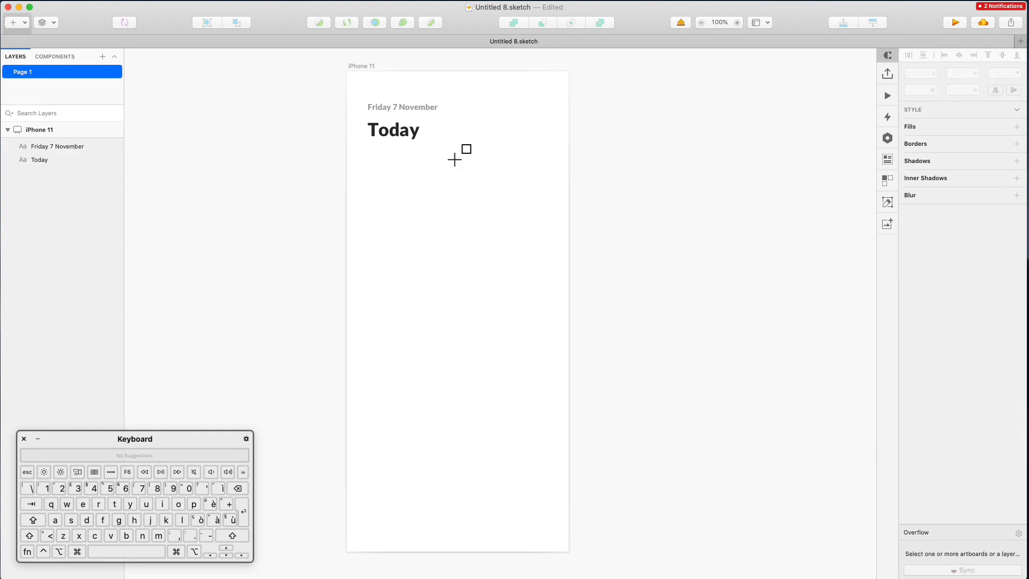
drag(367, 156, 558, 221)
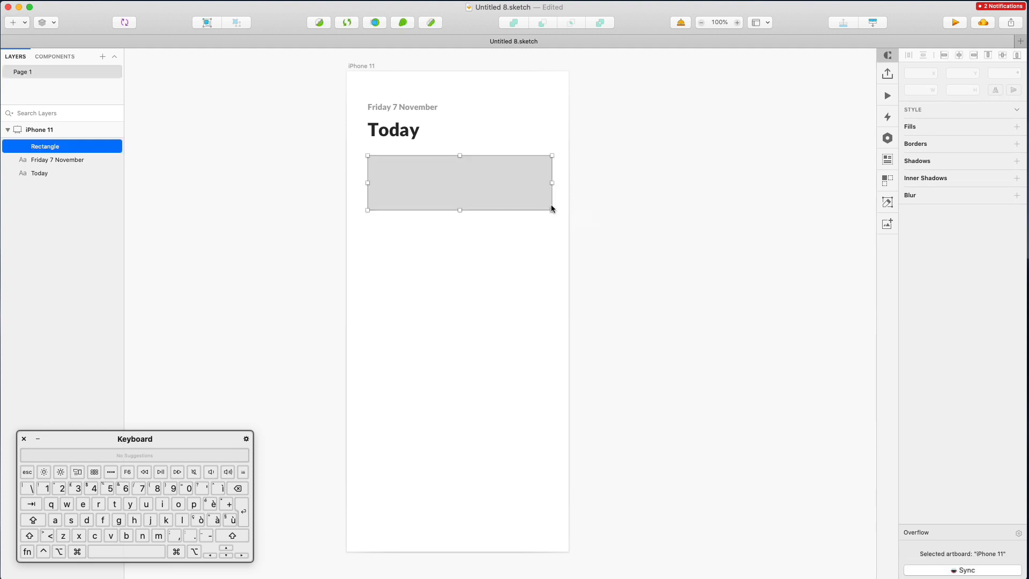
click(613, 161)
click(403, 176)
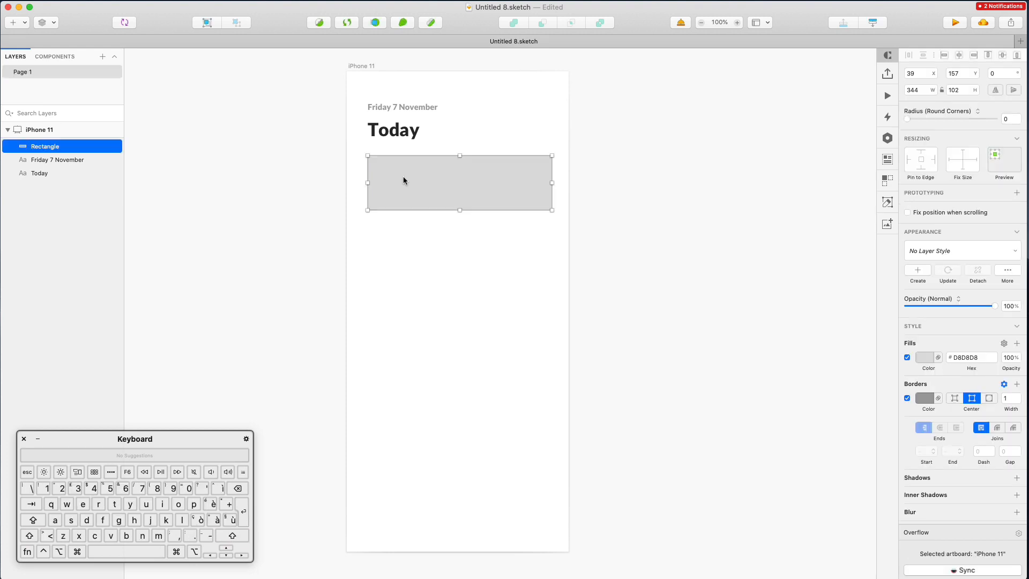
- Nudge the rectangle down to Y 162
key(Down)
key(Down)
key(Down)
key(Down)
key(Down)
click(756, 134)
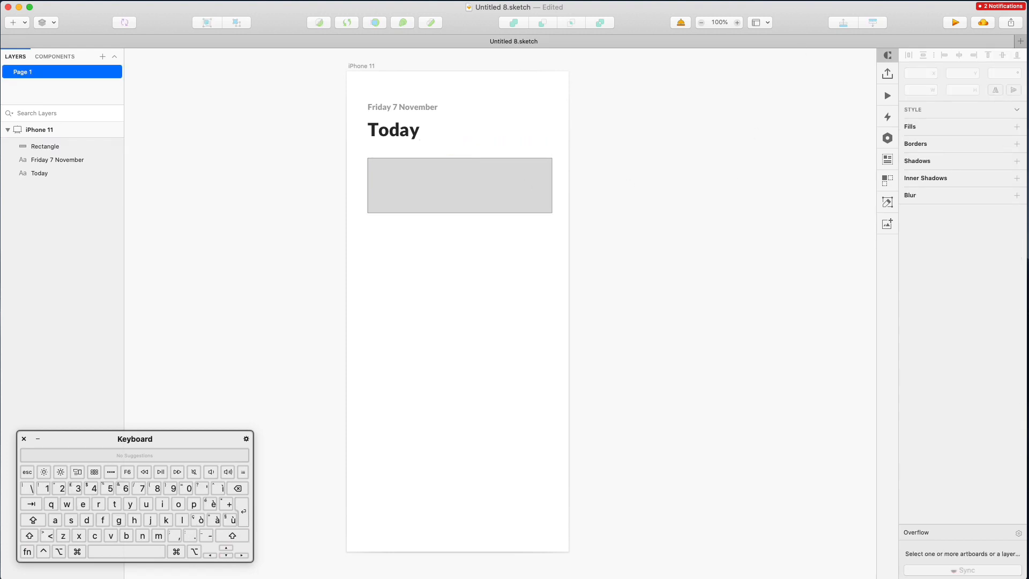
click(701, 31)
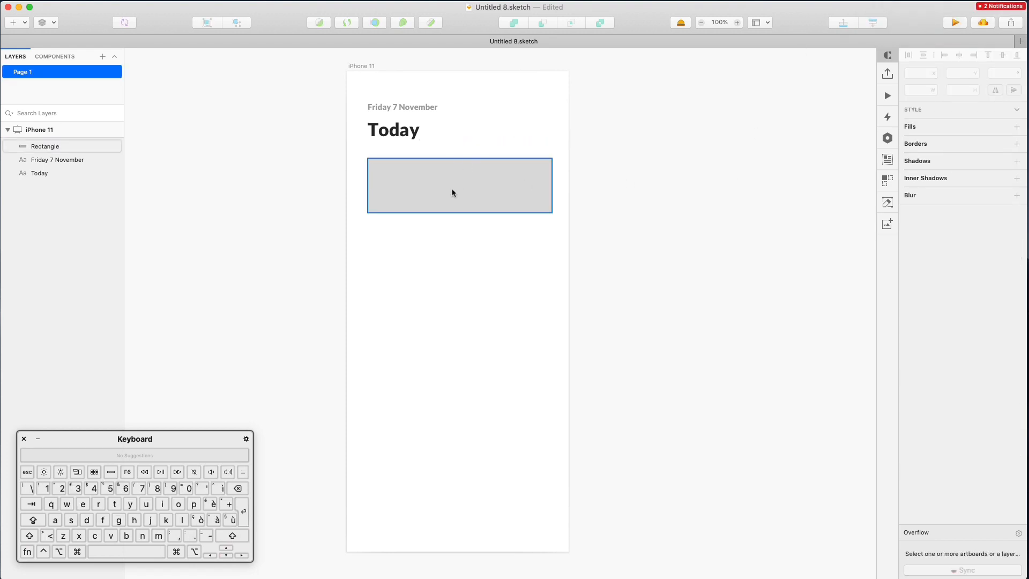
- Turn off the rectangle's border and set its fill to white FFFFFF
click(484, 179)
click(908, 399)
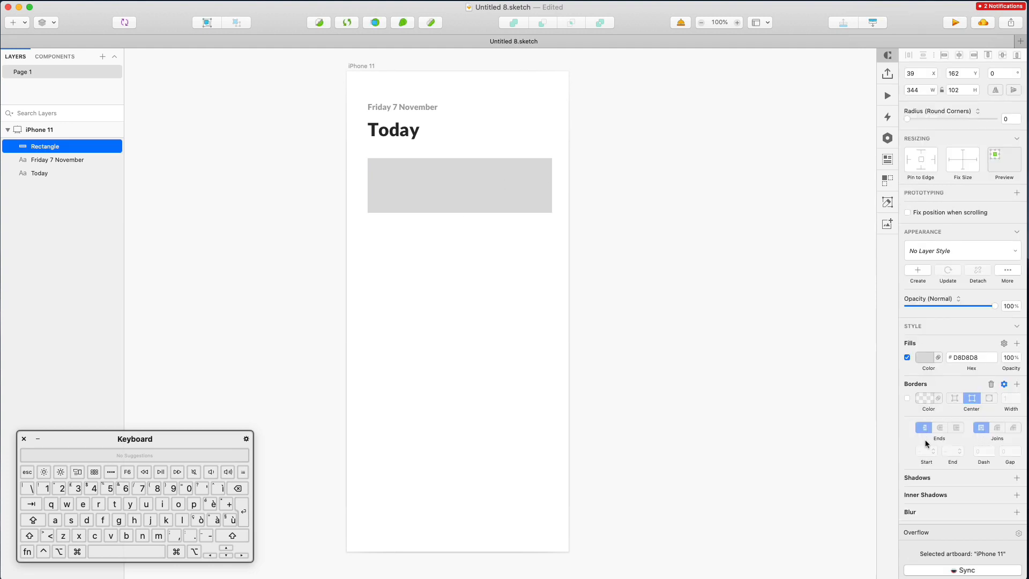
scroll(916, 483, down, 1)
click(926, 347)
text(FFFFFF)
key(Return)
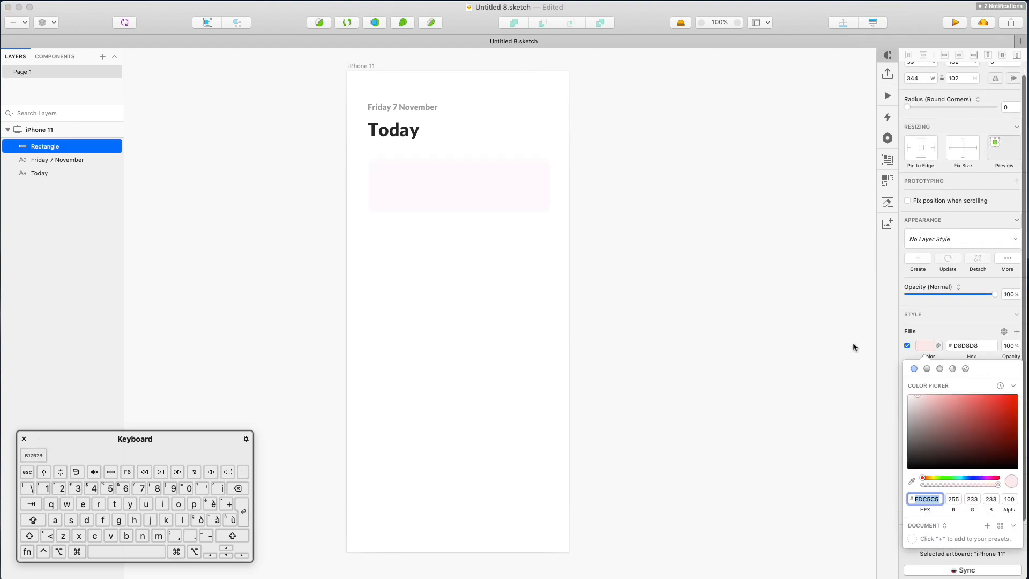
click(812, 307)
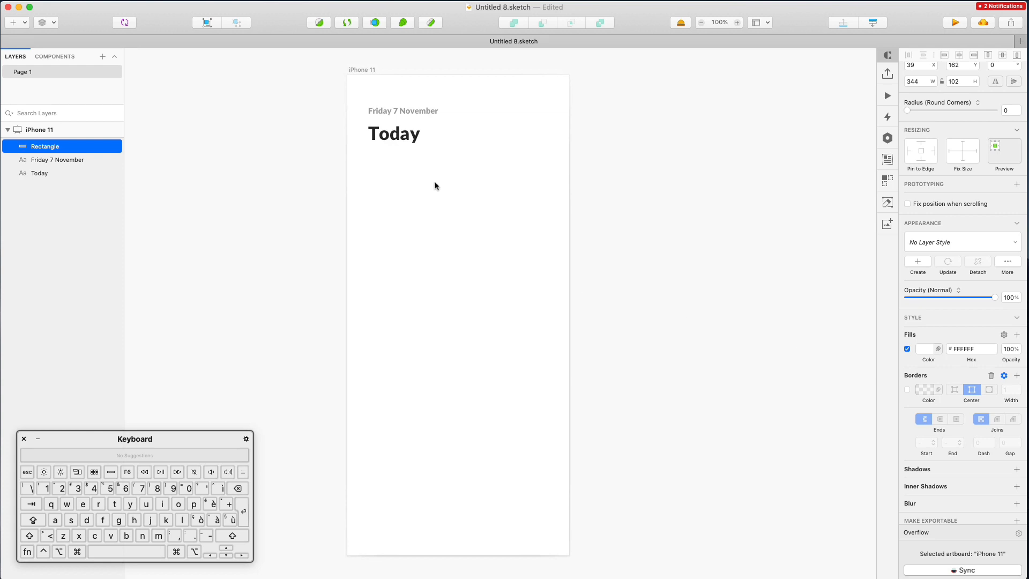
- Add a shadow with a blur of 14 to the rectangle and set its corner radius to 6
scroll(439, 176, left, 1)
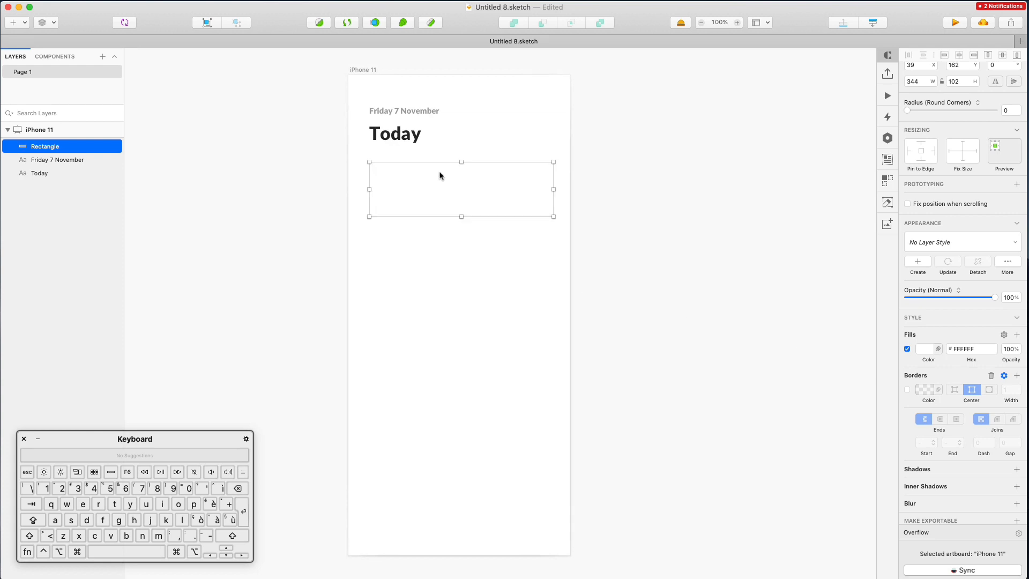
click(1016, 469)
click(992, 483)
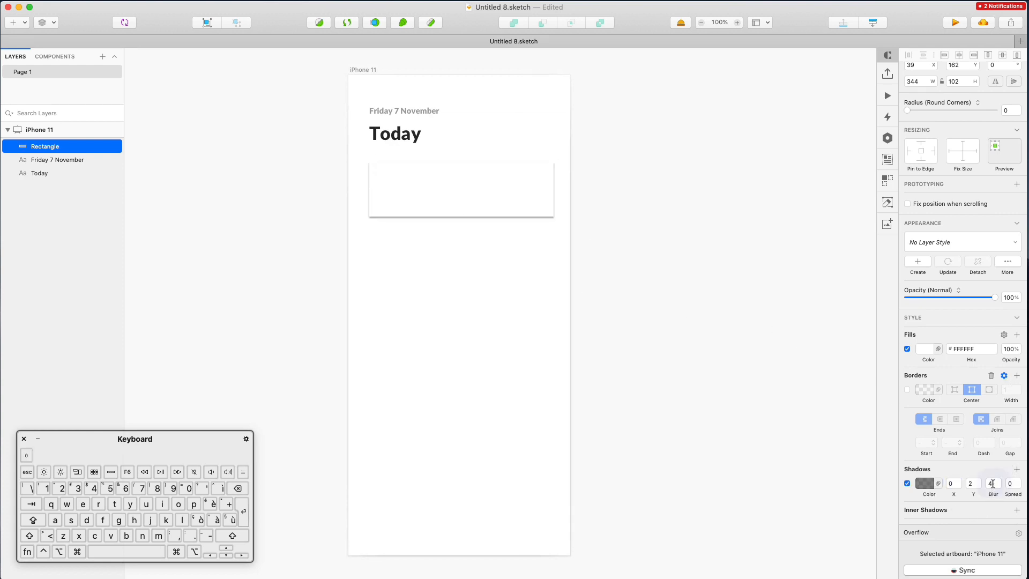
key(shift+Up)
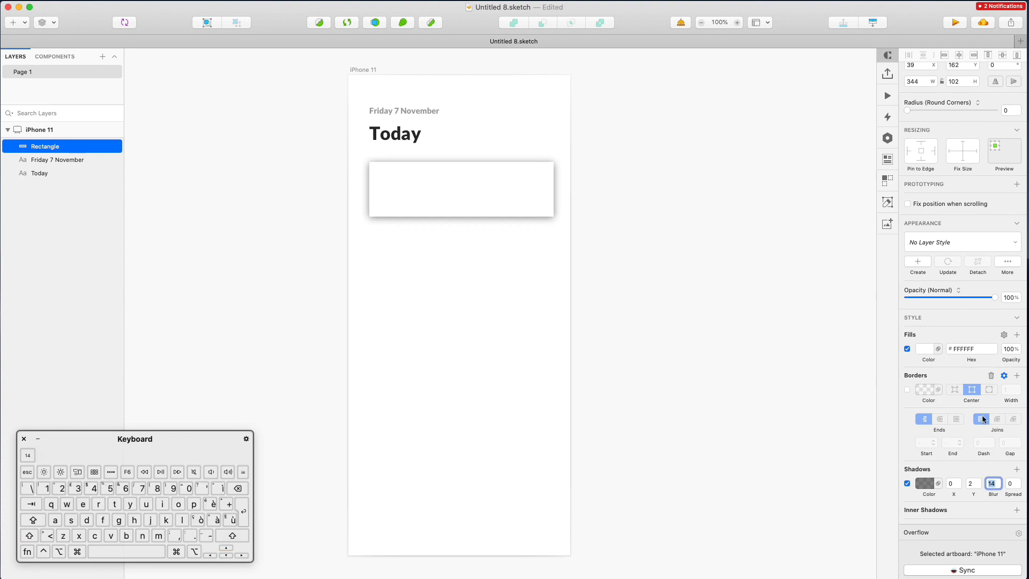
drag(907, 111, 916, 114)
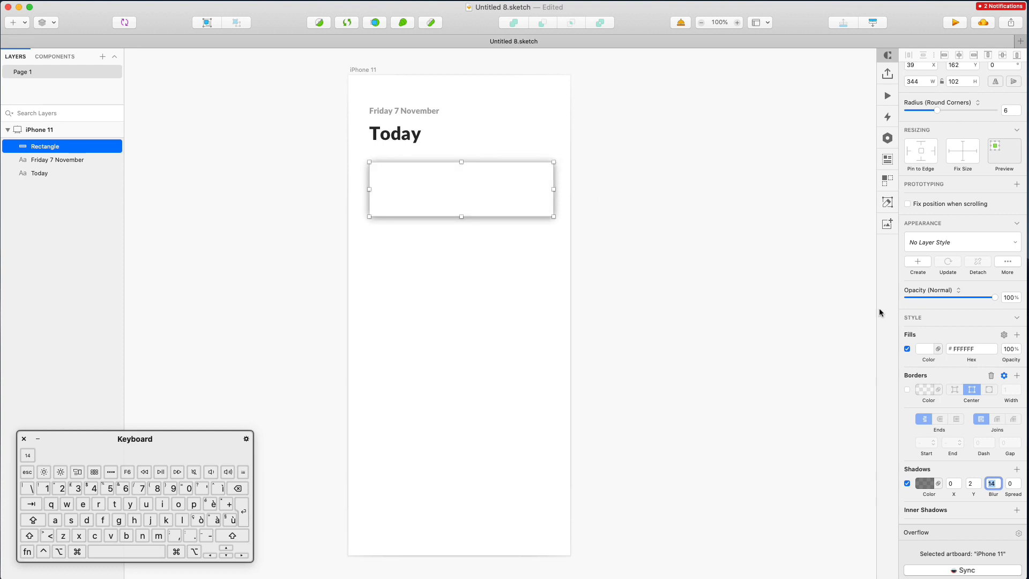
- Soften the card's black shadow by setting its colour alpha to 13
click(924, 484)
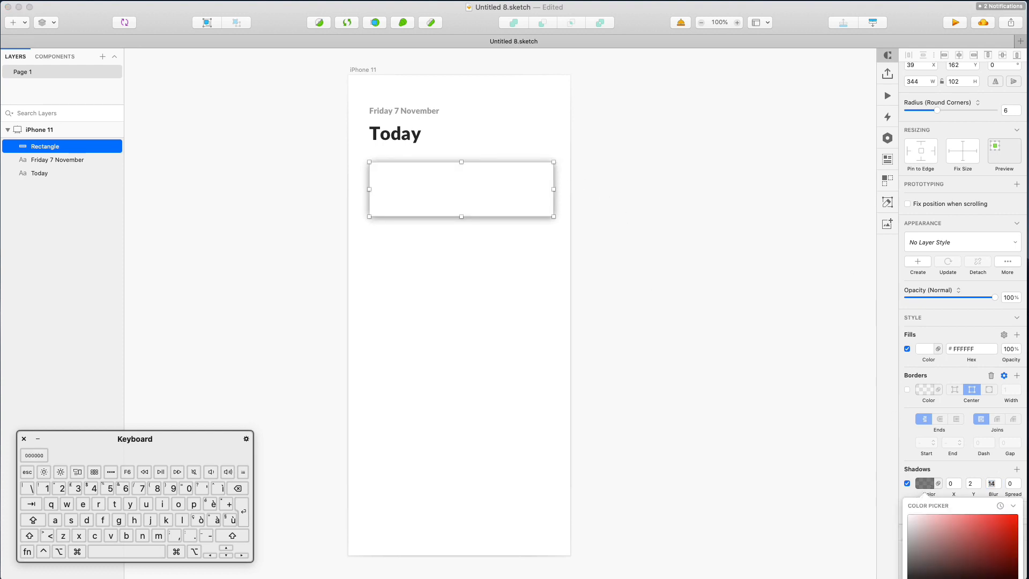
drag(965, 578, 945, 578)
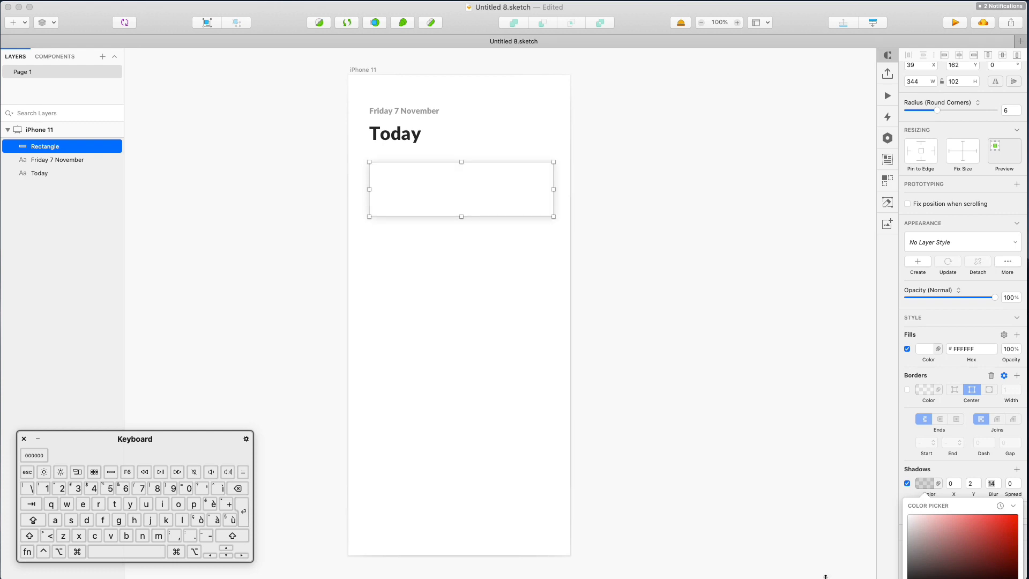
drag(825, 576, 822, 403)
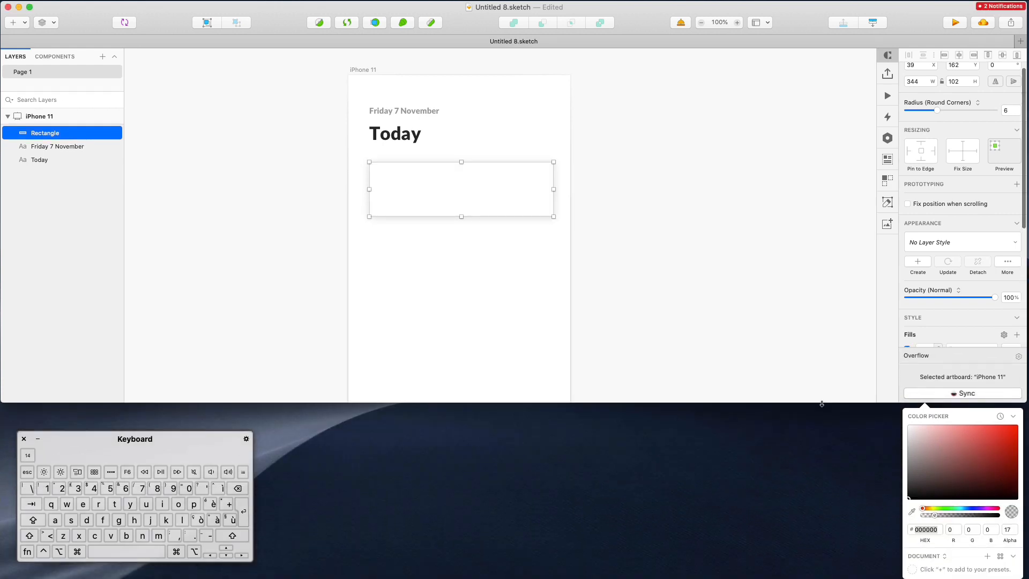
click(962, 515)
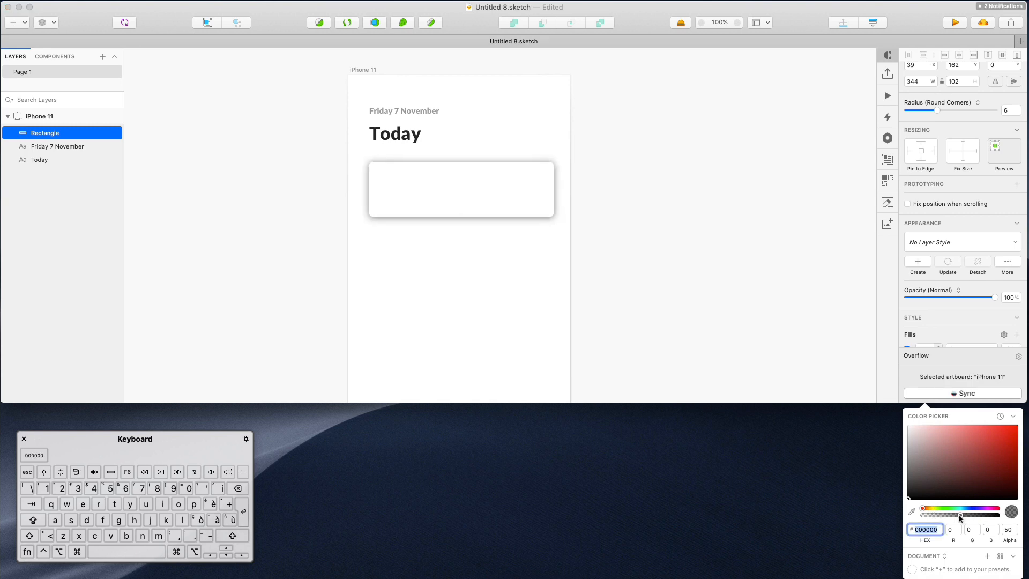
drag(961, 517, 932, 519)
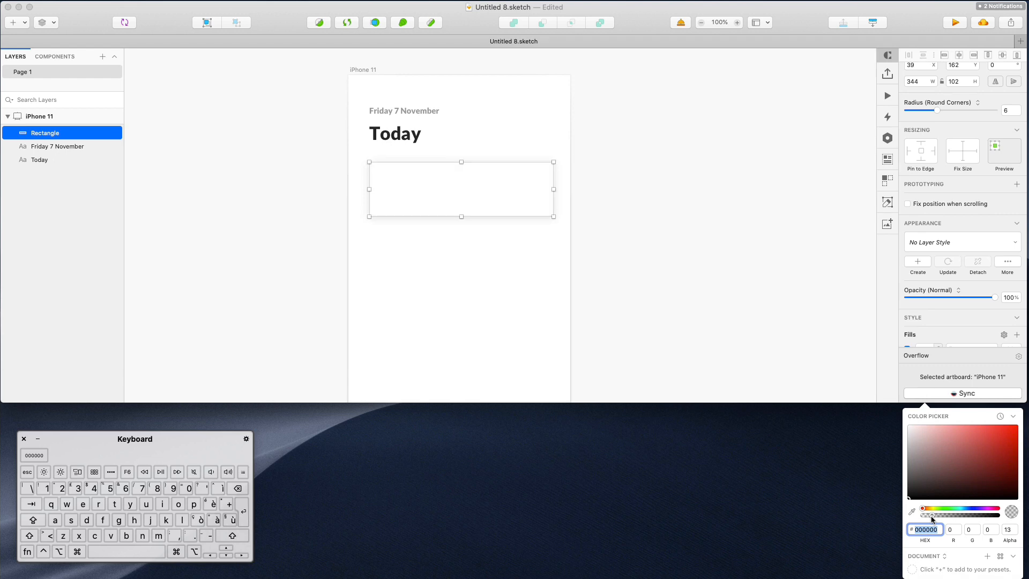
drag(691, 402, 698, 576)
click(658, 396)
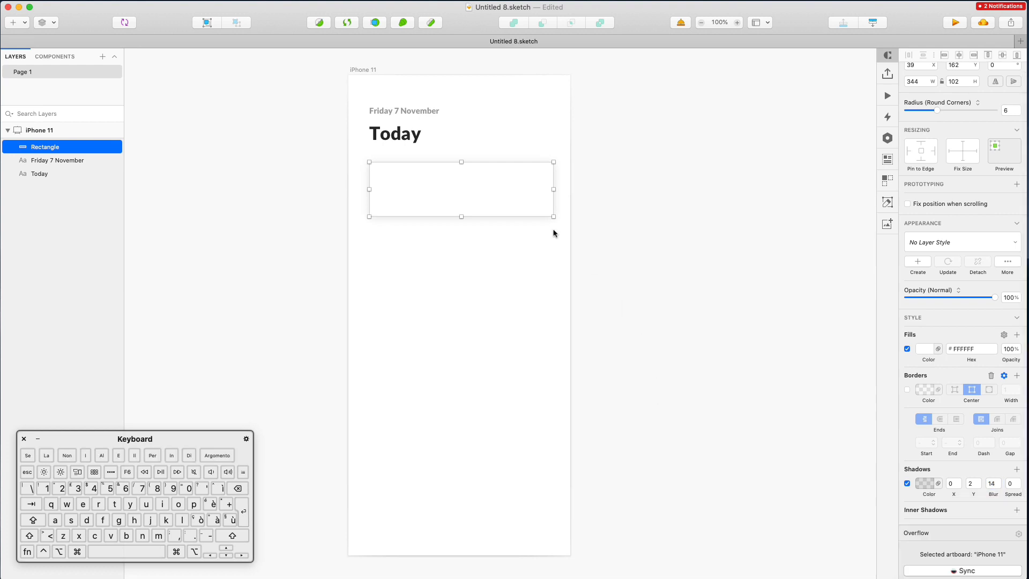
- Move the white card down to Y 171 and center it horizontally on the artboard
click(597, 265)
drag(443, 184, 441, 188)
click(960, 56)
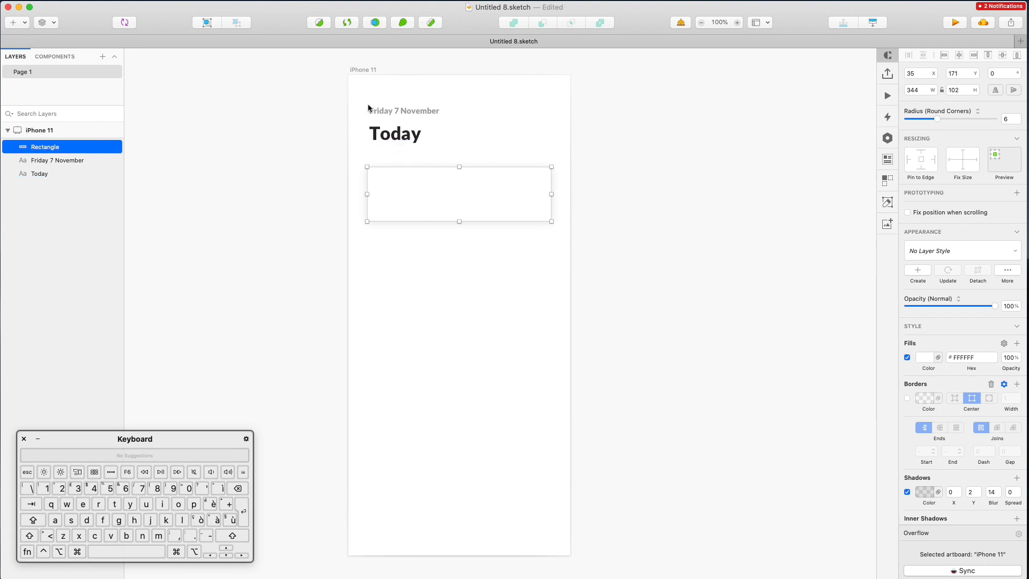
- Shift the date and the Today title together to X 36, near the card's left edge
drag(368, 105, 427, 147)
key(Left)
key(Left)
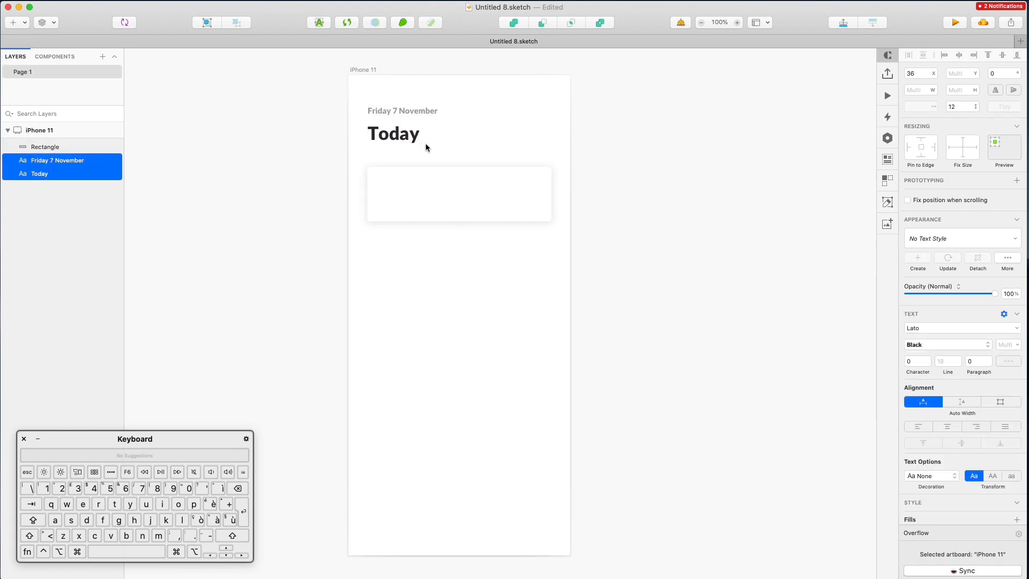
key(Escape)
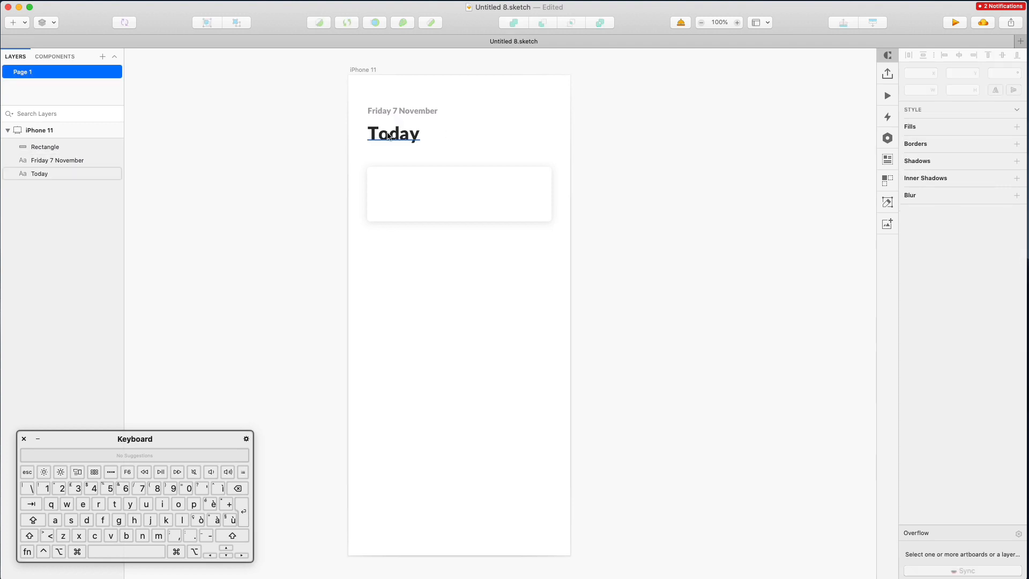
- Duplicate the date and Today title onto the card at X 90 and place the copies above the Rectangle layer
click(388, 135)
shift+click(401, 110)
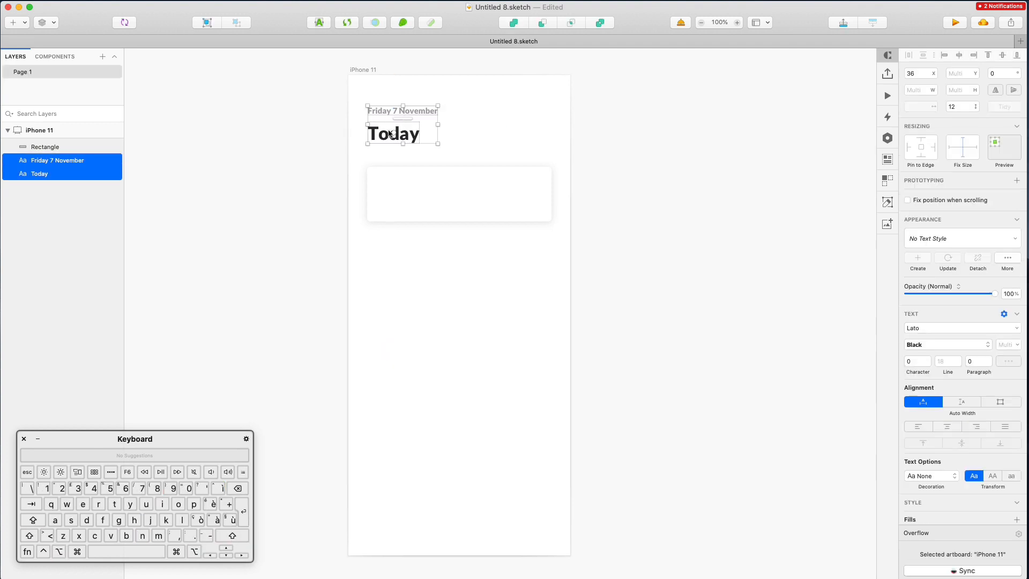
drag(390, 134, 407, 207)
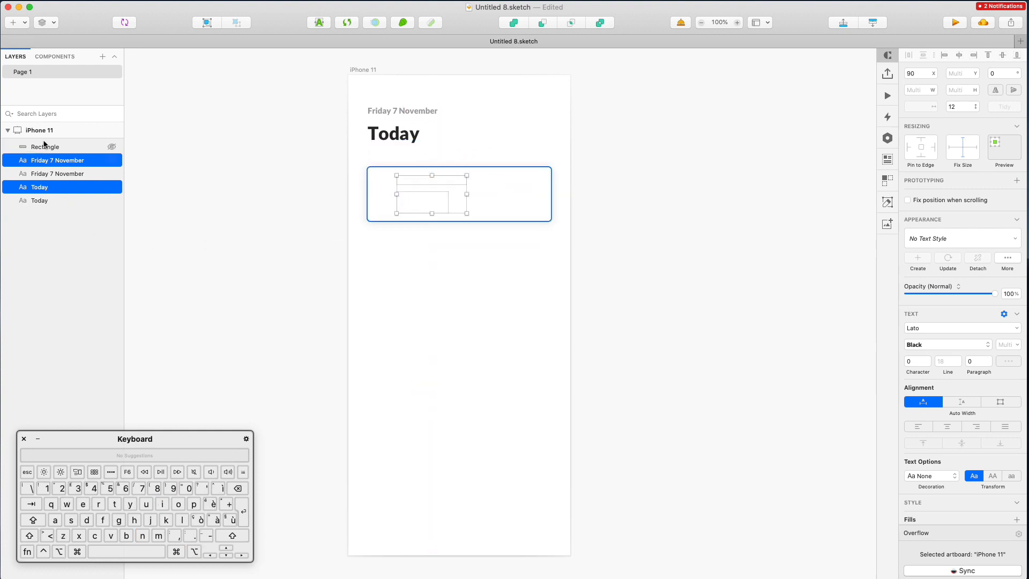
drag(61, 167, 59, 141)
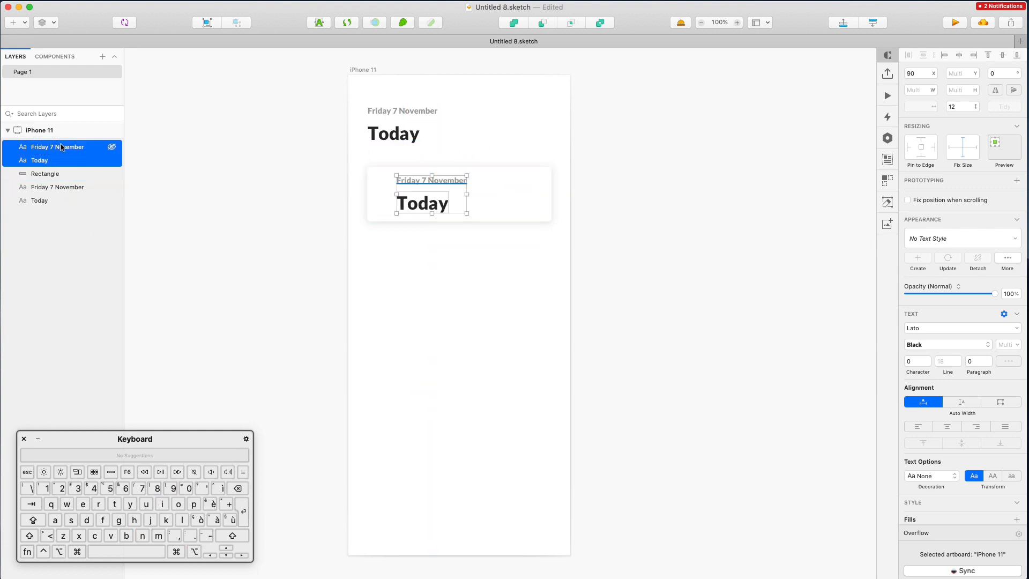
click(527, 273)
scroll(425, 224, right, 1)
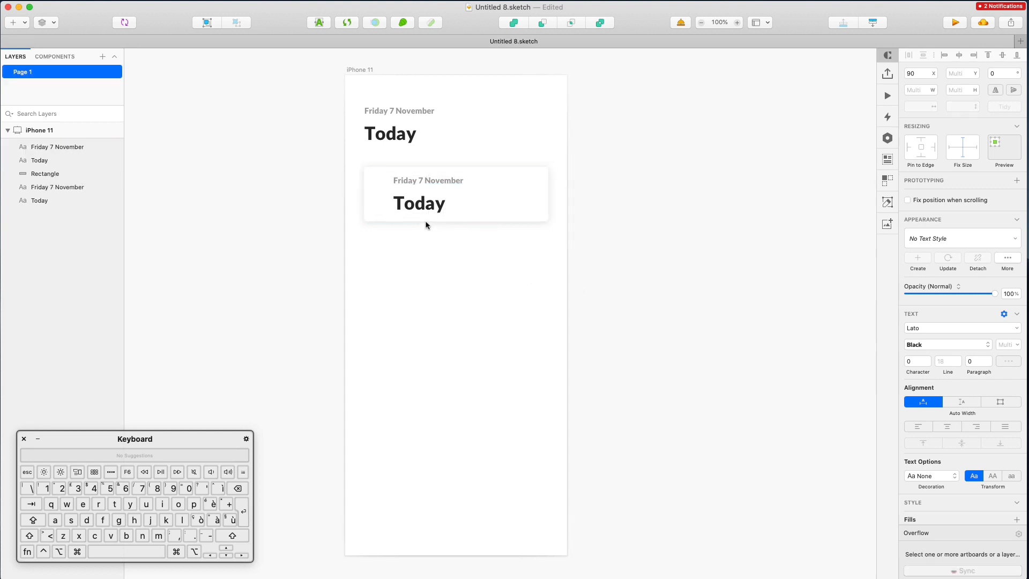
- Left-align the card's Today text and set its font size to 27
click(1004, 328)
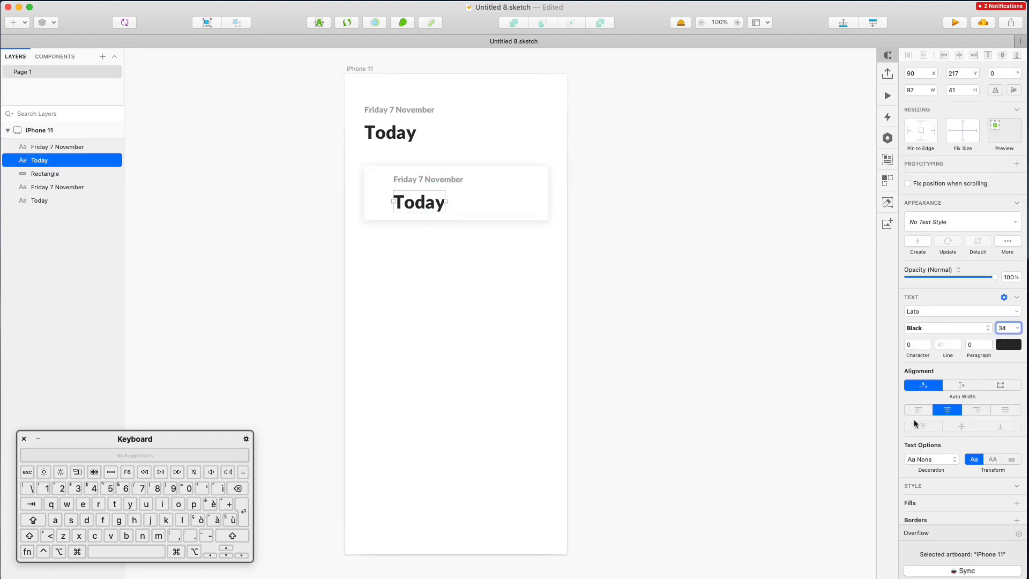
click(922, 411)
key(Down)
key(Down)
key(Down)
key(Down)
key(Down)
key(Down)
key(Down)
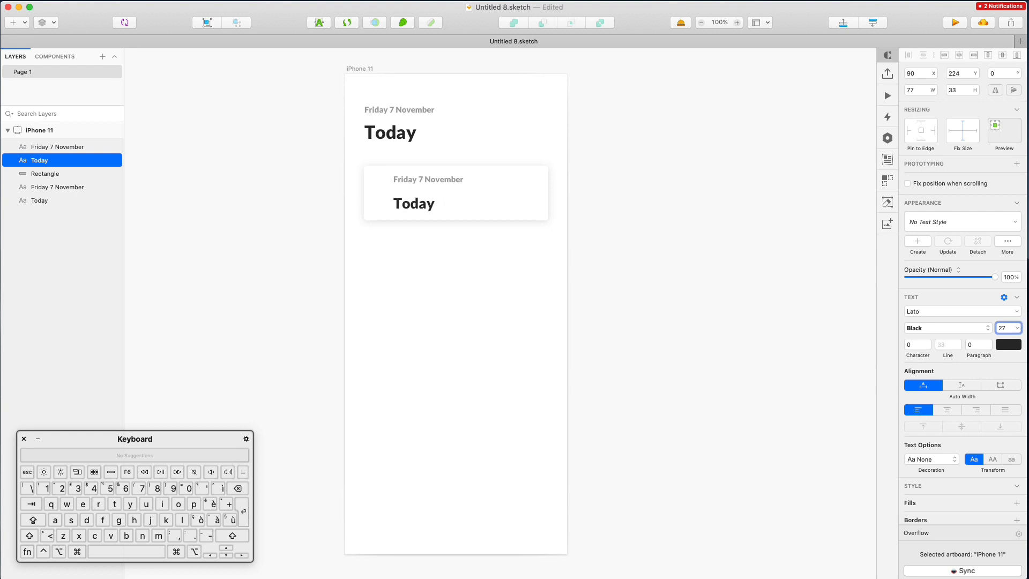
- Replace the wording of the card's Today text with "Progress"
double_click(417, 204)
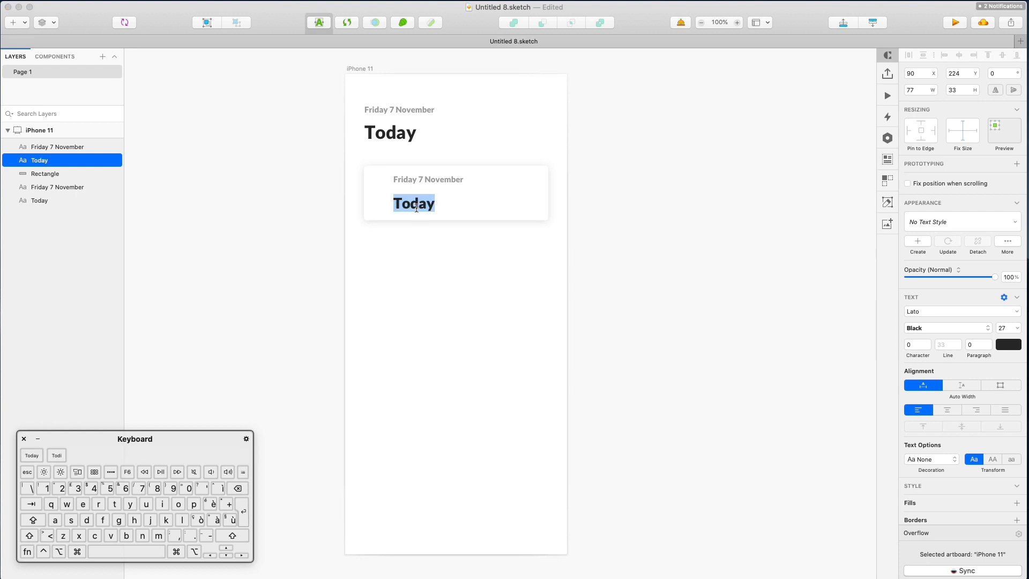
text(Progress)
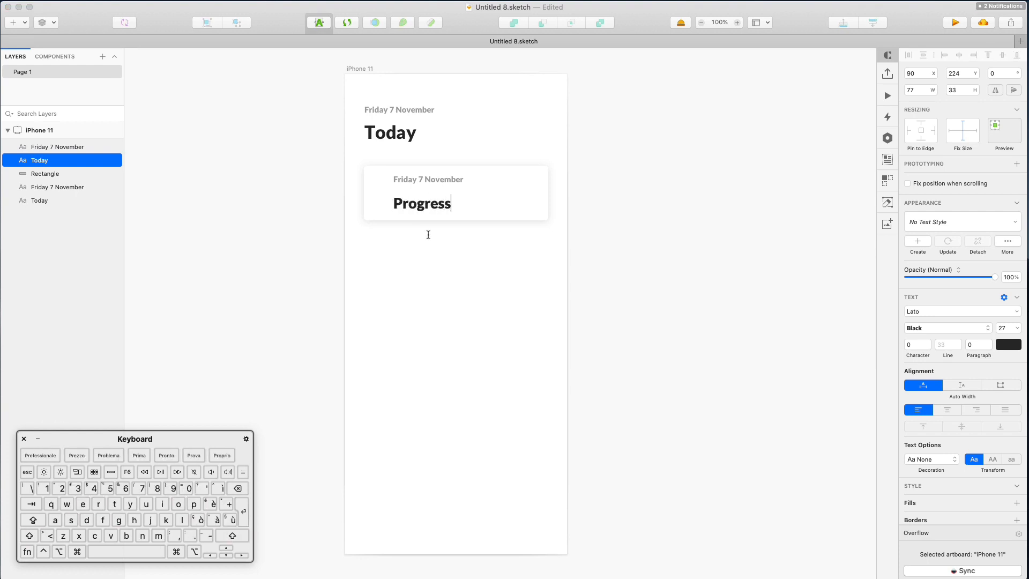
click(443, 259)
click(434, 205)
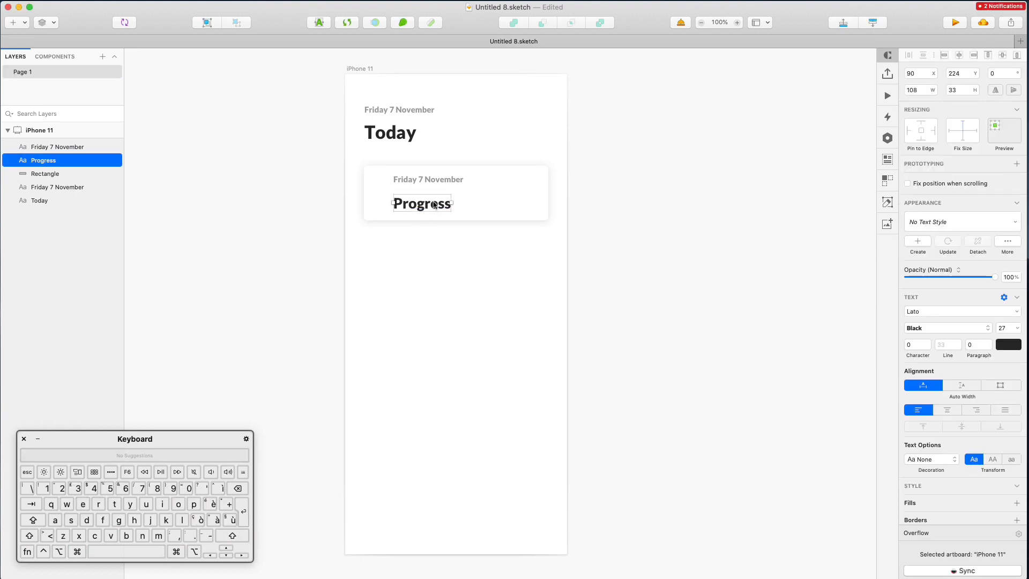
- Raise the card's Progress title to Y 215 and transform the date above it to uppercase
drag(434, 205, 432, 200)
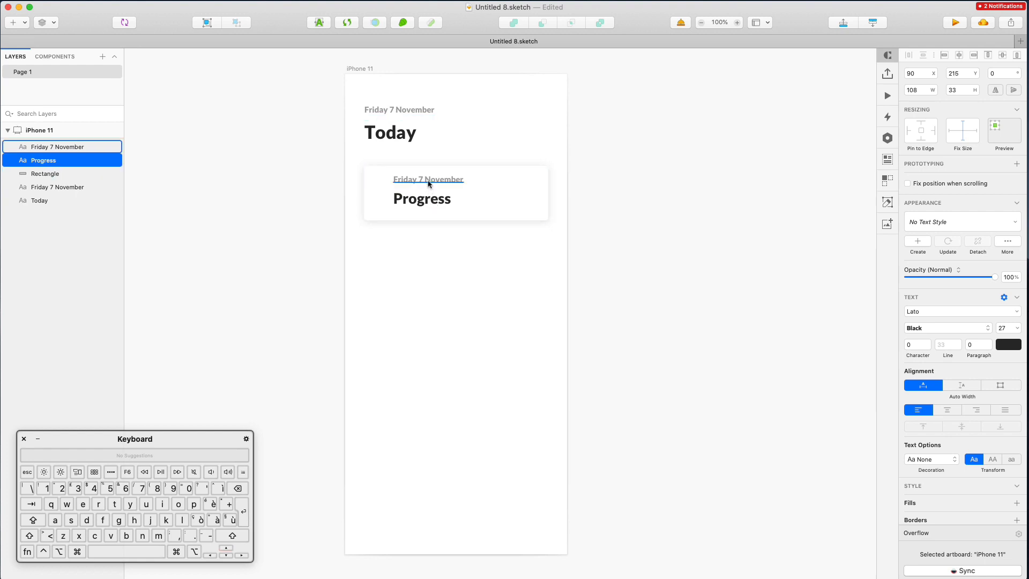
click(429, 183)
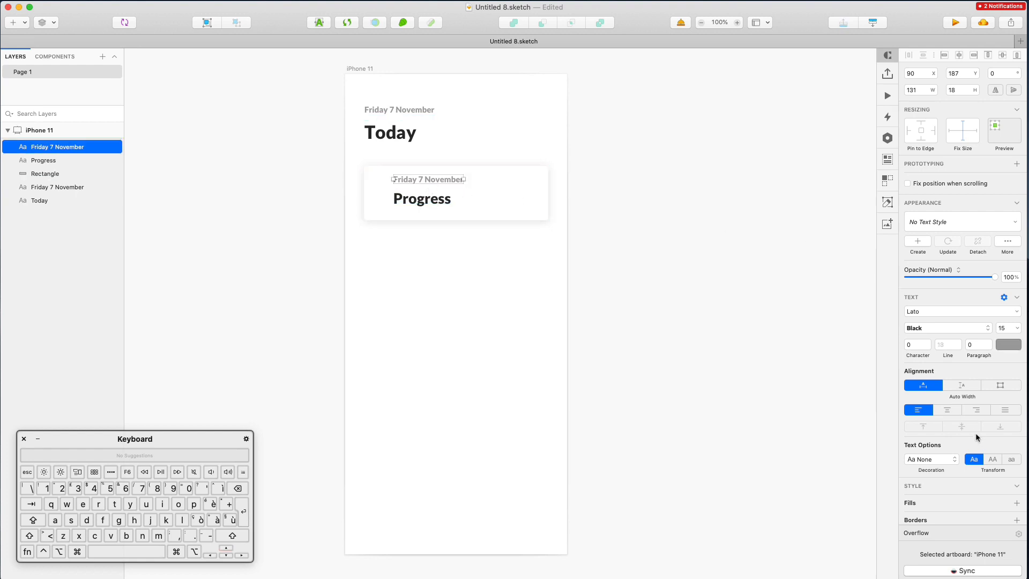
click(992, 460)
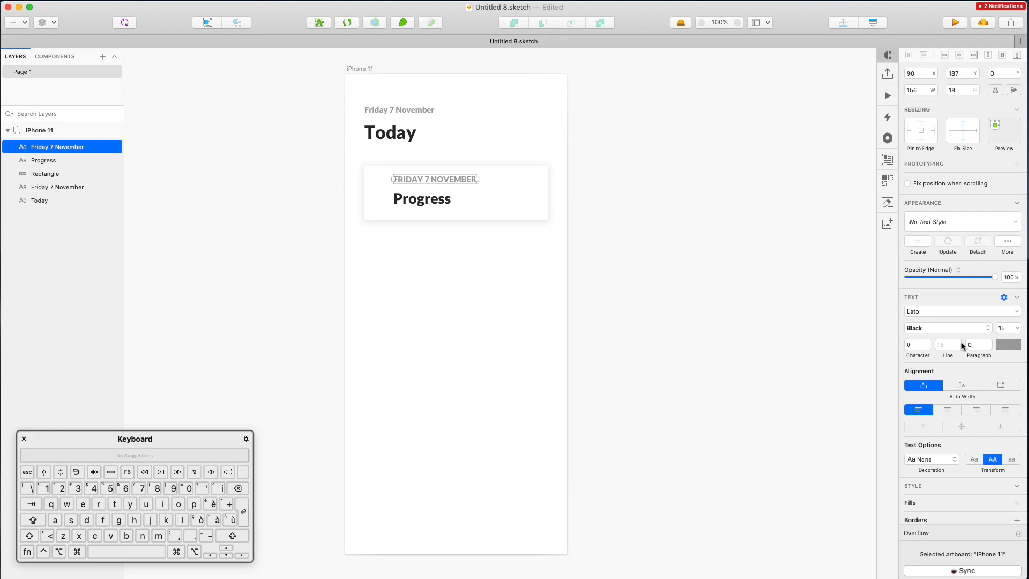
- Increase the card date's character spacing to 1.3
click(943, 346)
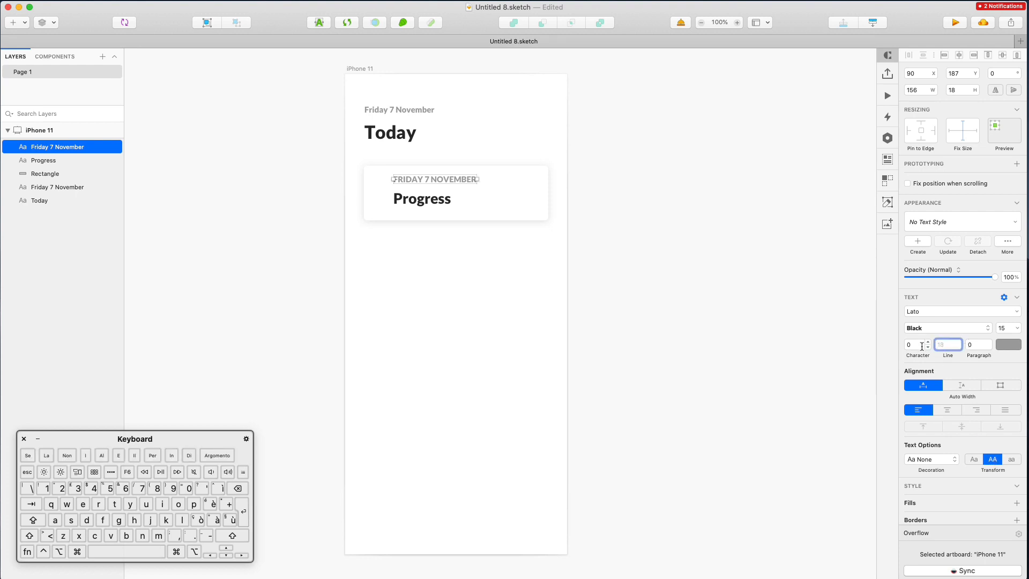
click(921, 346)
key(Up)
key(Up)
key(Up)
key(Up)
key(Up)
key(Up)
key(Up)
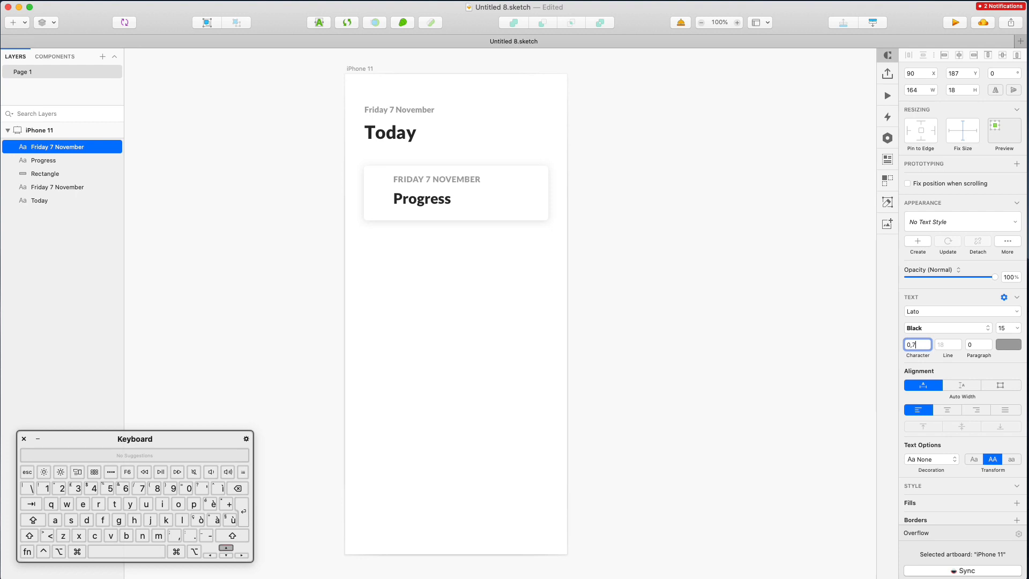
key(Up)
key(Up)
key(Up)
key(Up)
key(Up)
key(Up)
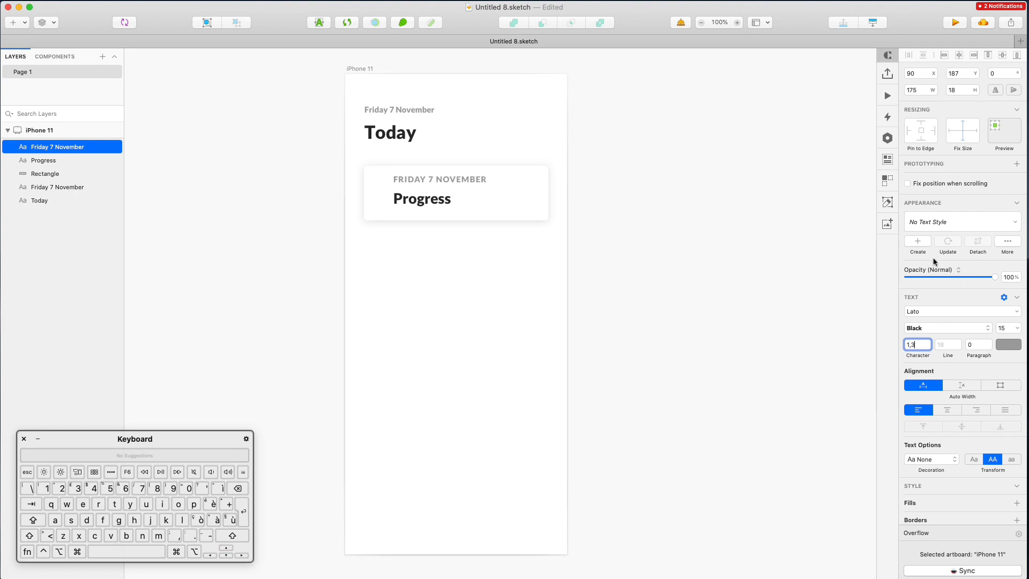
- Change the font weight of the card's date to Bold
scroll(430, 179, up, 5)
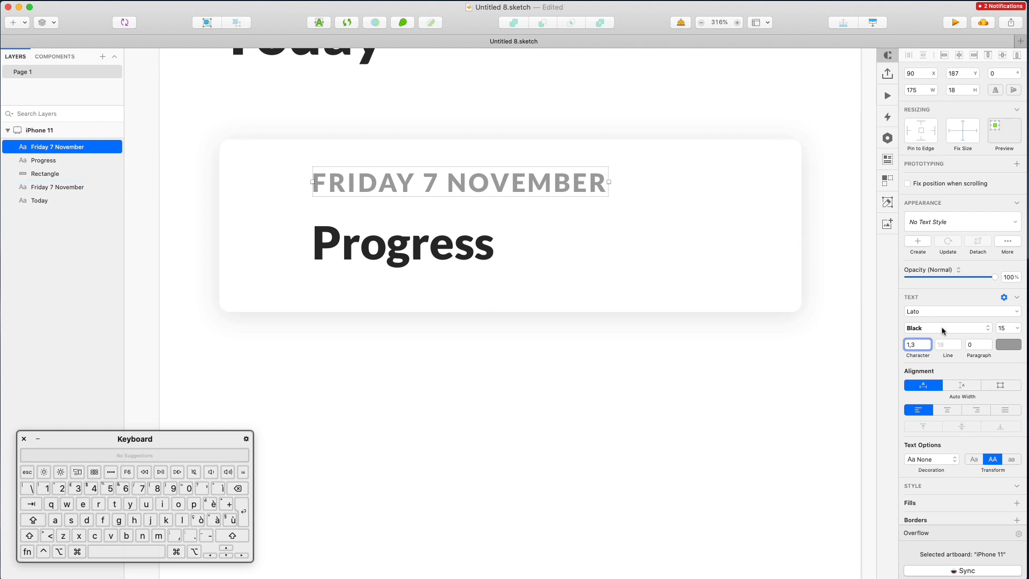
click(941, 329)
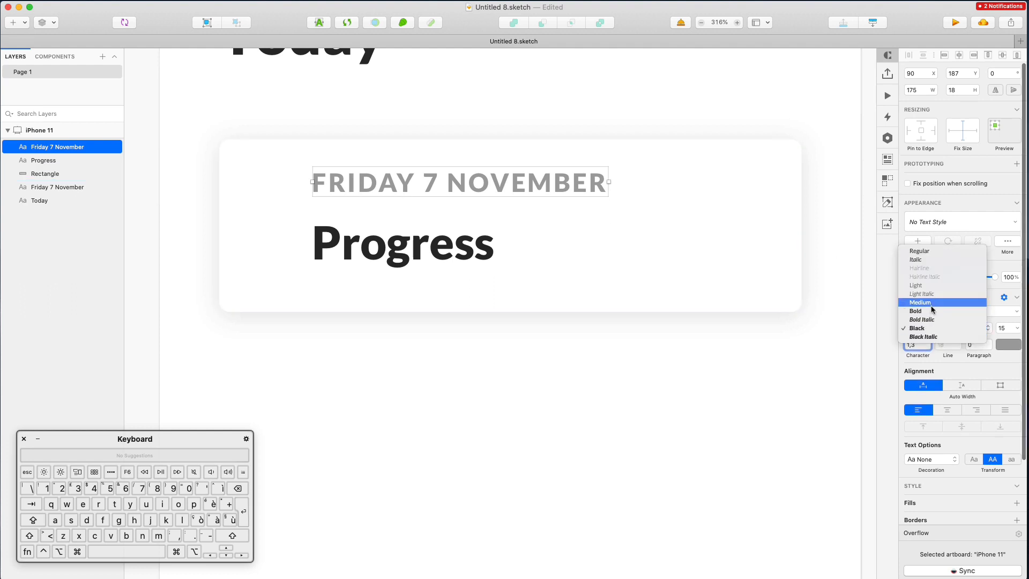
click(927, 311)
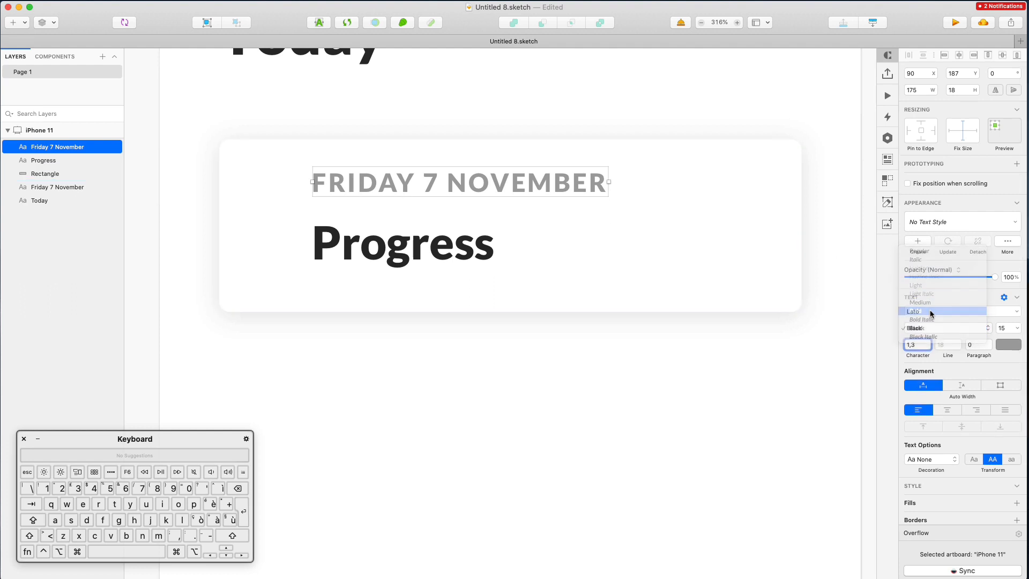
scroll(439, 236, down, 5)
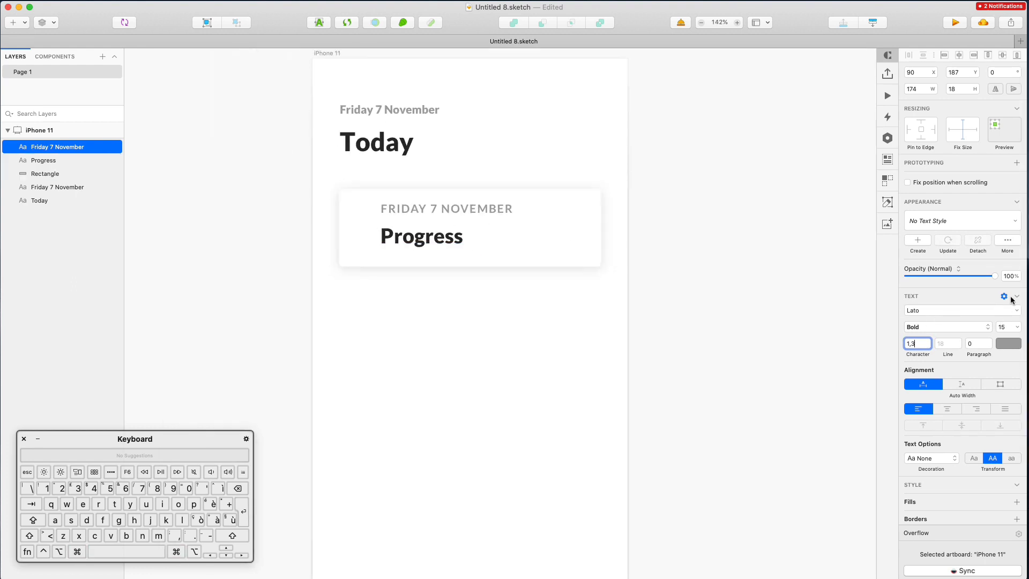
- Reduce the font size of the card's date to 12
click(1004, 324)
key(Down)
key(Down)
key(Down)
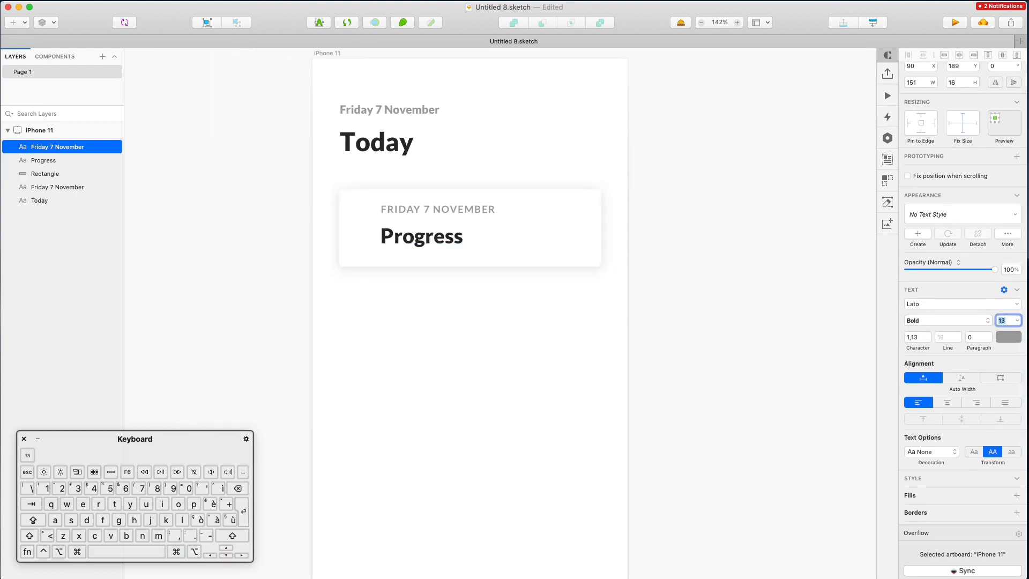
key(Up)
key(Down)
key(Return)
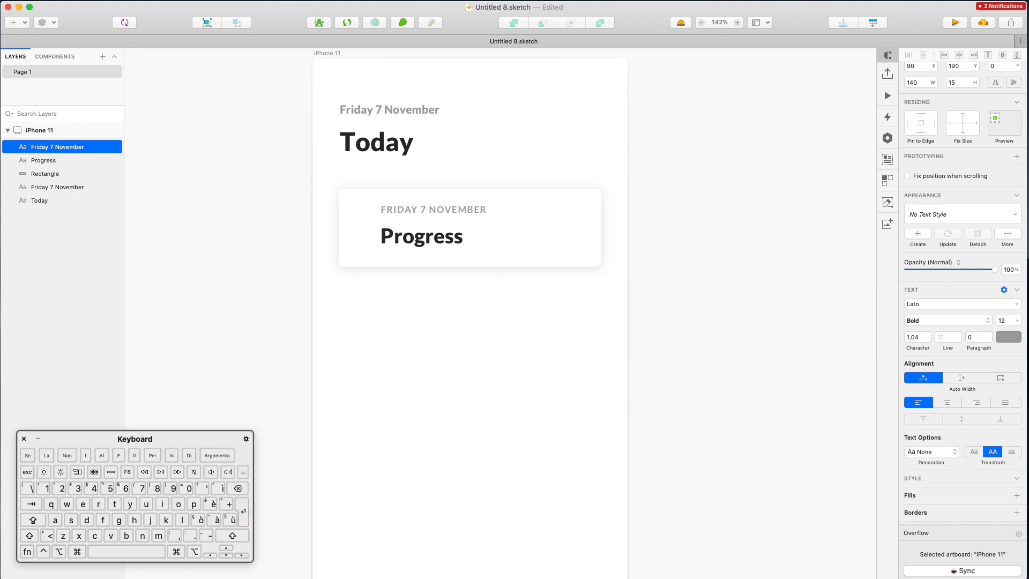
- Nudge the card's date down to Y 193, closer to the Progress title
key(shift+Down)
key(shift+Down)
key(Up)
key(Up)
key(Up)
key(Up)
key(Up)
key(Up)
key(Up)
key(Up)
key(Up)
key(Up)
key(Up)
key(Up)
key(Up)
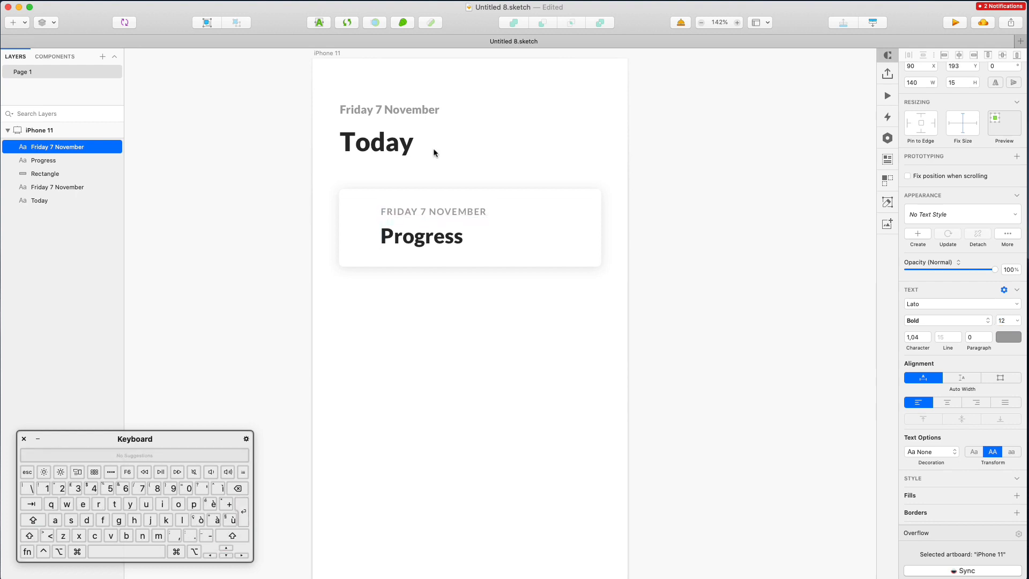
- Move the card's date and Progress title together to X 120 and 2 px lower
shift+click(422, 239)
key(shift+Right)
key(shift+Right)
key(shift+Right)
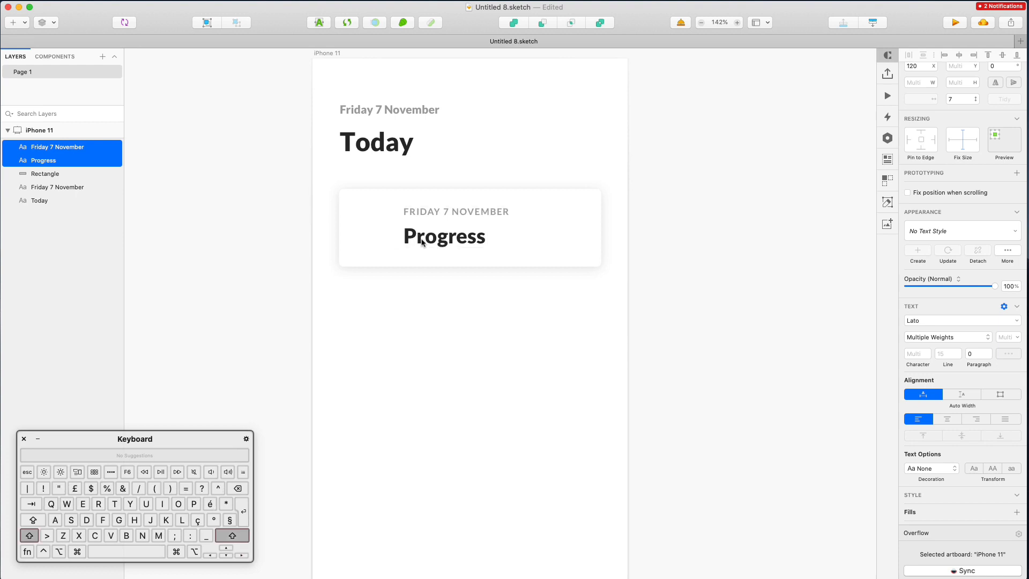
key(Down)
key(Down)
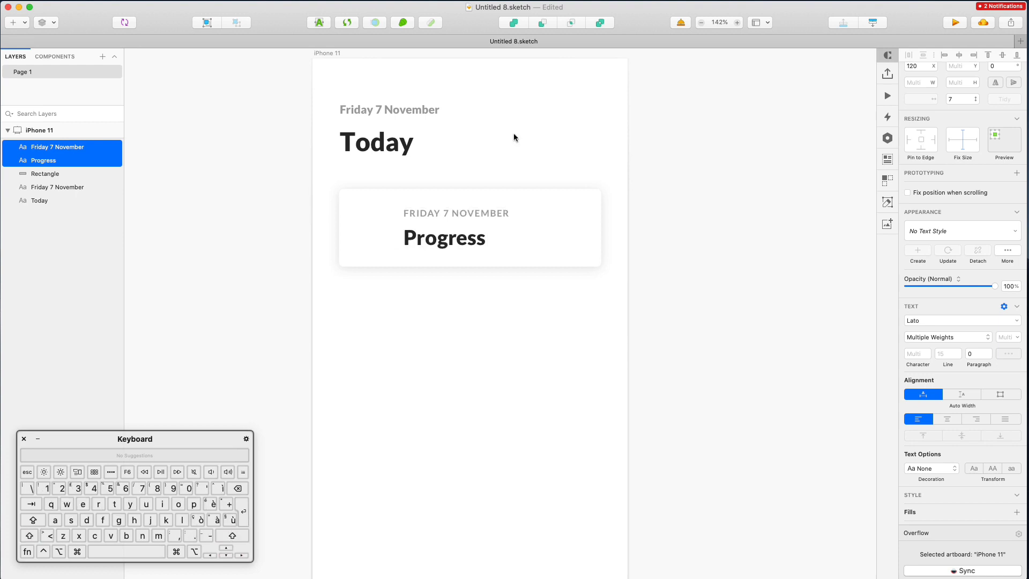
- Enlarge the card rectangle vertically about its centre to a height of 116 at Y 165
click(544, 177)
click(468, 191)
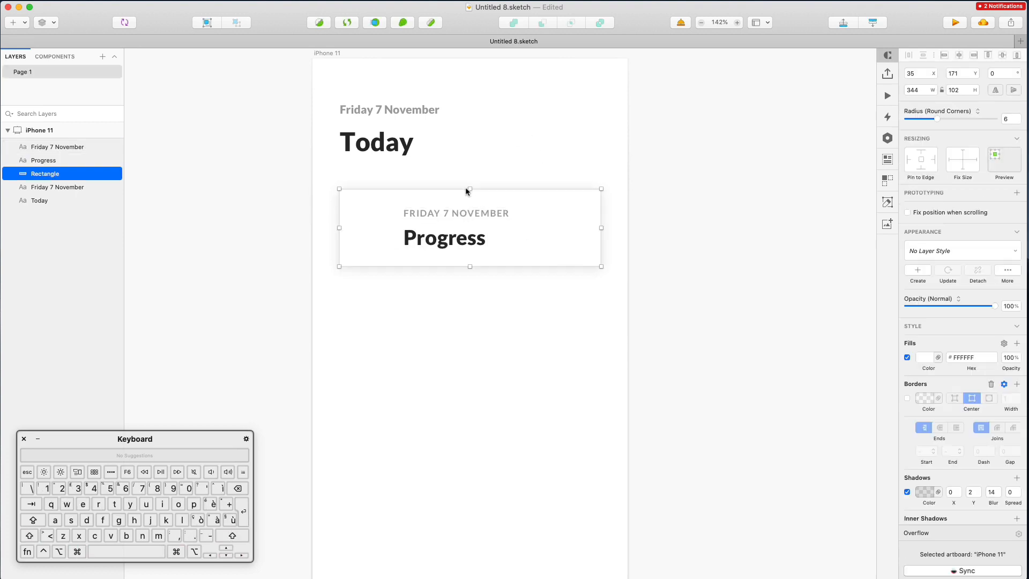
drag(472, 188, 472, 185)
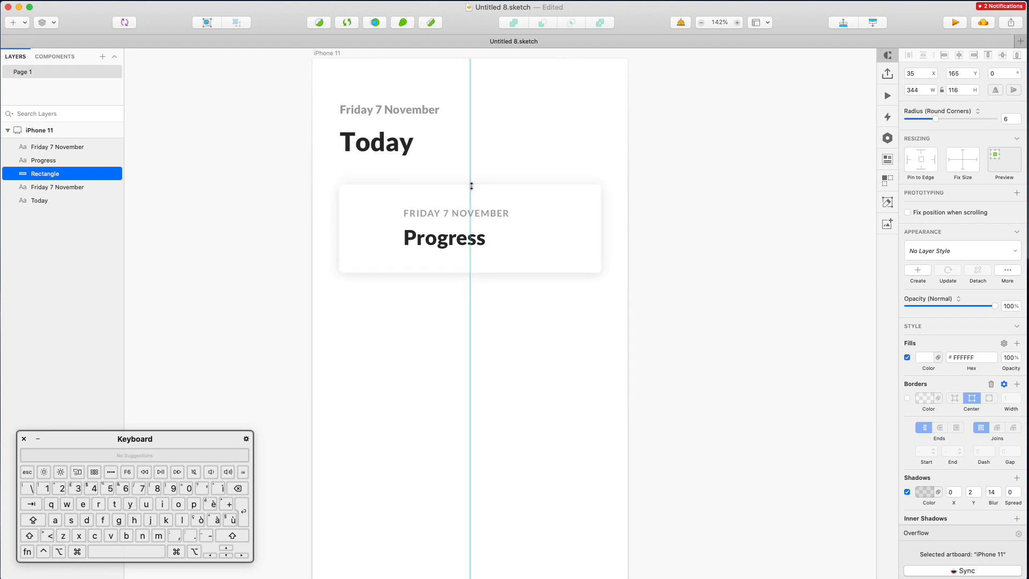
click(549, 129)
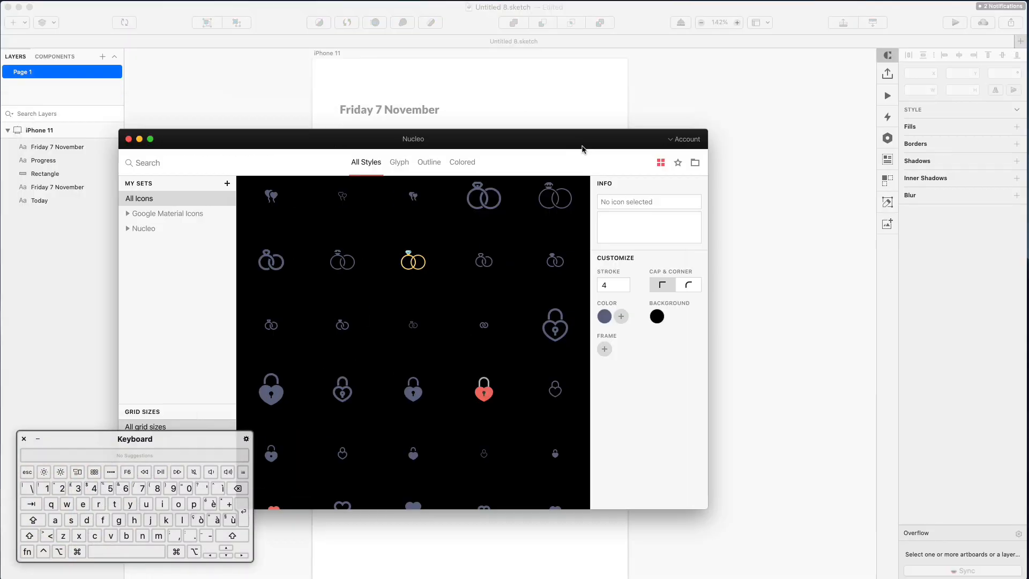
- Switch to Nucleo and search its Google Material Icons set for "graph"
drag(583, 149, 586, 155)
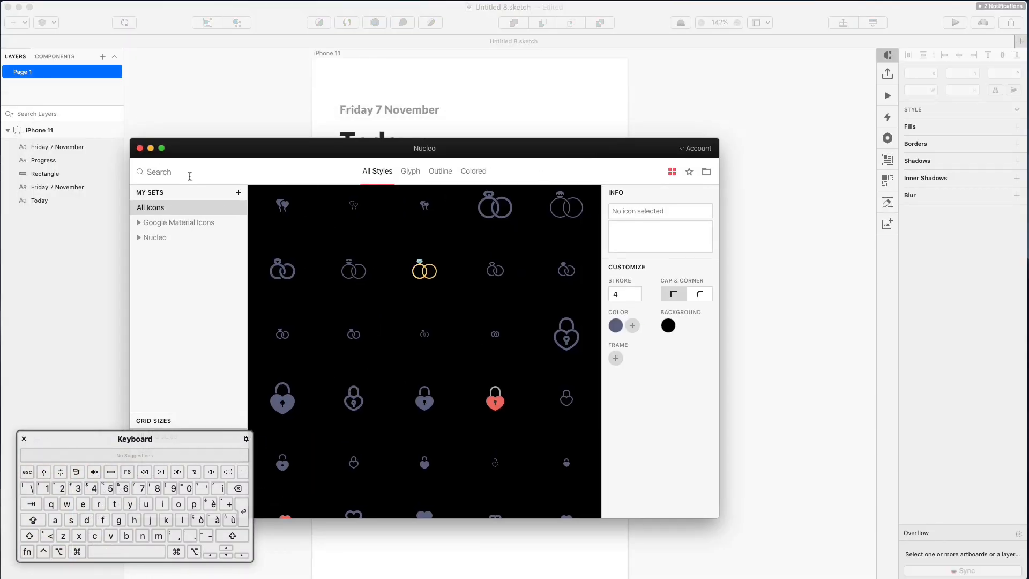
text(graph)
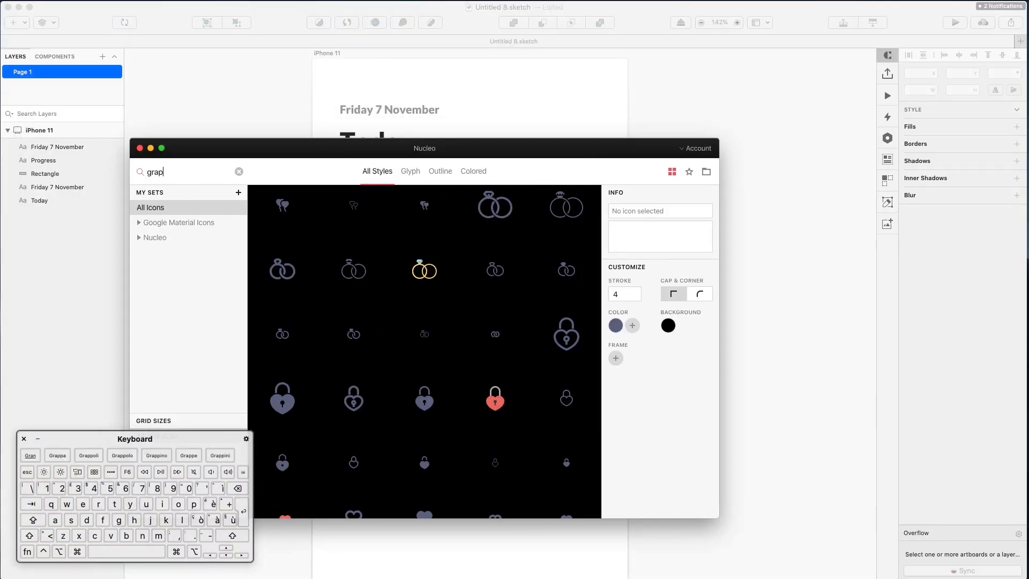
click(197, 223)
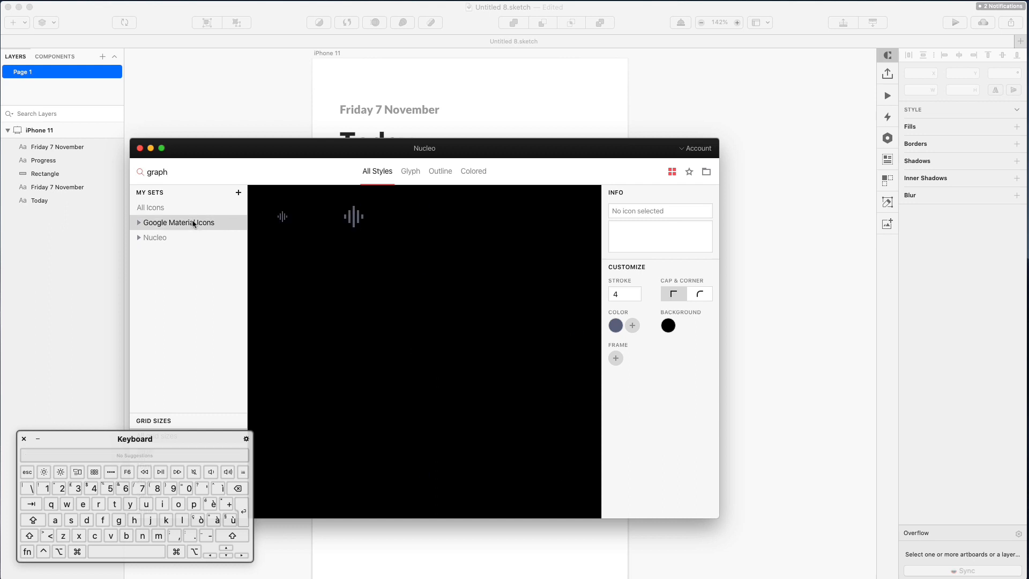
- Place the larger graphic equalizer icon from Nucleo on the card beside the Progress text, at X 58, Y 196
drag(359, 153, 650, 220)
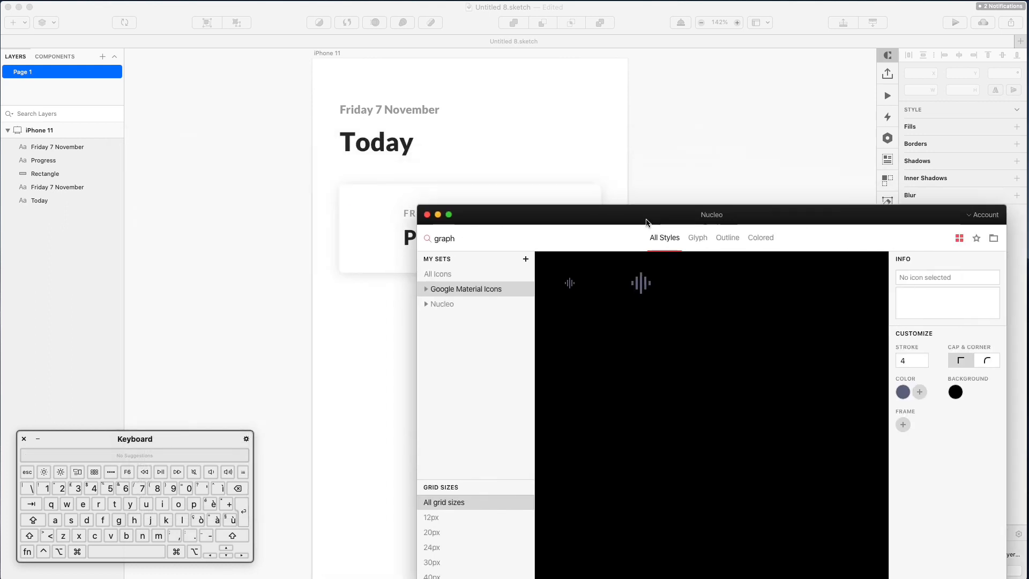
drag(645, 298, 372, 224)
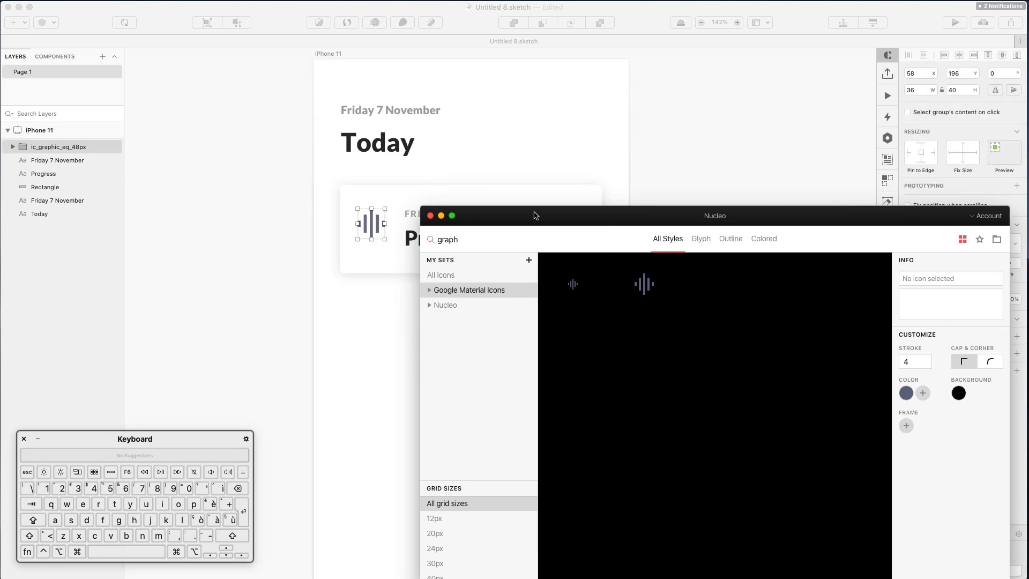
mouse_move(596, 225)
mouse_down()
mouse_move(554, 166)
mouse_move(577, 164)
mouse_up()
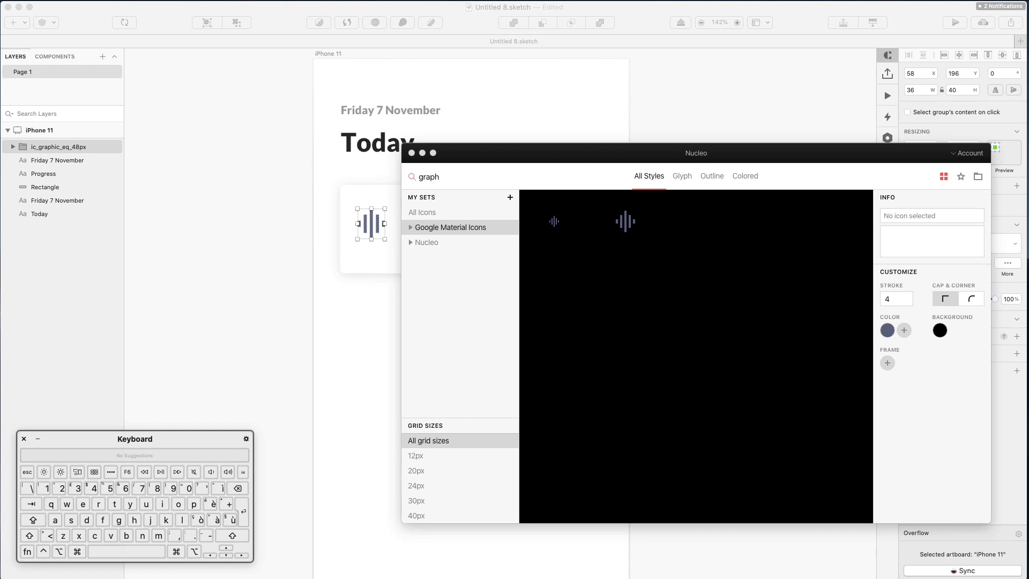
- Switch to Safari, search the web for "nuceloapp" and look over the Nucleo App website
drag(374, 72, 484, 86)
click(485, 70)
text(n)
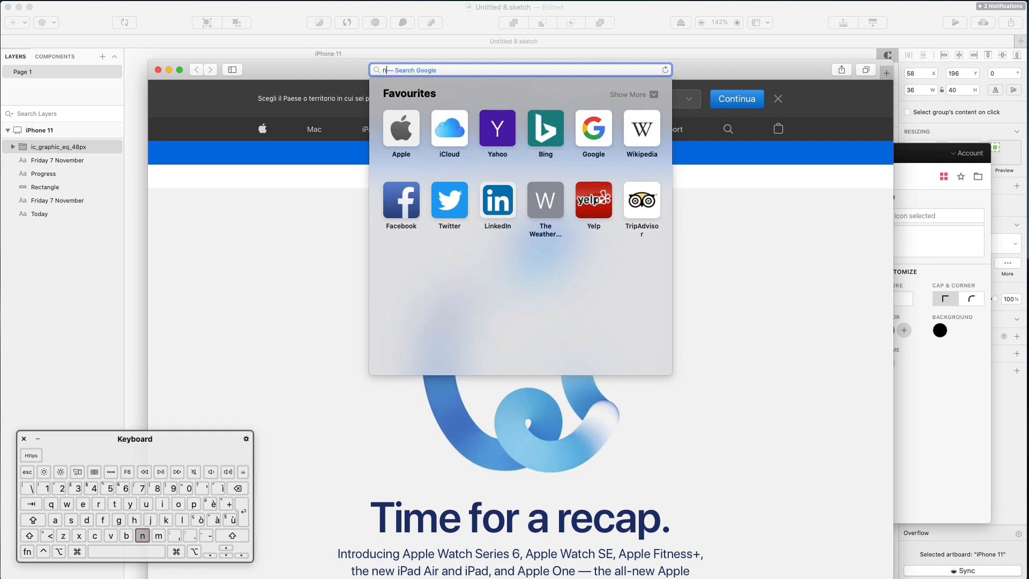
text(uceloapp)
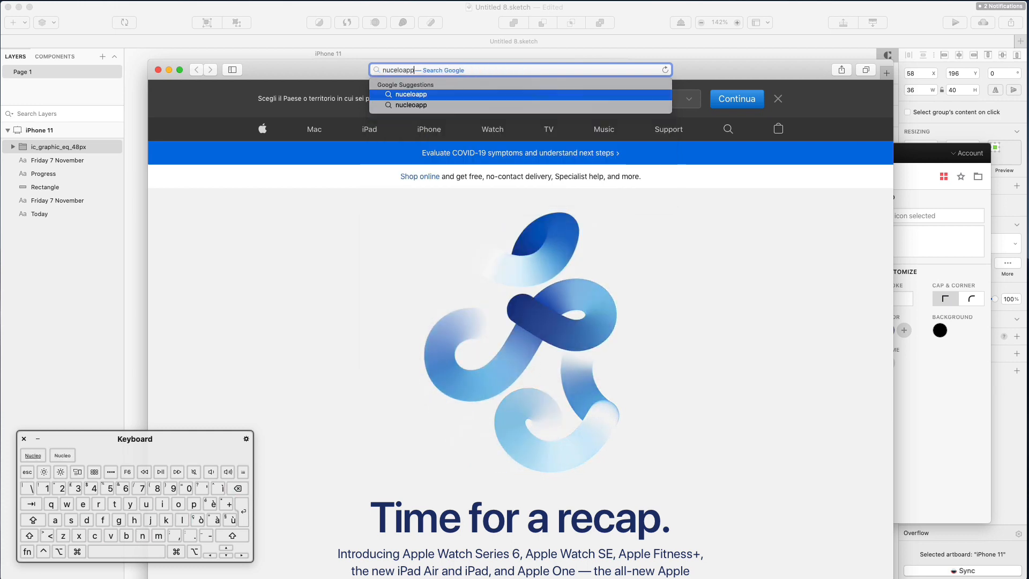
key(Return)
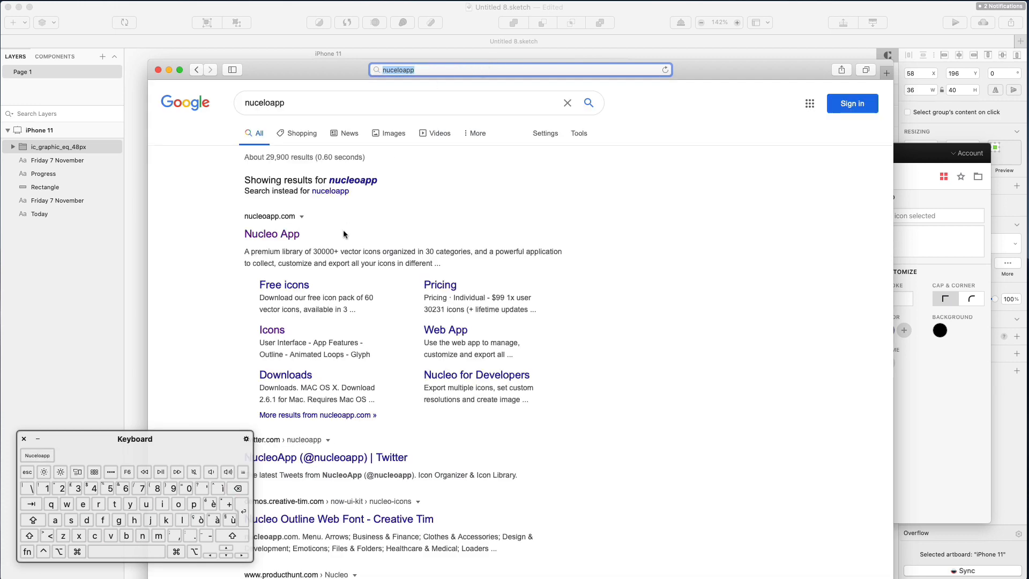
click(288, 236)
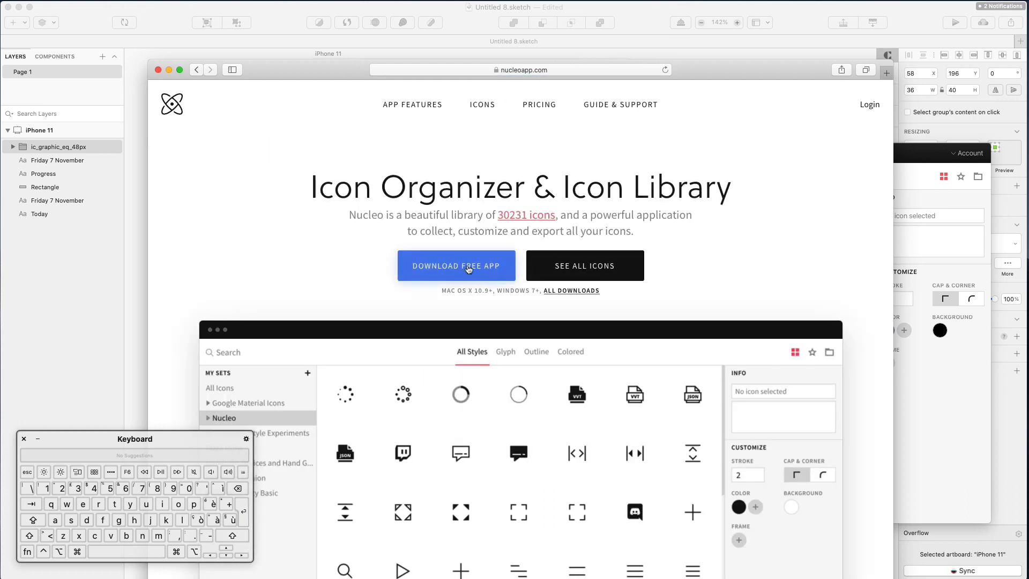
scroll(471, 271, down, 2)
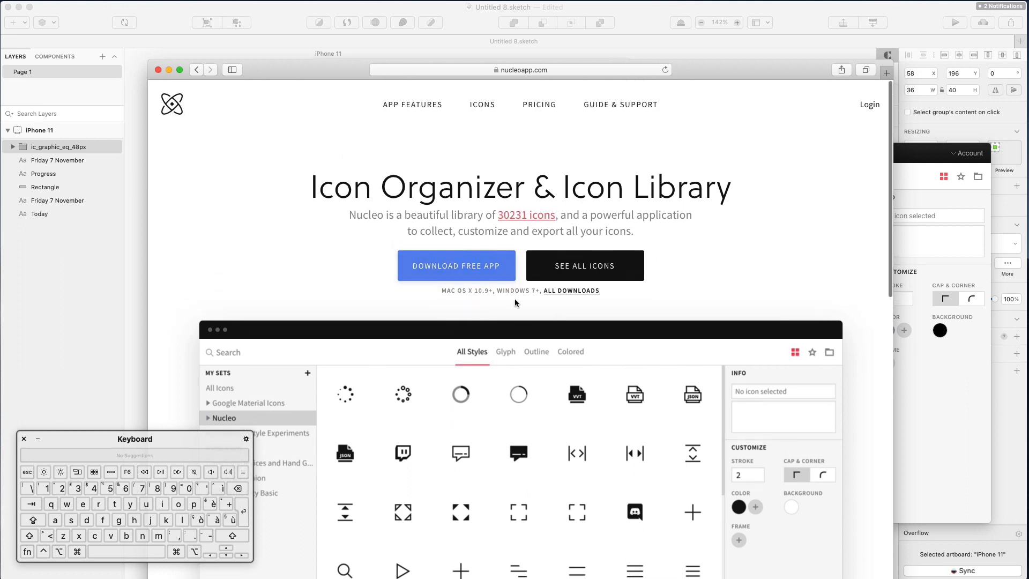
scroll(268, 385, down, 1)
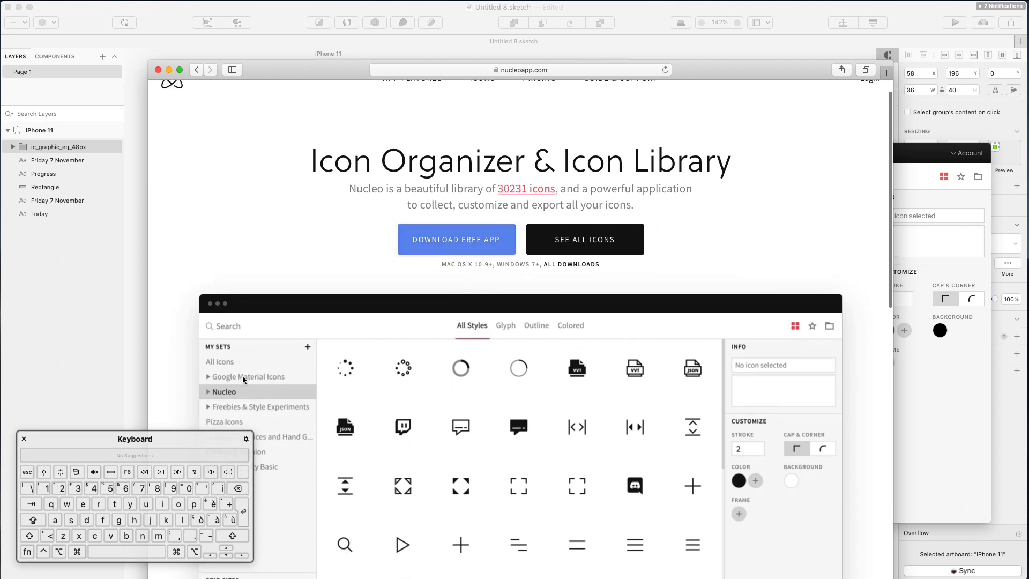
- Search the web for "google icon" and open the Material Design icons page
click(406, 75)
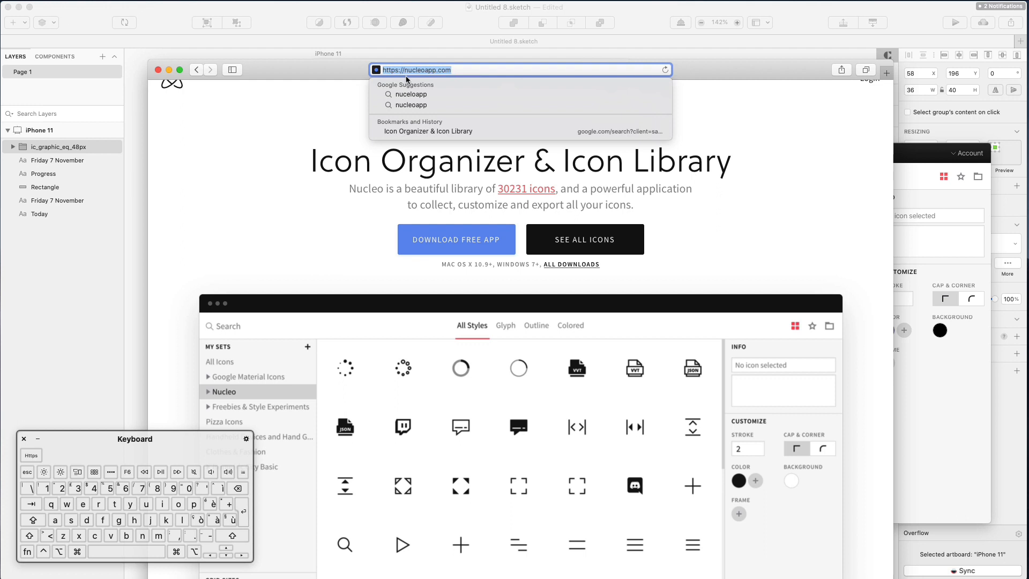
text(google icon)
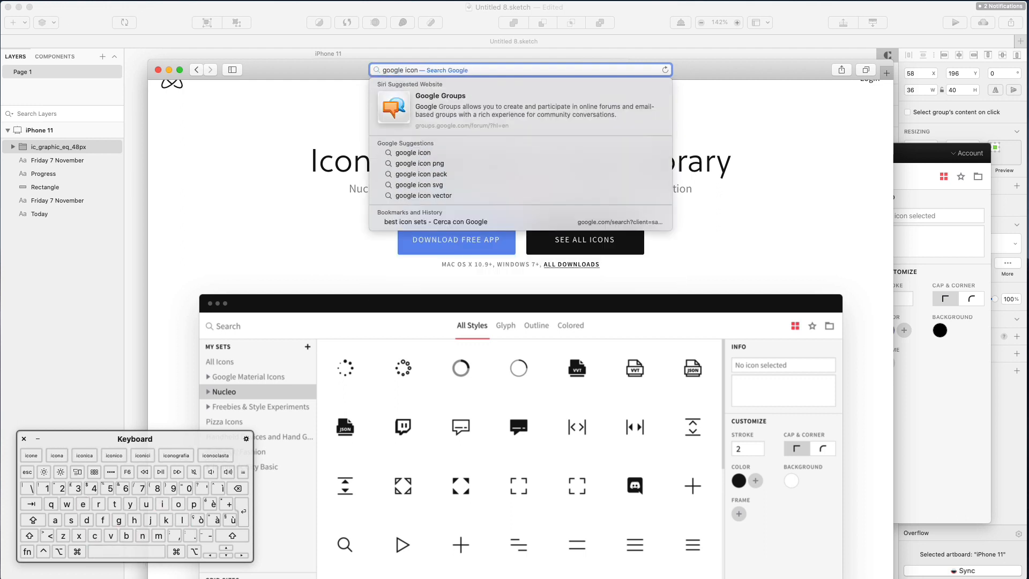
key(Return)
scroll(429, 231, down, 1)
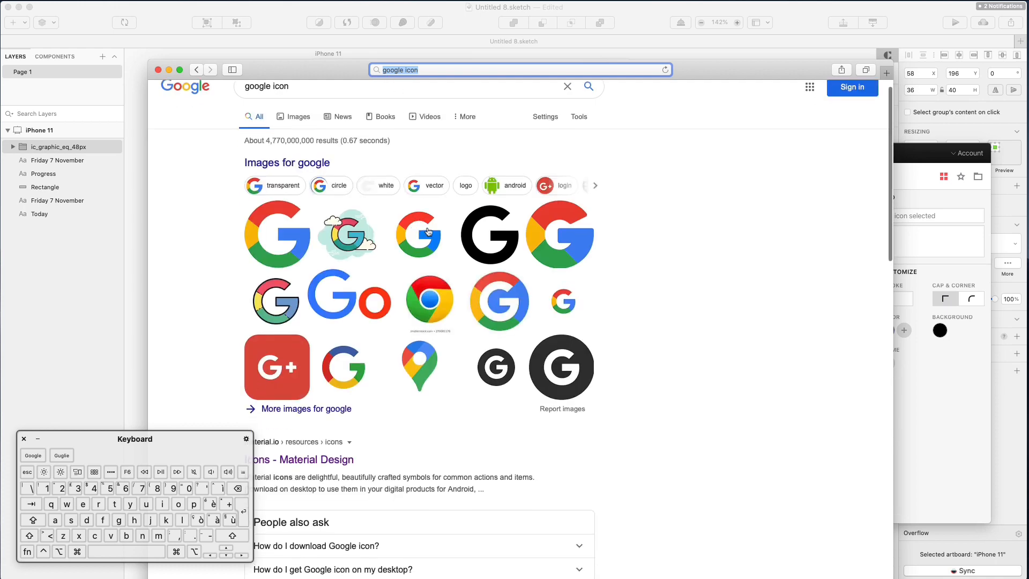
scroll(407, 239, down, 5)
click(280, 264)
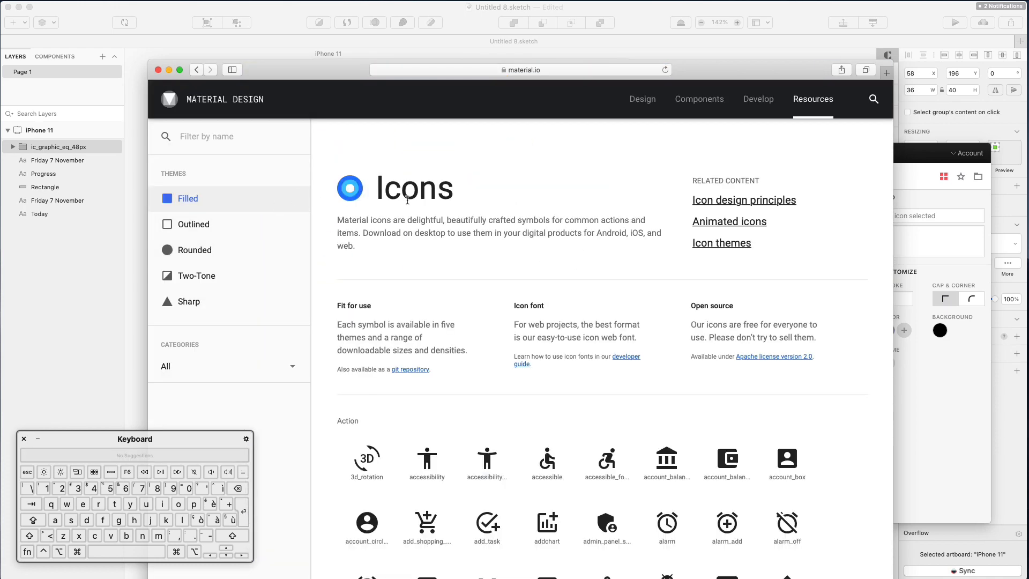
drag(336, 76, 314, 15)
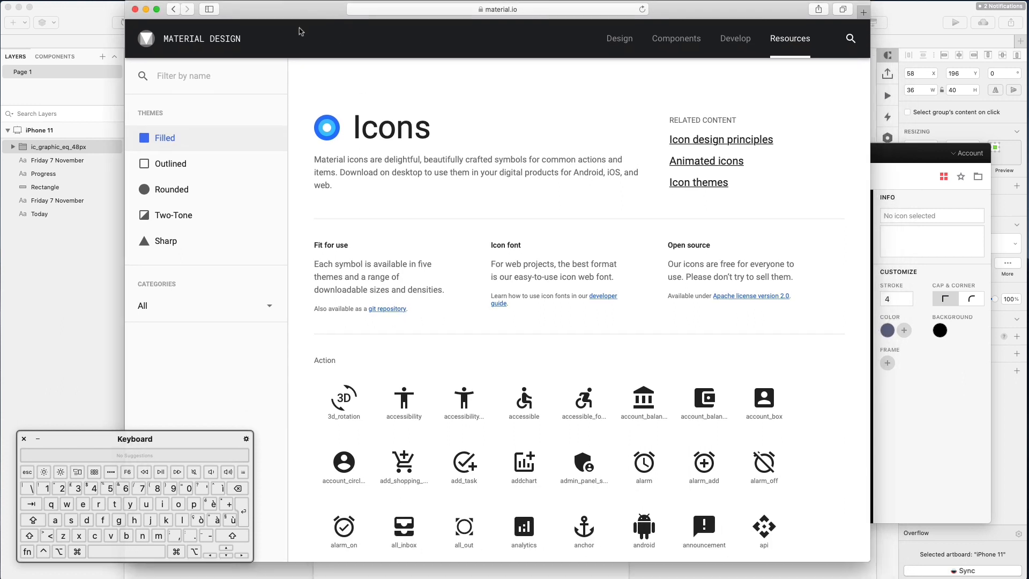
- Search the Material icons for "graph", select the graphic_eq icon and download its SVG 24 version
text(graph)
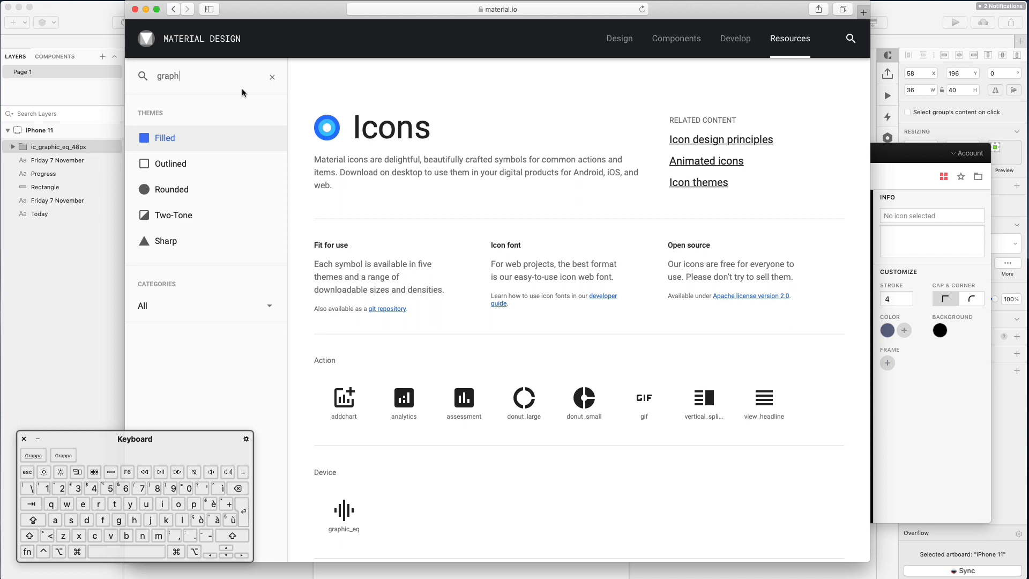
scroll(368, 450, down, 5)
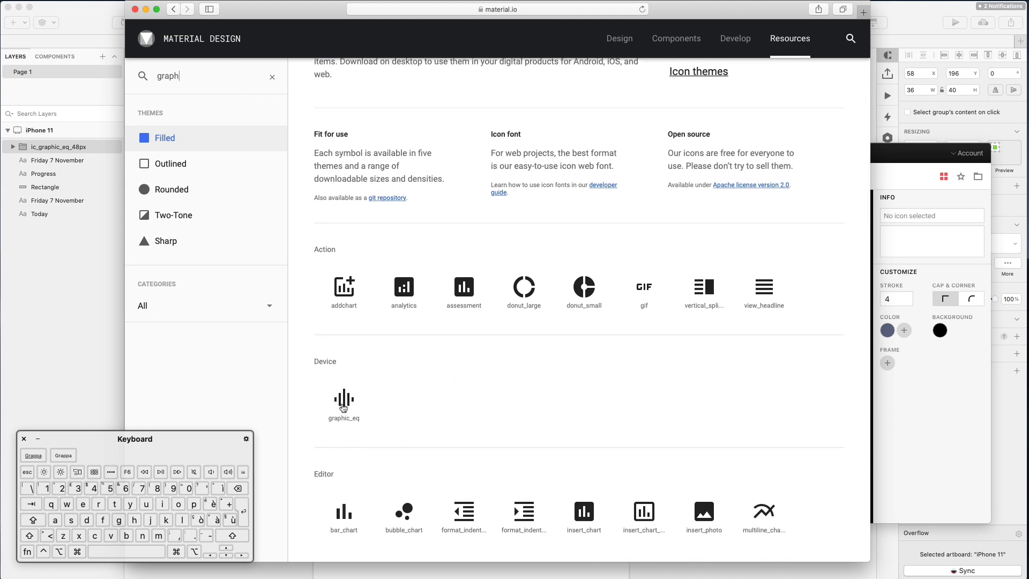
click(343, 404)
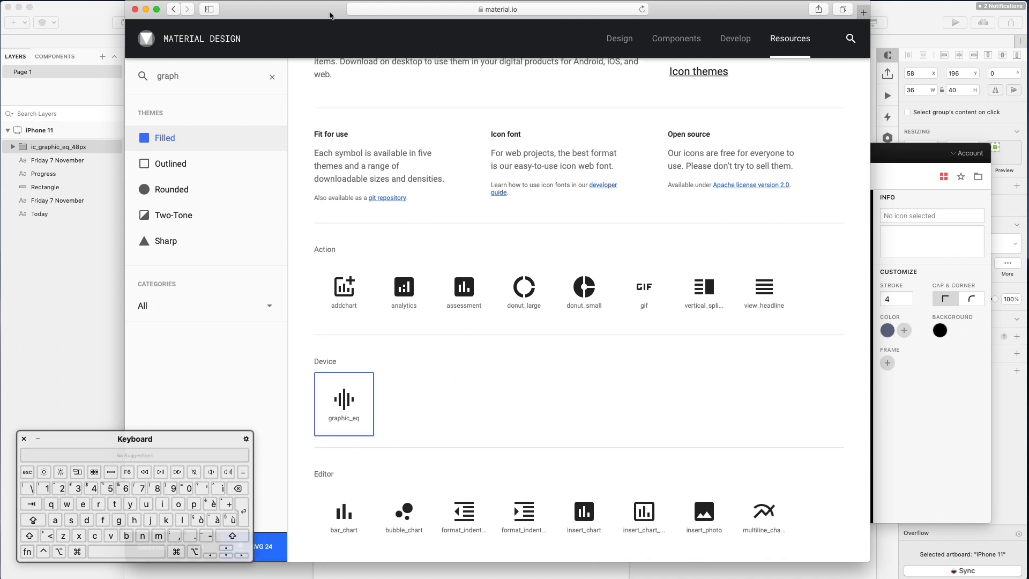
drag(330, 15, 400, 15)
click(338, 555)
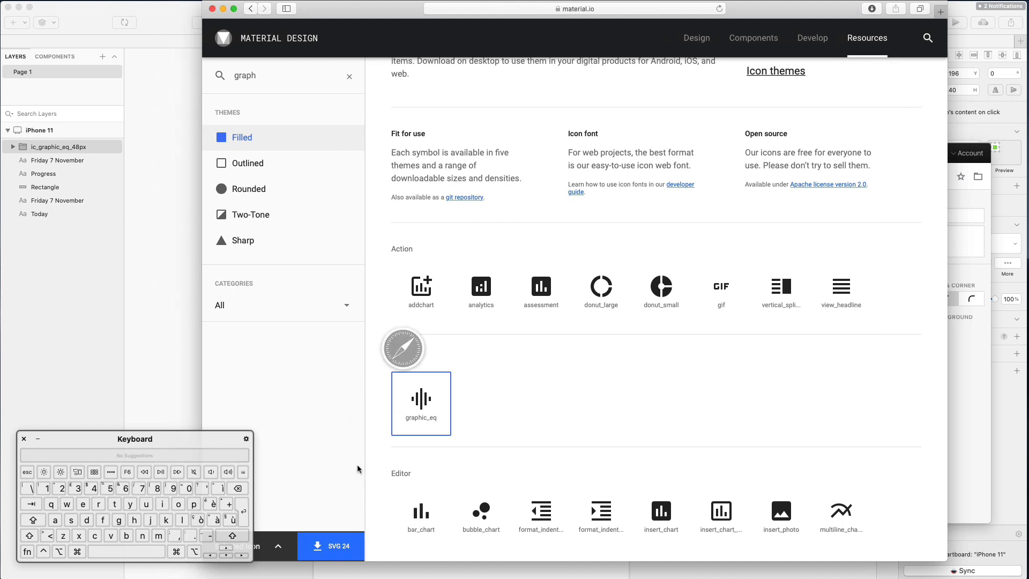
- Switch back to Sketch and move the equalizer icon on the Progress card to X 66, Y 201
click(179, 143)
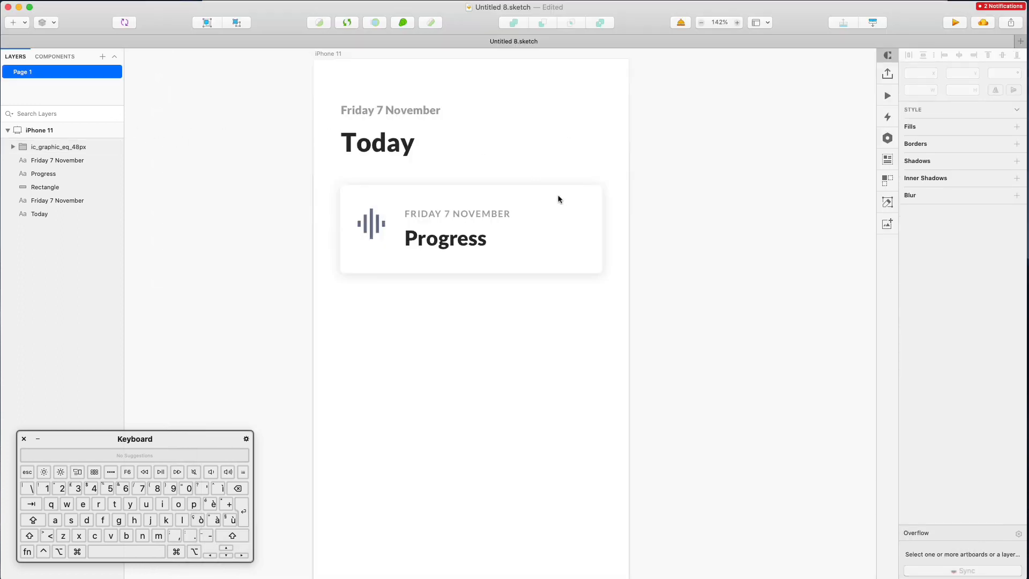
drag(374, 229, 377, 232)
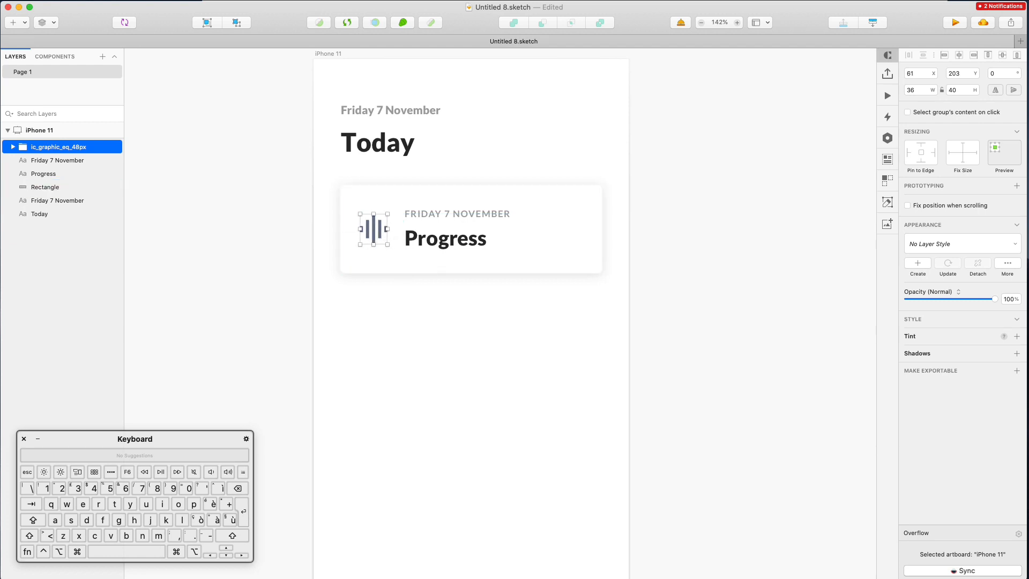
key(super+Tab)
click(479, 319)
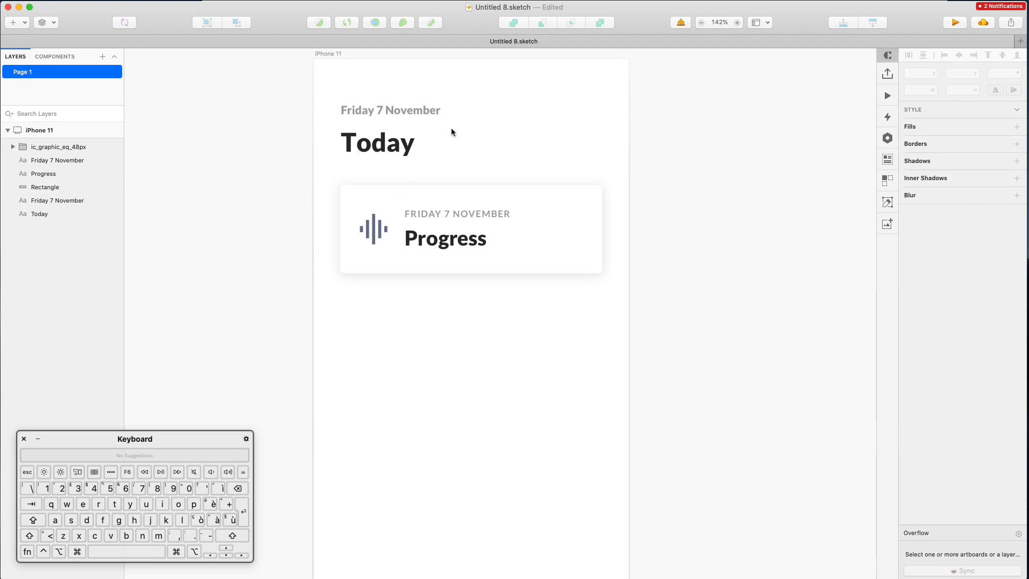
drag(381, 234, 382, 230)
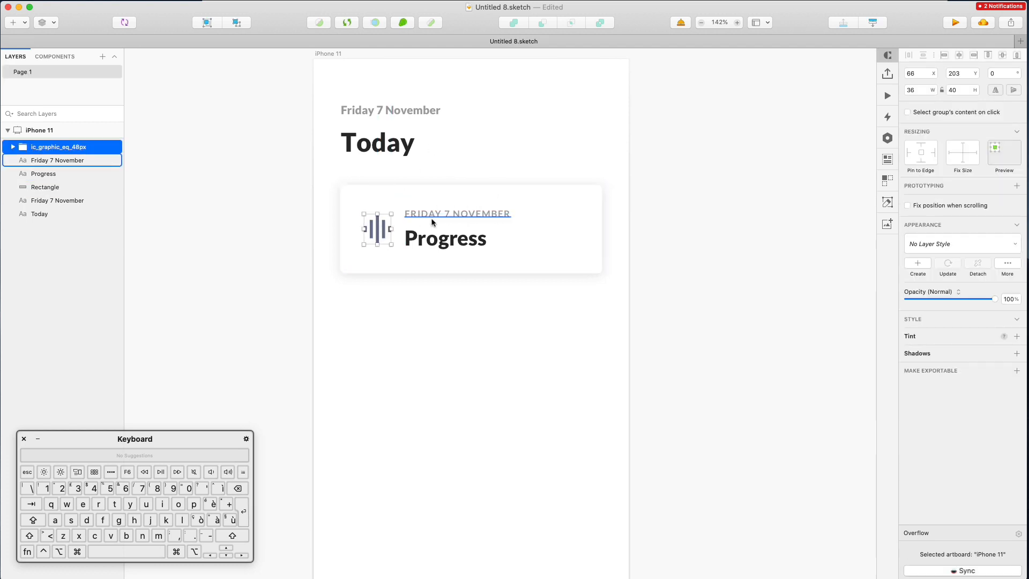
key(Up)
key(Up)
- Shift the date and Progress texts on the card together to X 126, away from the icon
click(432, 222)
shift+click(436, 242)
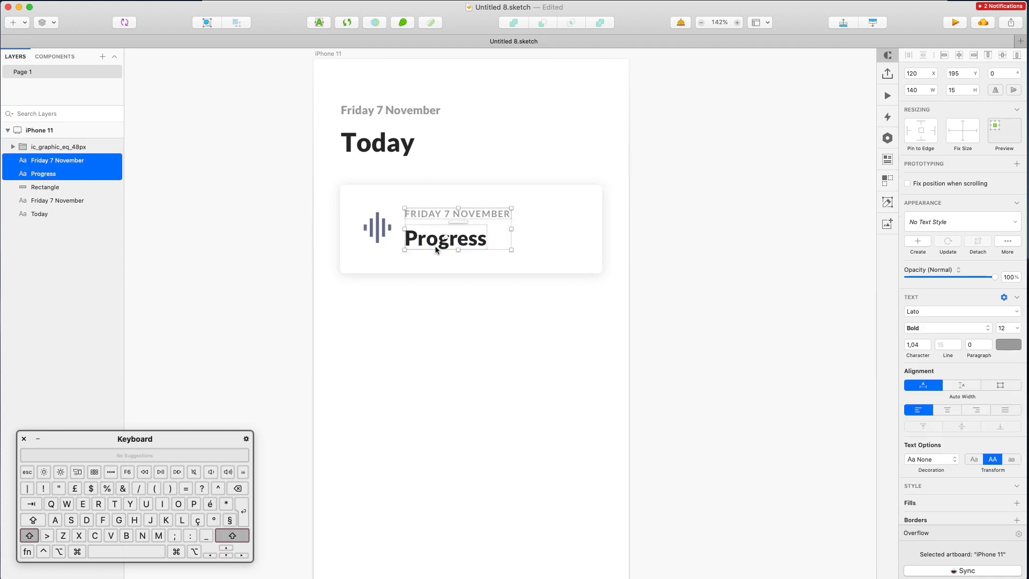
key(Right)
key(Right)
key(Right)
key(Right)
key(Right)
key(Right)
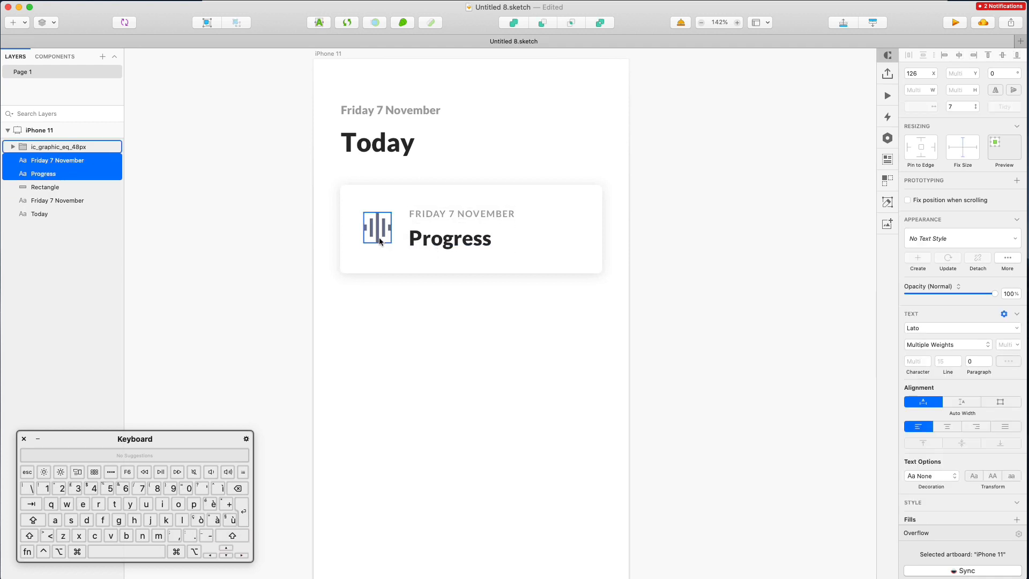
- Try the equalizer icon at 50% opacity and restore it to 100%
click(377, 236)
key(5)
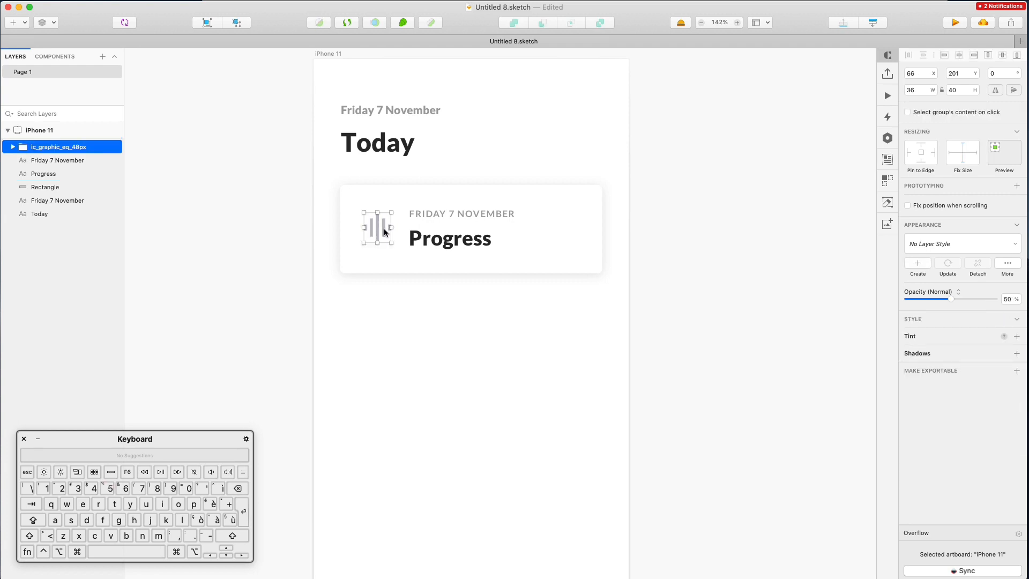
key(0)
- Recolour the shape inside the equalizer icon group to B3B7CB and nudge the icon to X 65
drag(324, 214, 397, 243)
shift+super+click(378, 265)
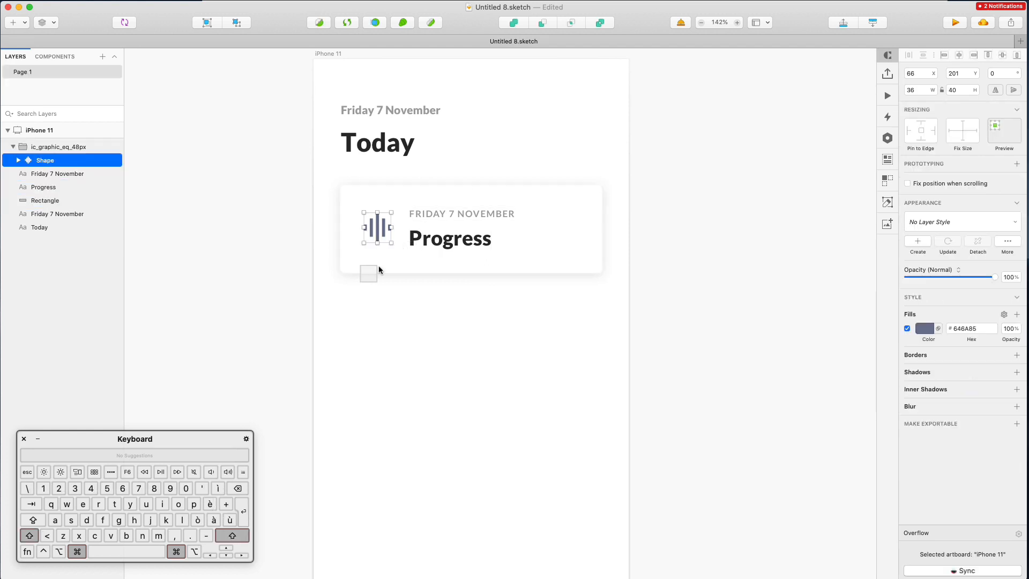
click(922, 328)
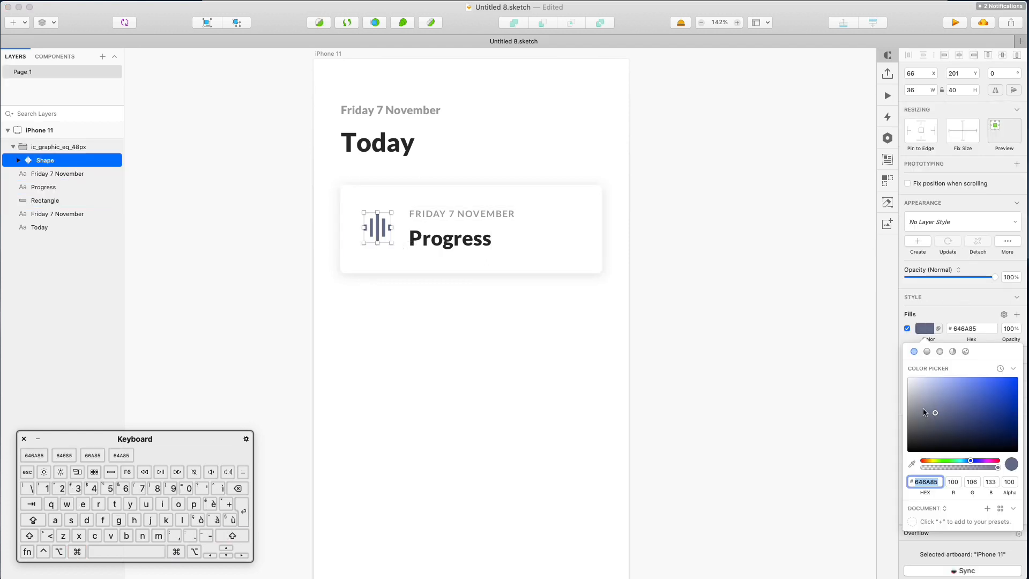
drag(925, 411, 920, 394)
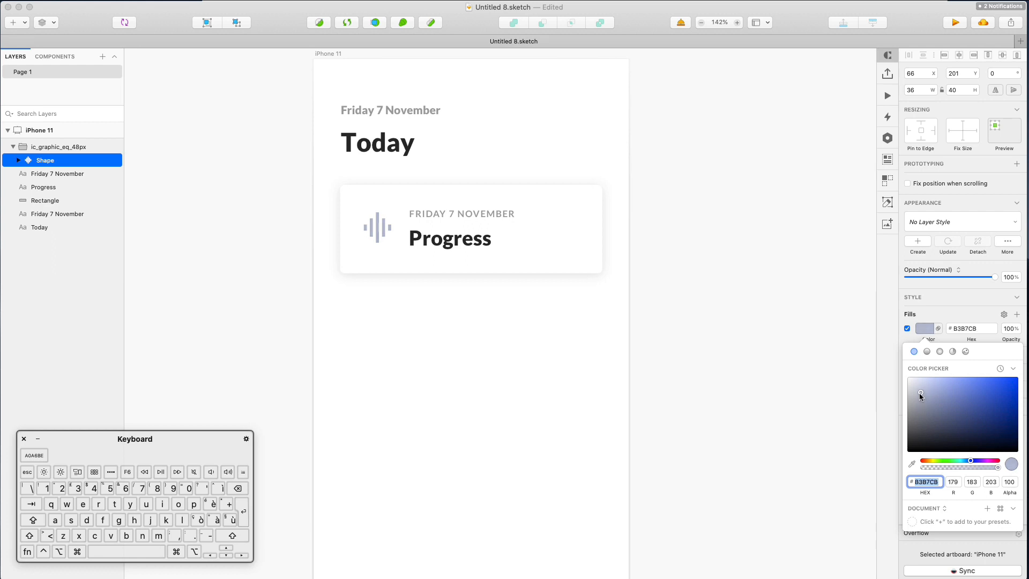
click(464, 371)
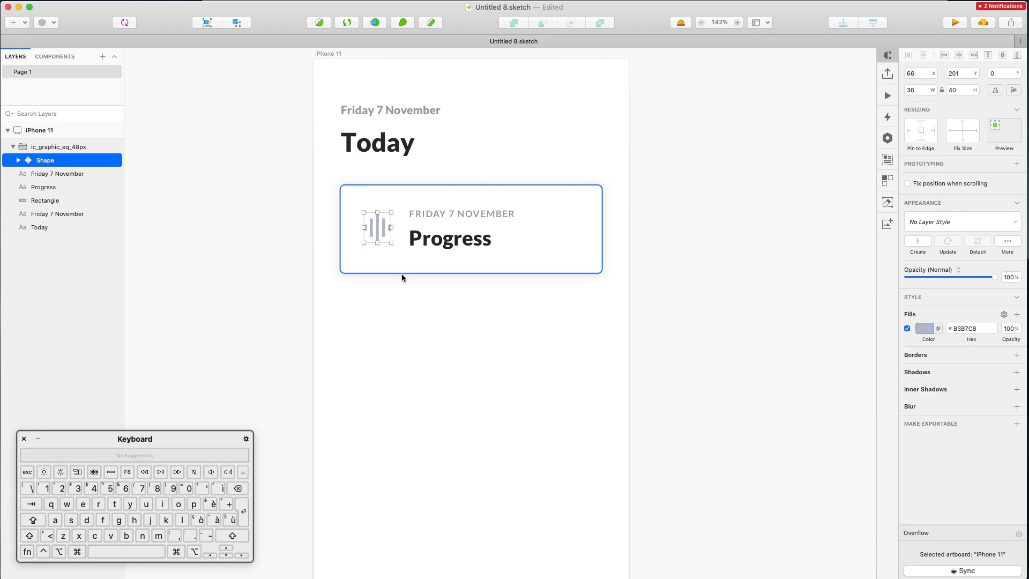
click(412, 324)
click(383, 237)
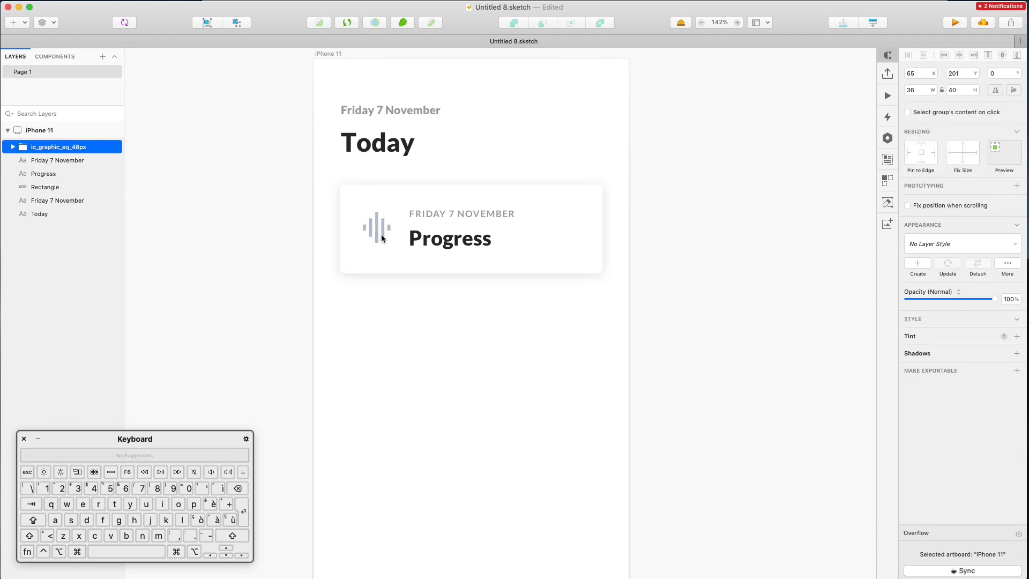
click(432, 313)
- Duplicate the Progress card with its contents below the original at Y 314, and delete the equalizer icon from the copy
scroll(438, 242, down, 3)
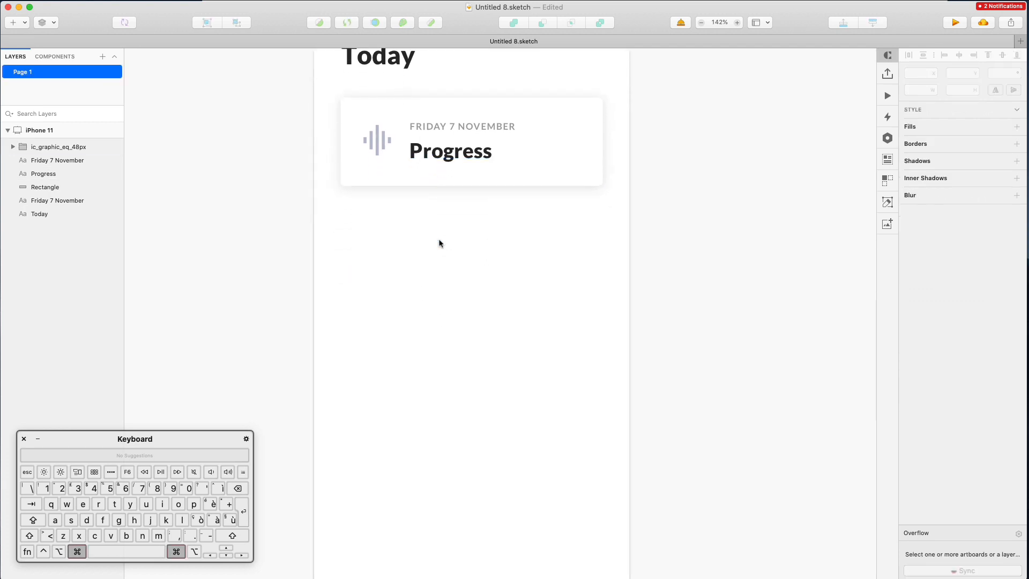
scroll(438, 242, down, 1)
scroll(439, 243, up, 2)
scroll(439, 243, down, 1)
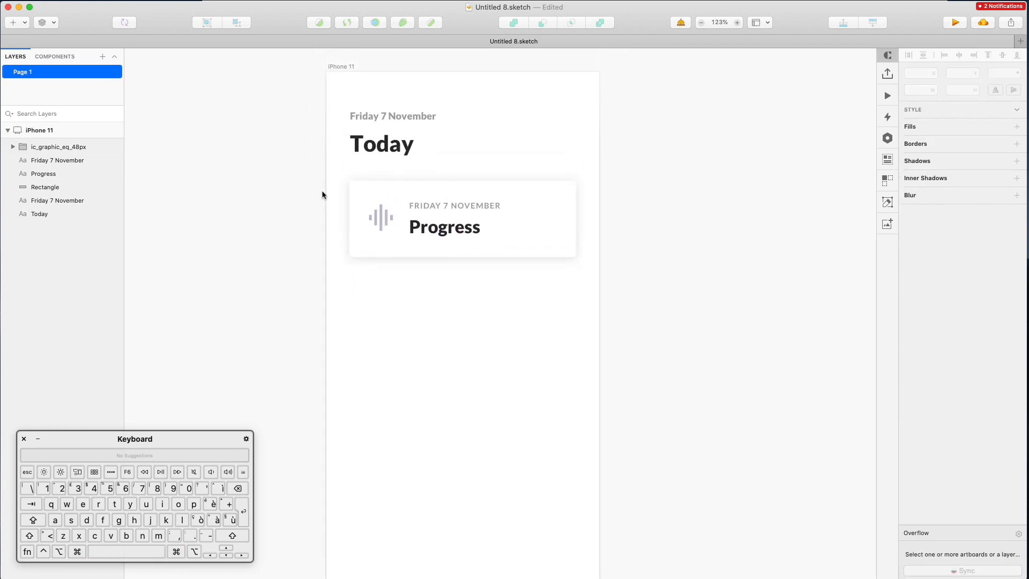
drag(324, 194, 498, 259)
drag(452, 210, 444, 313)
click(664, 260)
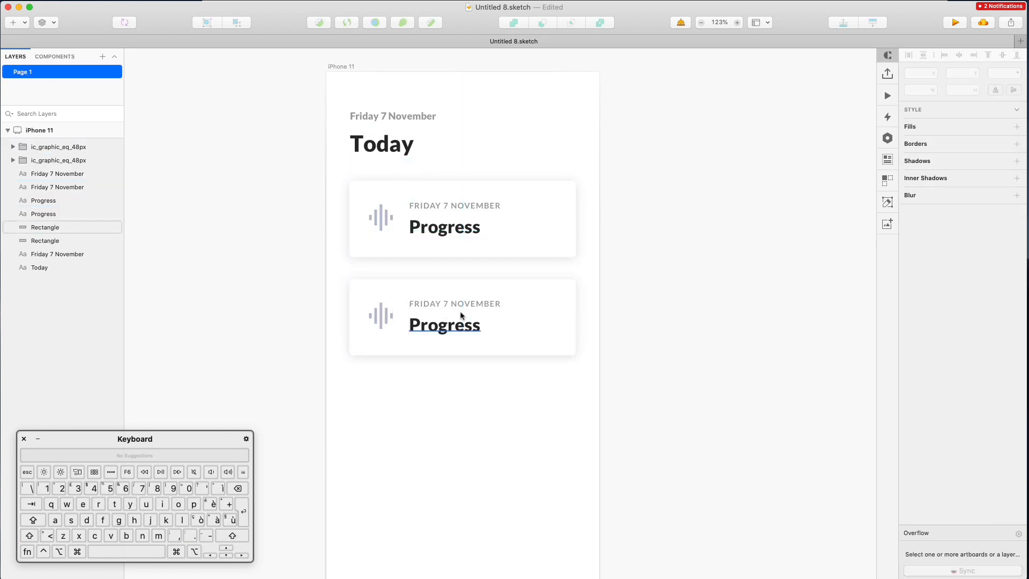
click(391, 316)
key(Delete)
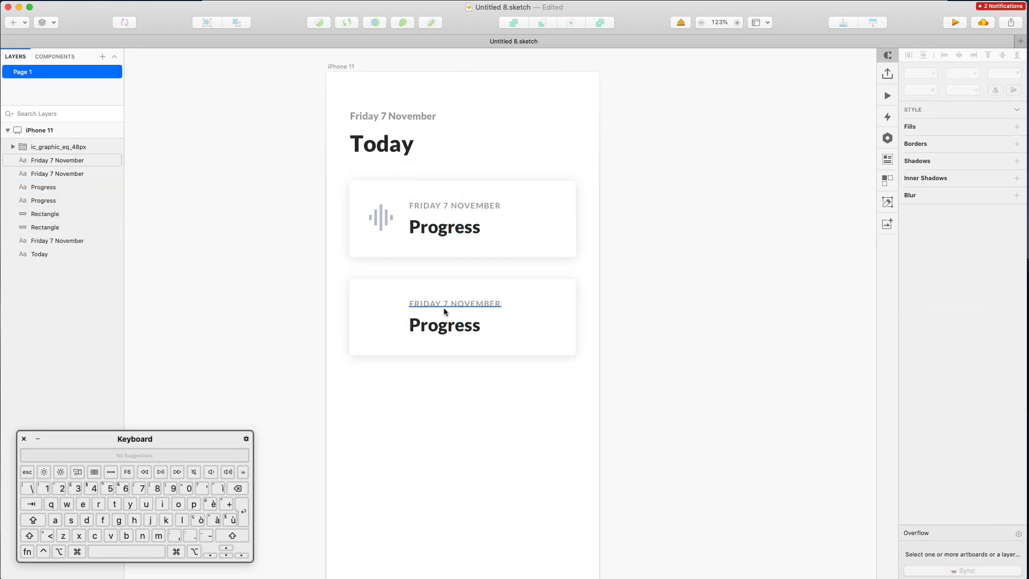
- Change the duplicated card's date text to "84" and its Progress title to "Lesson"
click(445, 311)
double_click(444, 310)
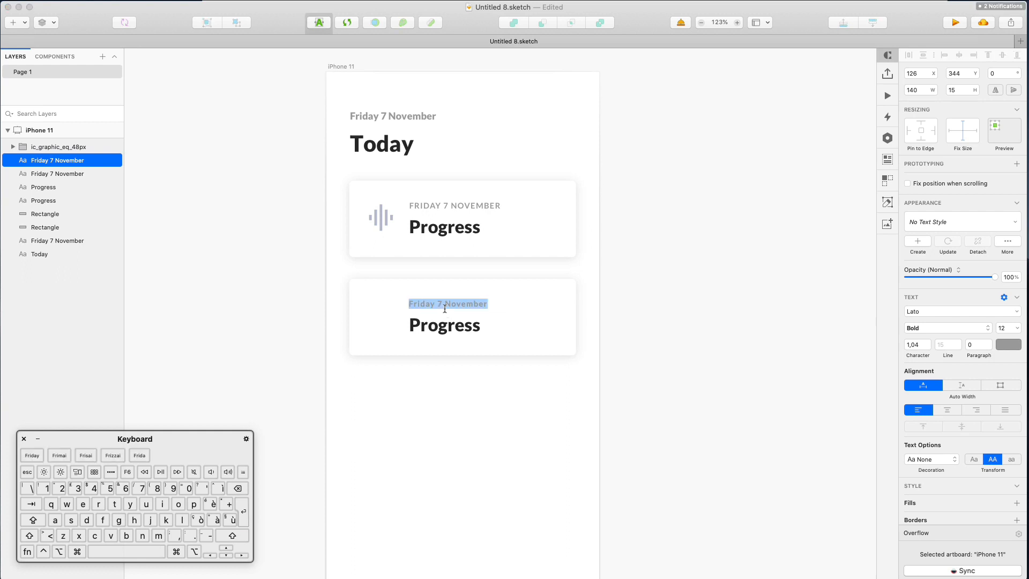
text(84)
click(659, 300)
click(423, 323)
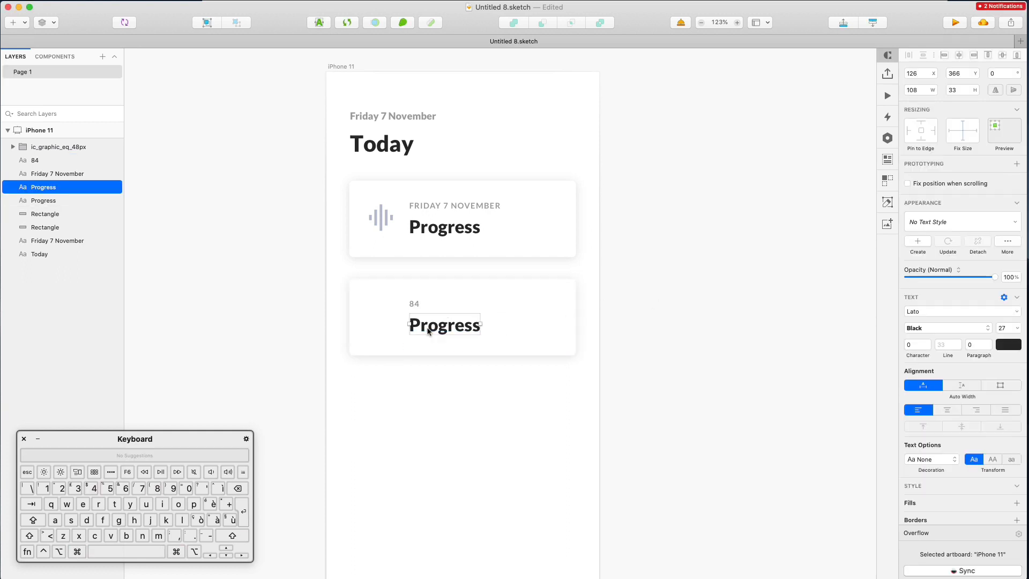
double_click(424, 323)
text(Lesson)
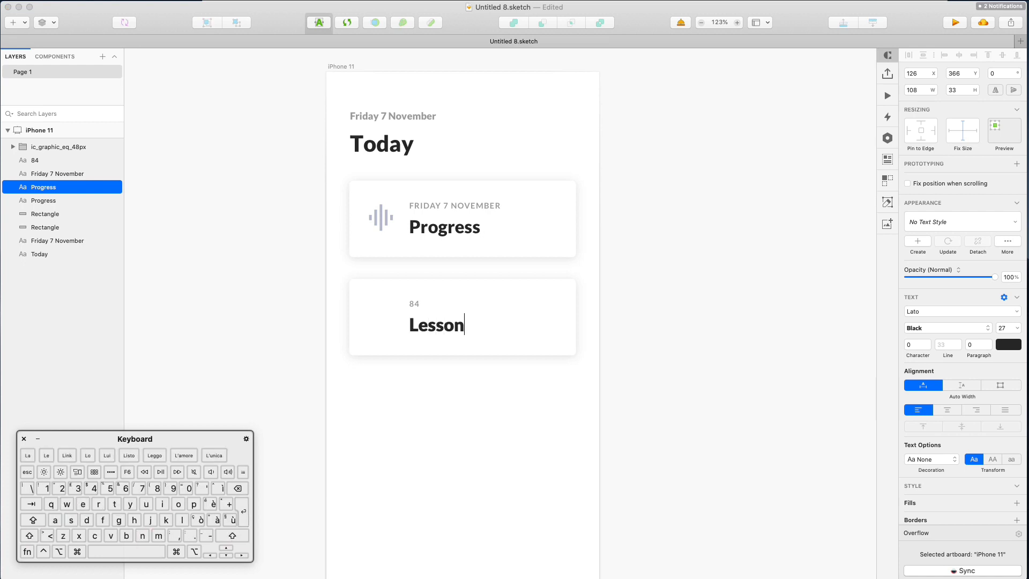
click(509, 409)
- Try narrowing the Lesson card's rectangle freehand to about 175 wide, and undo the resize
click(421, 322)
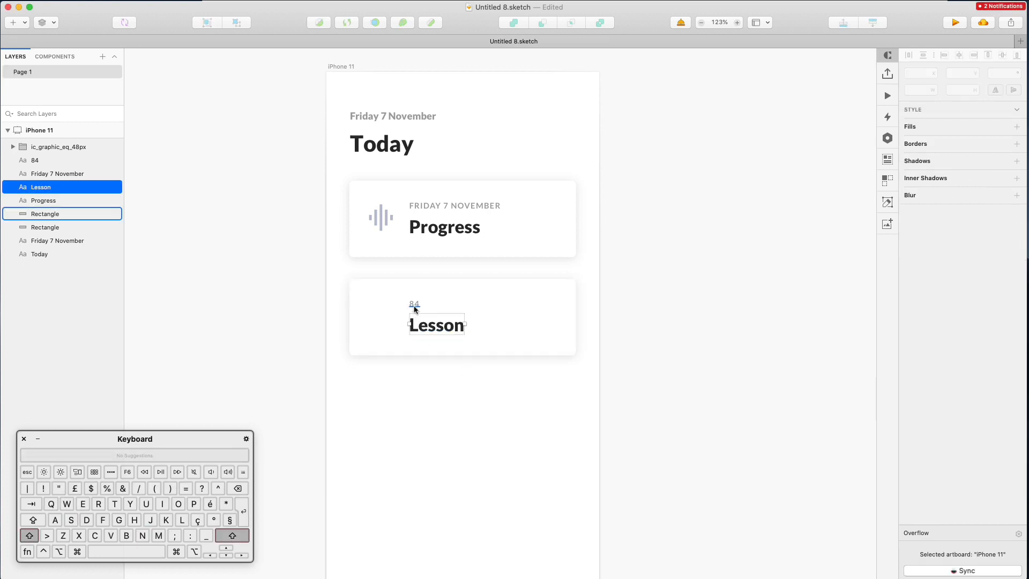
shift+click(414, 303)
shift+click(502, 300)
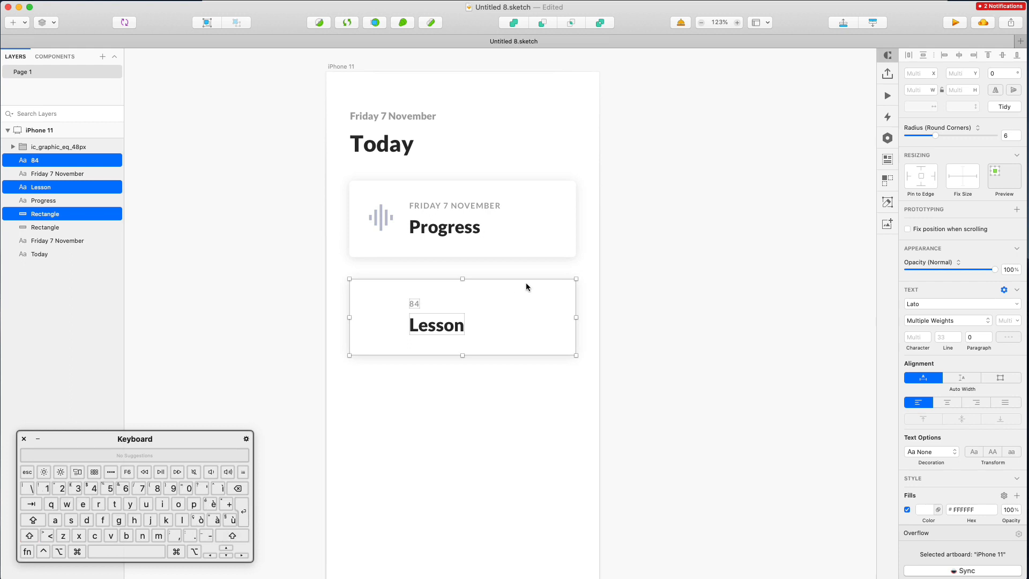
click(529, 392)
click(529, 311)
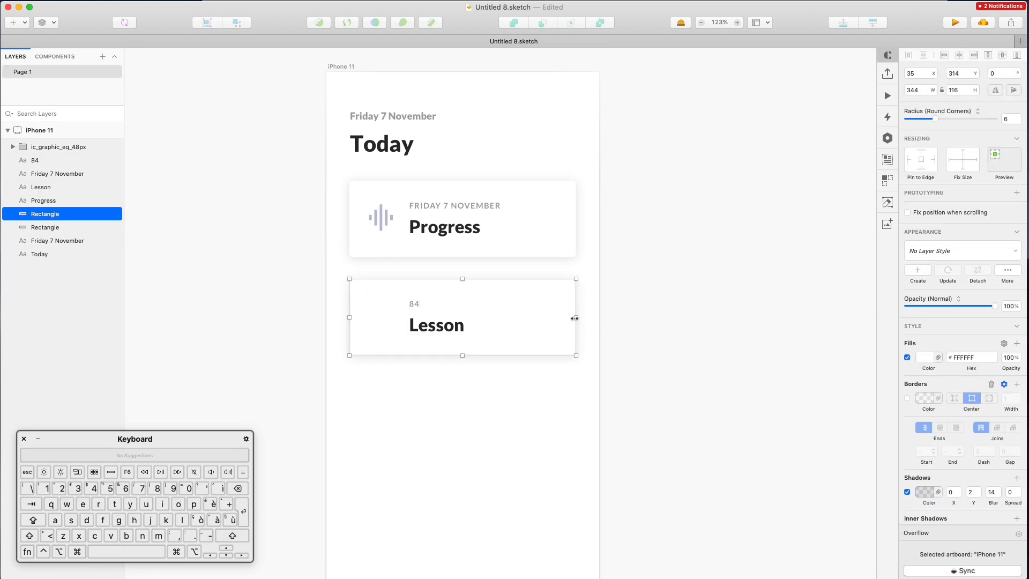
drag(576, 317, 465, 318)
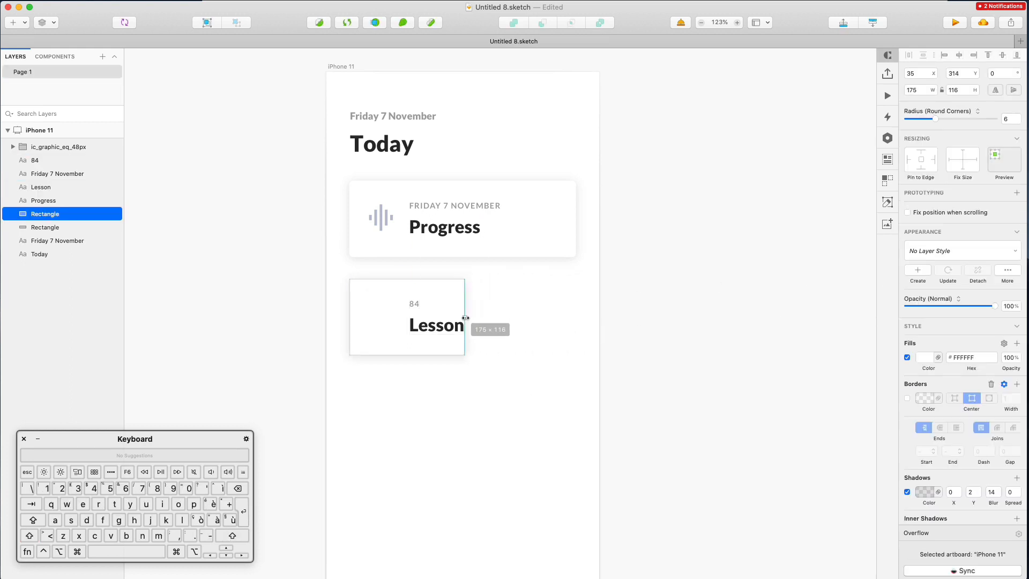
key(super+z)
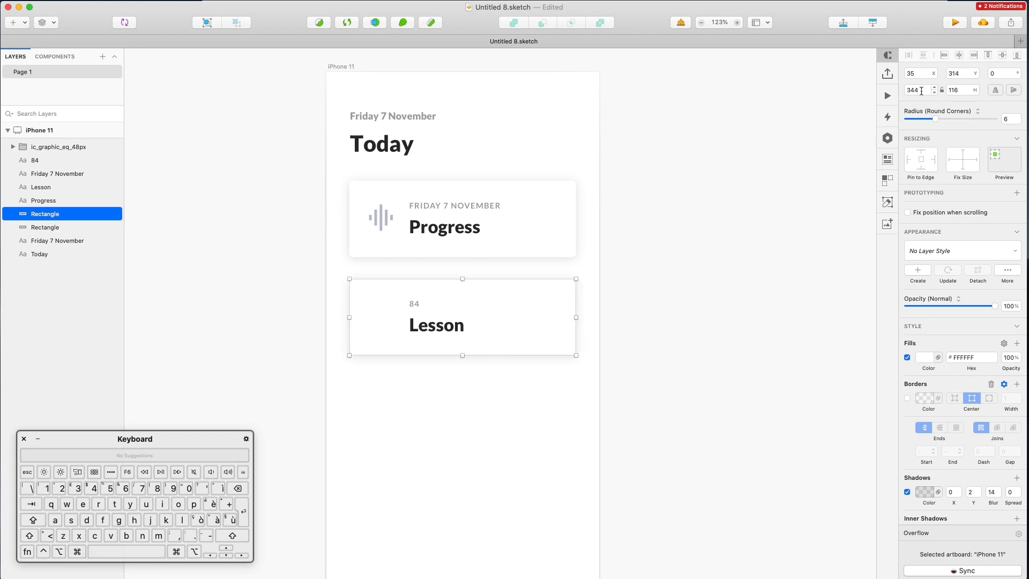
- Halve the Lesson card rectangle's width to 172 and reduce it further to 164
click(922, 91)
key(shift)
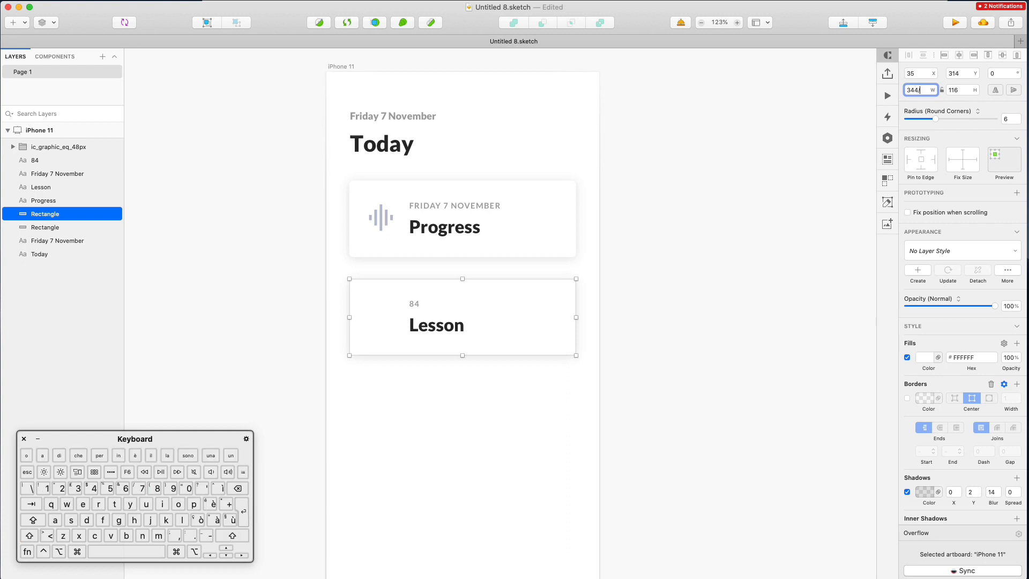
key(Return)
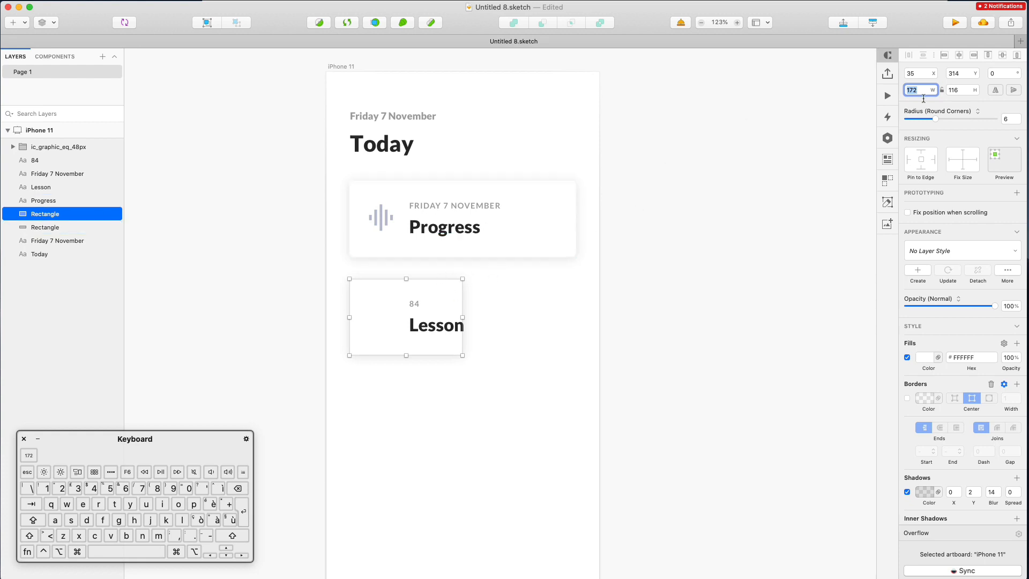
key(Down)
key(Down)
key(Down)
key(Down)
key(Down)
key(Down)
key(Down)
key(Down)
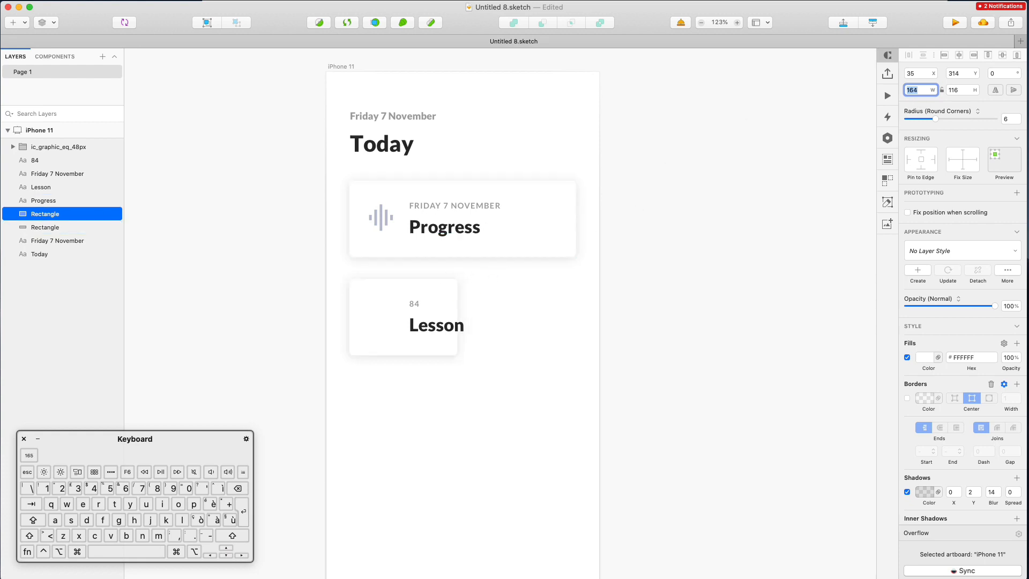
click(492, 326)
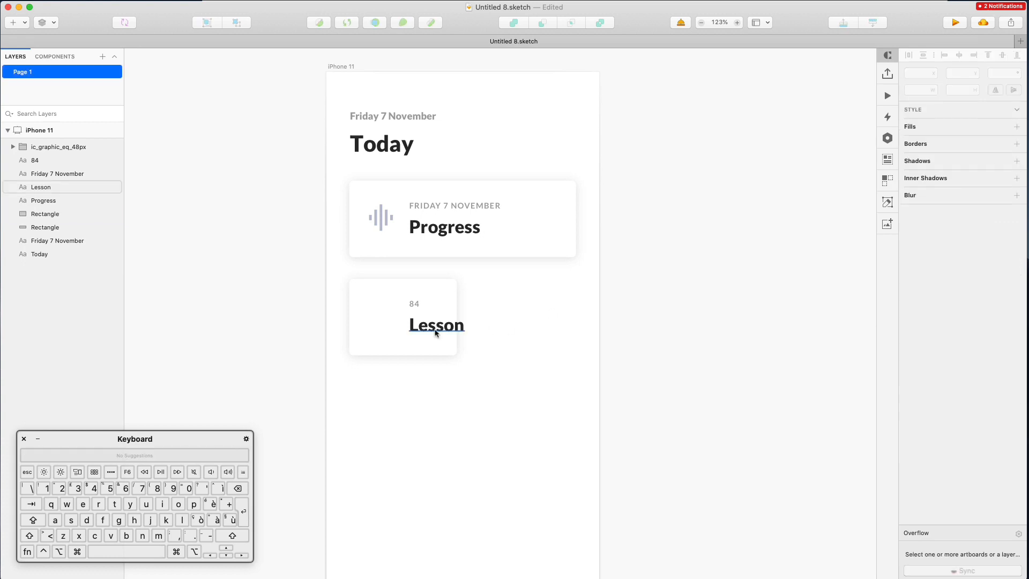
- Centre the text alignment of "84" and "Lesson" and align both texts on their horizontal centres
click(418, 319)
shift+click(417, 304)
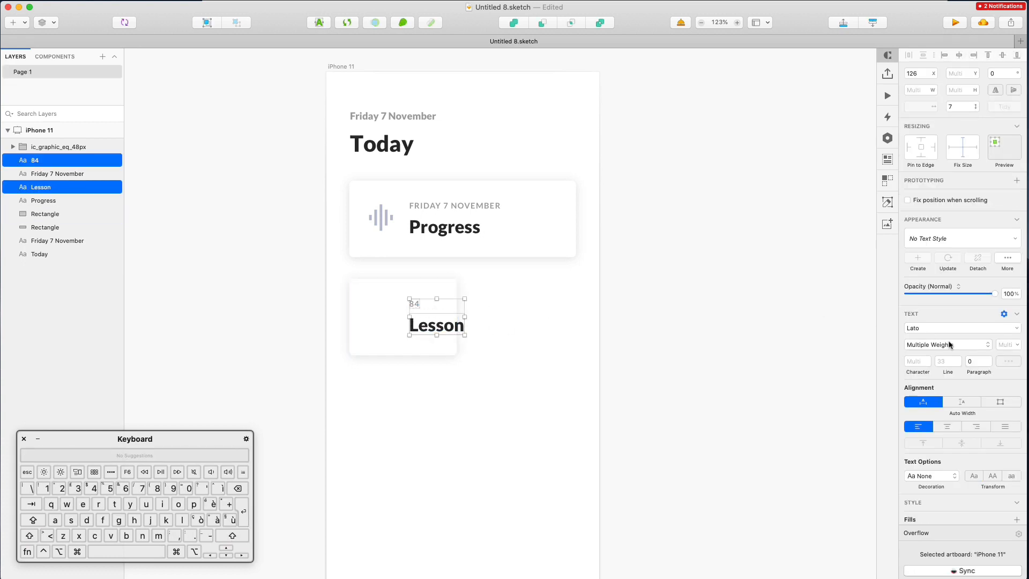
click(948, 426)
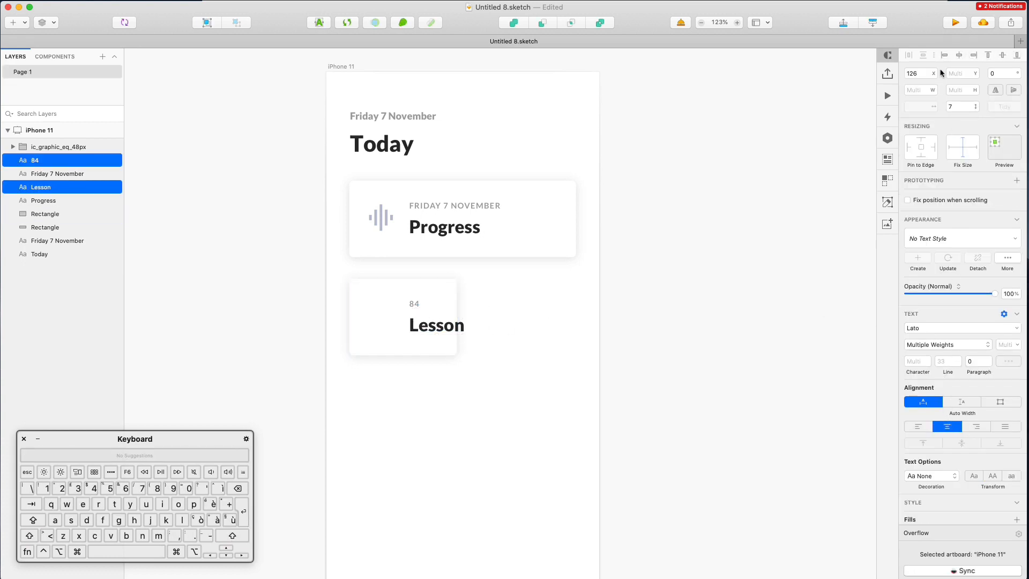
click(958, 57)
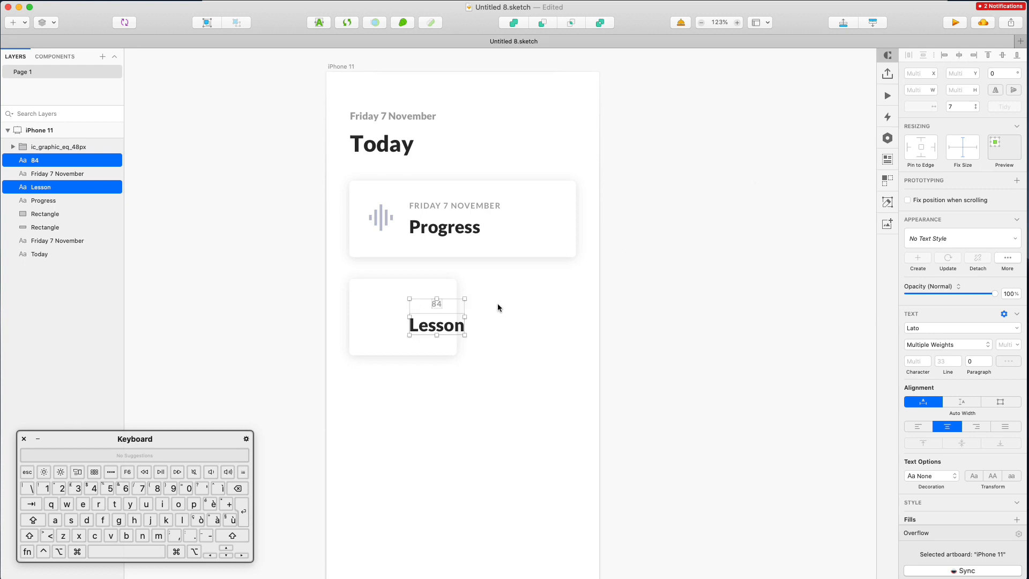
- Centre the "84" and "Lesson" texts within the narrow card and set their colour to FFFFFF
drag(456, 328, 422, 326)
key(Right)
key(Right)
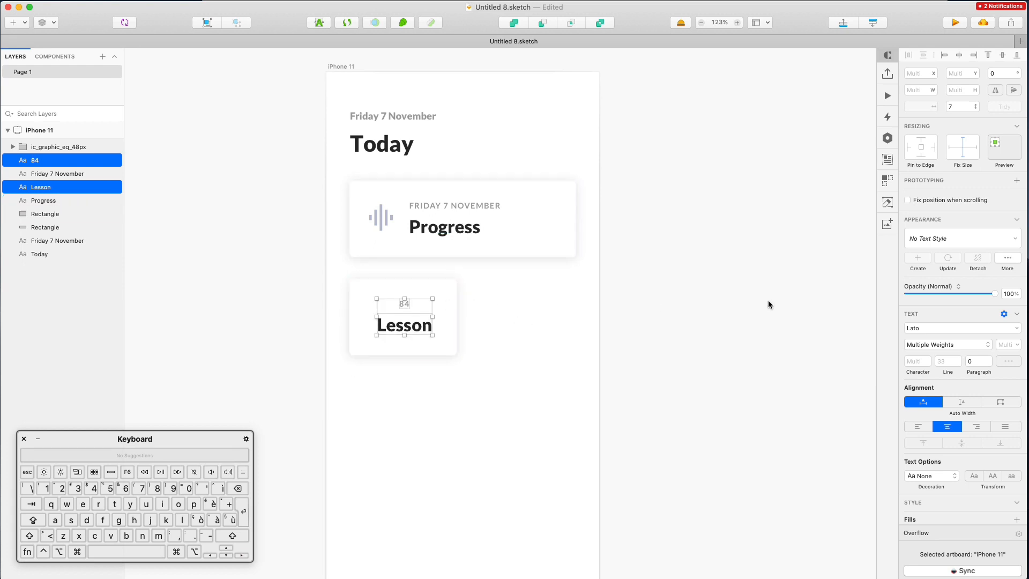
click(1001, 367)
text(FFFFFF)
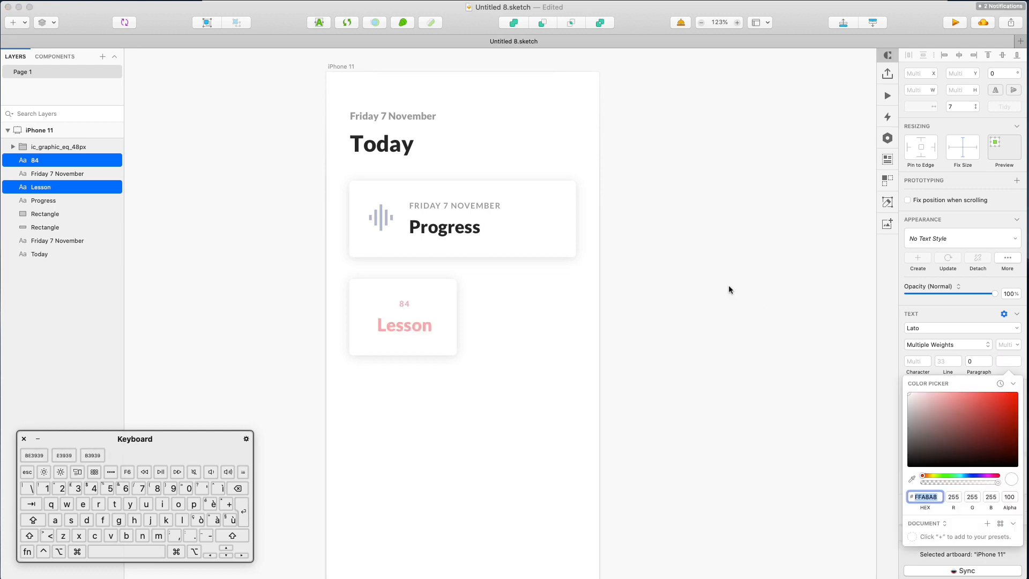
key(Return)
- Give the Lesson card's rectangle a linear gradient running diagonally between opposite corners, with the upper-left stop coloured 0063FF
click(453, 299)
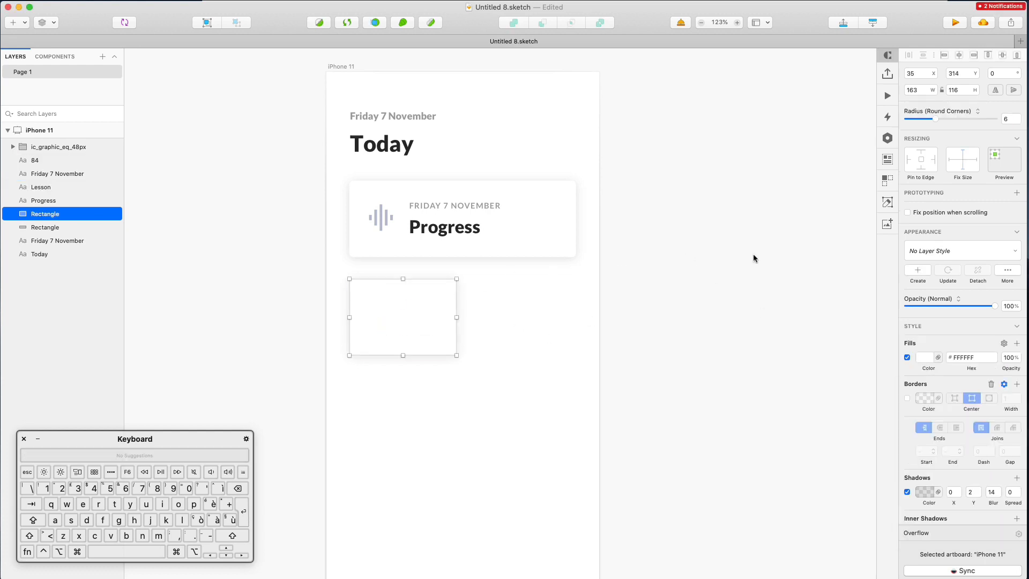
click(925, 357)
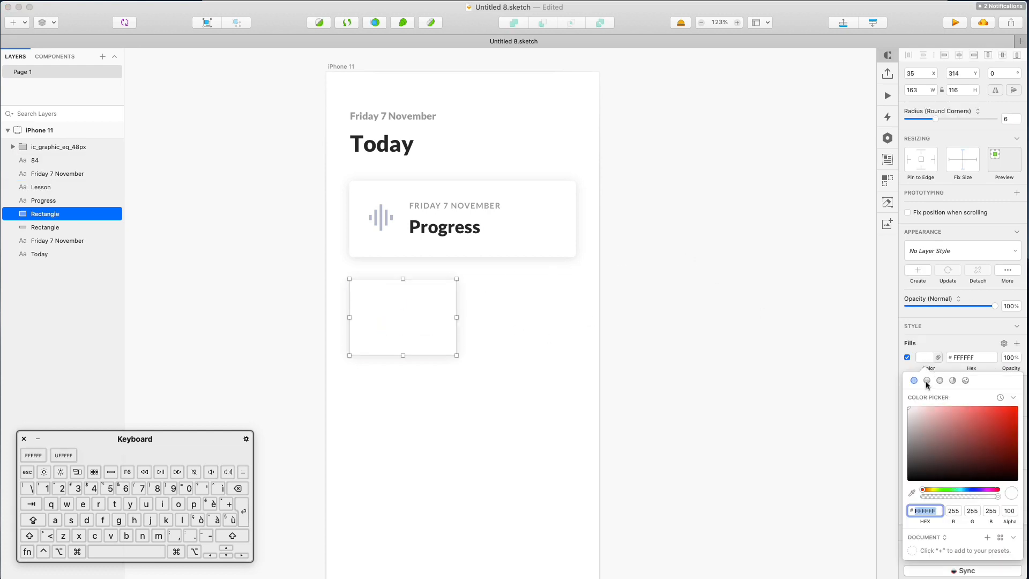
click(927, 380)
drag(404, 355, 456, 356)
drag(407, 281, 345, 272)
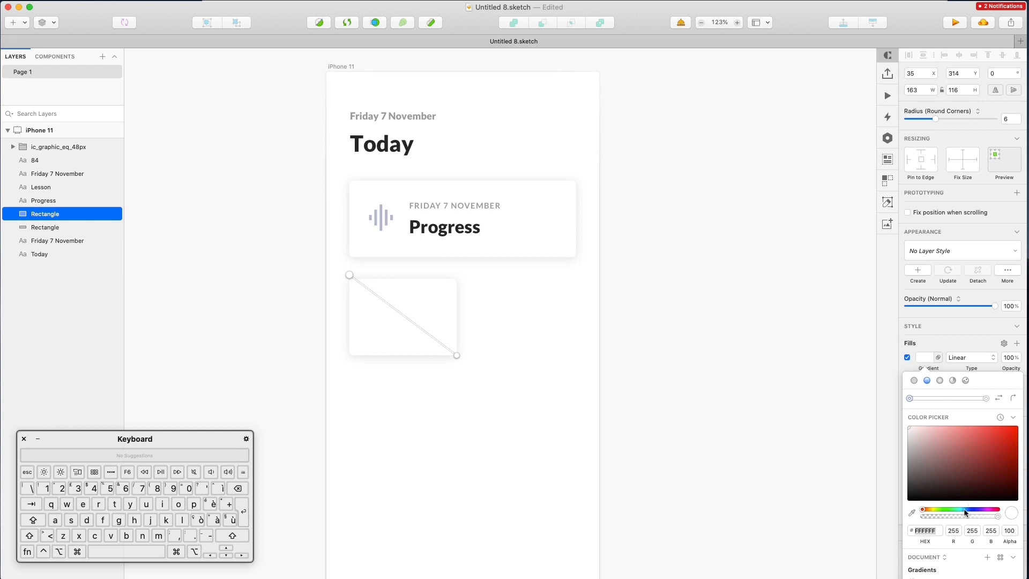
text(0063FF)
key(Return)
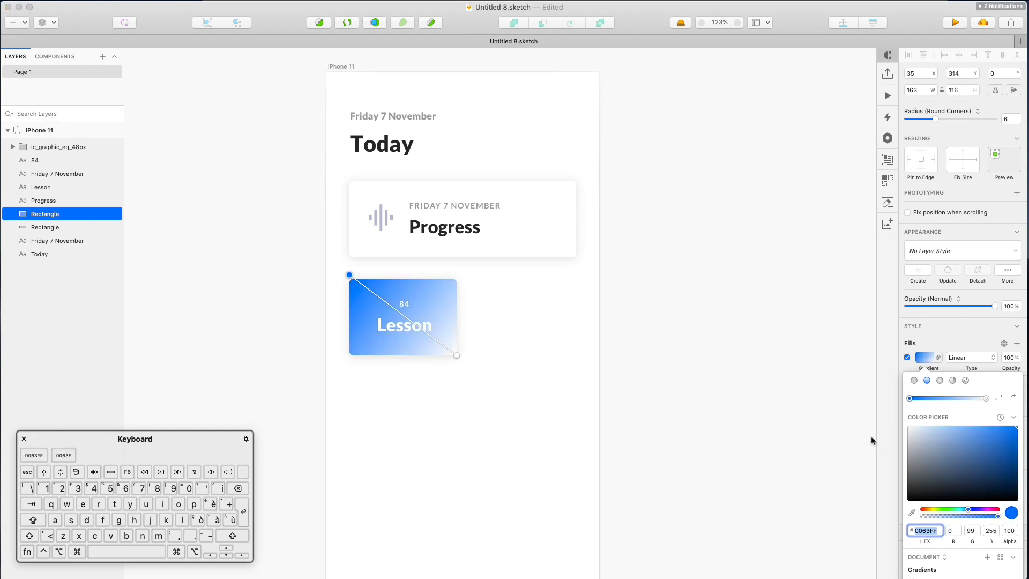
- Copy the first gradient stop's colour 0063FF to the stop at the card's lower-right corner
key(super+c)
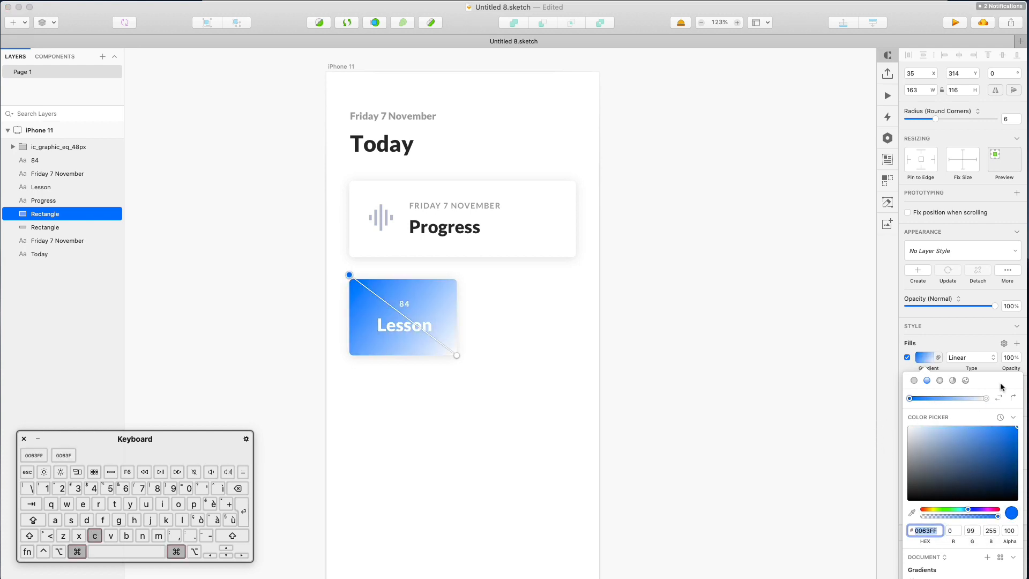
click(985, 399)
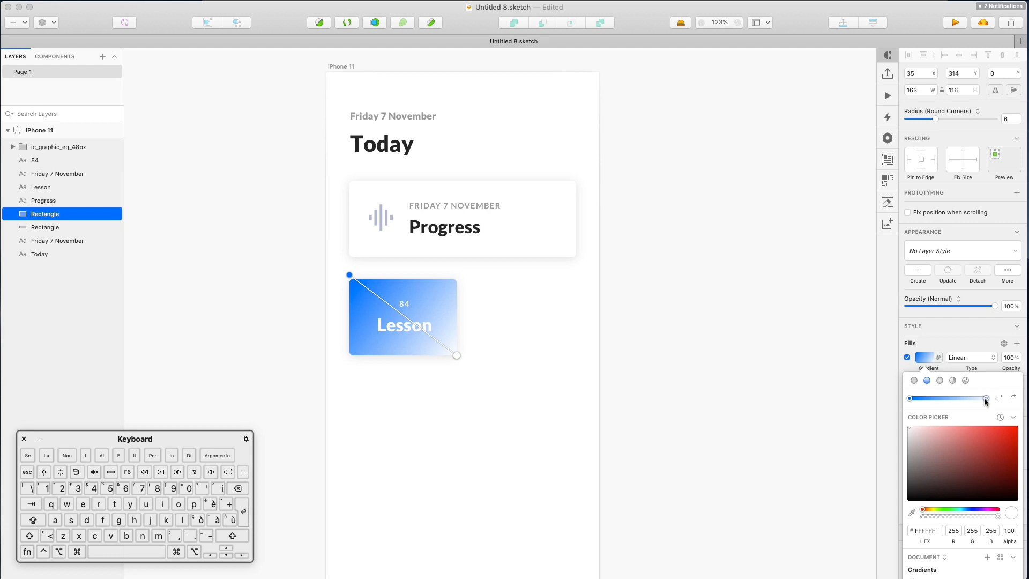
click(929, 529)
key(super+v)
key(Return)
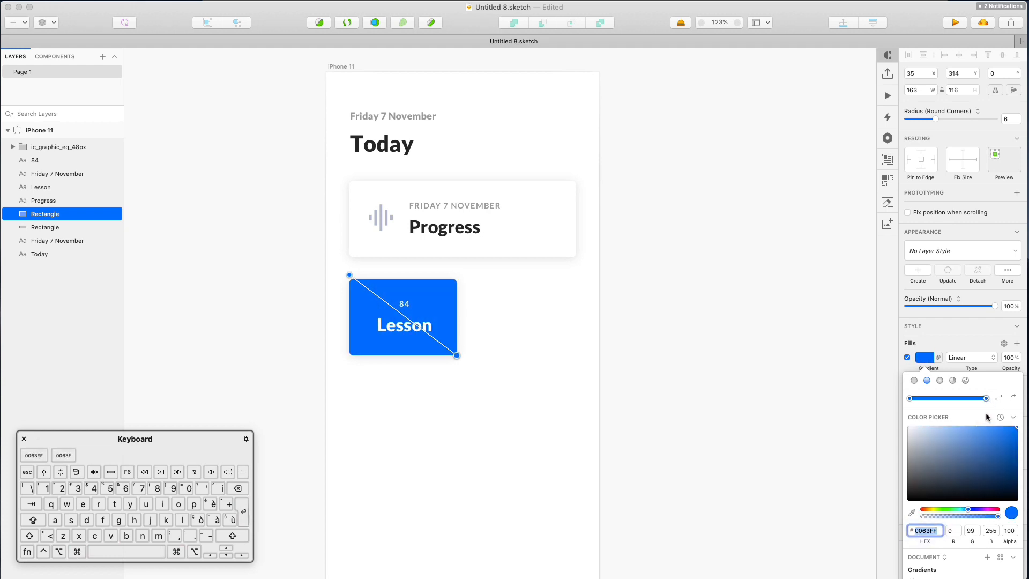
- Lighten the gradient's upper-left stop to 448CFF and finish editing the card's fill
click(910, 398)
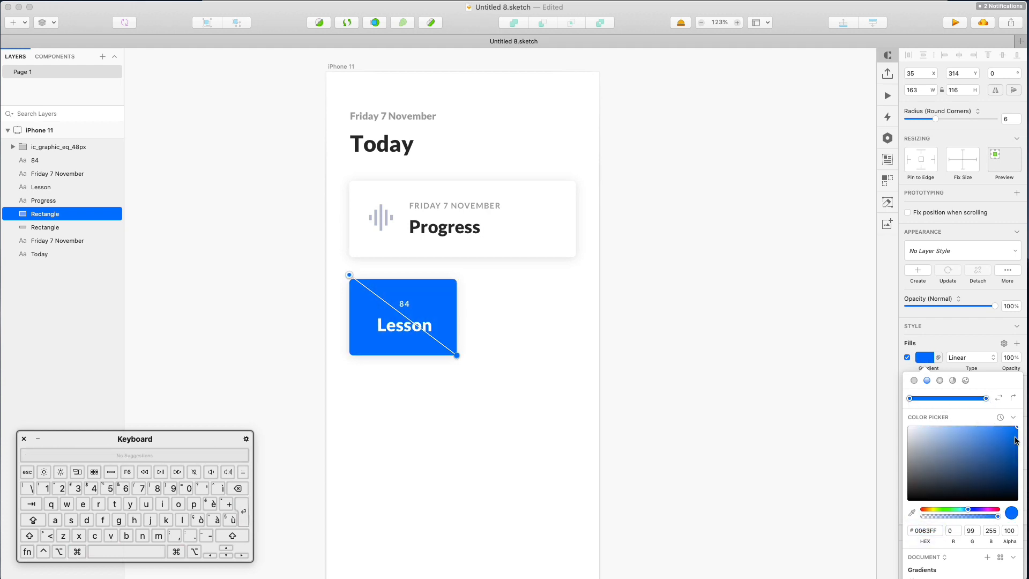
drag(1017, 427, 986, 418)
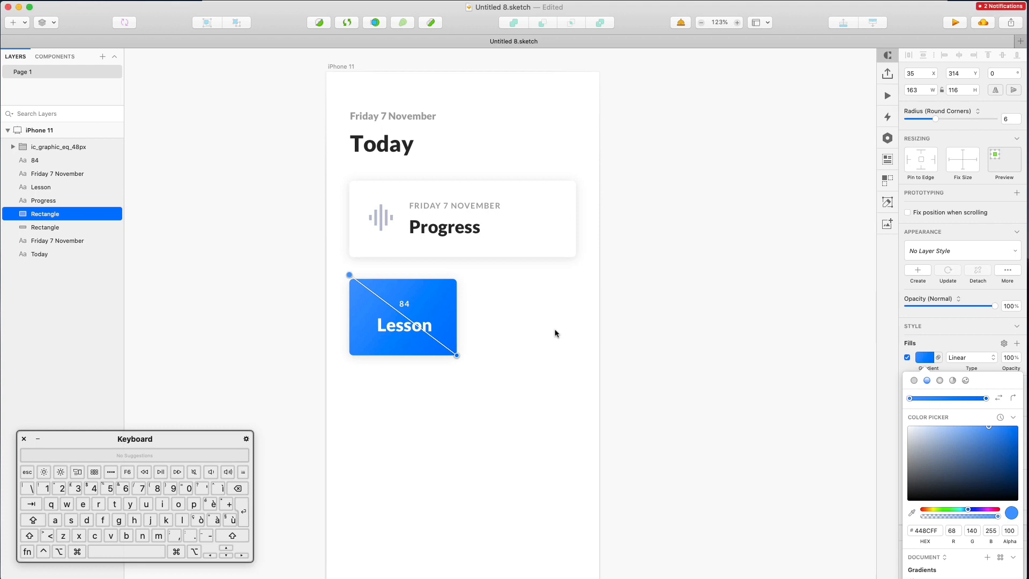
key(Return)
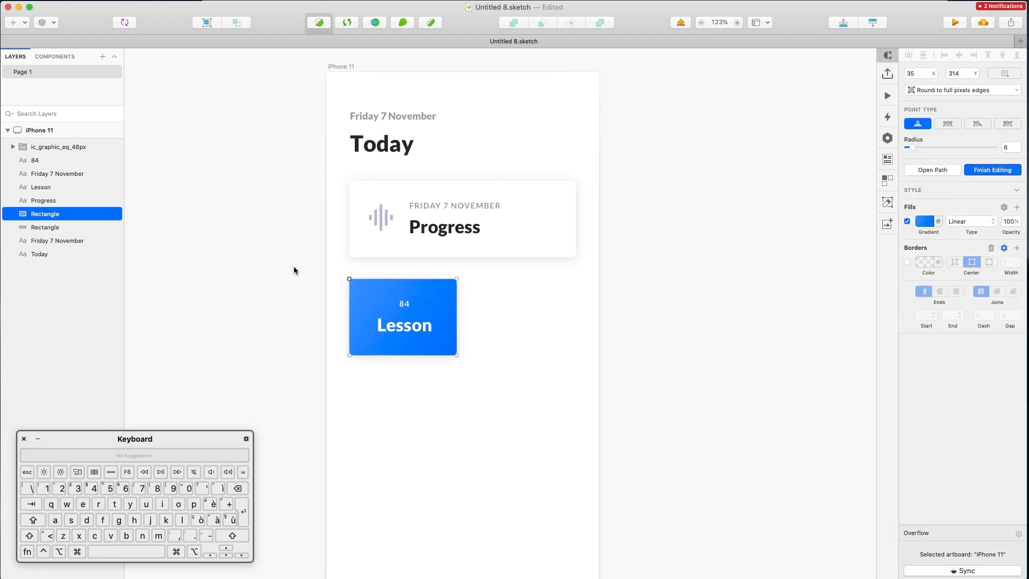
key(Escape)
key(Escape)
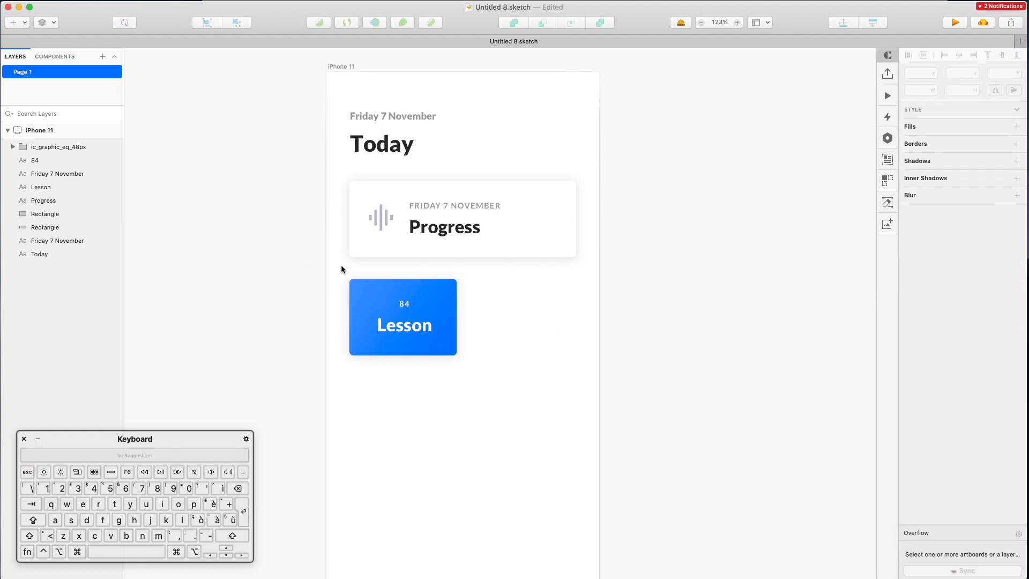
- Move the blue rectangle together with its "84" and "Lesson" texts up 7 px, closer to the Progress card
drag(343, 269, 535, 375)
key(Up)
key(Up)
key(Up)
key(Up)
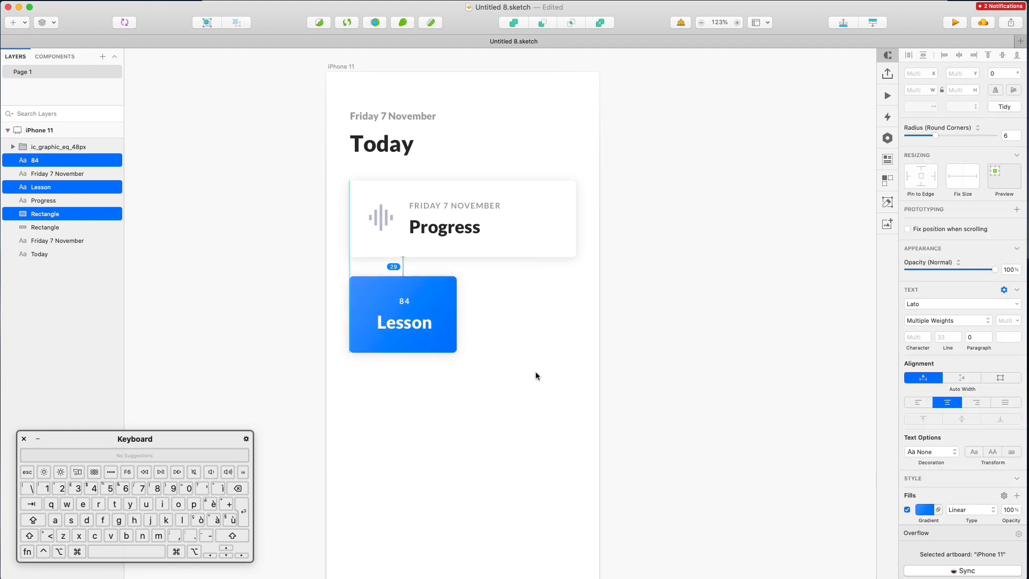
key(Up)
key(Up)
key(Up)
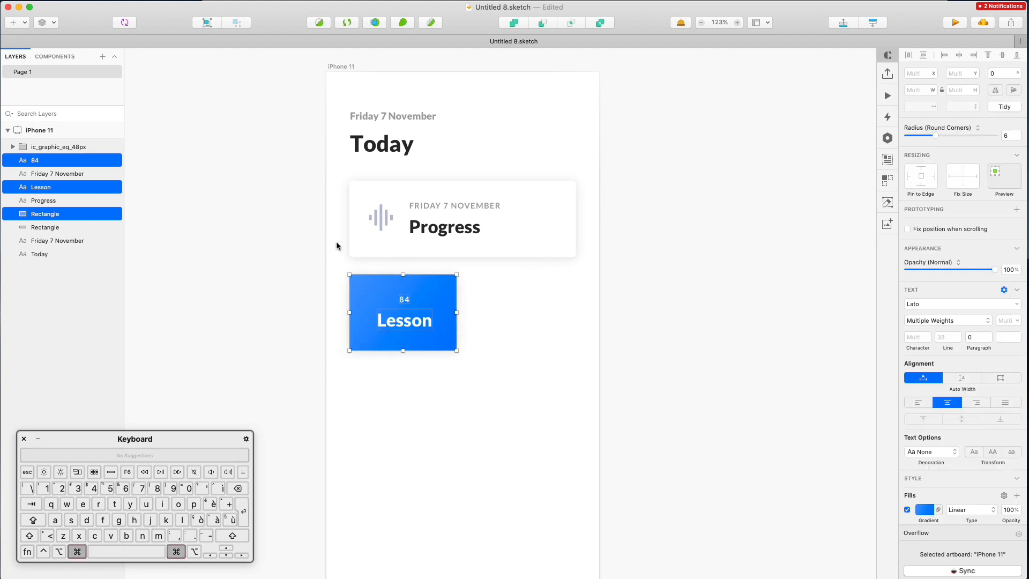
- Group the Lesson card's layers and place a duplicate beside it at X 216, Y 307
key(super+g)
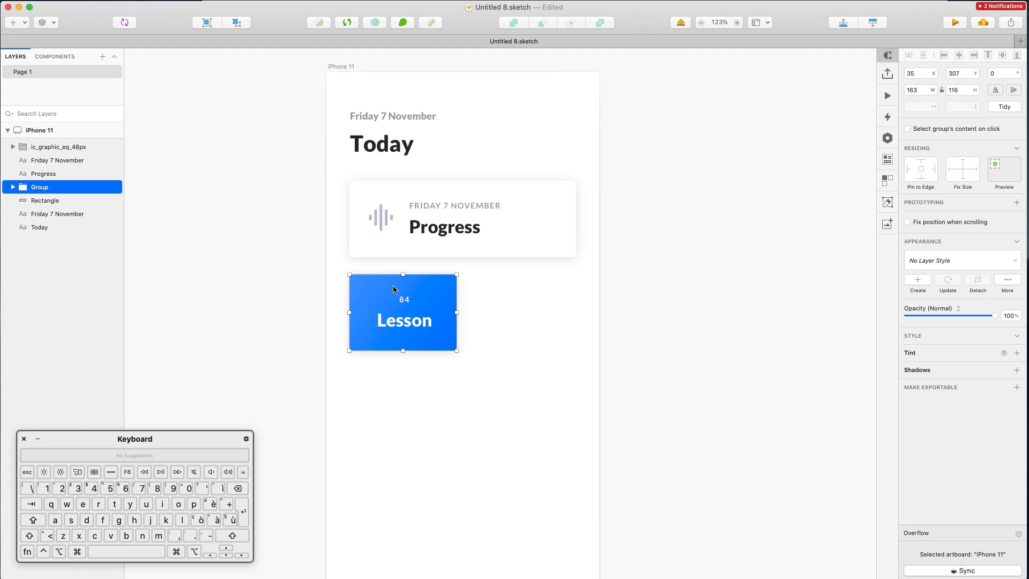
drag(394, 289, 510, 290)
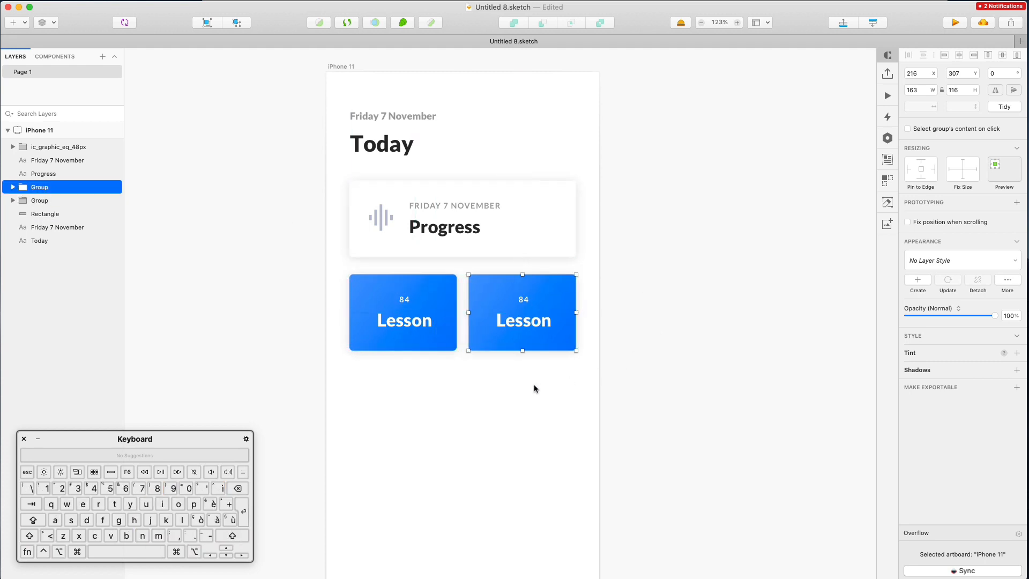
key(shift)
- Try to duplicate the two Lesson cards downwards, and undo the copy
drag(329, 267, 611, 330)
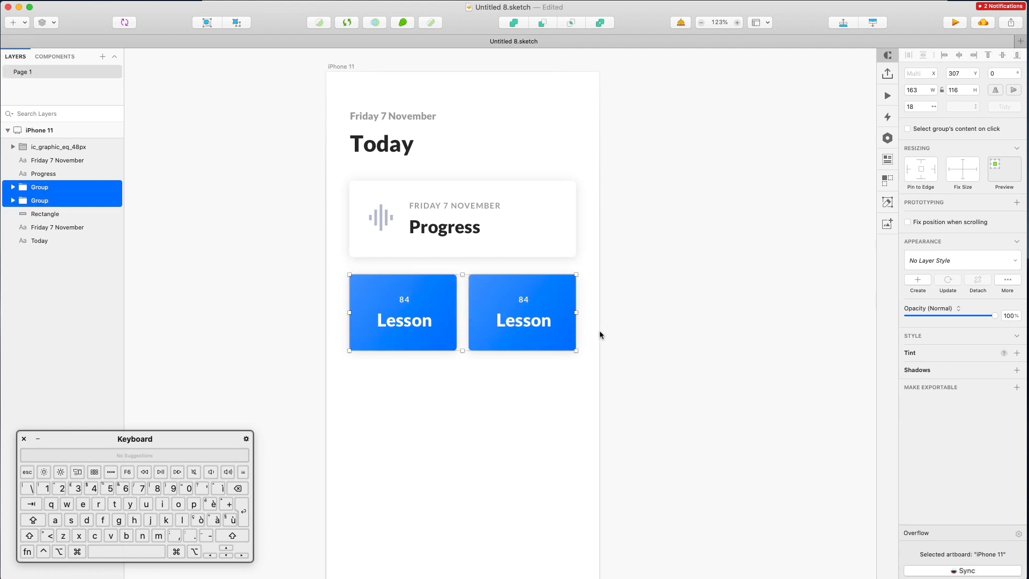
key(shift)
key(alt)
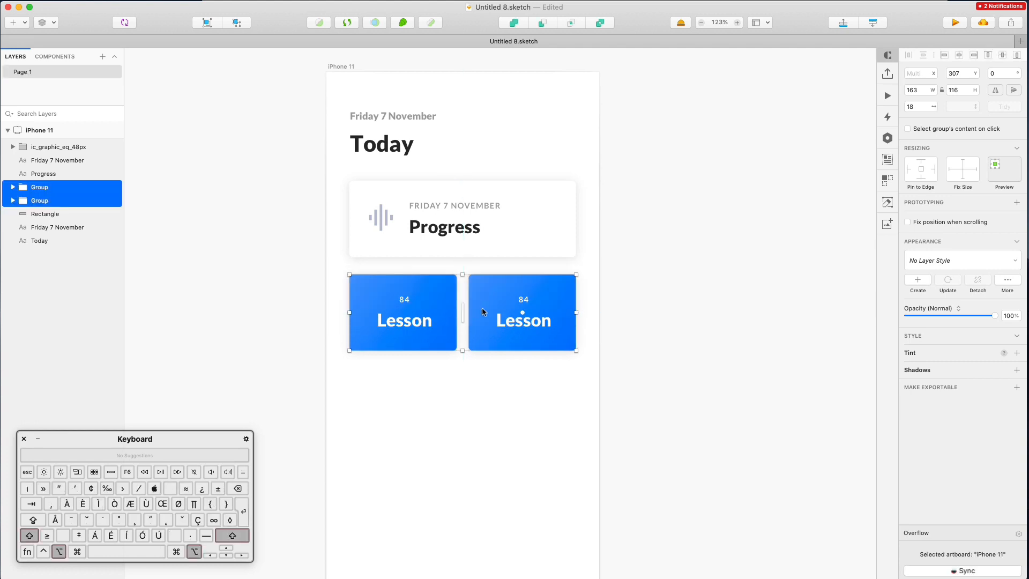
drag(491, 300, 496, 368)
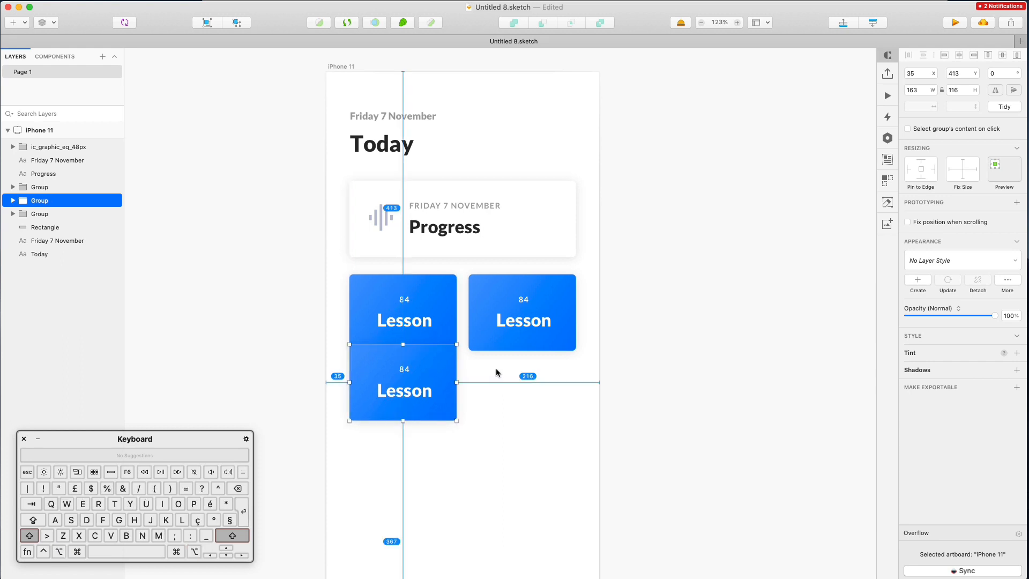
key(super+z)
- Duplicate the two Lesson cards into a second row directly below at Y 442
drag(314, 272, 563, 347)
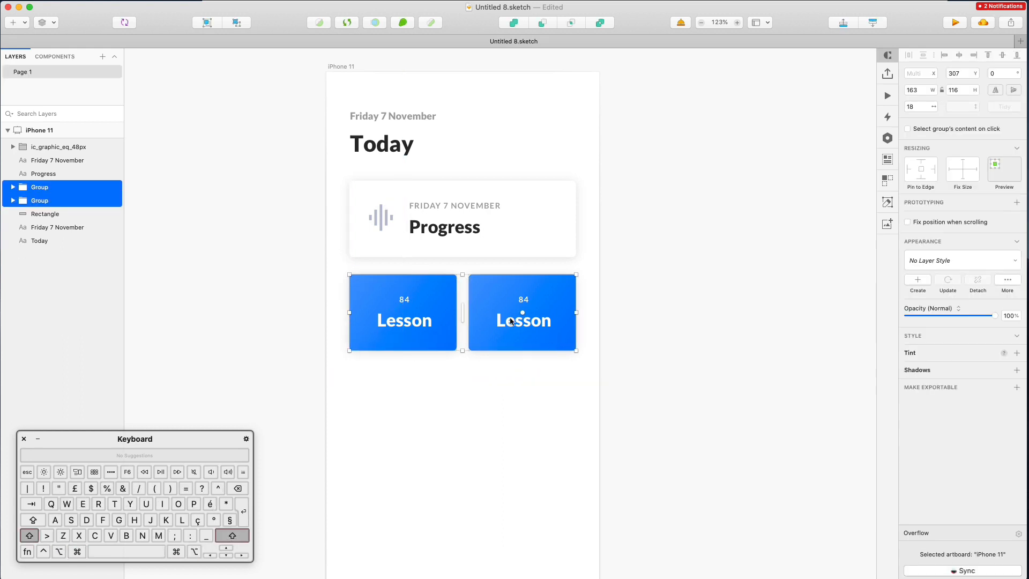
key(shift+alt)
drag(500, 294, 485, 382)
drag(411, 397, 524, 407)
drag(502, 459, 357, 395)
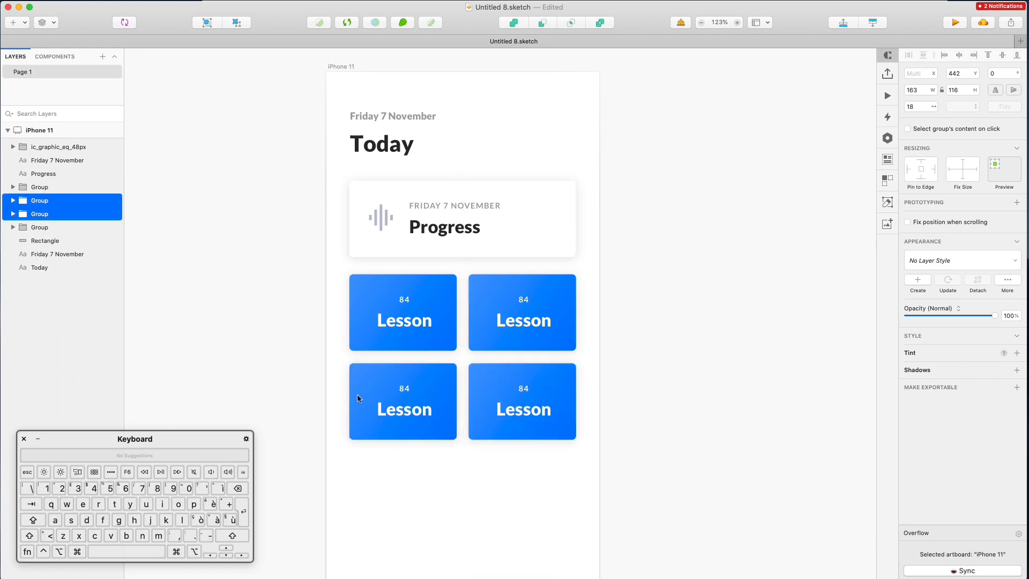
click(311, 318)
- Recolour the upper-right Lesson card's gradient to pink, from FF44B6 at the start to FF0094 at the end
super+click(484, 284)
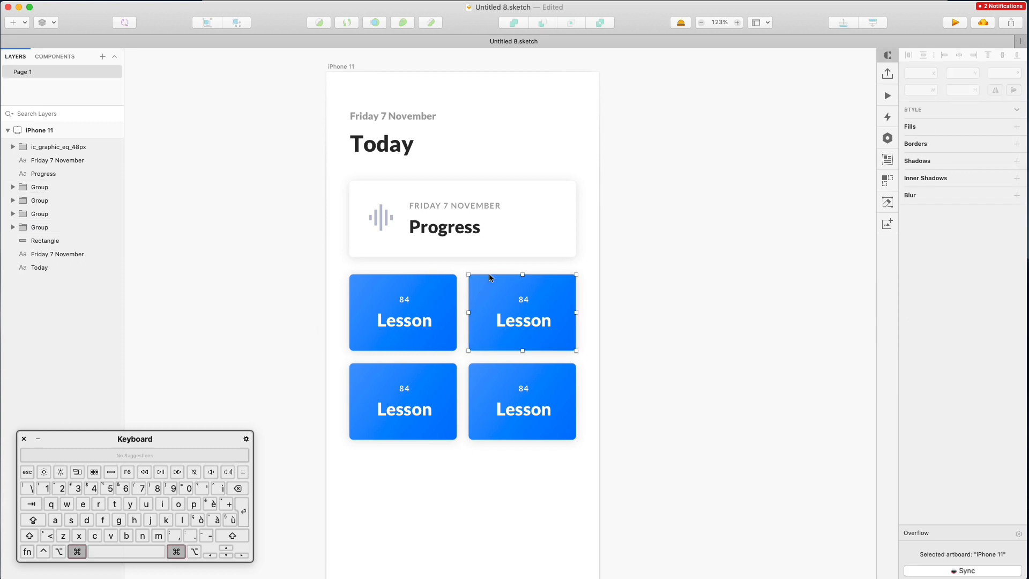
click(929, 356)
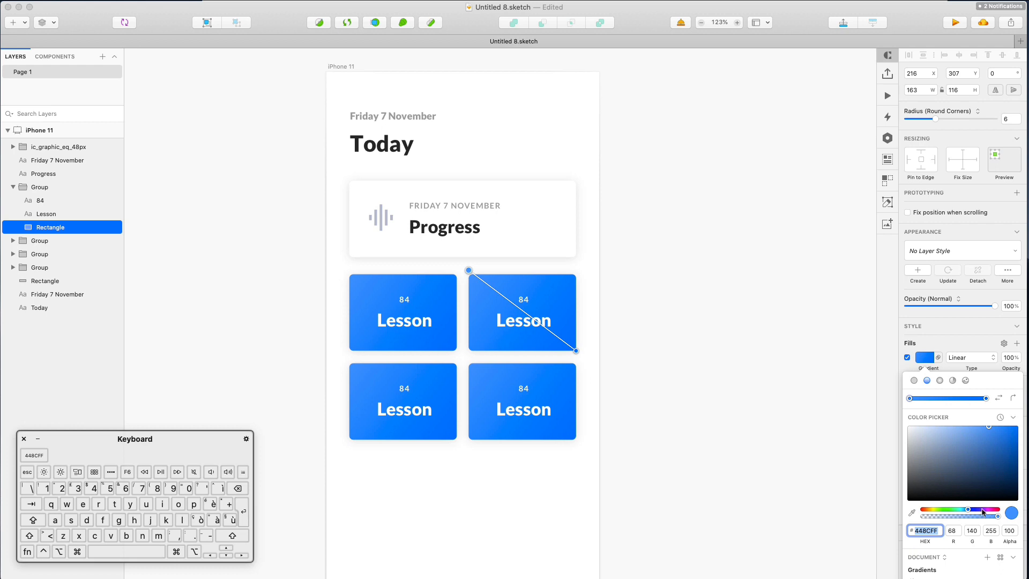
drag(983, 512, 992, 513)
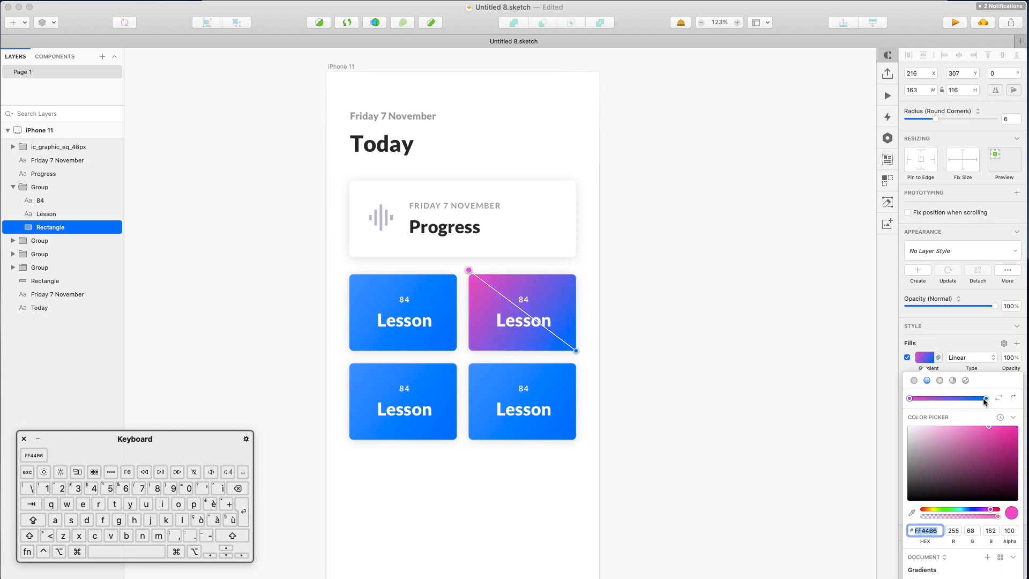
click(985, 398)
click(989, 510)
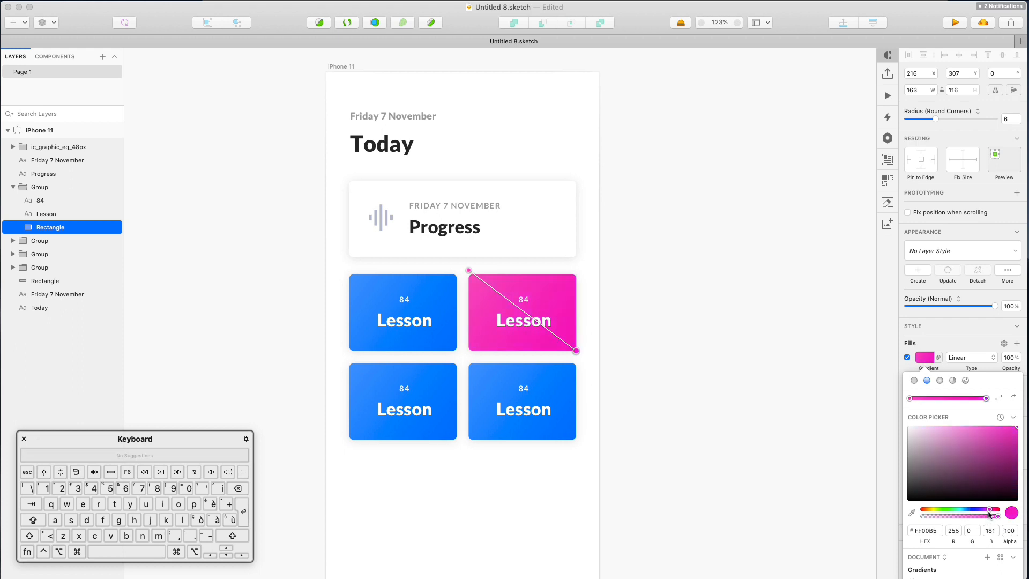
drag(989, 513, 991, 513)
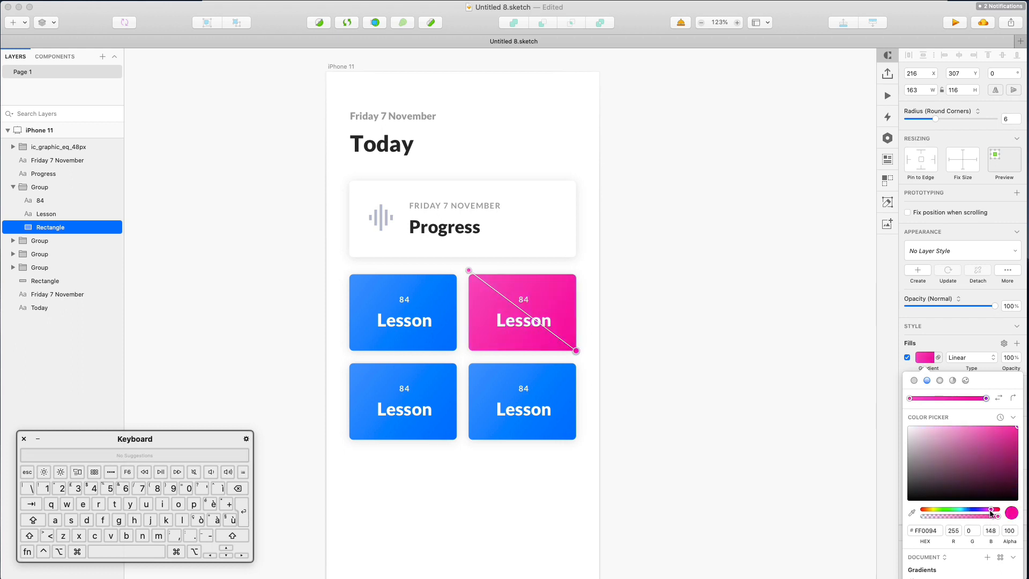
click(591, 401)
- Copy the pink card rectangle's style and paste it onto the lower-left Lesson card's rectangle
scroll(591, 400, down, 3)
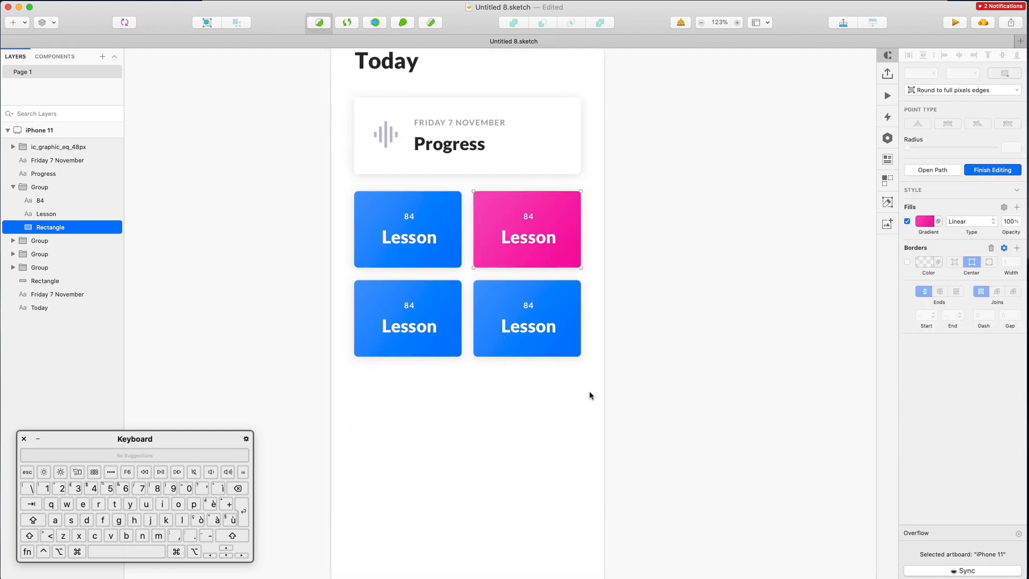
scroll(588, 395, up, 2)
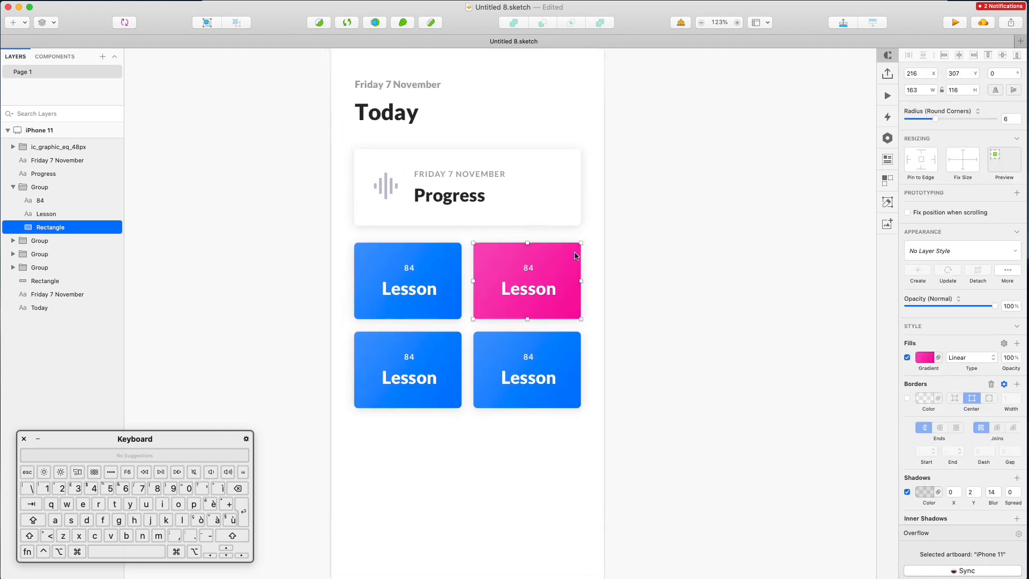
click(611, 256)
super+click(573, 253)
right_click(572, 254)
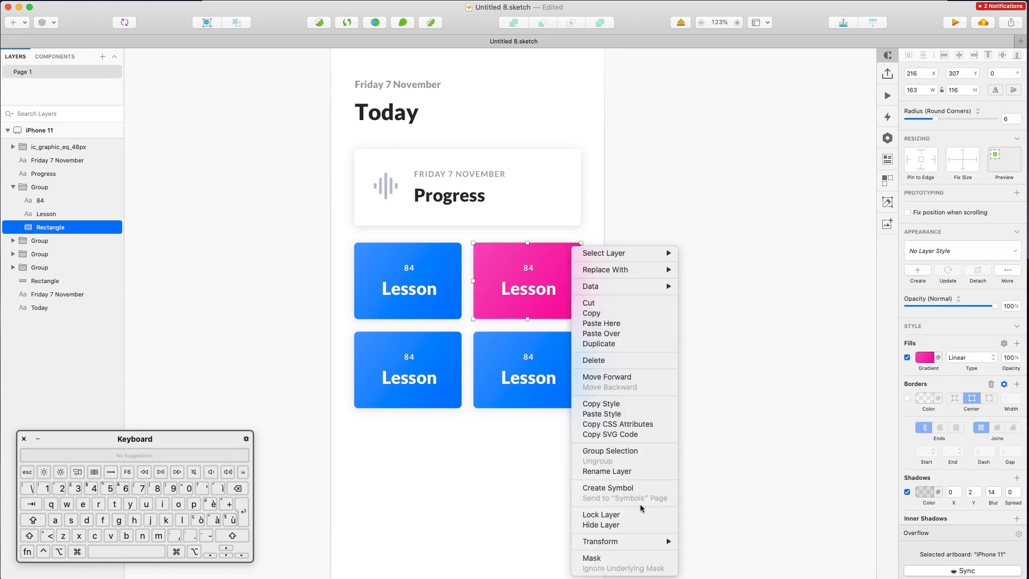
click(611, 409)
super+click(459, 341)
right_click(459, 339)
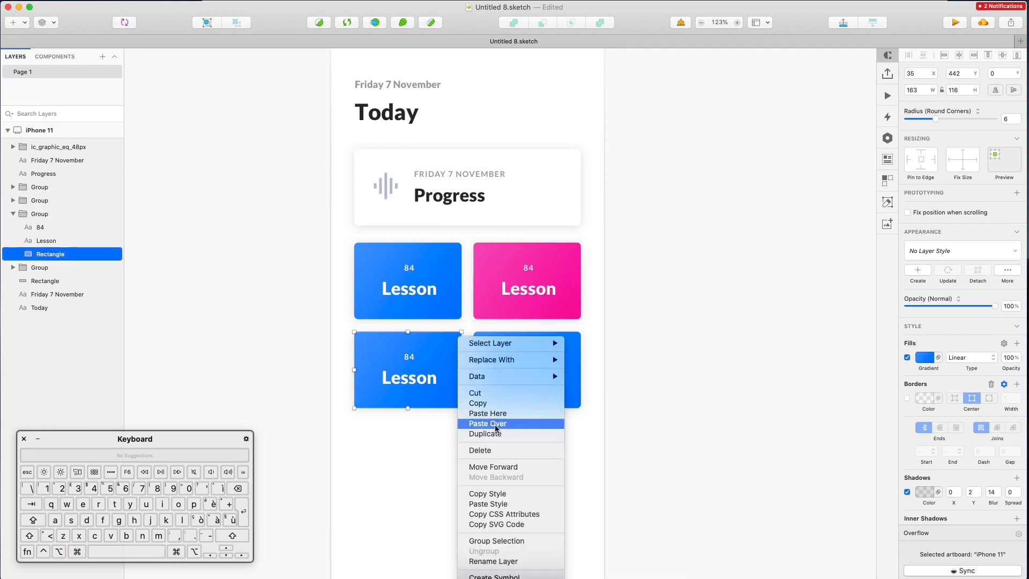
click(488, 503)
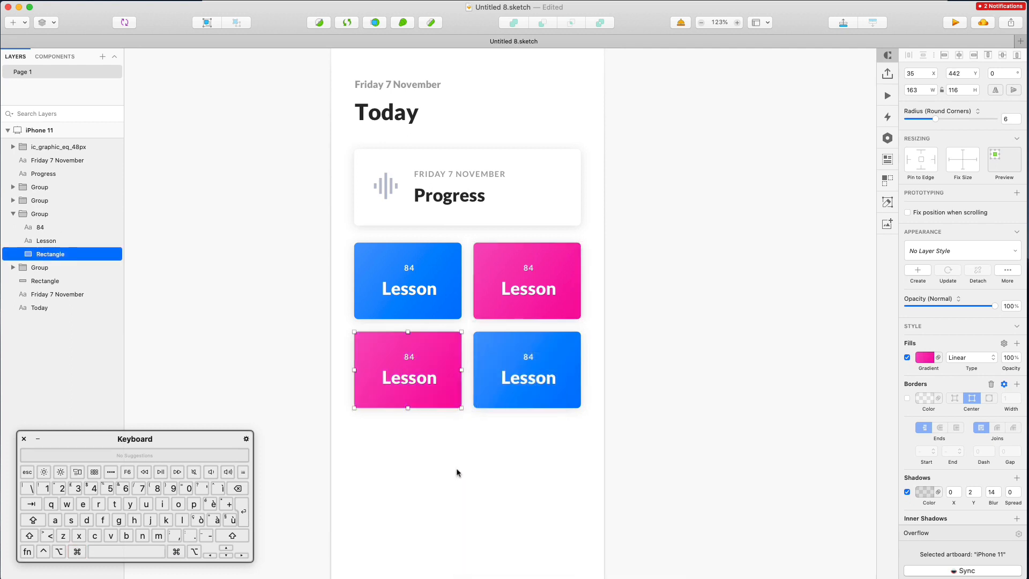
- Change the title of the lower-left pink card to Errors
key(Escape)
key(super+1)
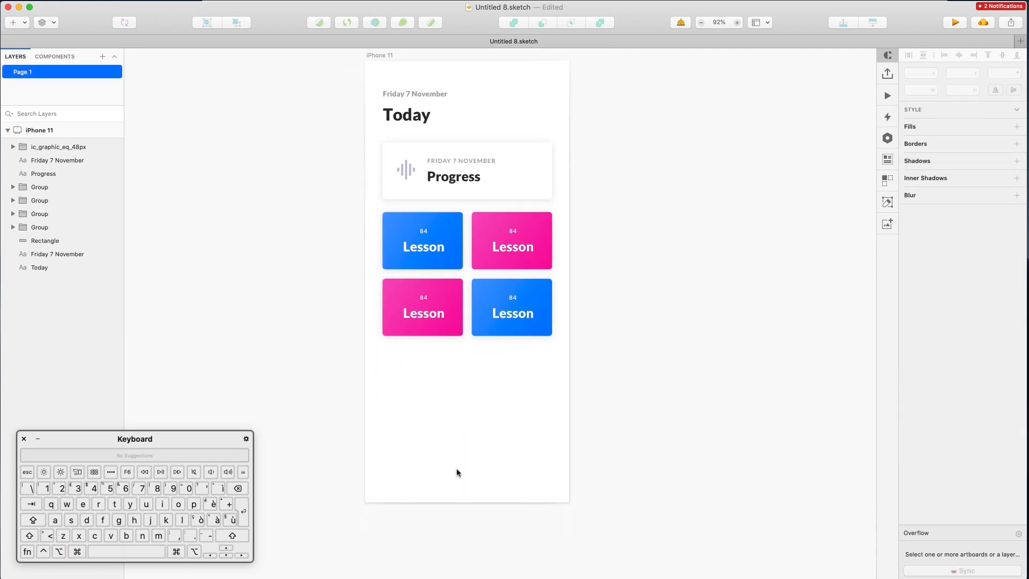
scroll(457, 472, up, 2)
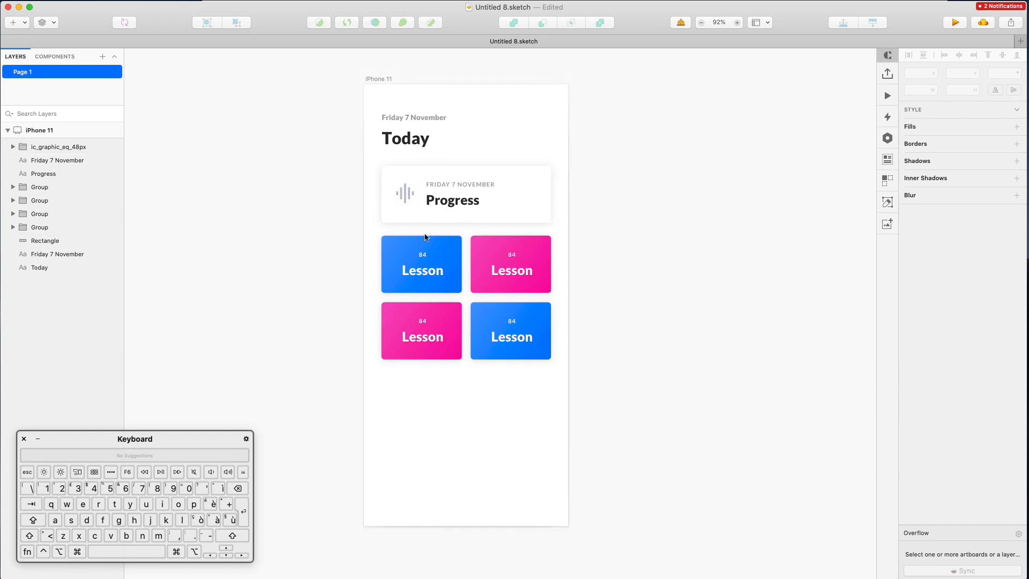
scroll(423, 234, up, 2)
double_click(422, 367)
double_click(421, 367)
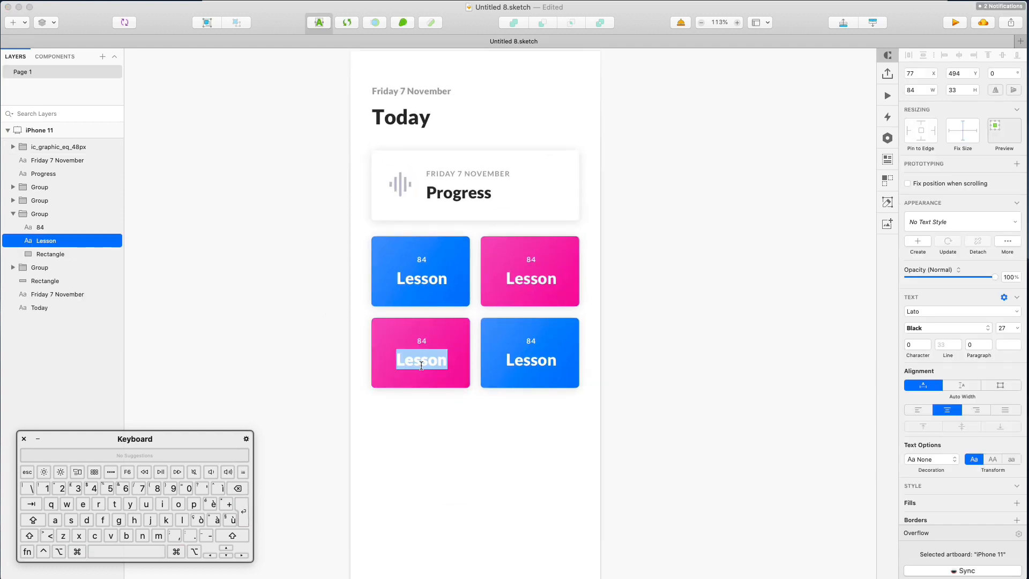
text(Errors)
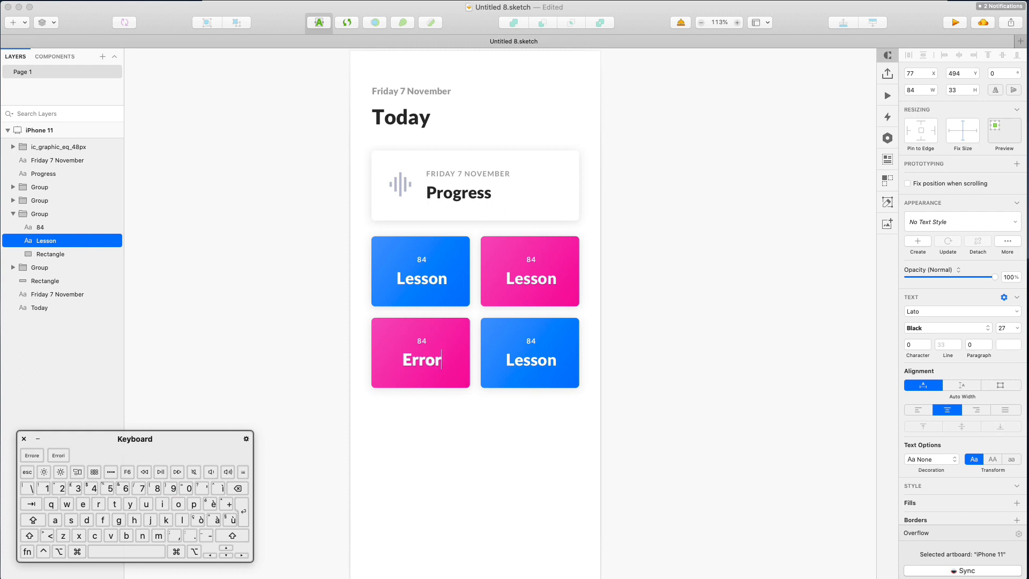
click(492, 448)
- Change the title of the upper-right pink card to Warnings
double_click(524, 283)
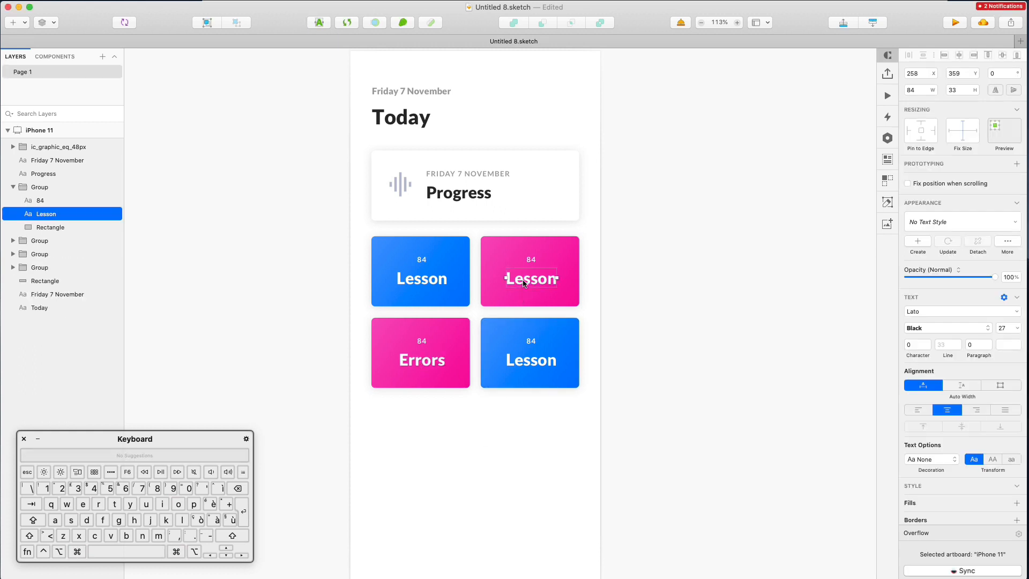
double_click(524, 283)
text(Warnings)
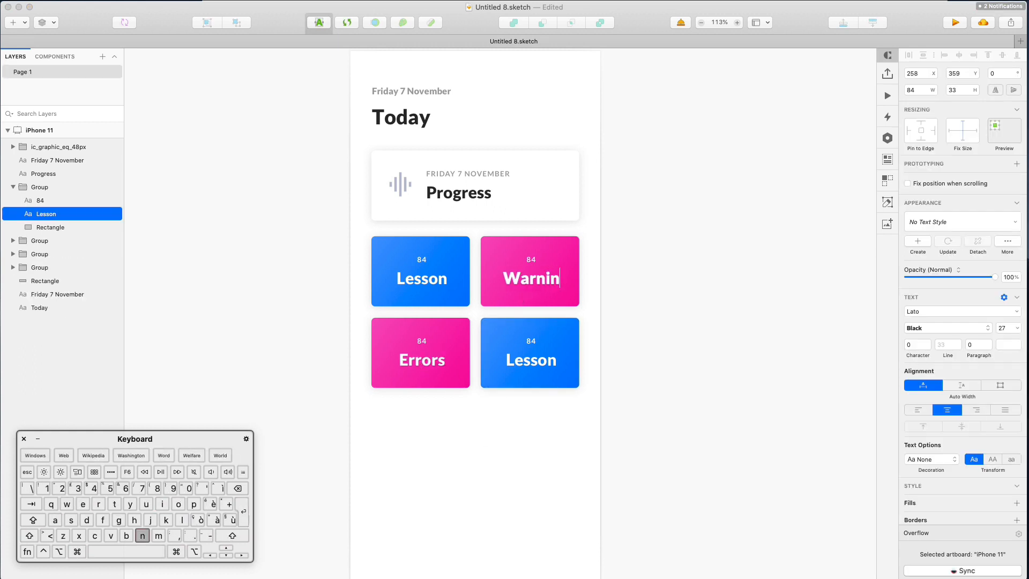
click(632, 340)
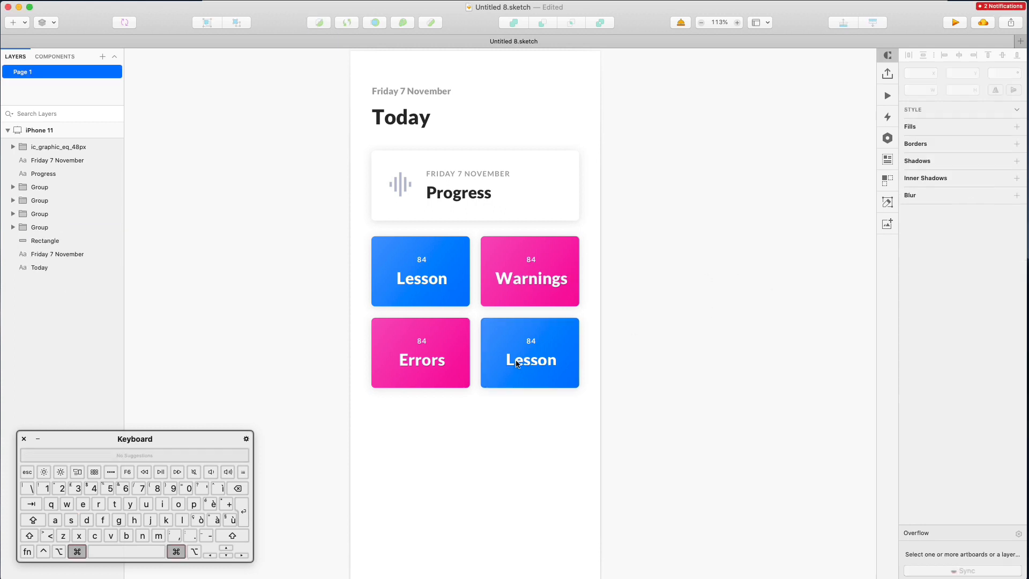
- Change the title of the lower-right blue card to Calls
double_click(528, 359)
double_click(527, 359)
text(Calls)
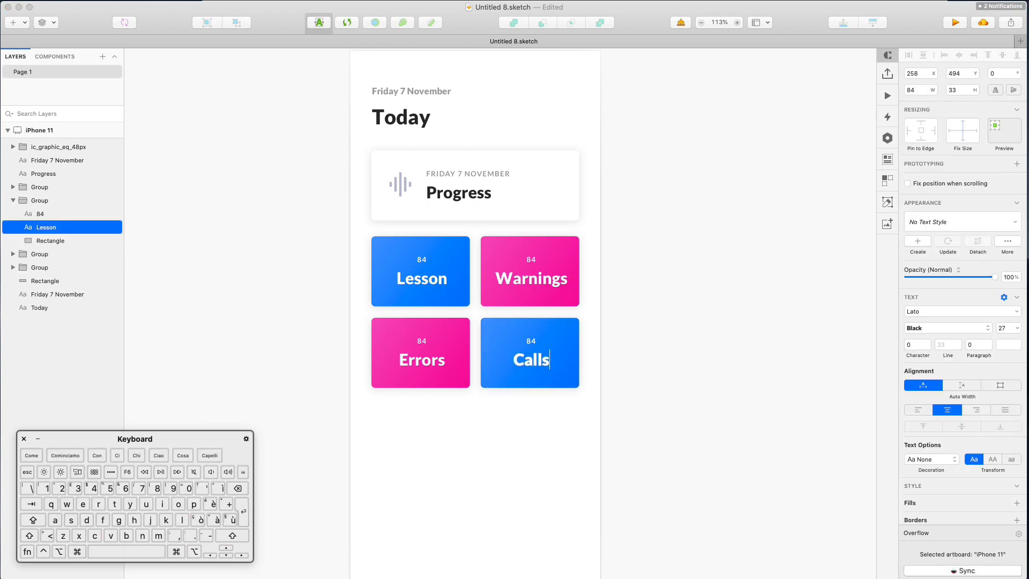
click(655, 285)
key(super+1)
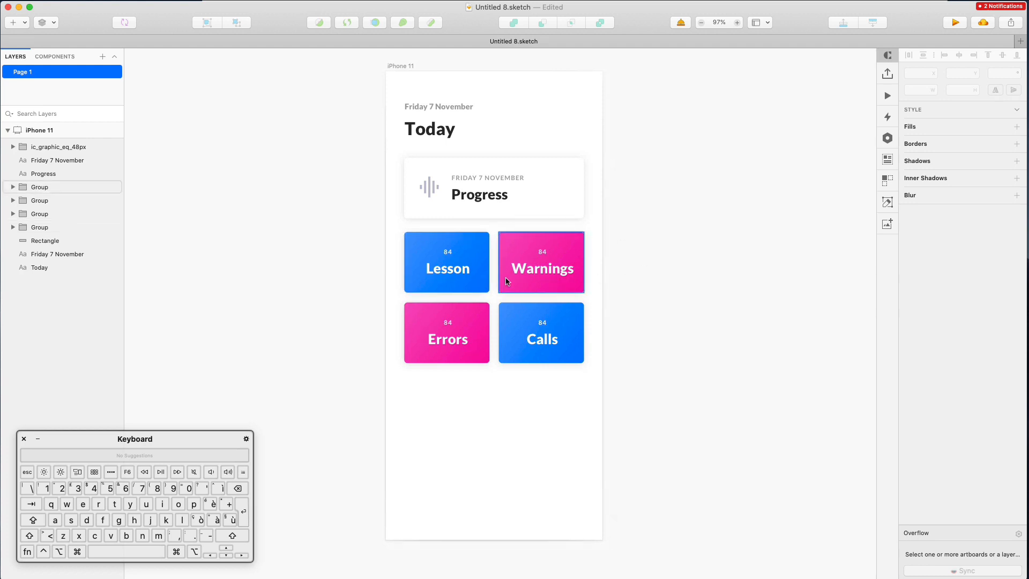
- Copy the text style of the Progress card's date label and paste it onto the date above the Today heading
scroll(631, 285, down, 1)
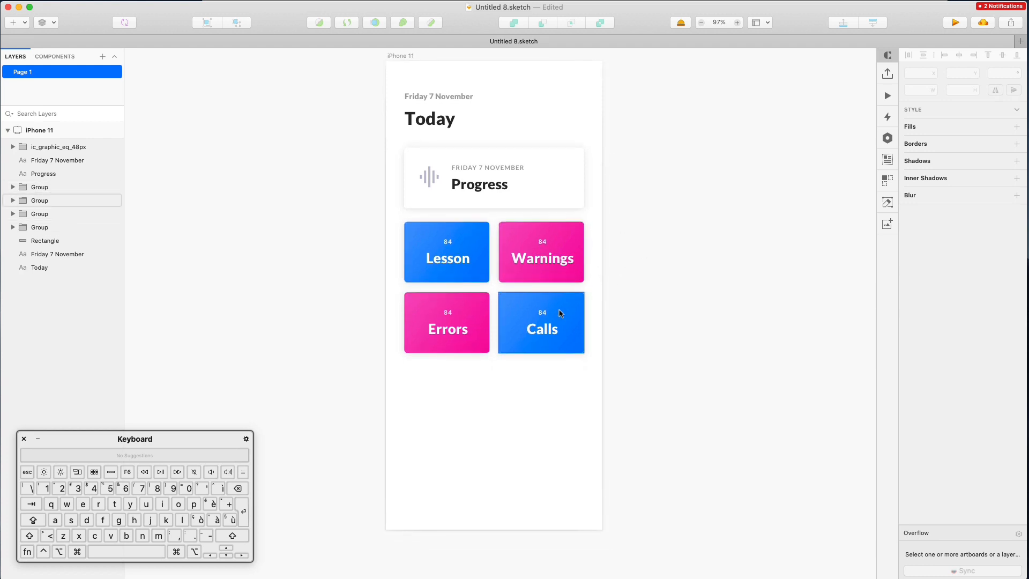
scroll(541, 354, up, 2)
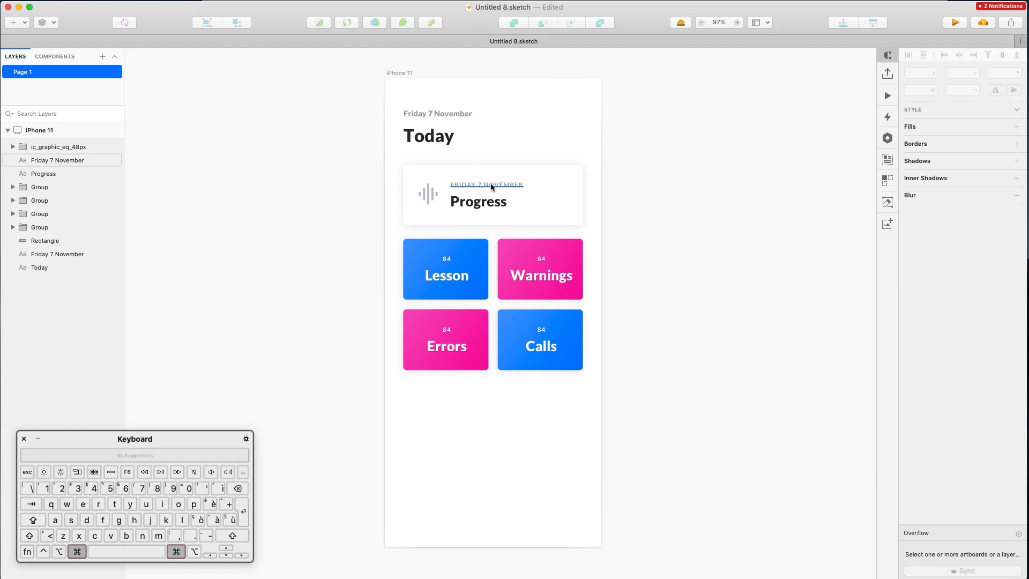
scroll(490, 184, up, 3)
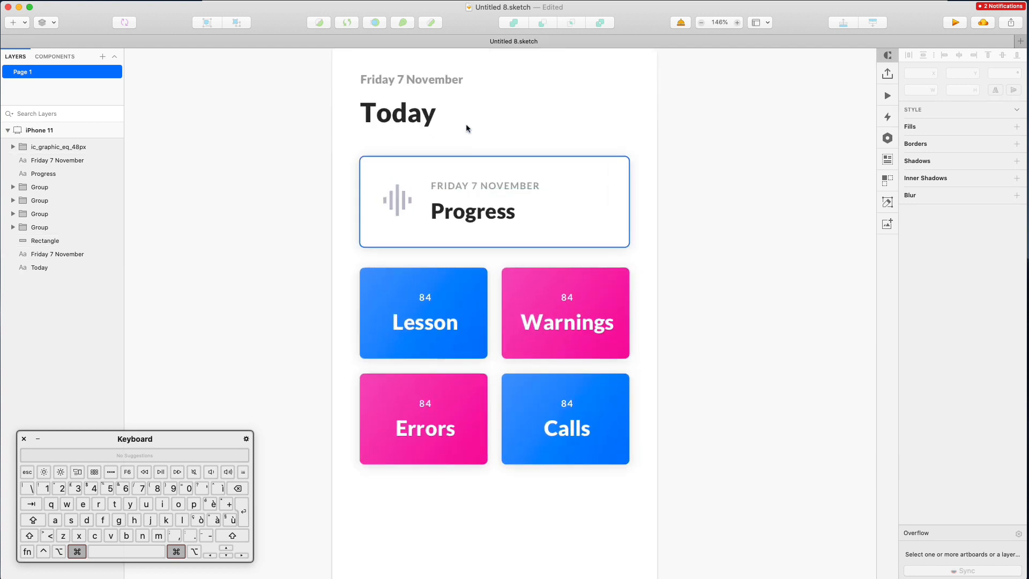
super+click(476, 193)
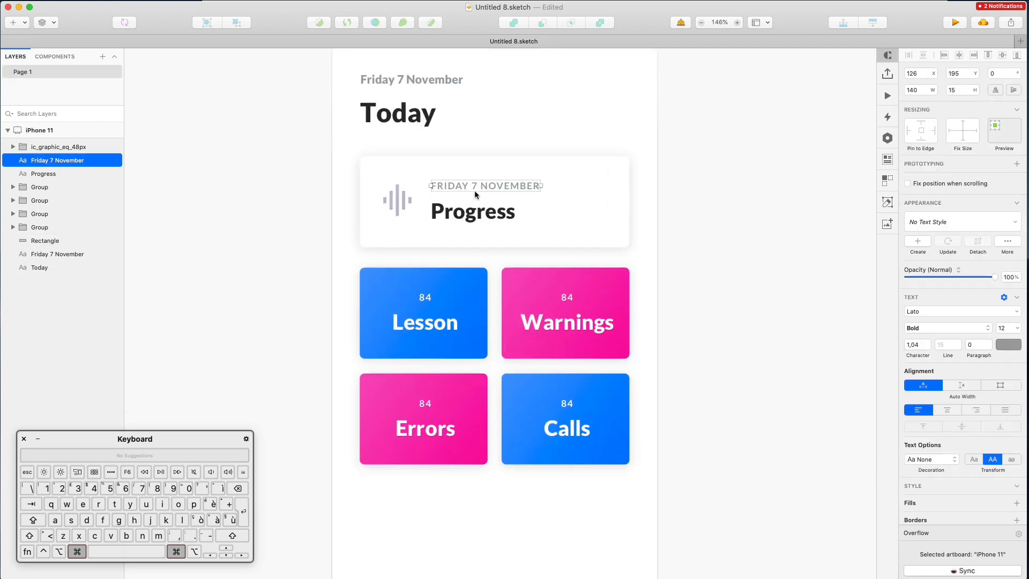
right_click(477, 195)
click(504, 345)
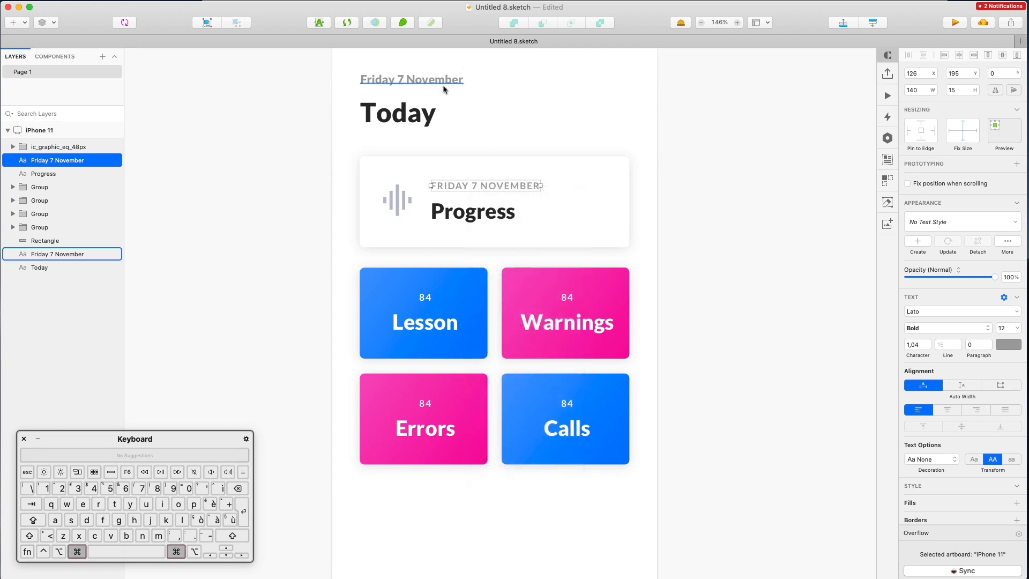
super+click(442, 85)
right_click(442, 87)
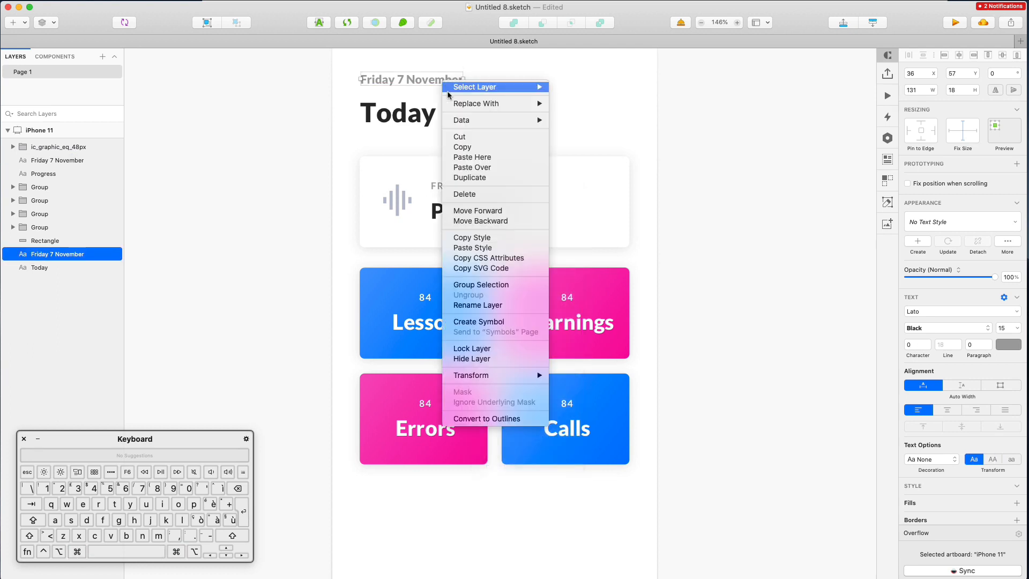
click(497, 245)
click(637, 110)
- Replace the date label above Progress in the white card with STATS
scroll(636, 112, down, 2)
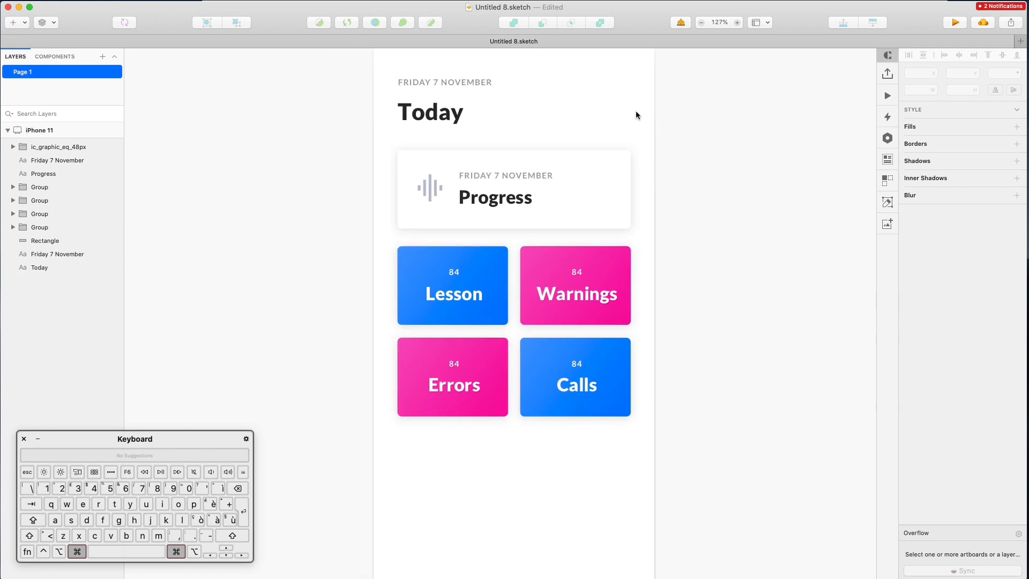
scroll(636, 111, up, 2)
scroll(636, 112, right, 2)
scroll(540, 218, down, 3)
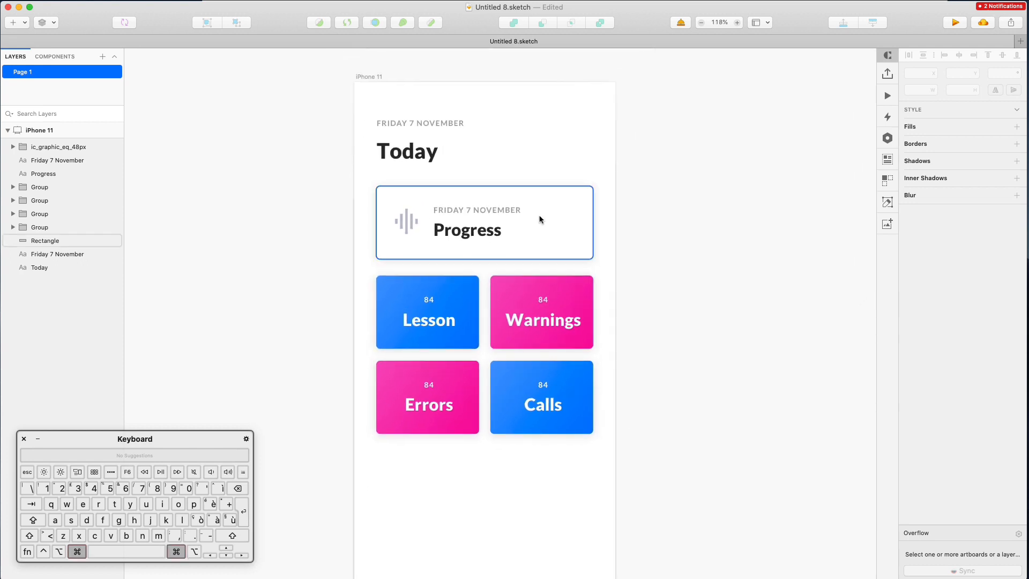
double_click(508, 213)
text(Stats)
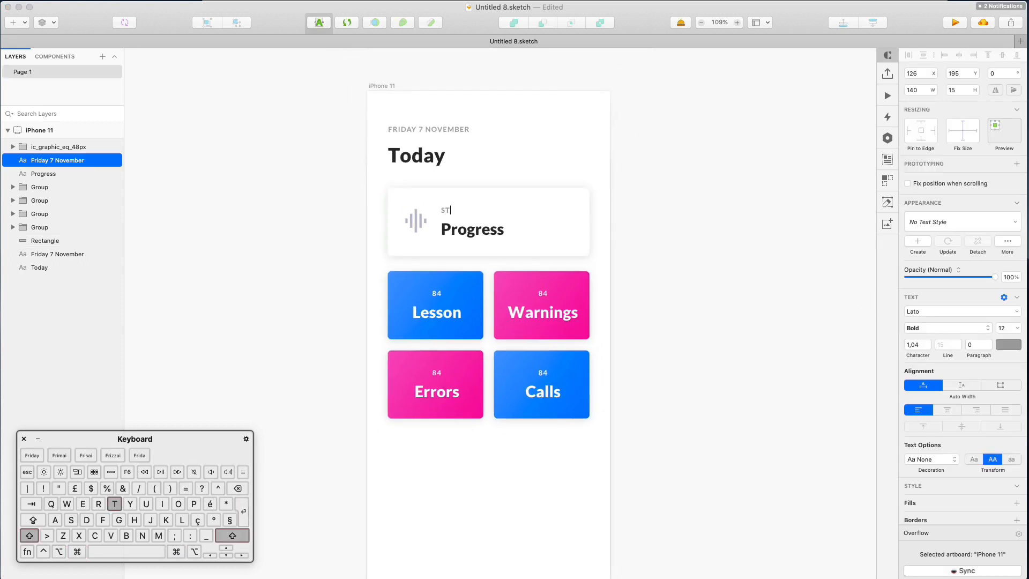
click(563, 156)
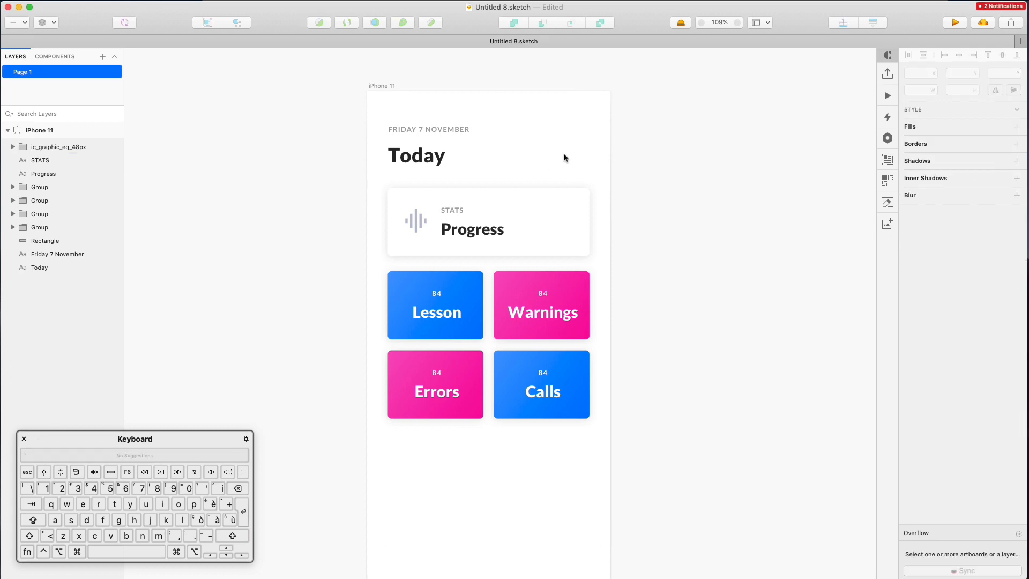
- Draw a 52 by 52 circle at X 327, Y 57 opposite the Today heading and remove its border
key(o)
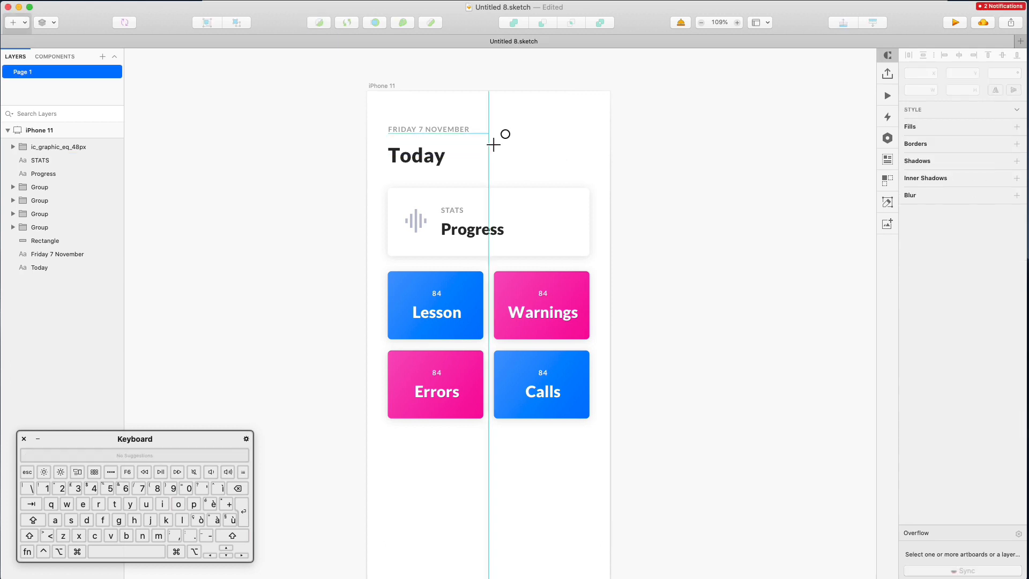
mouse_move(484, 131)
mouse_down()
mouse_move(515, 163)
mouse_move(573, 151)
mouse_up()
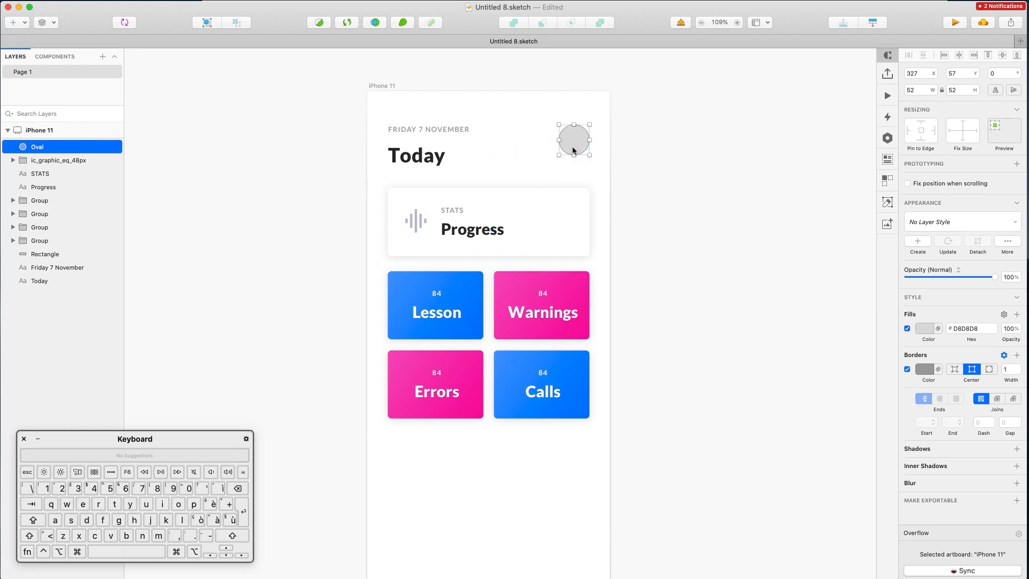
click(906, 370)
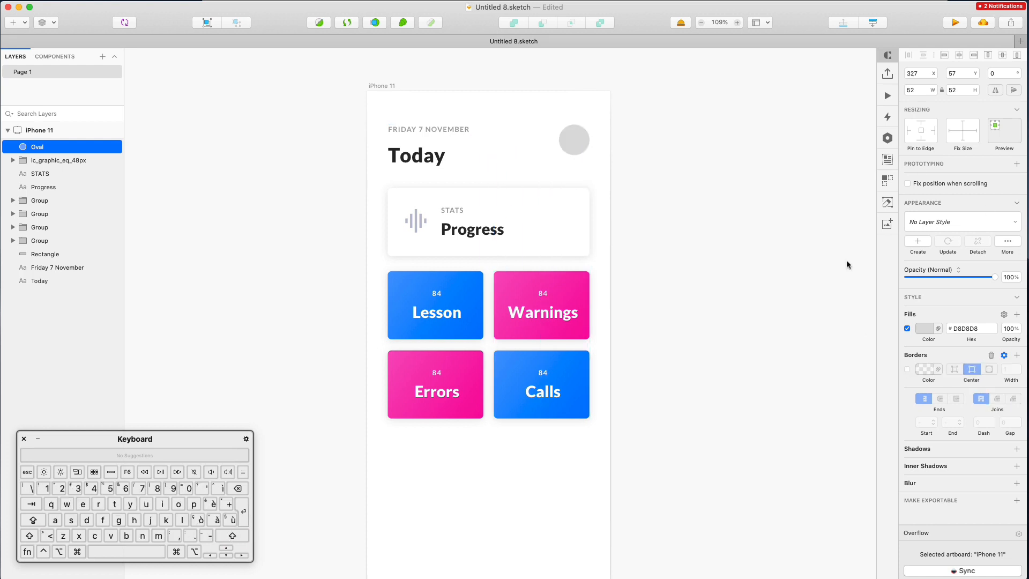
- Open the Craft plugin's Data tool for the circle with the web as the content source
click(888, 160)
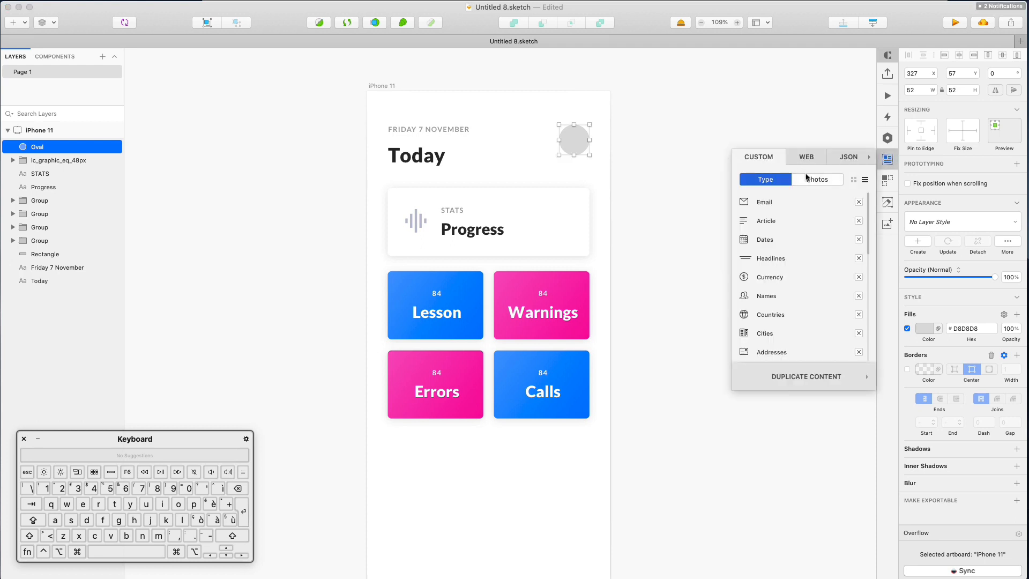
click(804, 166)
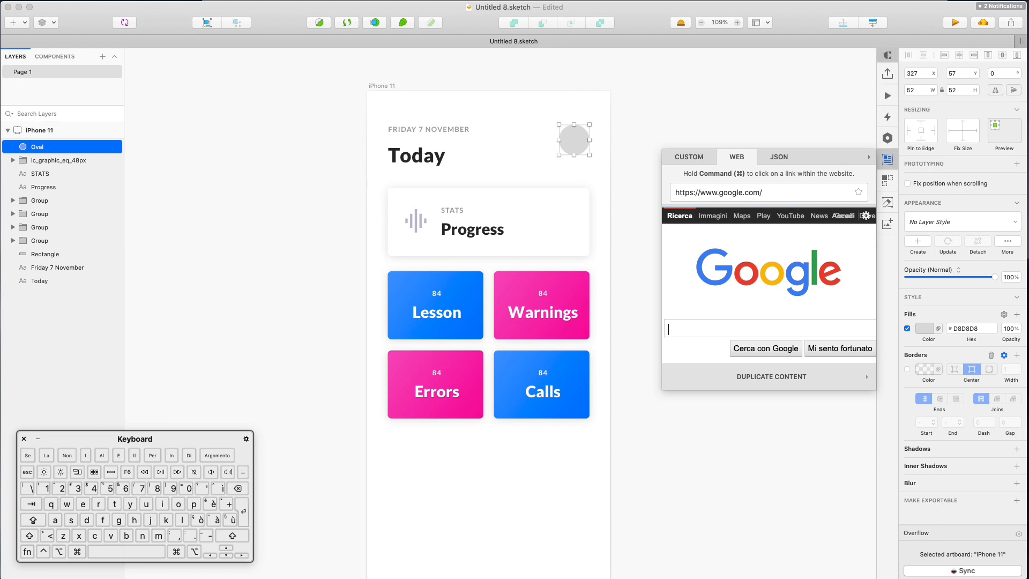
- Switch to Safari, search for craft sketch and view InVision's Craft plugin page, returning to the Sketch document
key(super+Tab)
click(454, 11)
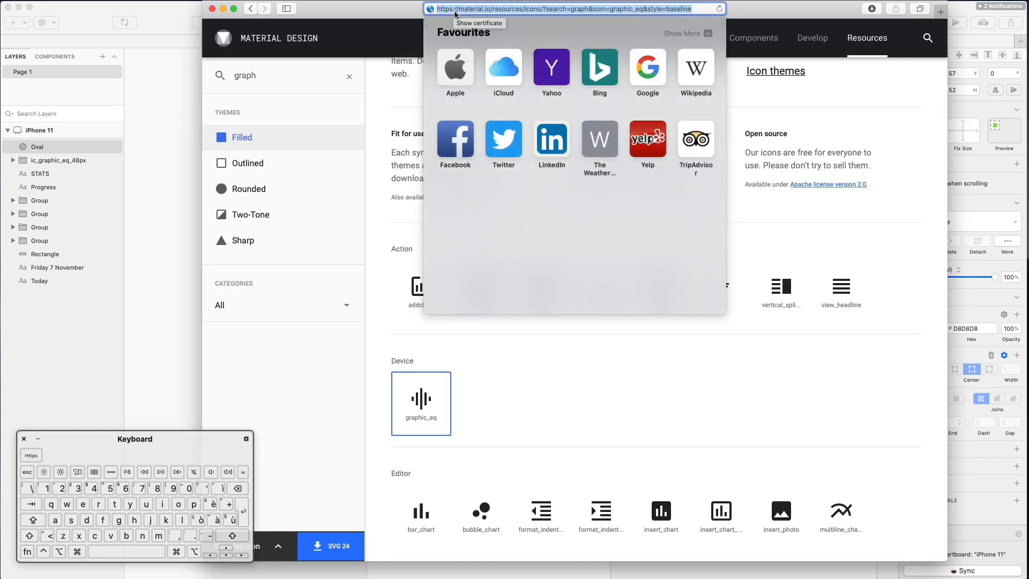
text(craft s)
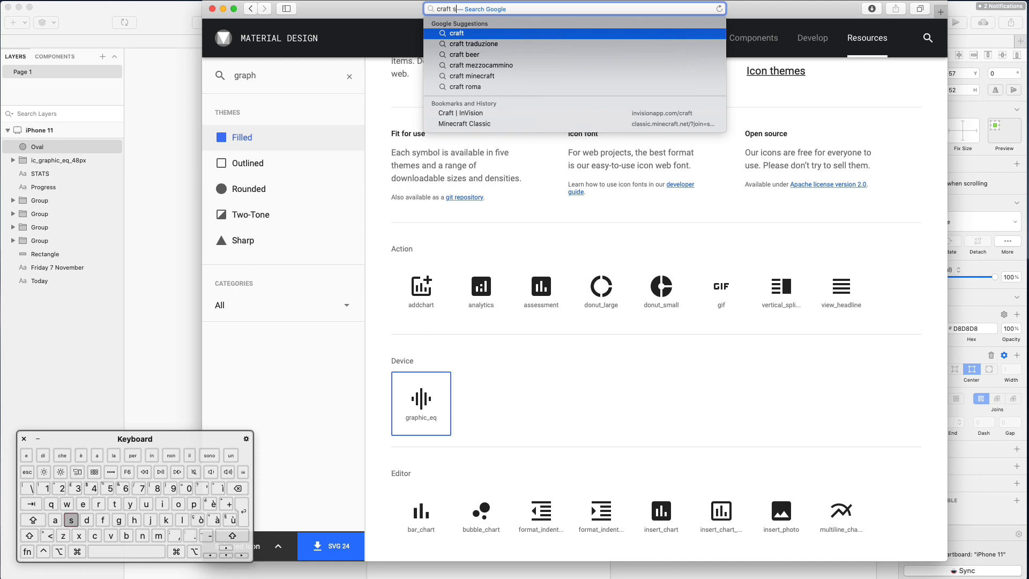
text(ketch)
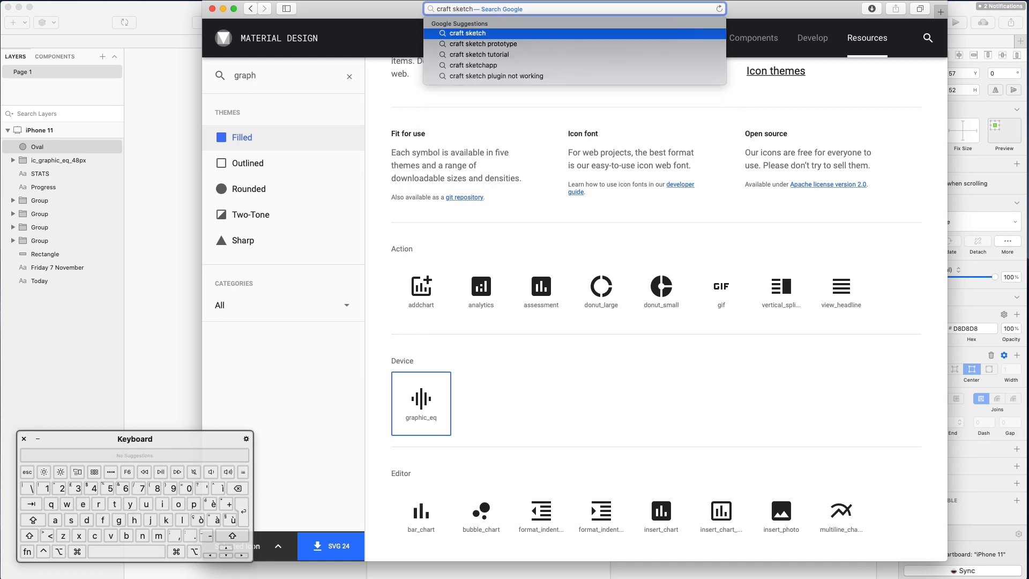
key(Return)
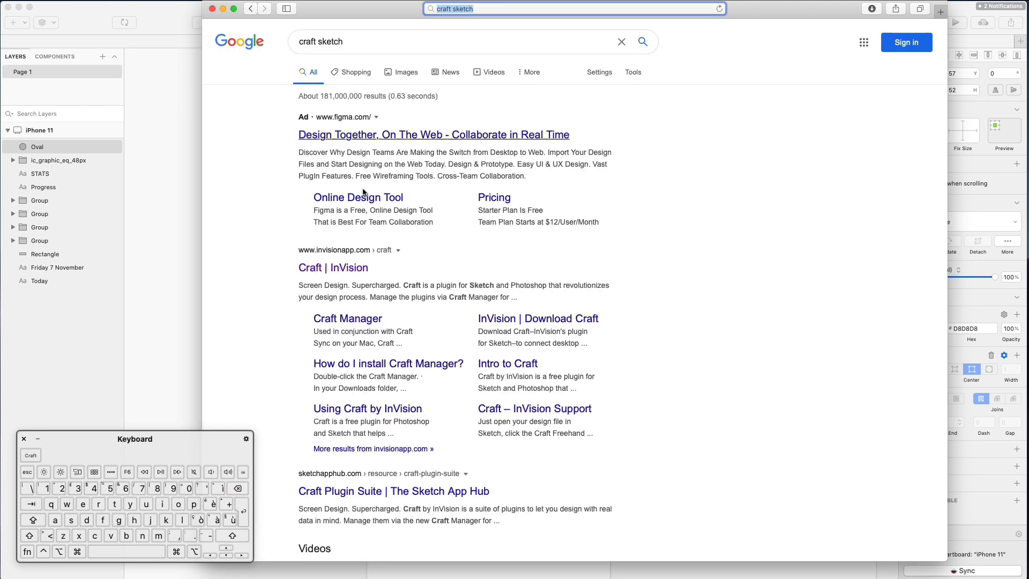
click(339, 270)
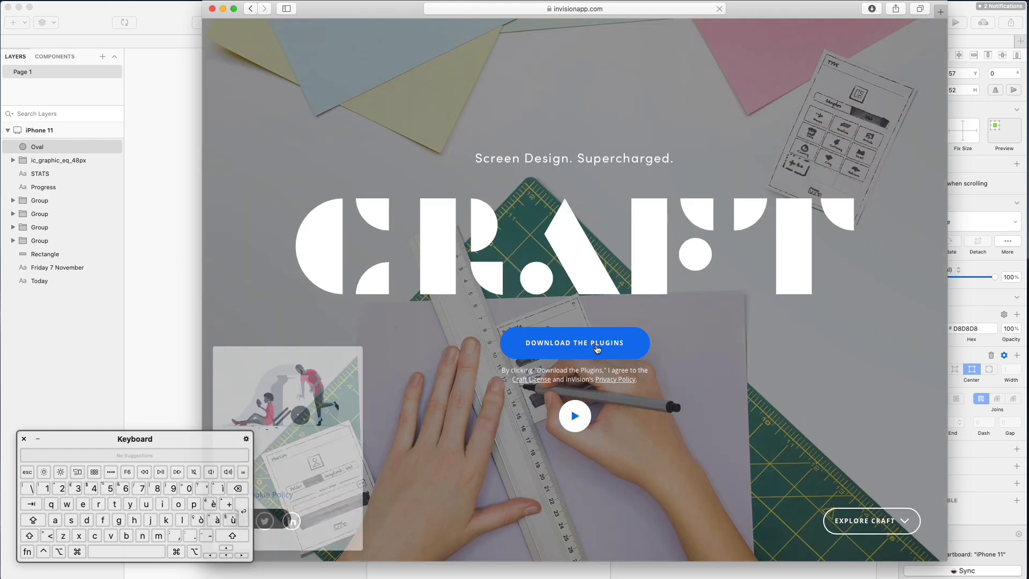
click(223, 9)
click(349, 283)
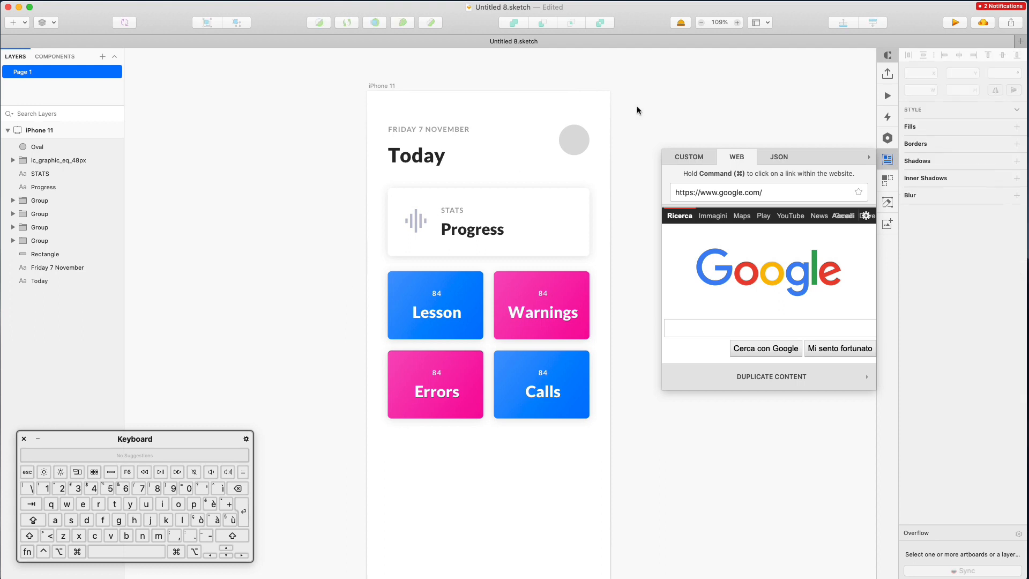
- Search Google for unsplash in the Craft web view and open the Unsplash website
click(719, 331)
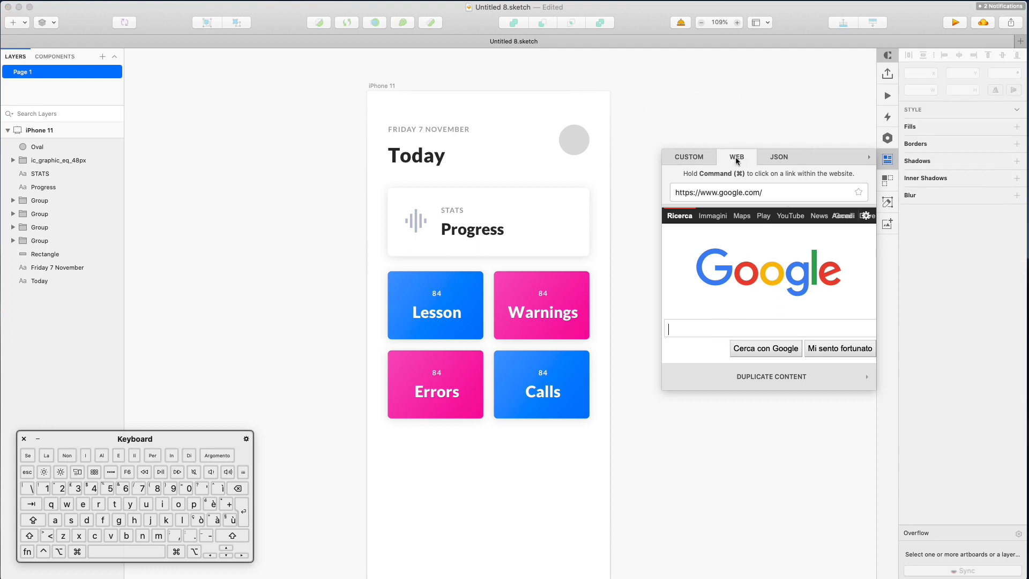
text(uns)
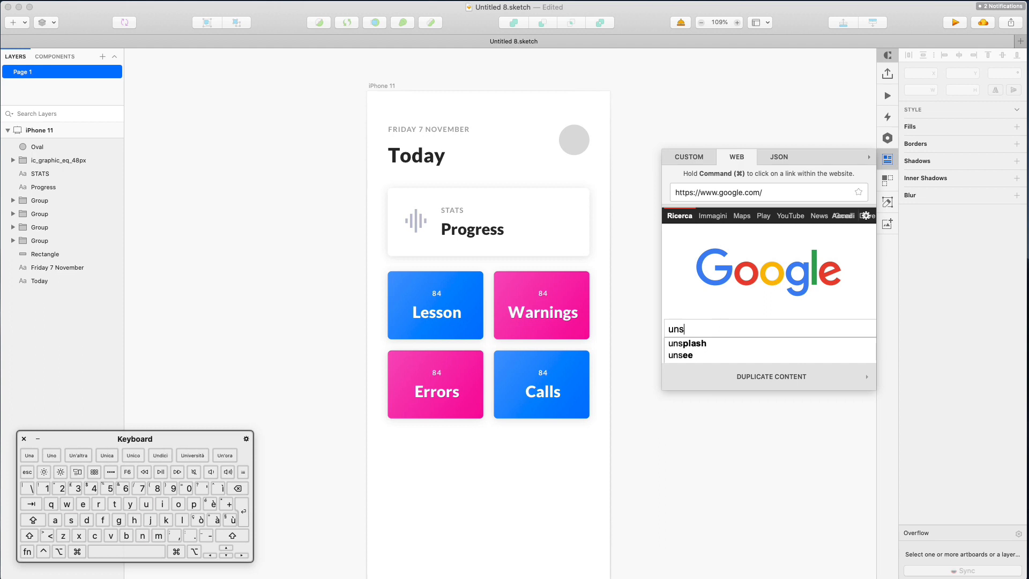
text(plash)
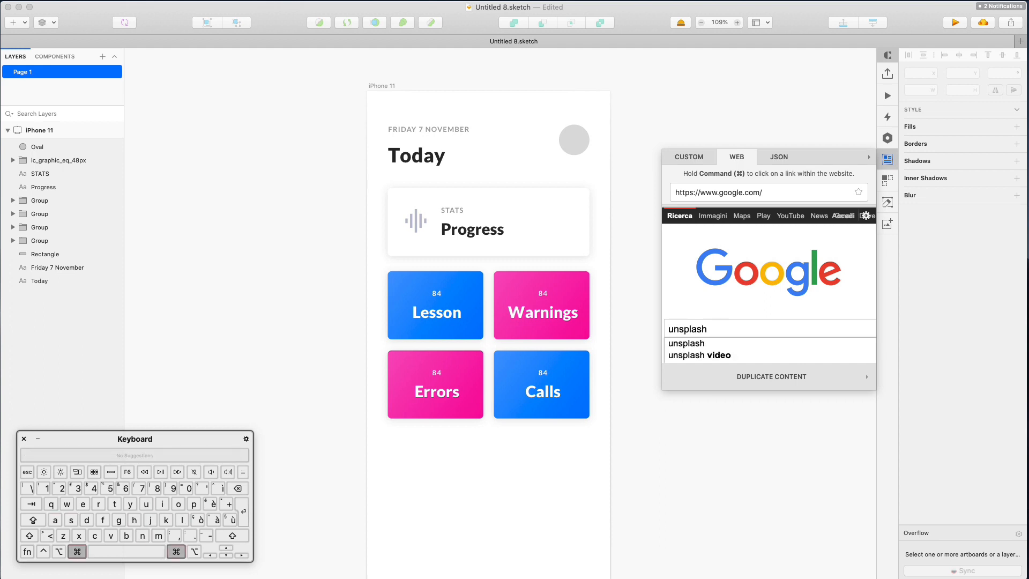
super+click(703, 344)
scroll(721, 274, down, 2)
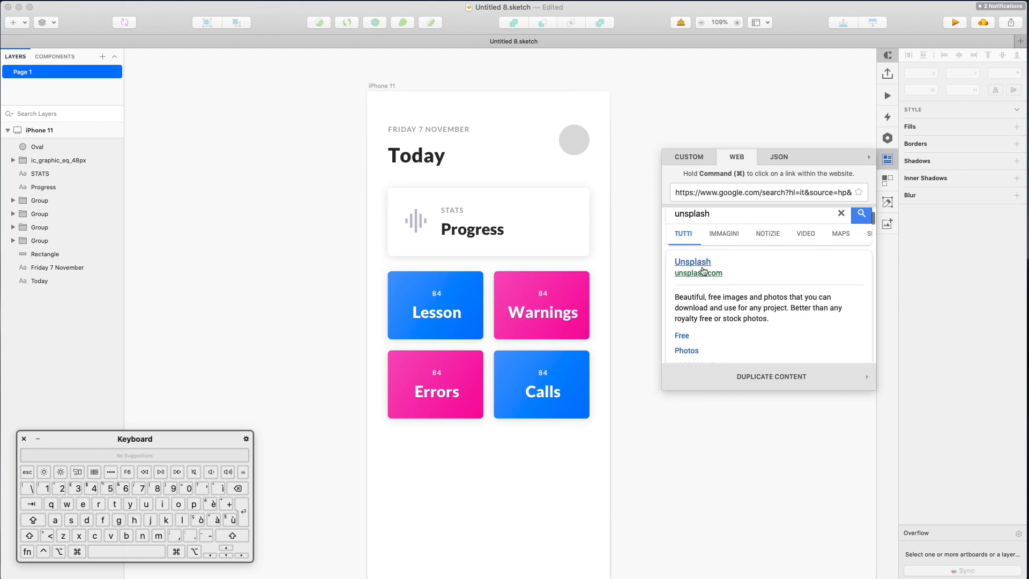
key(super)
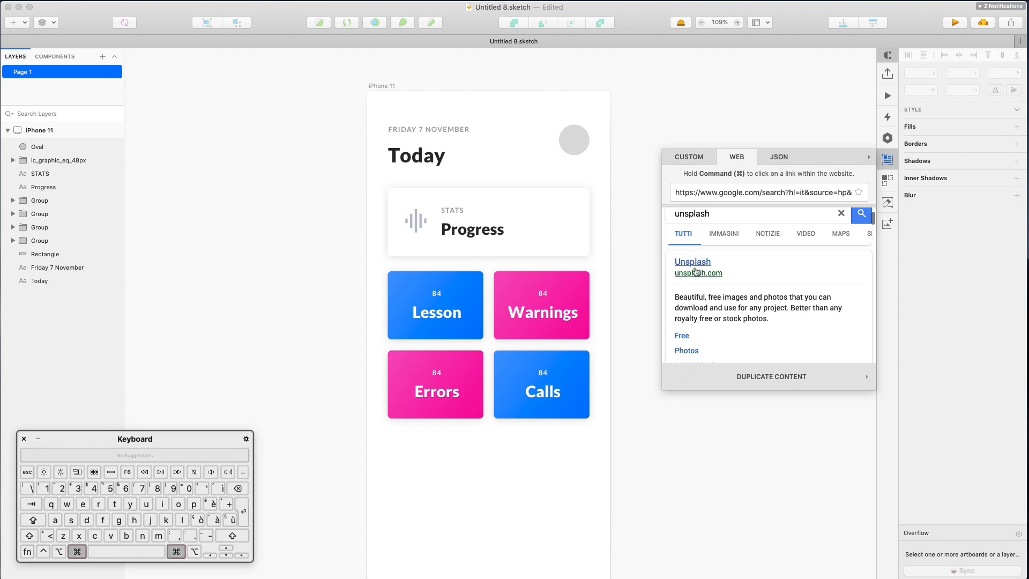
super+click(696, 266)
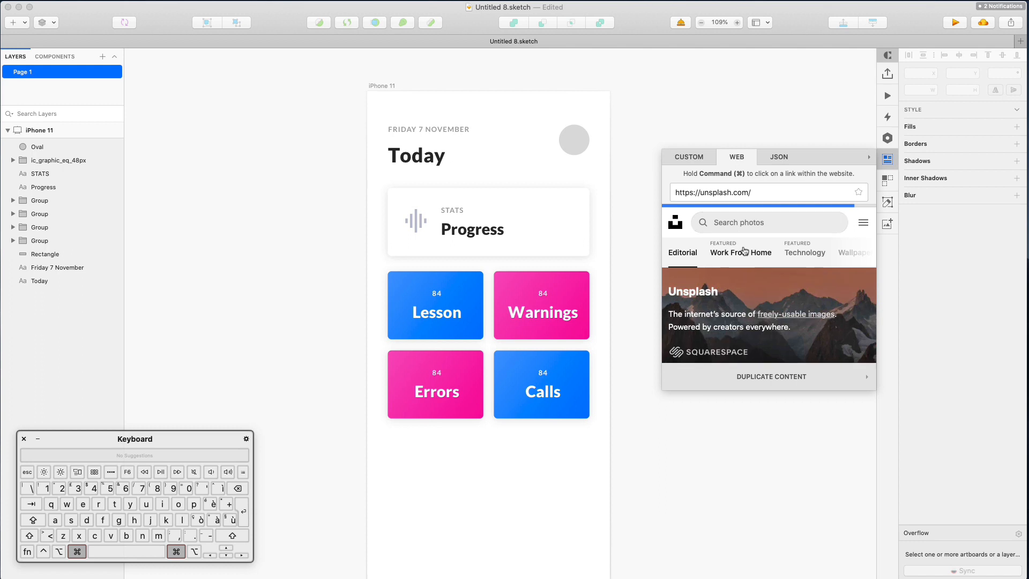
- Search Unsplash for profile and browse the resulting photos for a profile image
scroll(743, 246, down, 1)
scroll(743, 246, up, 3)
super+click(751, 220)
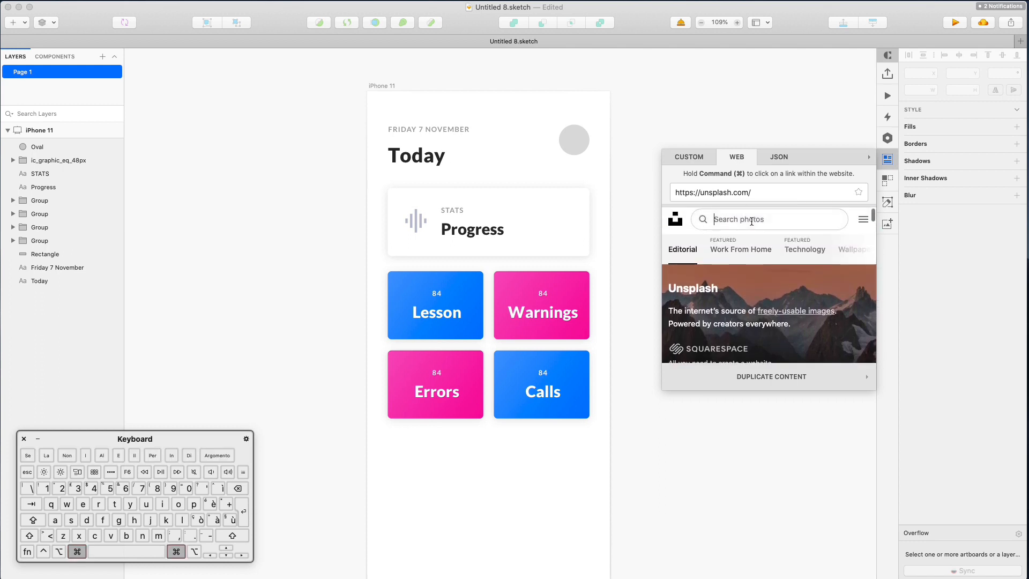
text(prof)
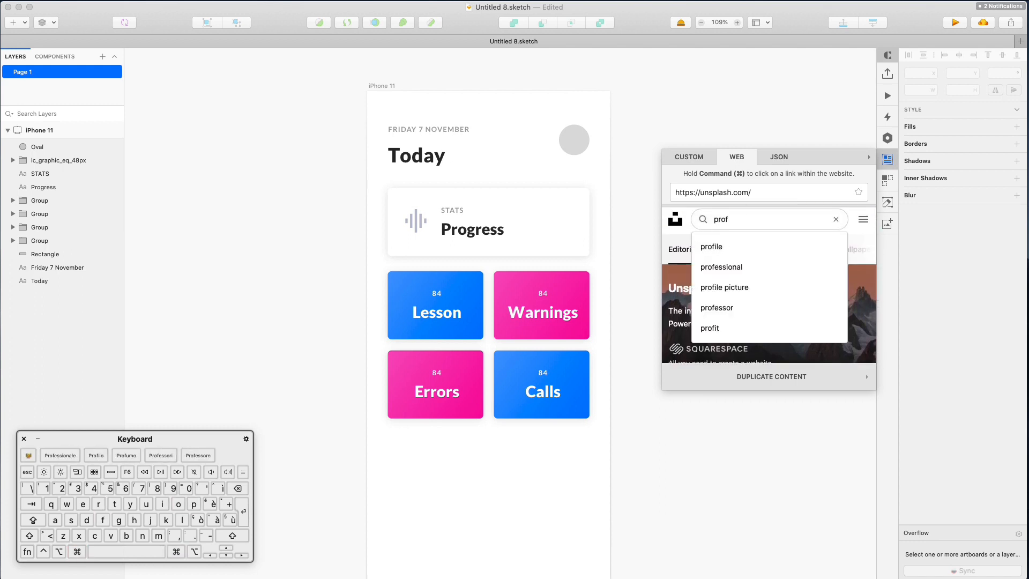
super+click(783, 251)
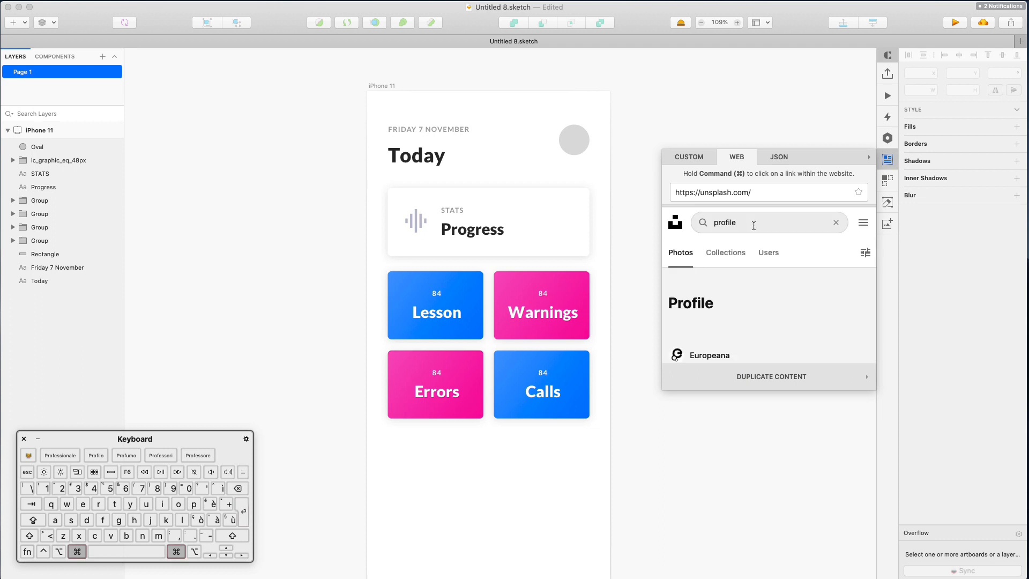
scroll(783, 258, down, 3)
scroll(783, 258, down, 10)
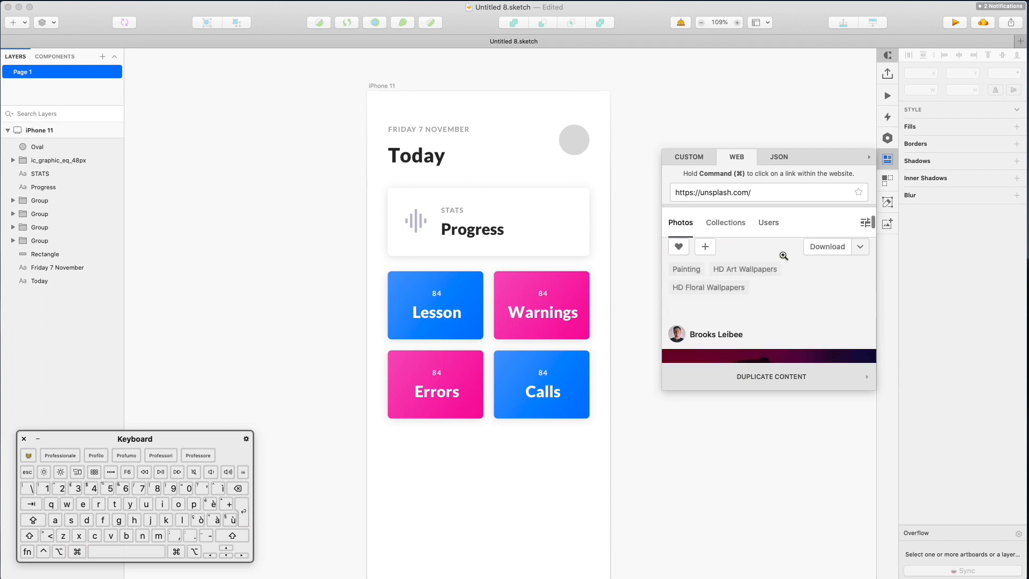
scroll(784, 258, down, 10)
scroll(783, 258, up, 8)
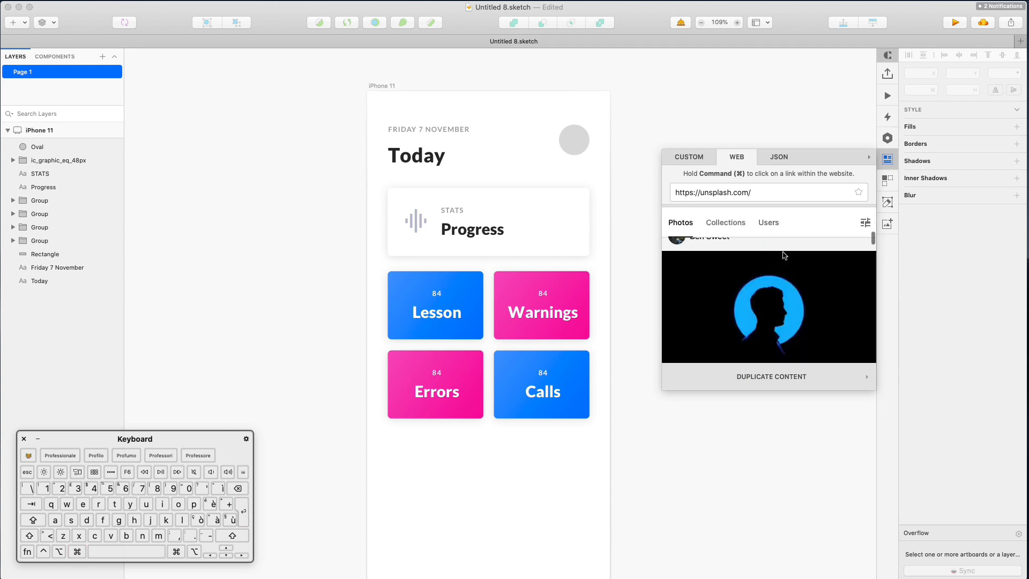
scroll(750, 228, up, 6)
- Search Unsplash for portrait and fill the circle opposite the Today heading with the dark-haired man's photo
double_click(747, 223)
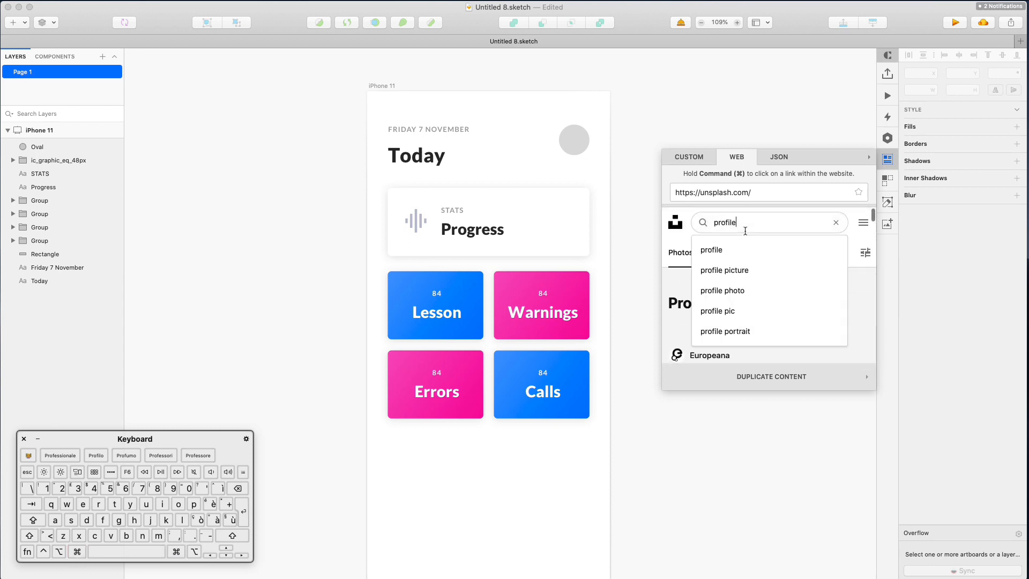
text(port)
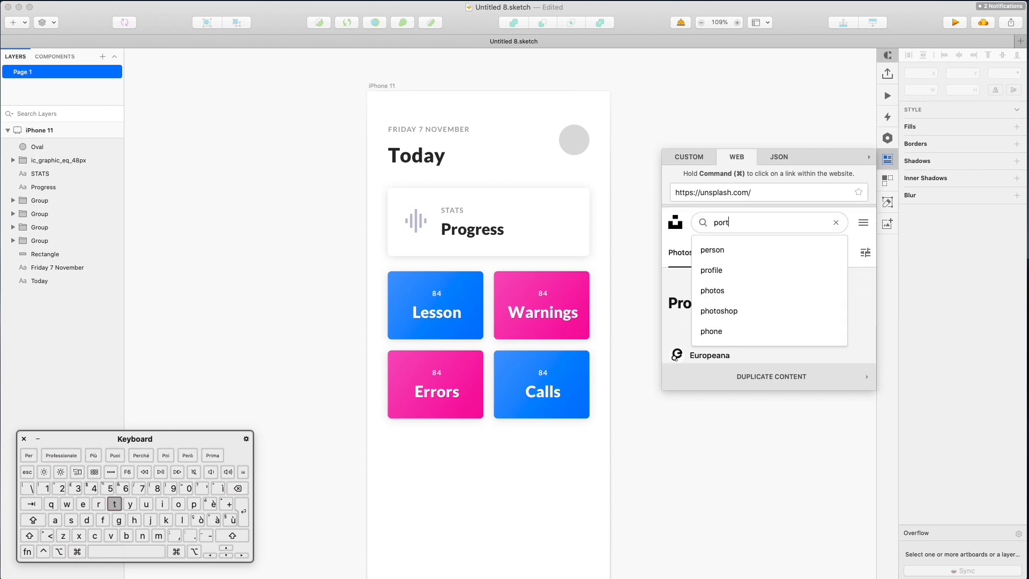
text(rait)
key(super+Return)
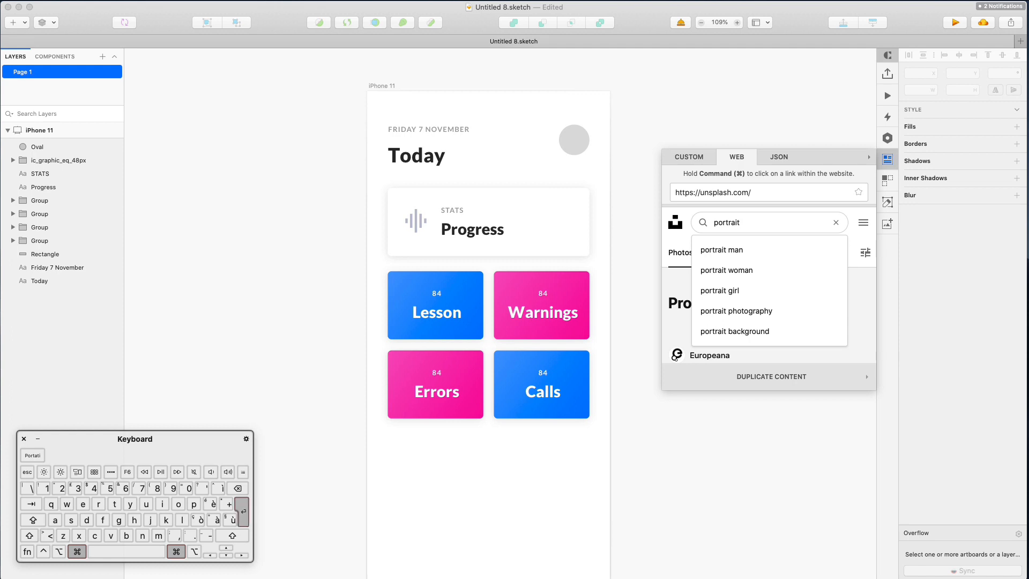
scroll(781, 255, down, 3)
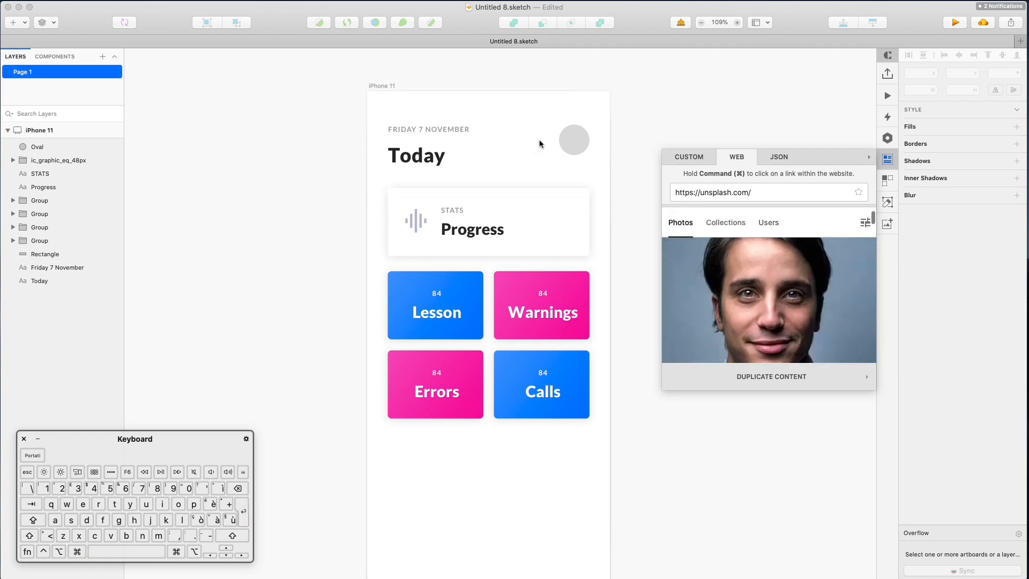
click(577, 142)
click(812, 306)
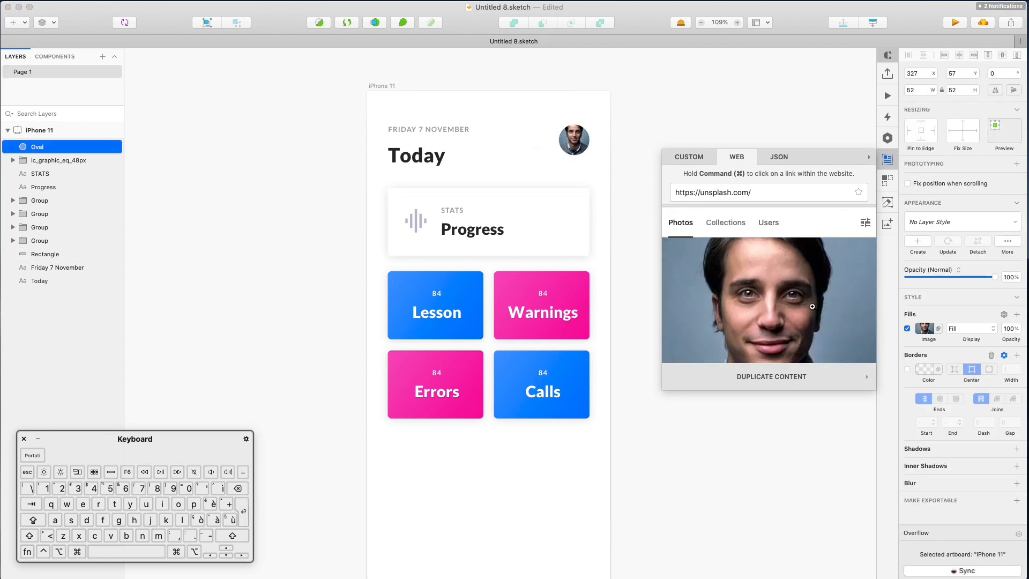
- Browse more portraits and replace the circle's image with the black-and-white side portrait of the curly-haired, bearded man
scroll(811, 322, down, 5)
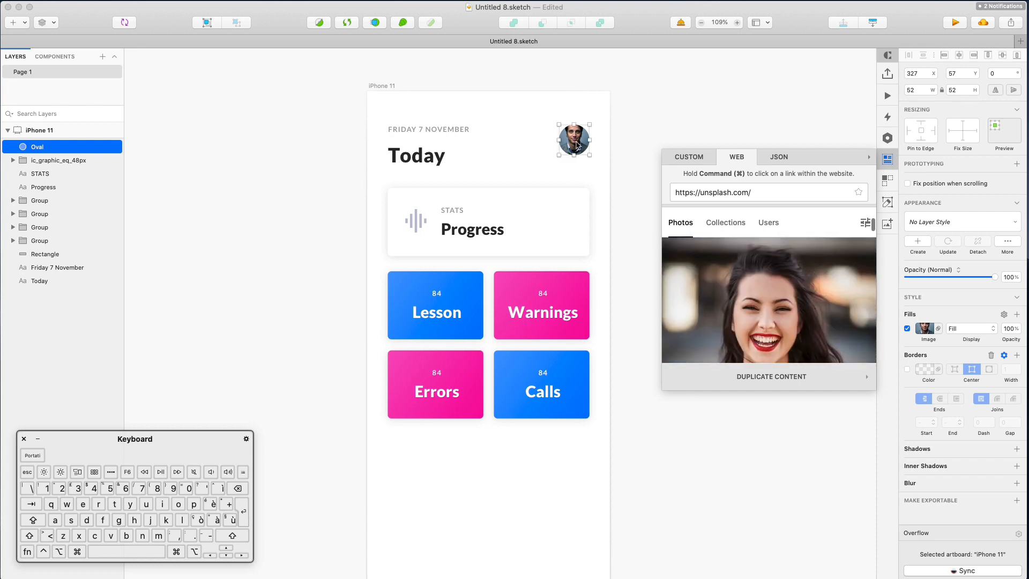
scroll(814, 312, up, 10)
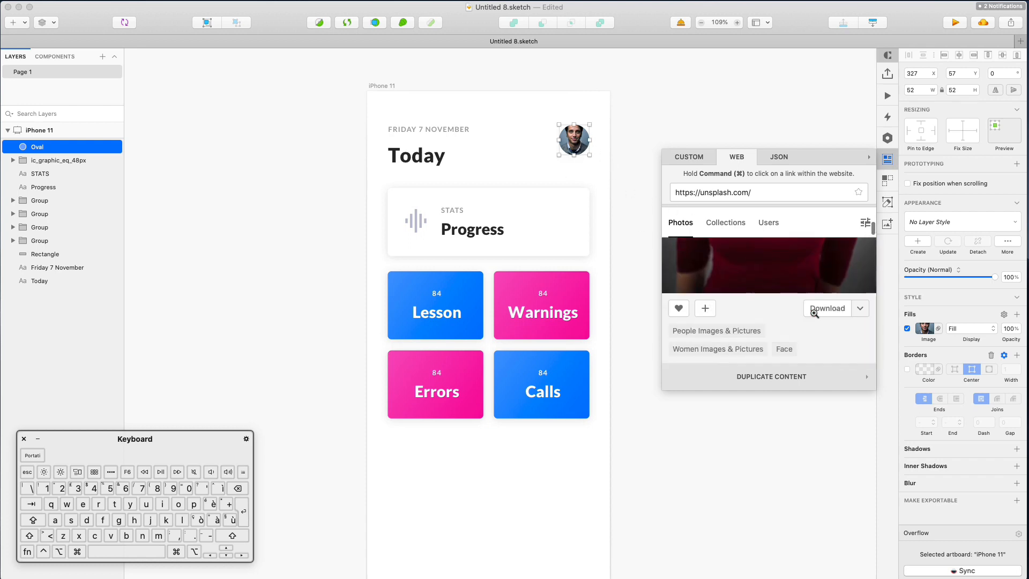
scroll(814, 313, down, 10)
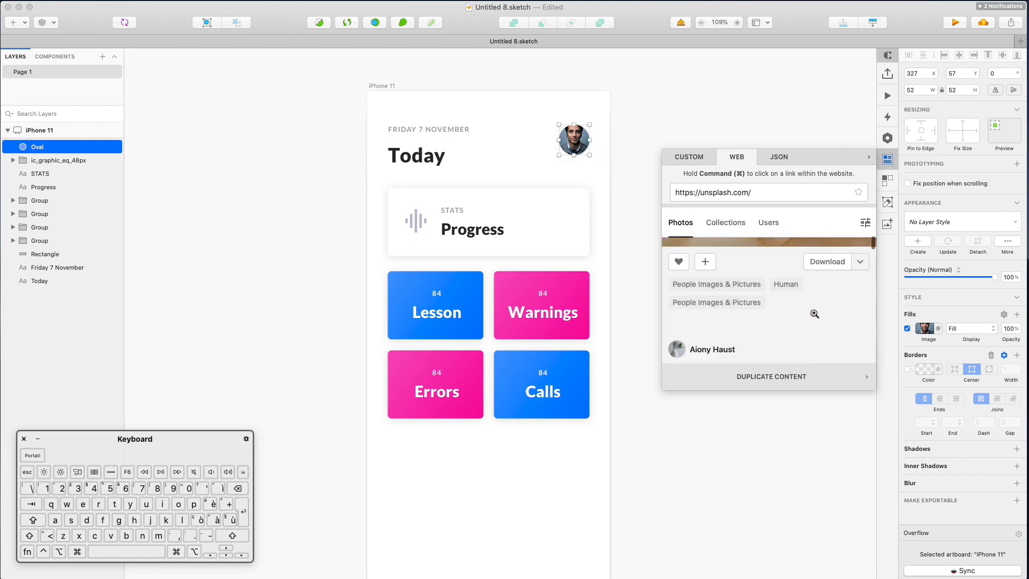
scroll(825, 304, down, 10)
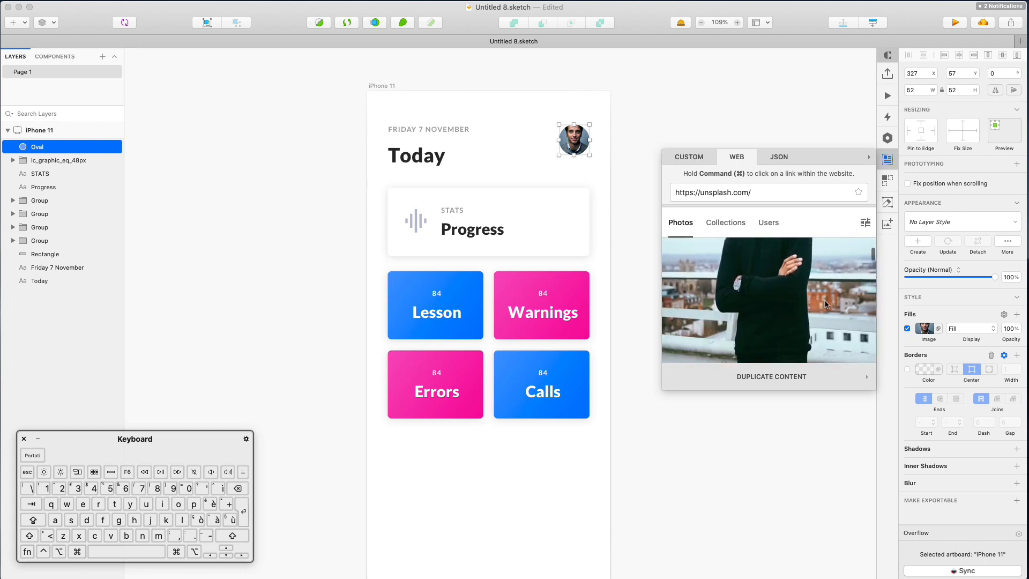
scroll(824, 302, down, 10)
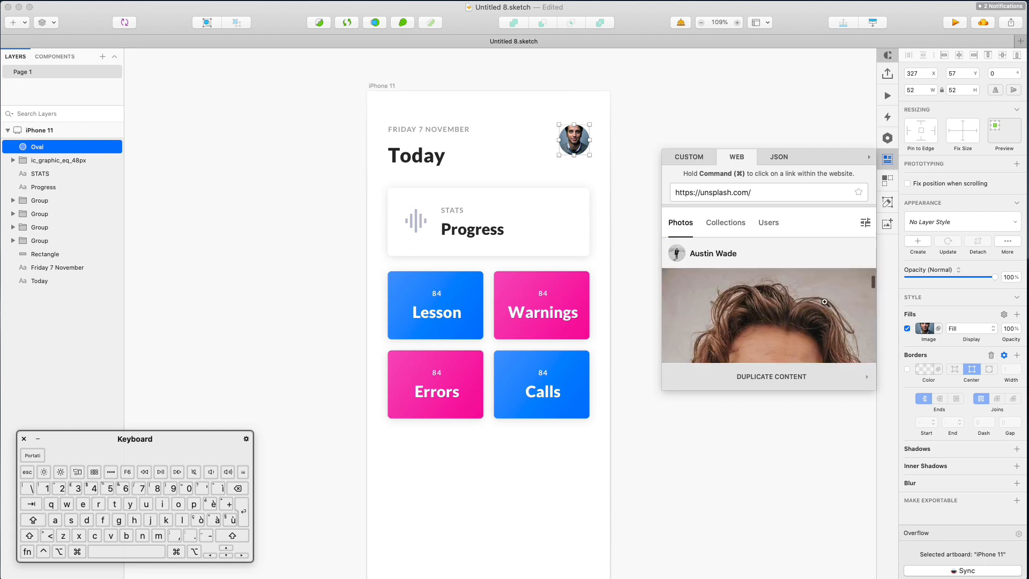
scroll(826, 305, down, 5)
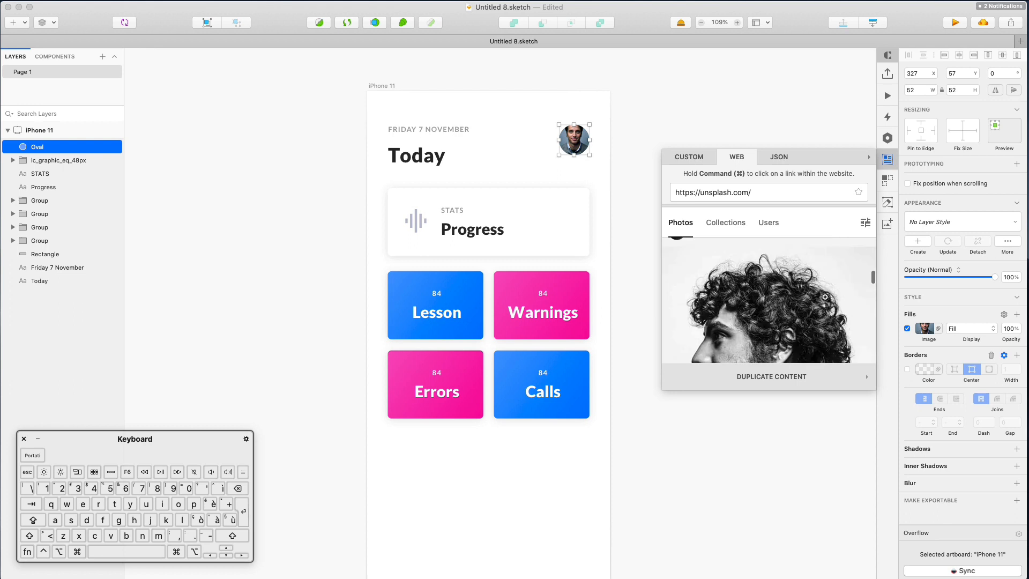
click(825, 303)
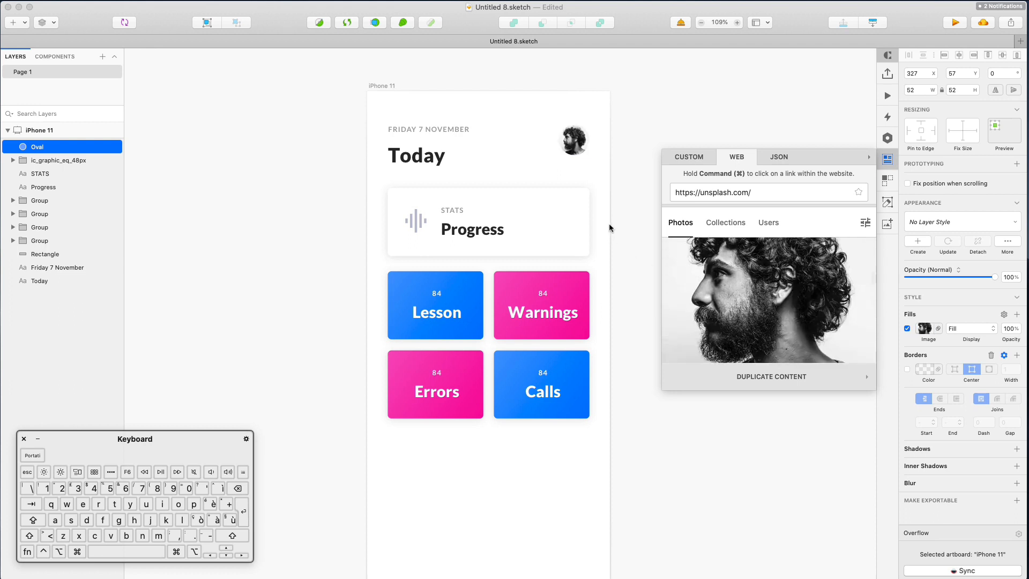
- Deselect the profile circle and close the Craft Data tool
click(627, 200)
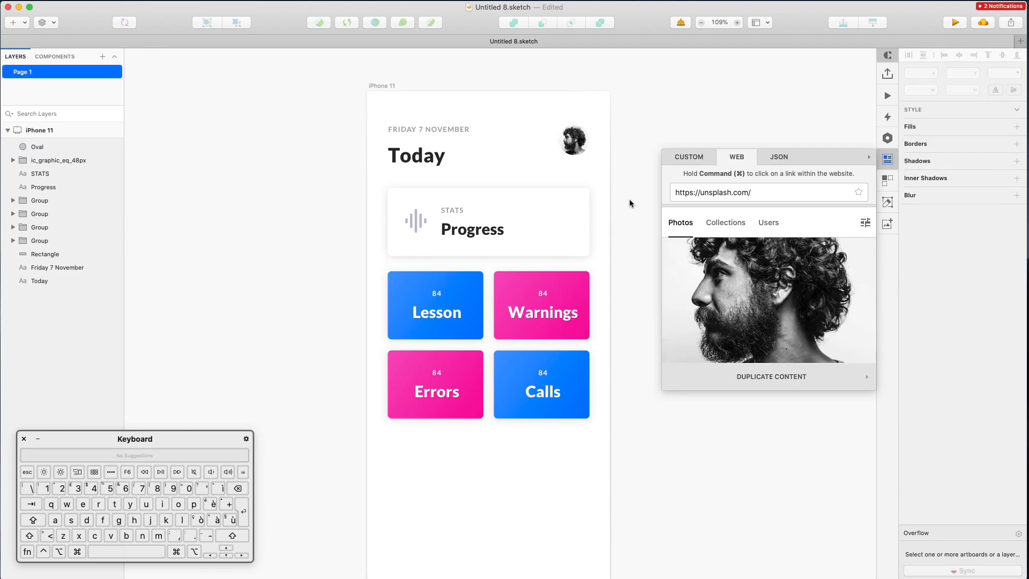
scroll(629, 198, down, 2)
scroll(629, 201, up, 1)
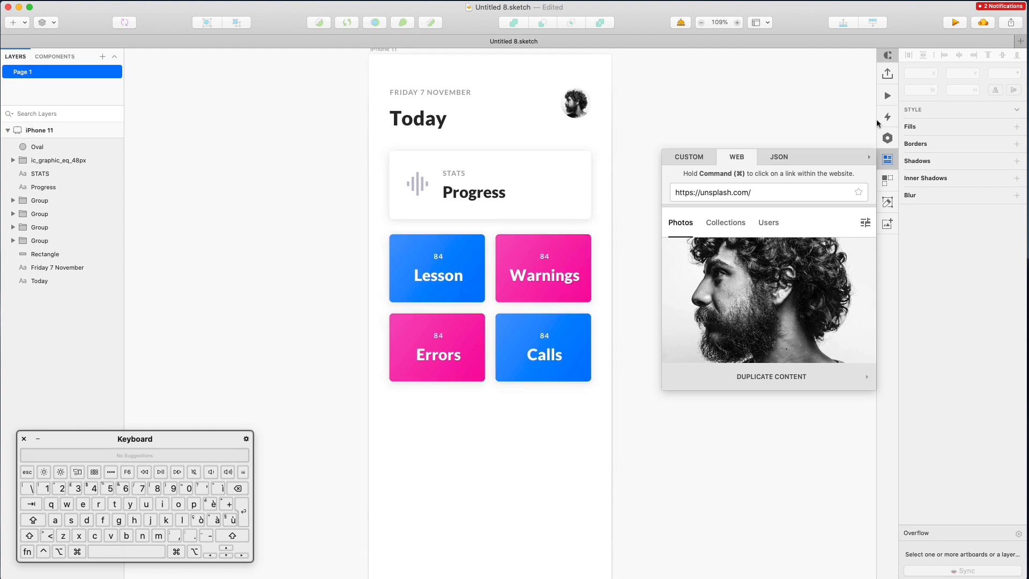
click(887, 161)
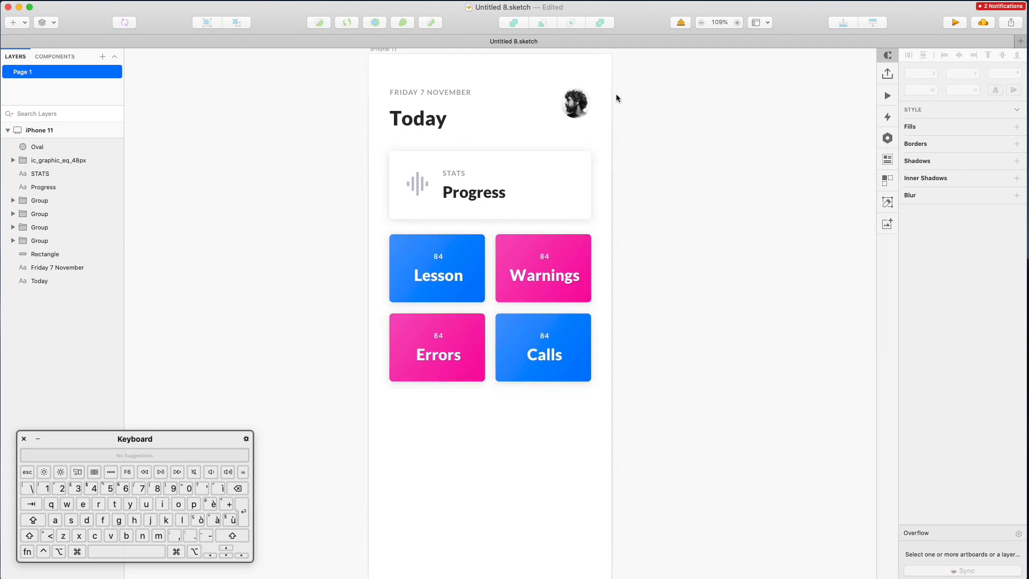
- Copy the STATS and Progress labels from the white card into the empty area below the stat cards
scroll(616, 98, down, 3)
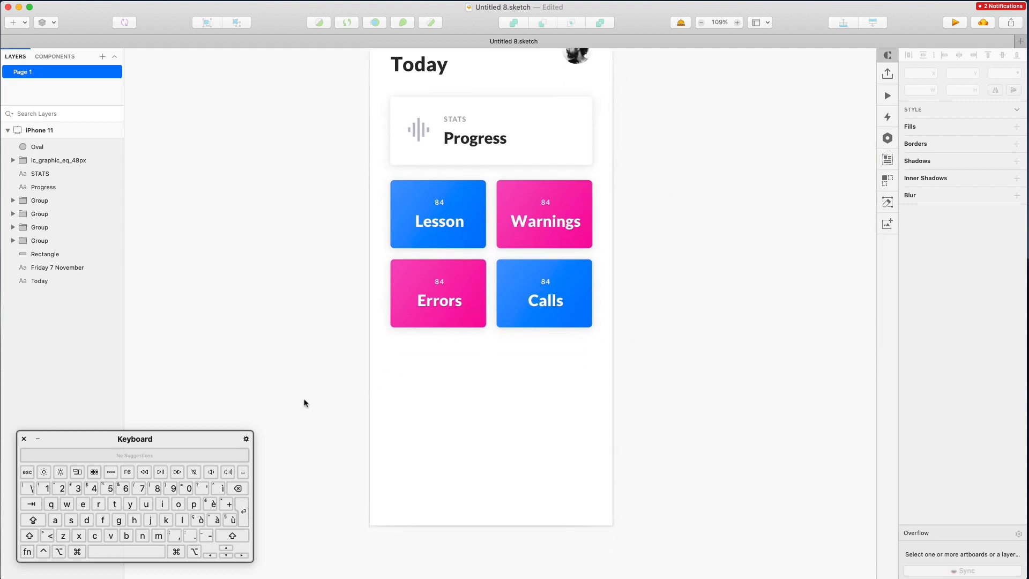
key(super+Tab)
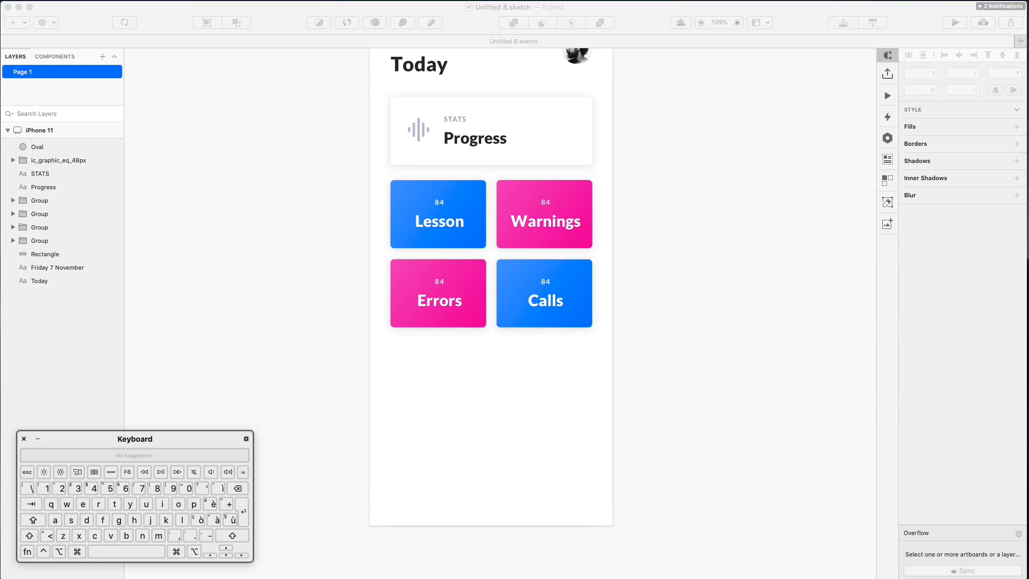
click(454, 122)
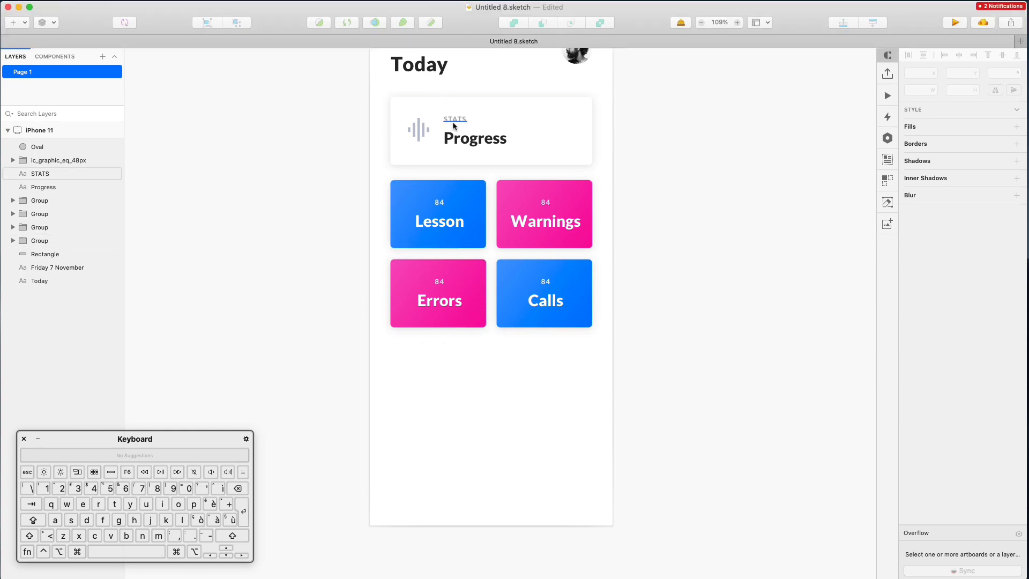
shift+click(456, 139)
drag(456, 140, 451, 375)
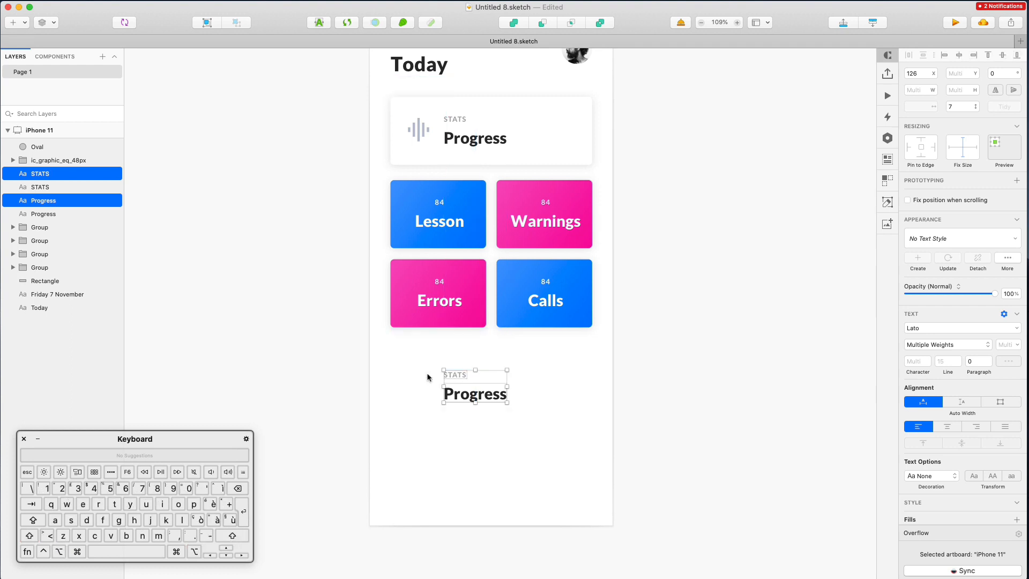
- Delete the Progress copy and duplicate the STATS copy straight down to Y 742
click(609, 413)
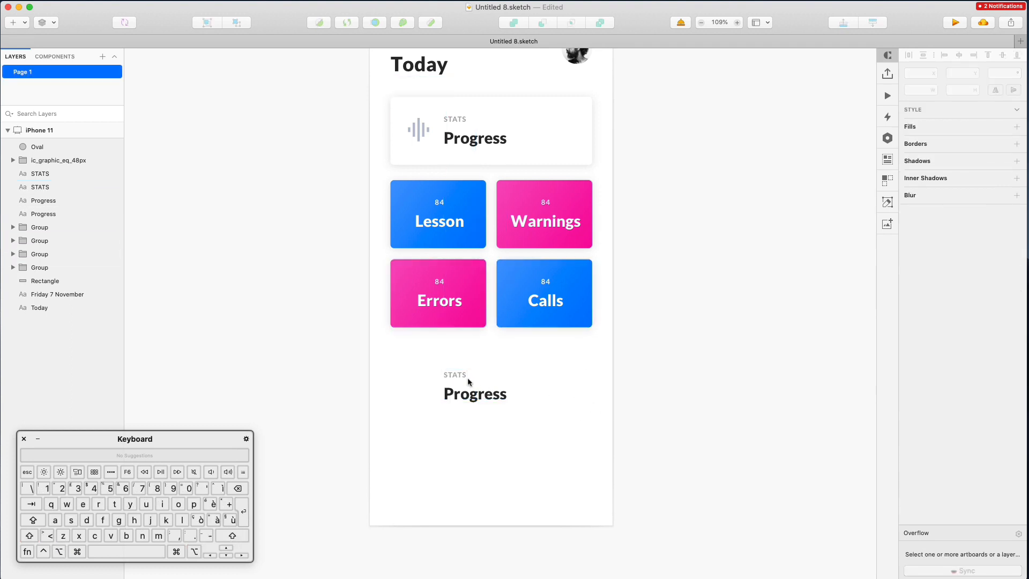
click(474, 396)
key(BackSpace)
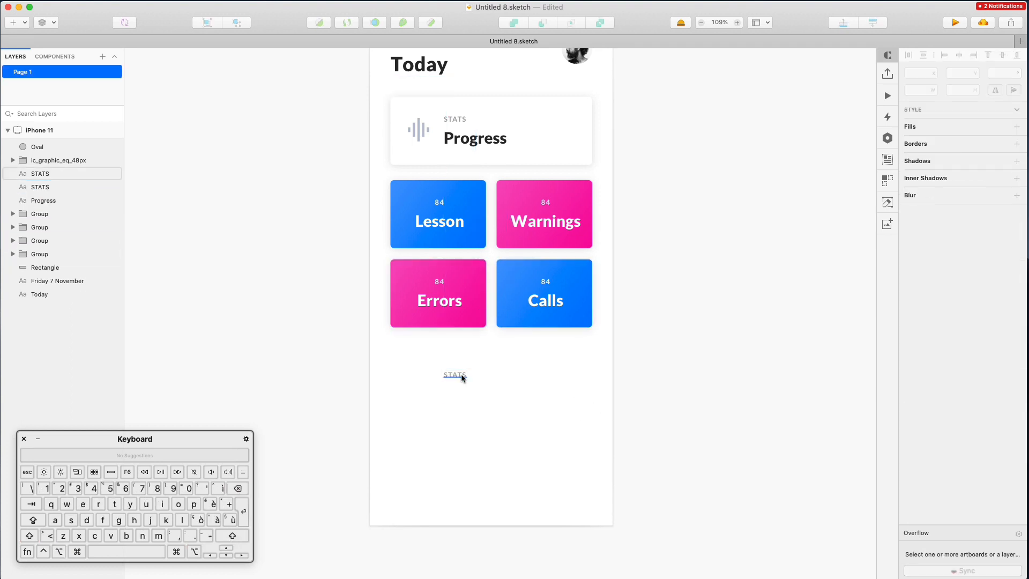
drag(462, 377, 455, 439)
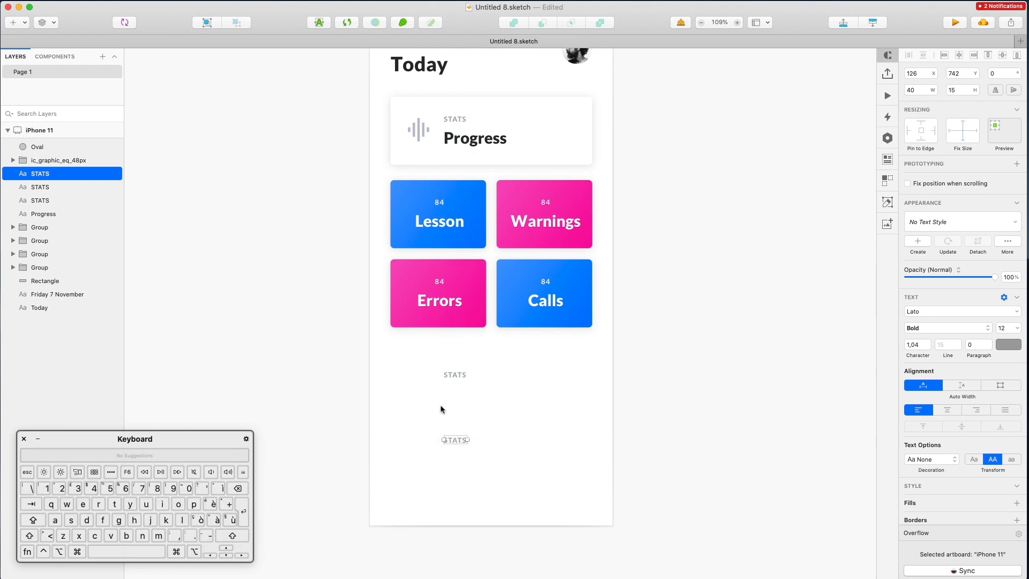
click(492, 407)
- Remove the uppercase transform from the upper STATS copy and change its text to "Keep going, you're doing great!"
click(459, 374)
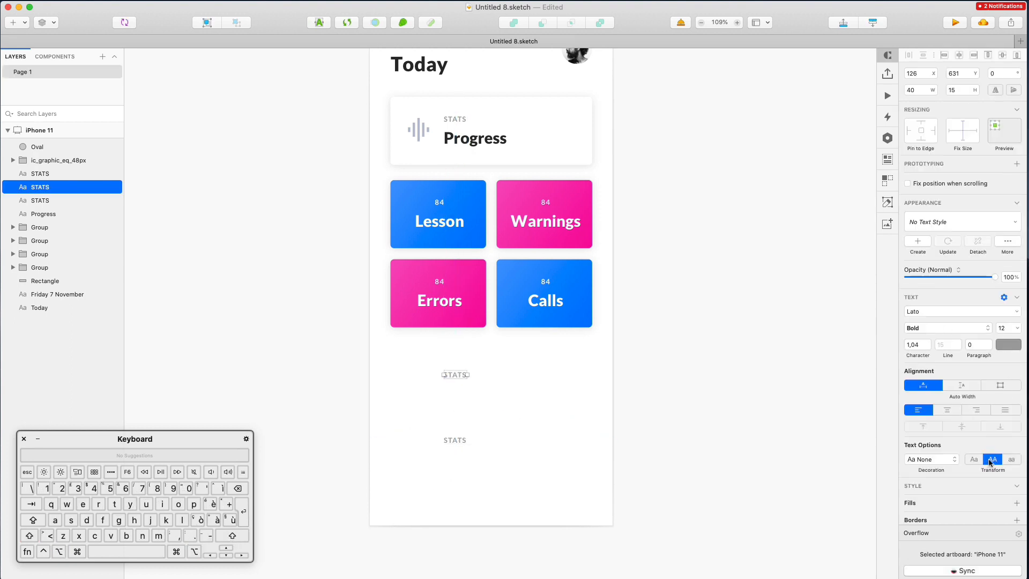
click(974, 459)
double_click(458, 375)
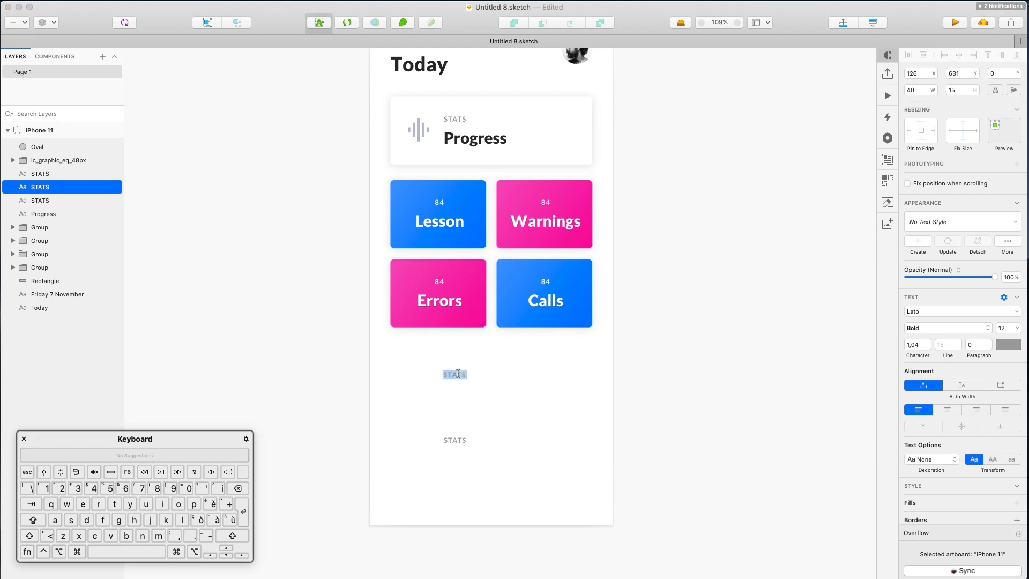
key(shift)
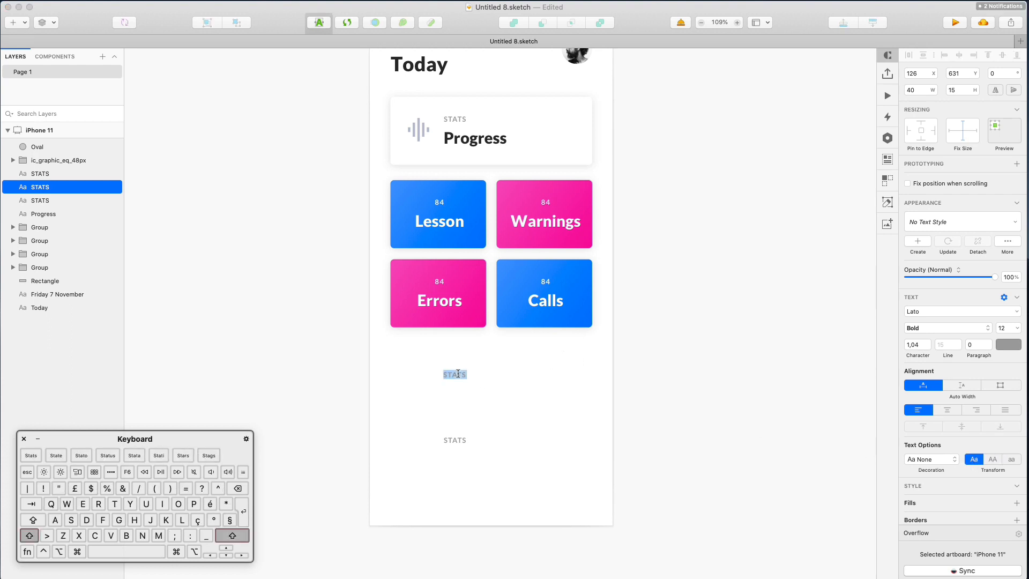
text(Keep )
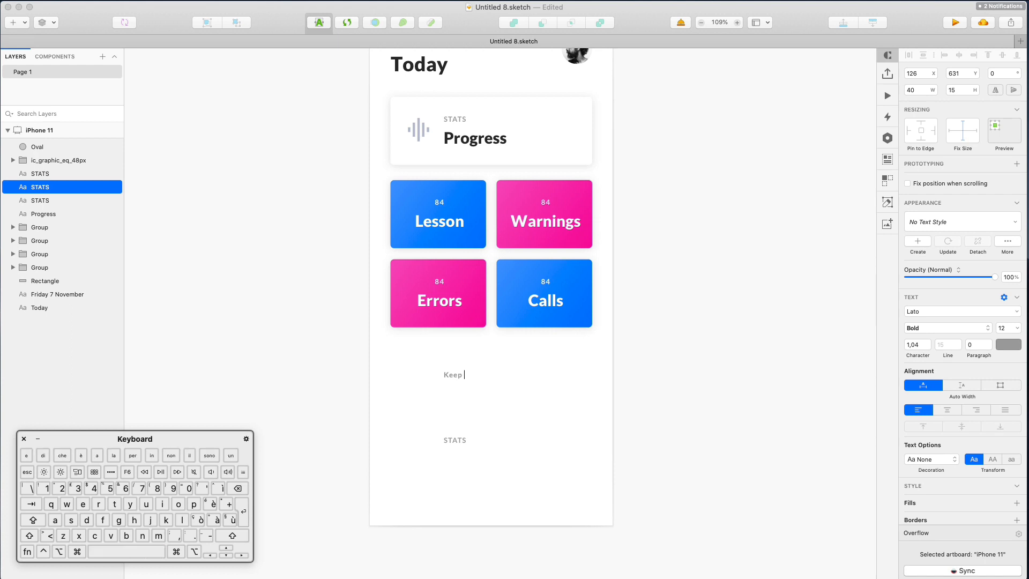
text(going, you're doing gret)
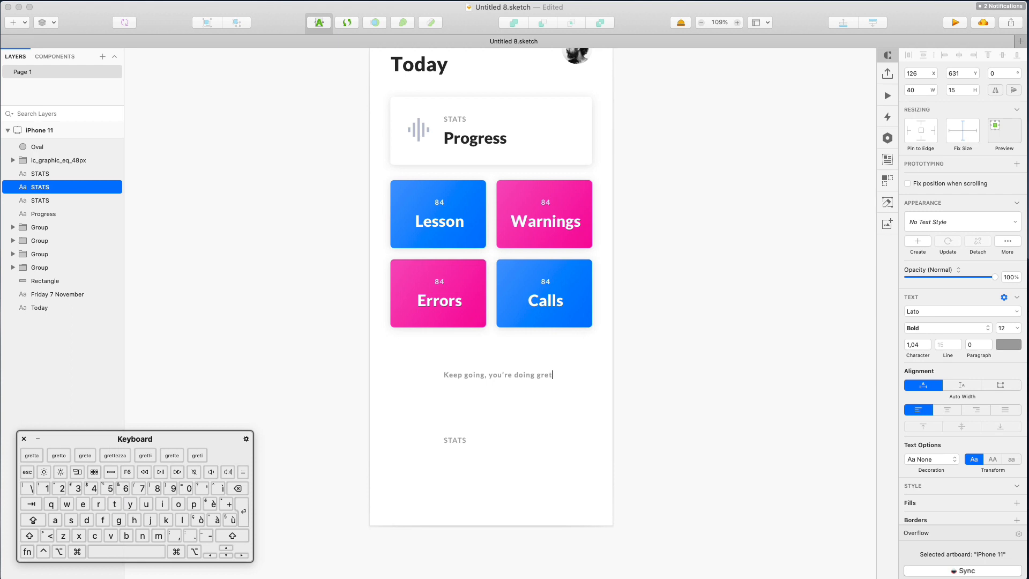
key(BackSpace)
text(at!)
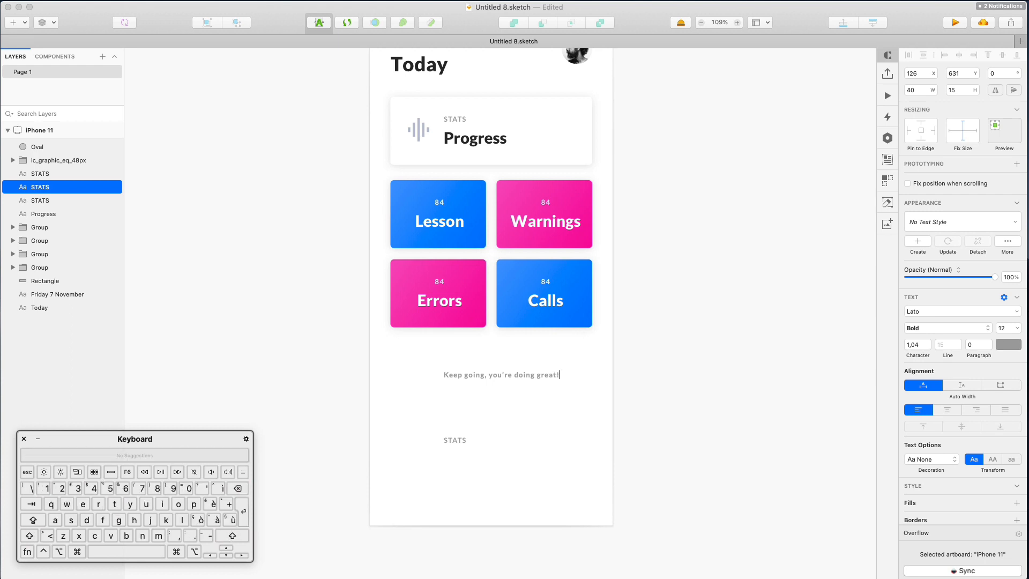
click(691, 349)
scroll(691, 350, up, 1)
- Set the "Keep going" message's character spacing to 0 and centre it horizontally on the artboard
click(505, 398)
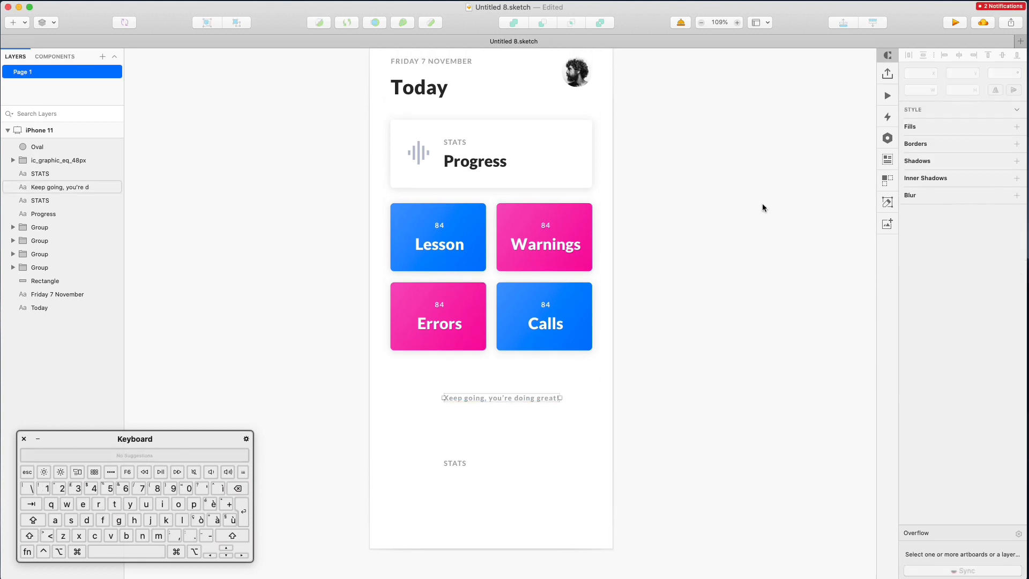
click(959, 55)
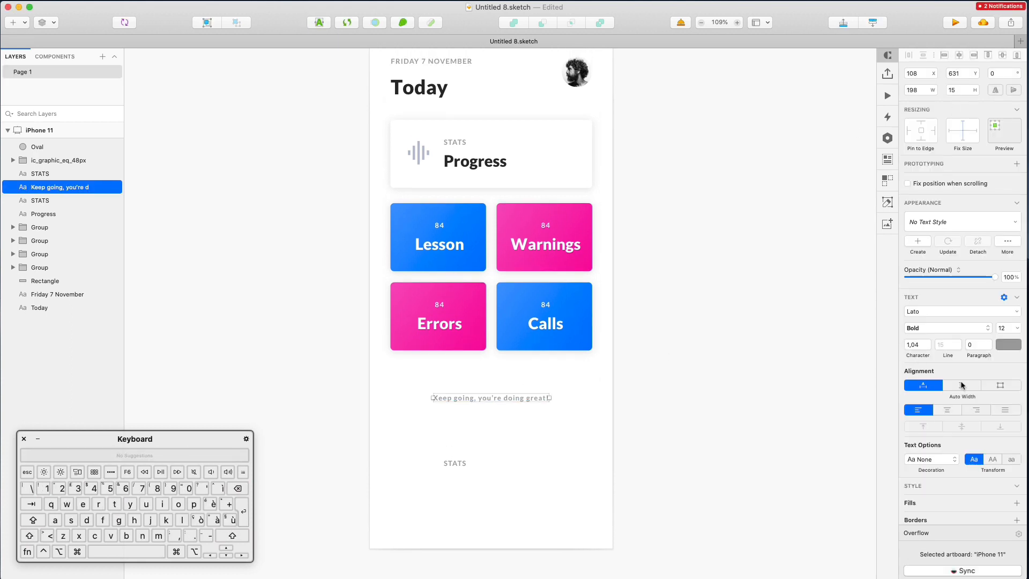
click(917, 345)
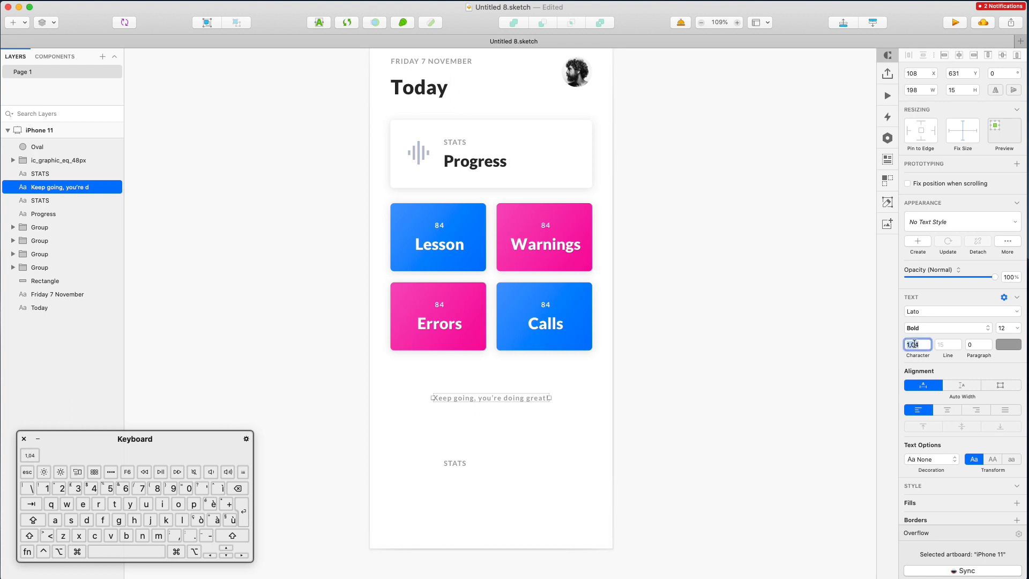
text(0)
key(Return)
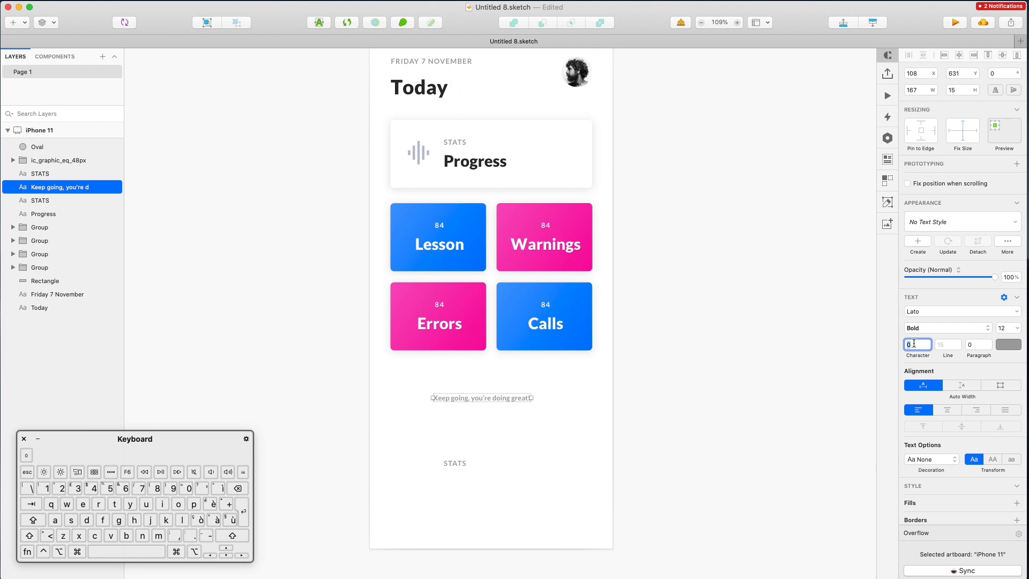
click(960, 55)
- Nudge the "Keep going" message further down in the empty area below the stat cards
key(shift+Down)
key(shift+Down)
key(shift+Down)
key(shift+Down)
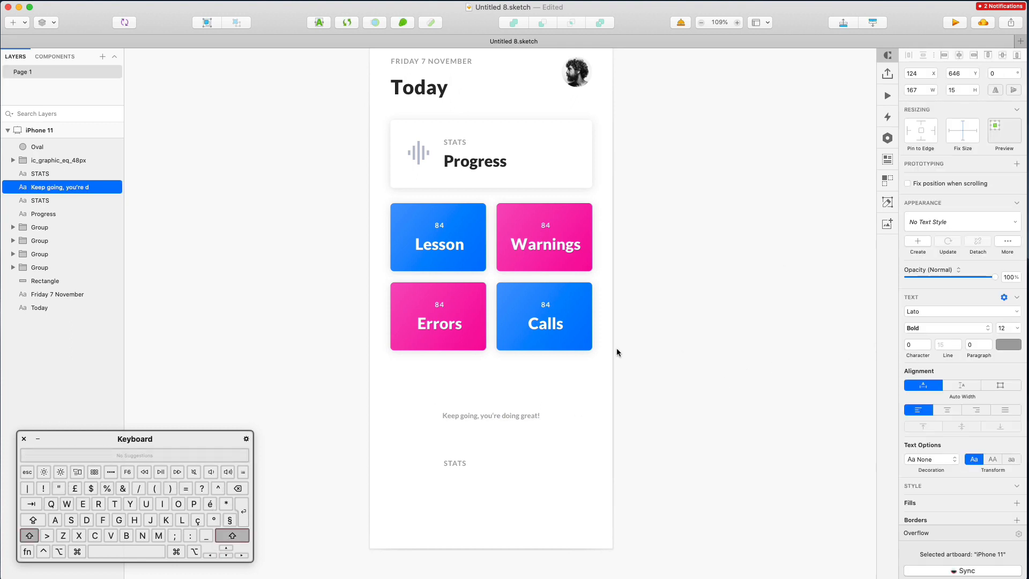
- Duplicate the Calls card's blue rectangle and move the copy straight down to Y 723
super+click(521, 345)
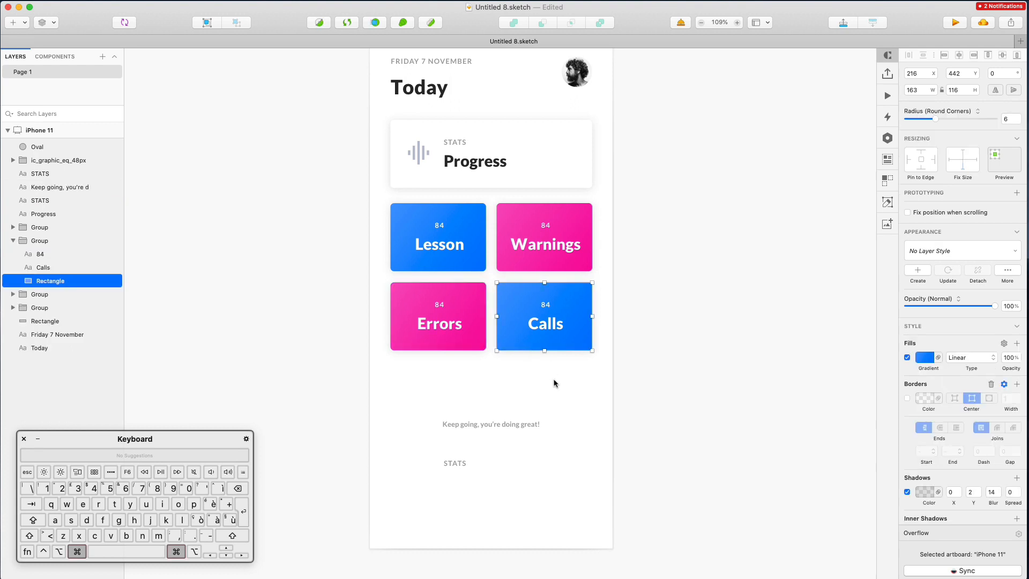
key(super+v)
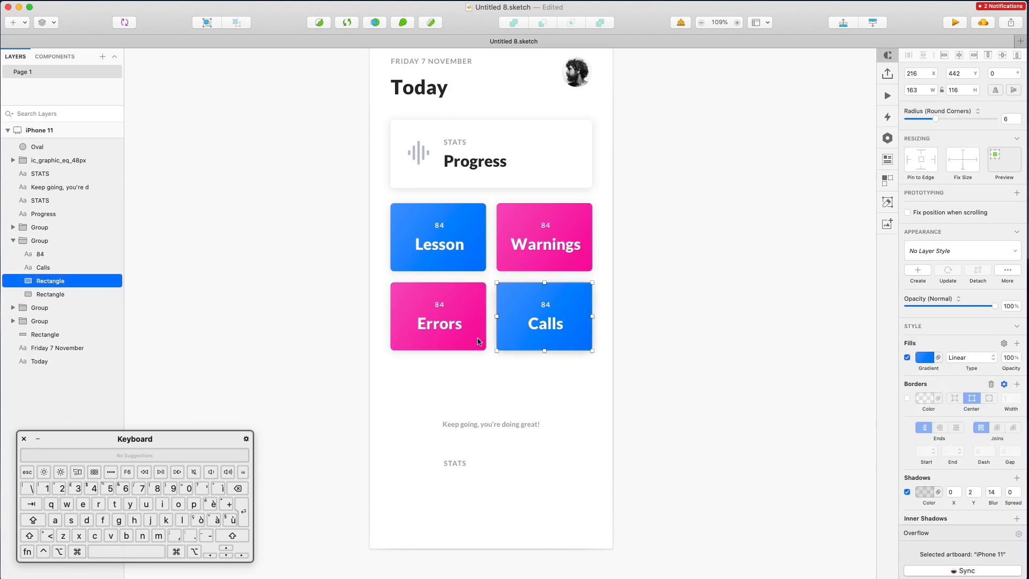
drag(510, 334, 496, 500)
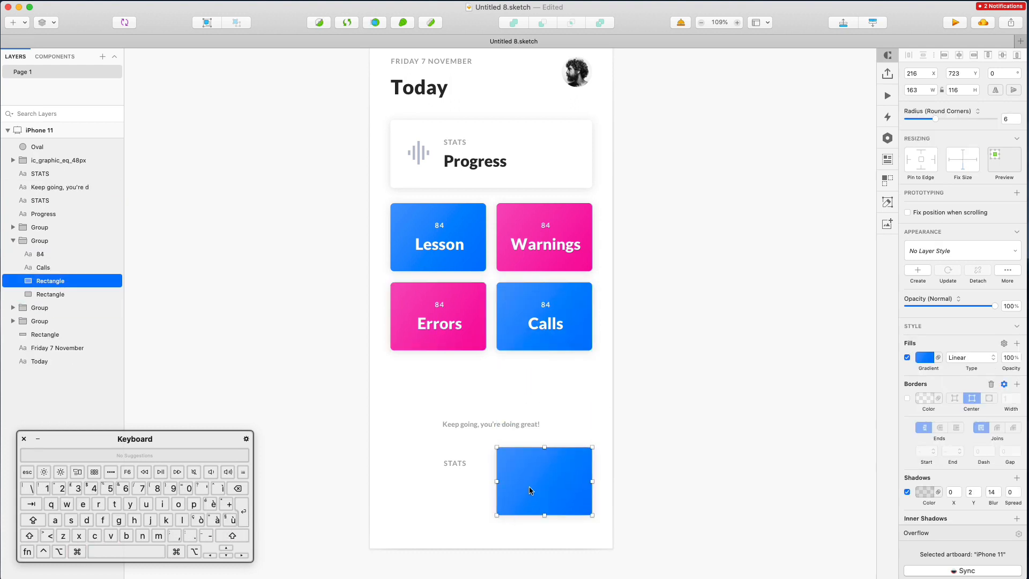
- Resize the blue rectangle copy to 344 by 55 as a wide button and position it at X 35, Y 774
drag(536, 466, 391, 382)
drag(556, 379, 534, 497)
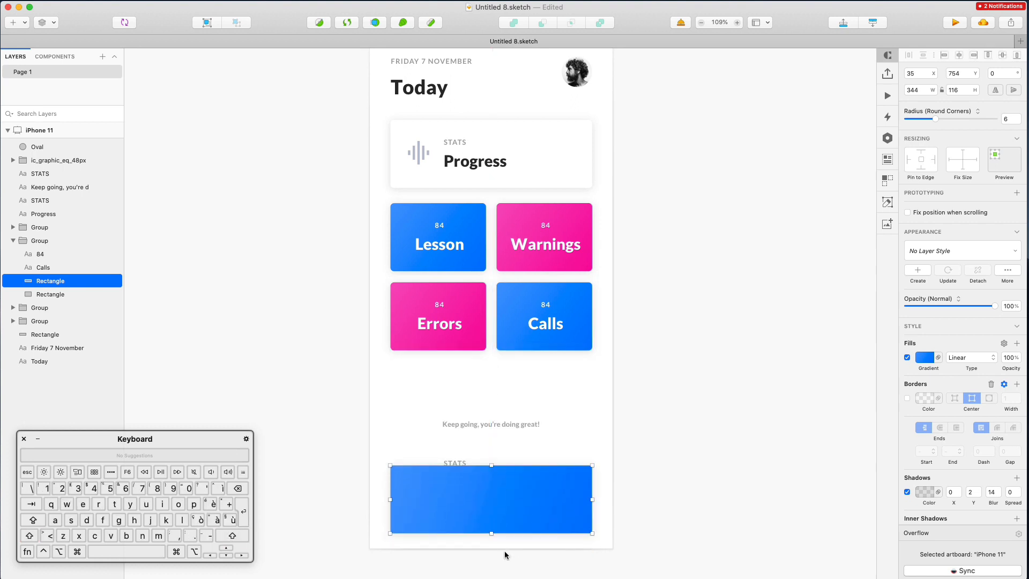
drag(492, 533, 527, 493)
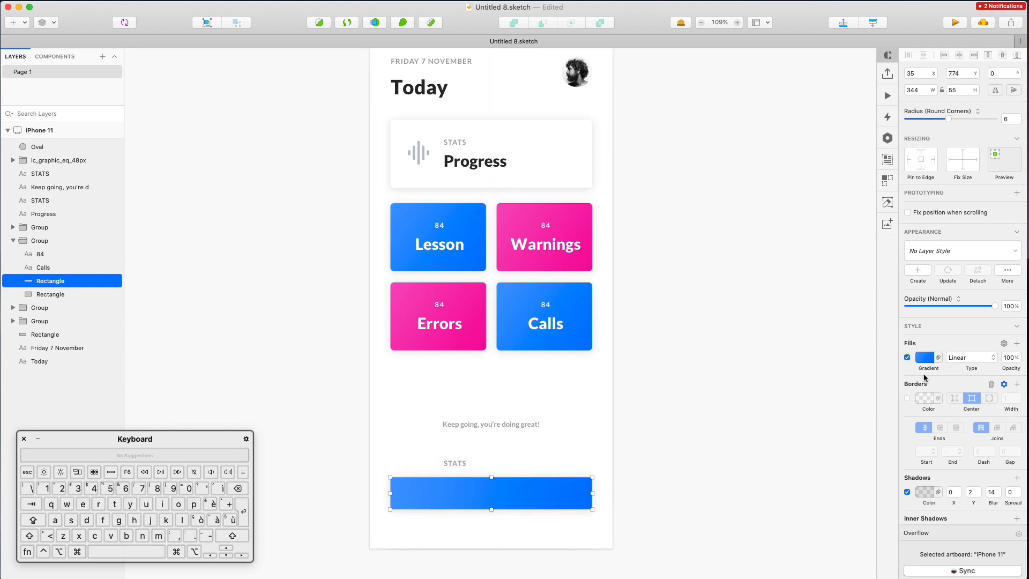
- Move the remaining STATS copy down onto the blue button at Y 792 and change its text to "SEE HISTORY"
drag(464, 460, 465, 493)
double_click(465, 492)
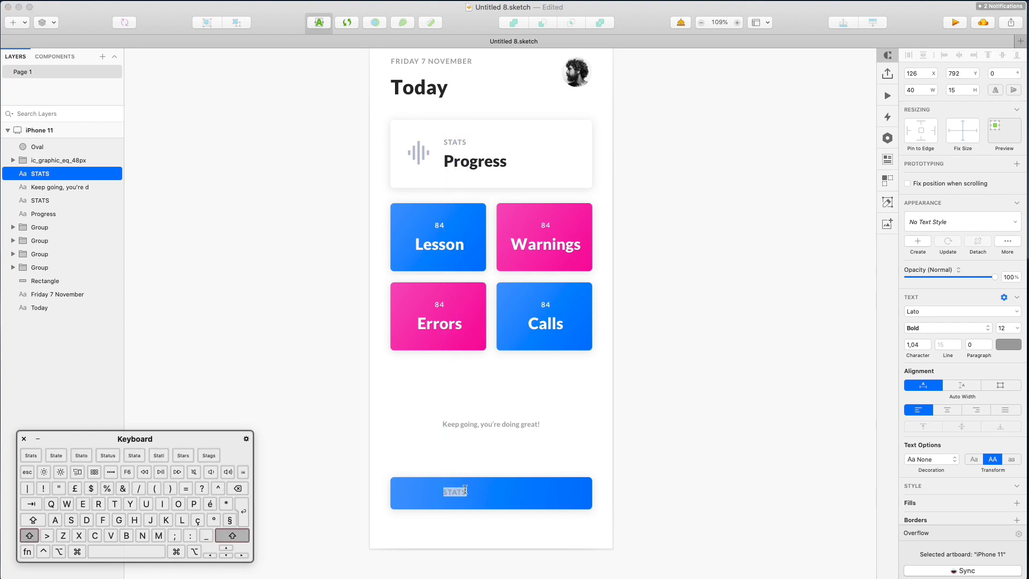
text(SEE HISTORY)
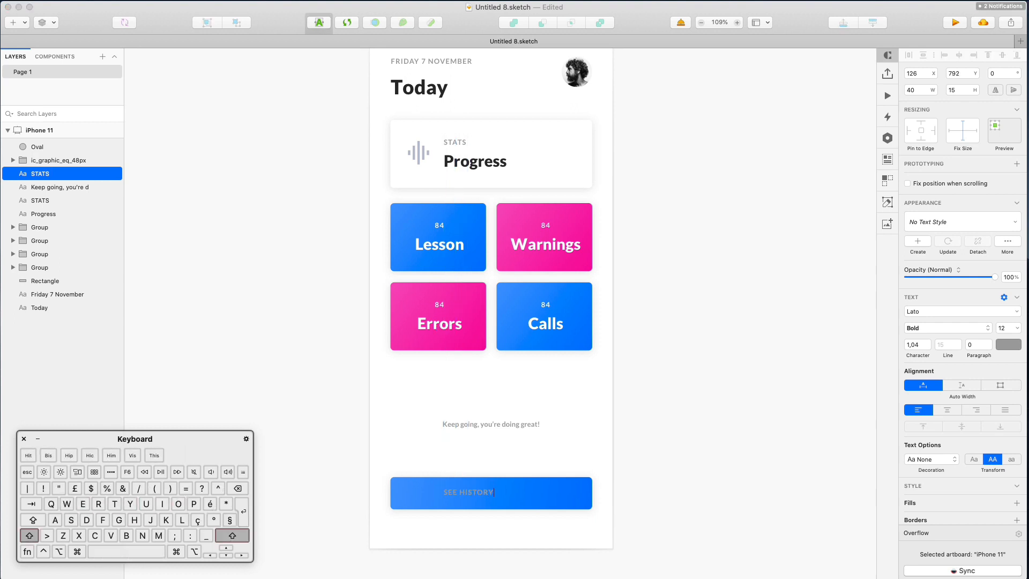
click(616, 448)
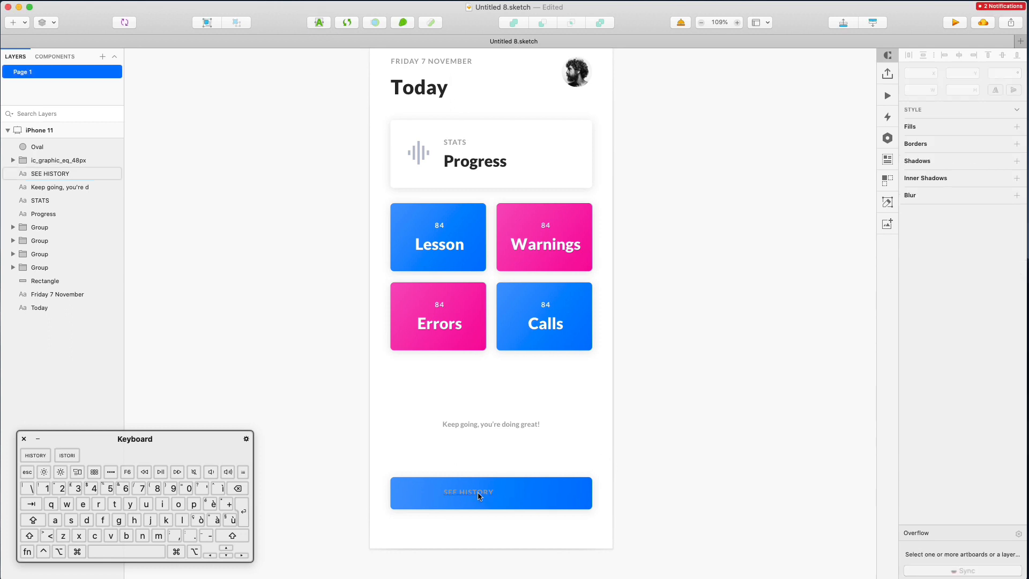
- Centre the SEE HISTORY label horizontally on the blue button
click(479, 493)
shift+click(532, 495)
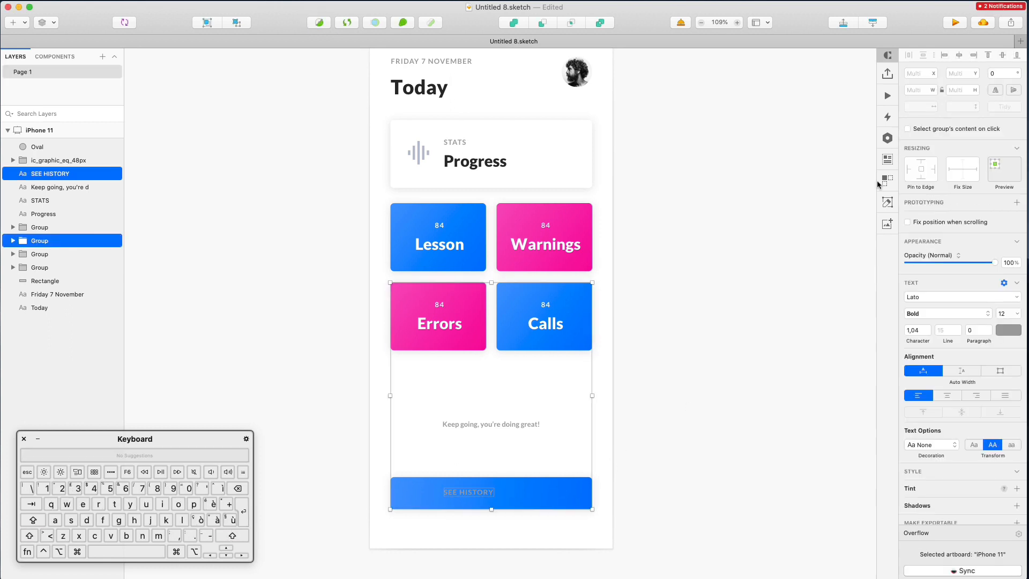
click(959, 55)
click(647, 465)
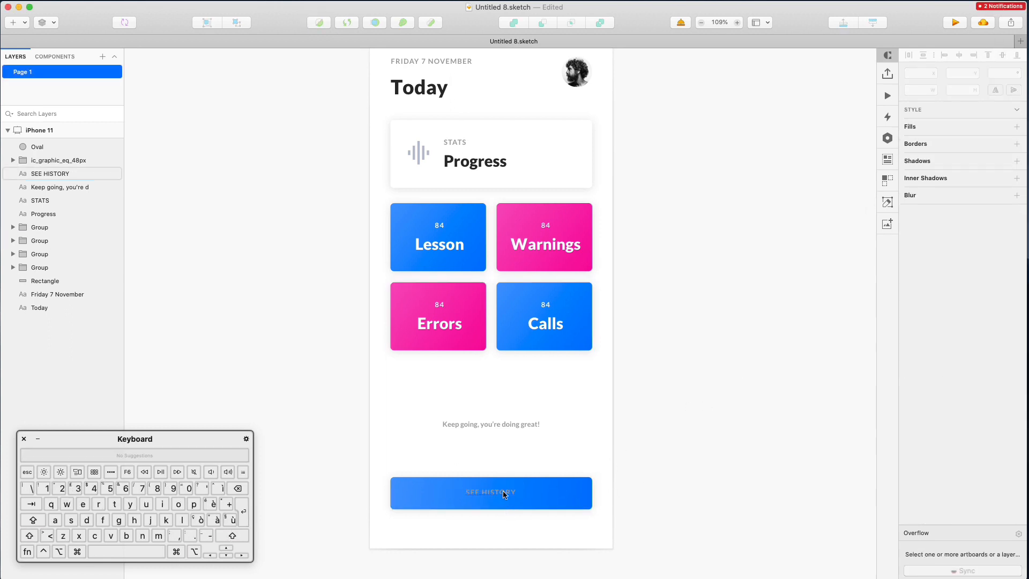
- Set the SEE HISTORY label's text colour to white (FFFFFF)
super+click(504, 493)
click(1009, 346)
drag(985, 386, 708, 309)
click(671, 424)
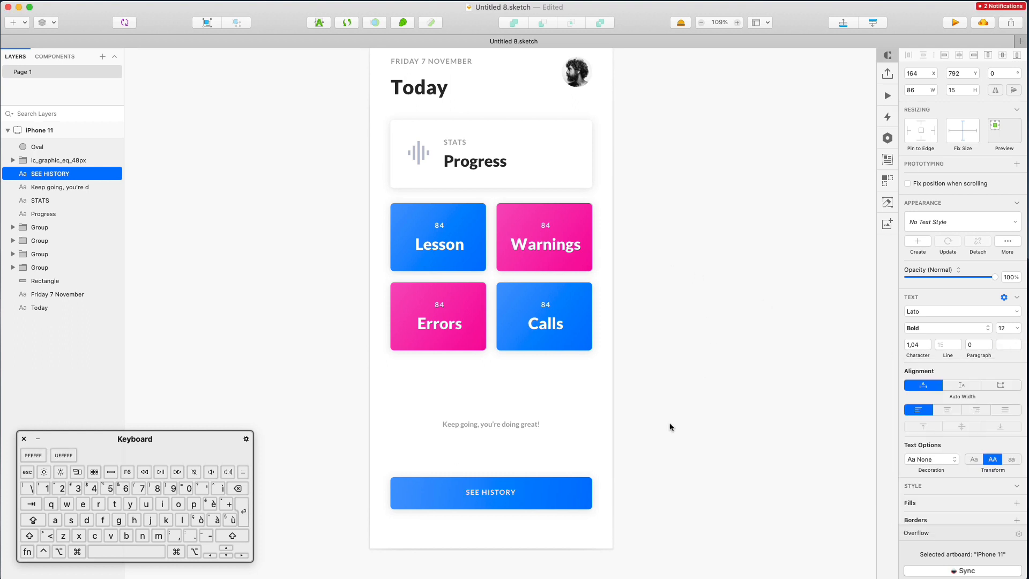
- Increase the SEE HISTORY label's font size to 14
super+click(493, 494)
click(1004, 327)
key(Up)
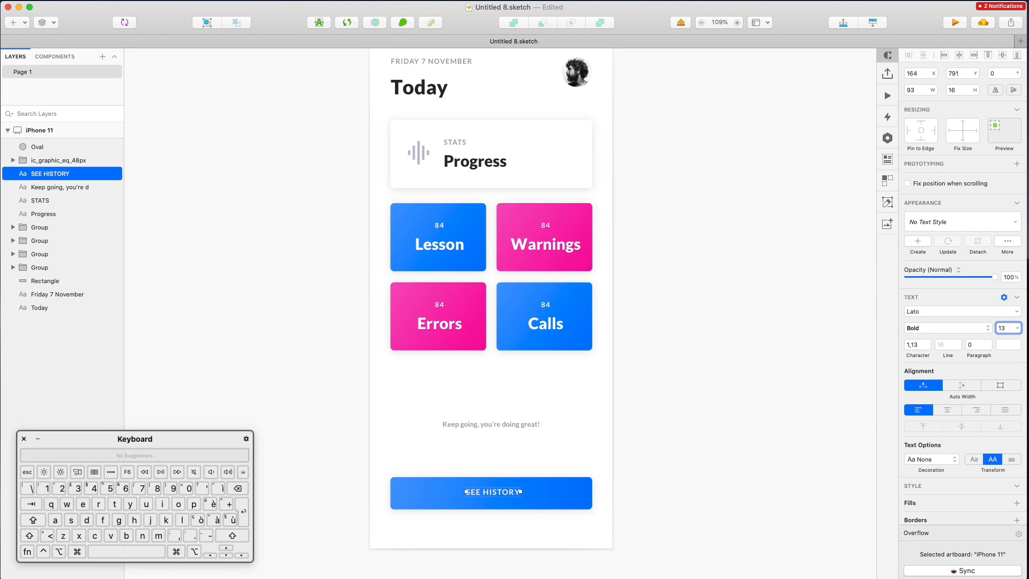
key(Up)
- Re-centre the SEE HISTORY label within the blue button at X 157, Y 791
drag(510, 494, 505, 495)
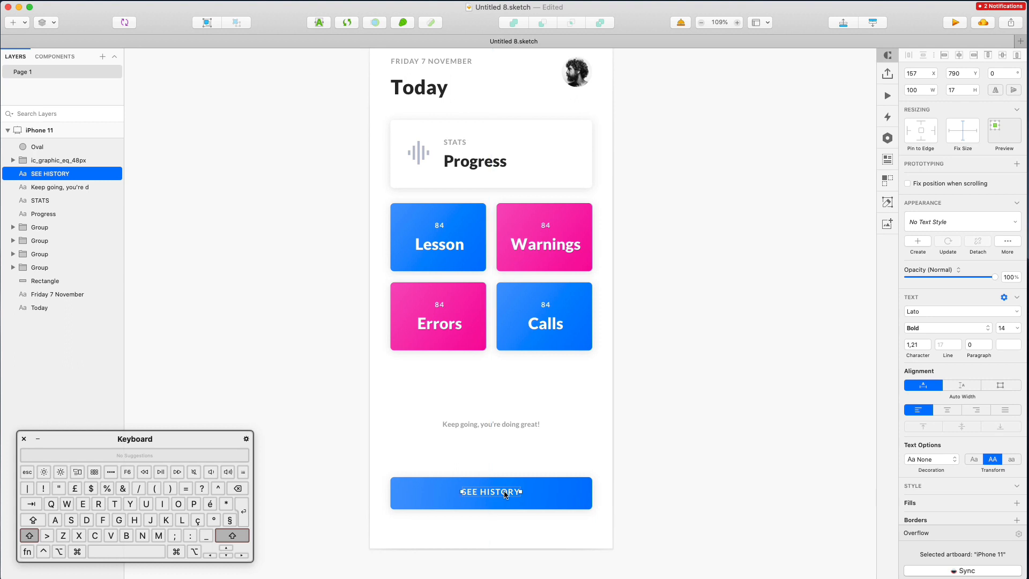
key(Down)
key(Down)
key(Down)
key(Up)
key(Up)
key(Up)
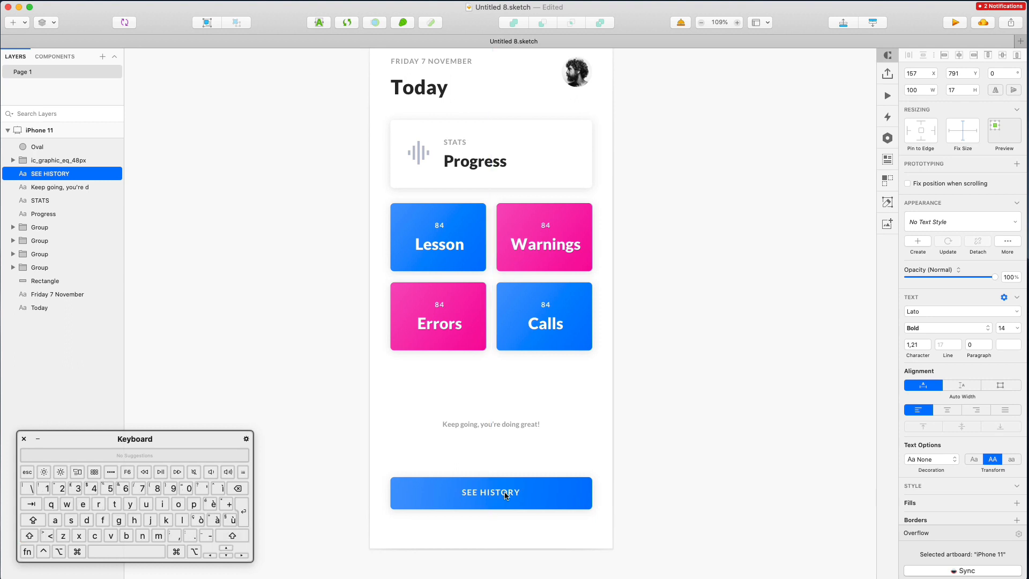
- Recolour the SEE HISTORY label to blue 0666FF by sampling the button's gradient
click(1008, 344)
click(911, 462)
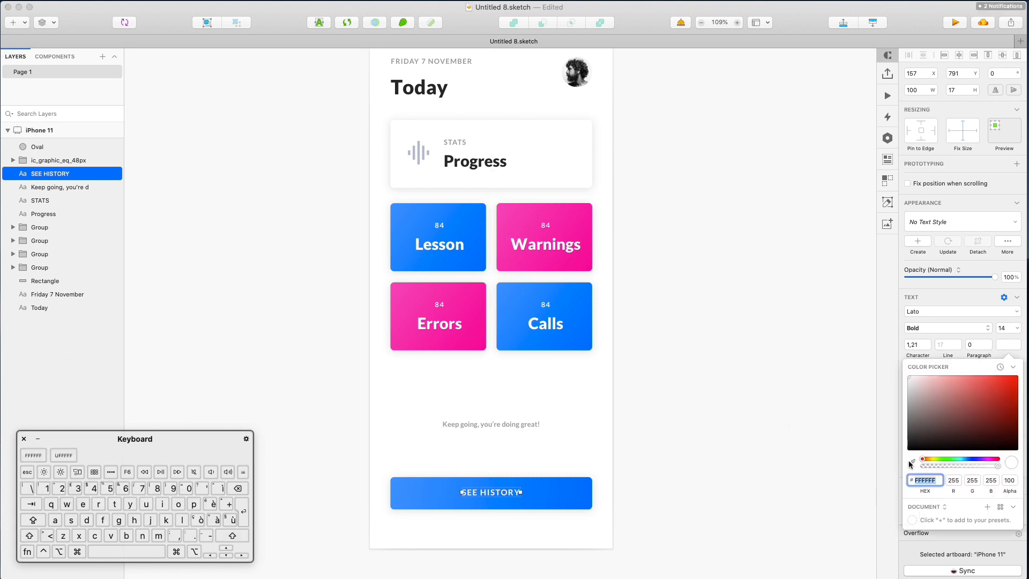
click(576, 491)
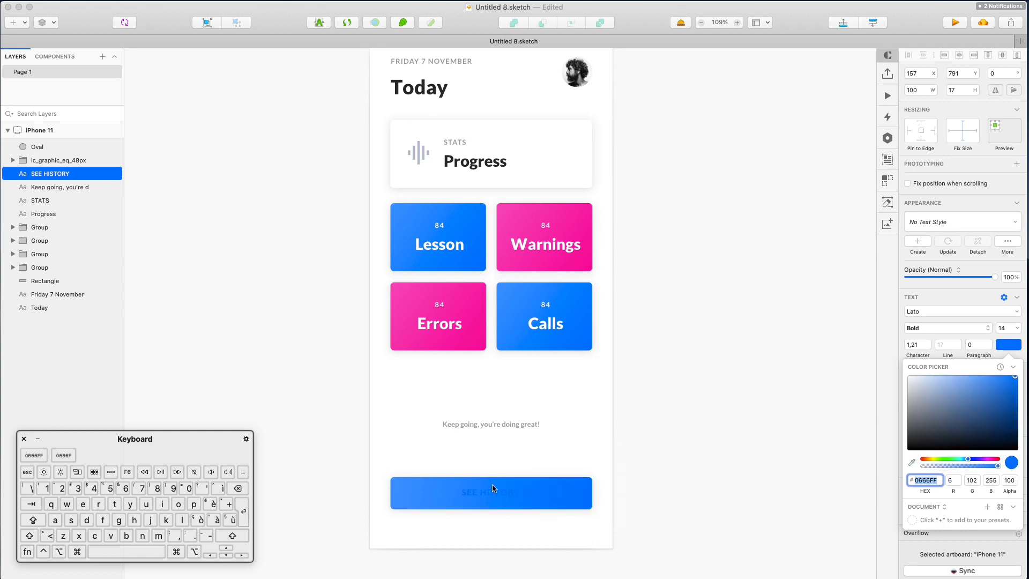
- Lower the SEE HISTORY button rectangle's opacity to 10%
double_click(568, 496)
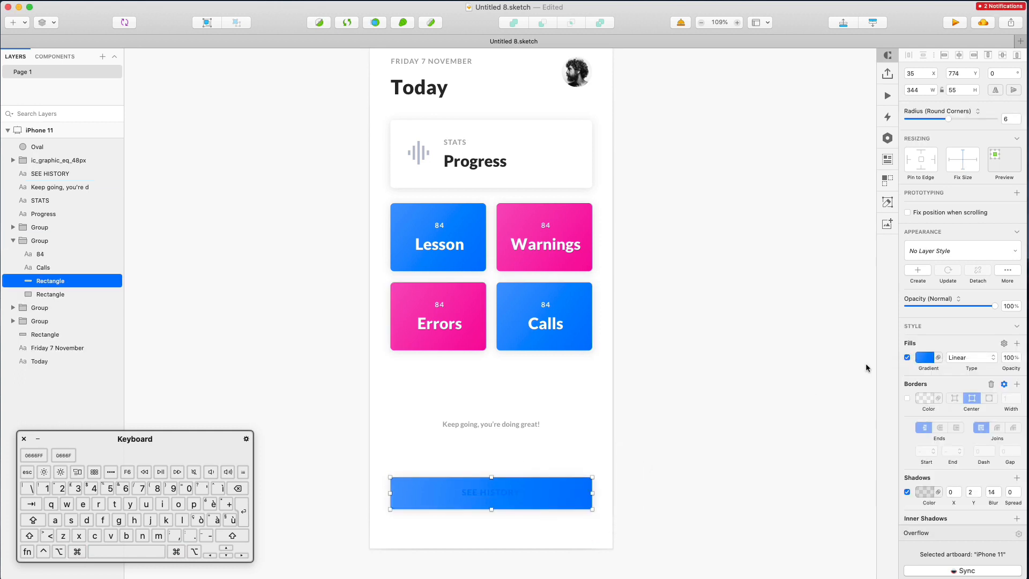
key(1)
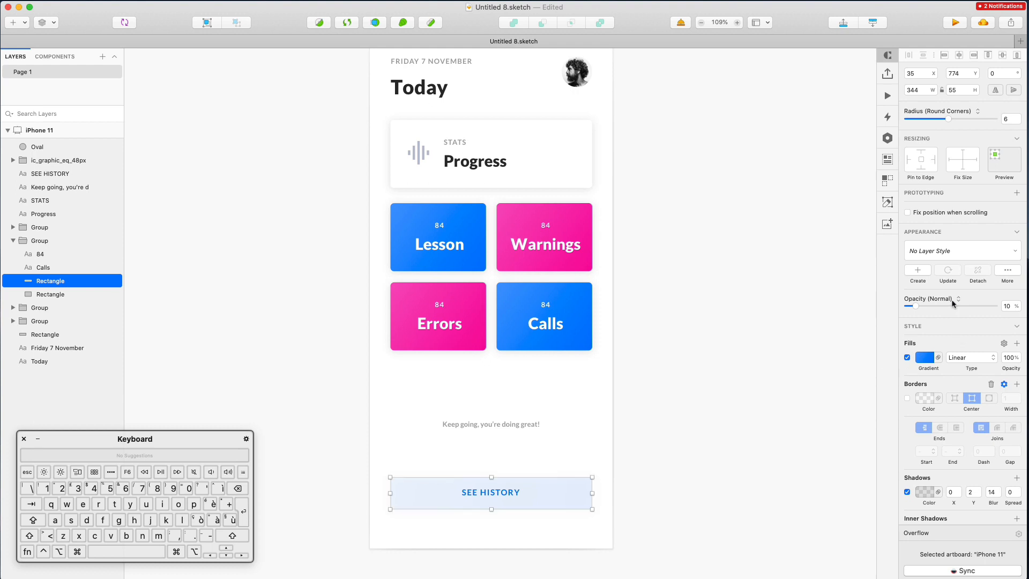
click(671, 430)
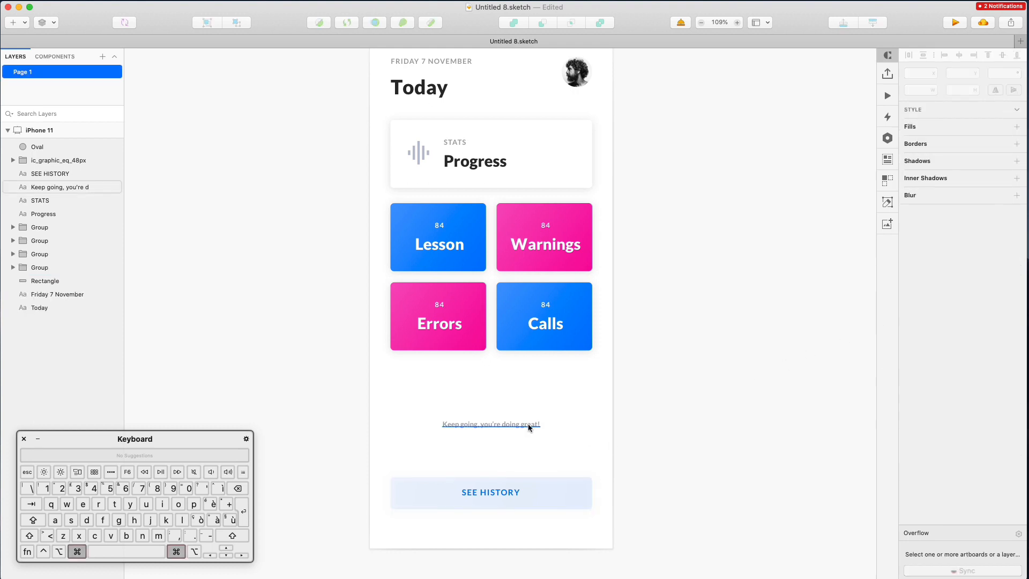
- Move the "Keep going" message down to Y 729, just above the SEE HISTORY button
drag(529, 424, 528, 457)
click(659, 419)
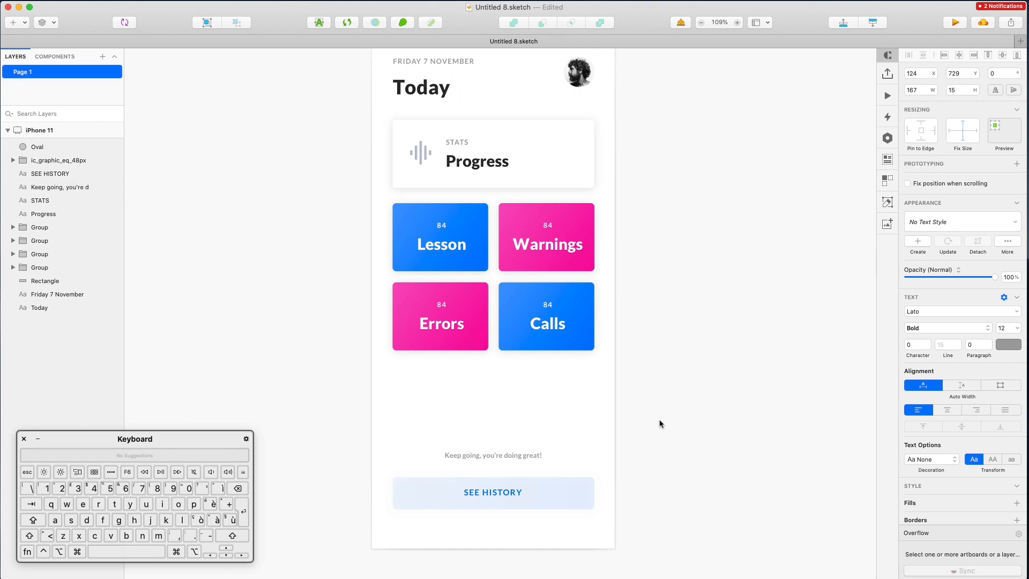
scroll(660, 420, up, 2)
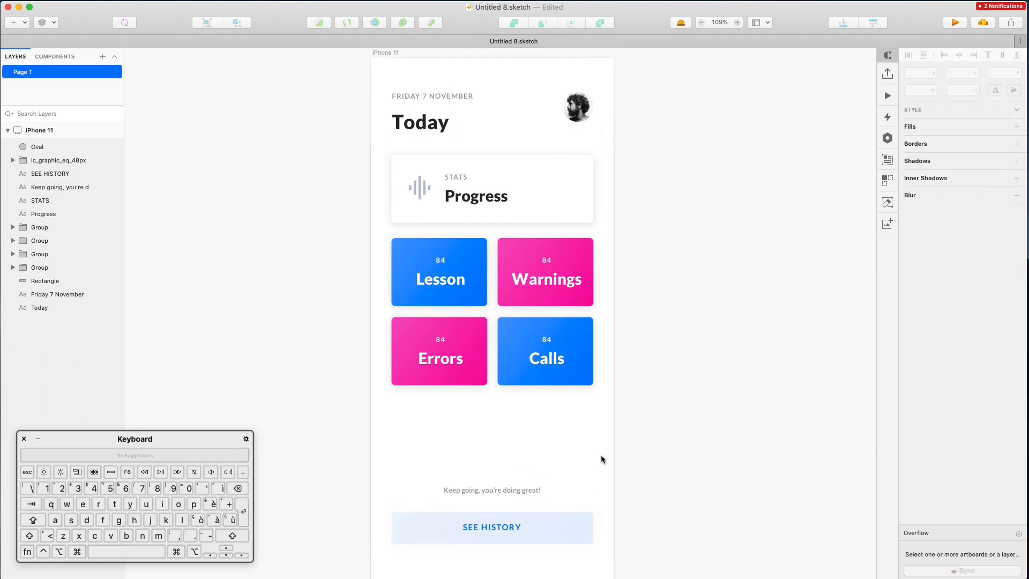
- Move the "Keep going" message back up to Y 660, midway between the stat cards and the button
drag(489, 490, 491, 450)
scroll(553, 434, up, 1)
scroll(553, 434, down, 2)
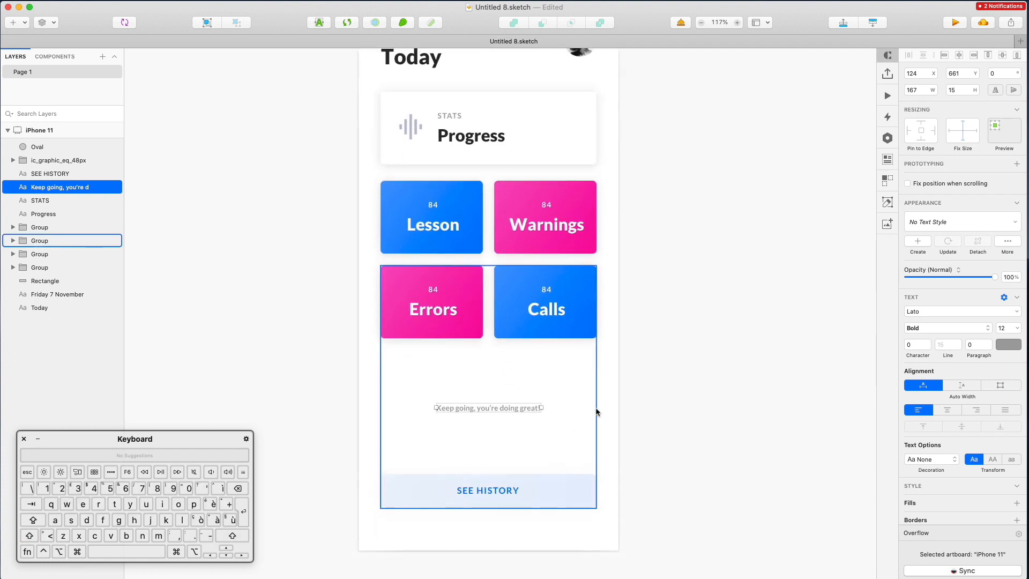
key(Up)
key(Up)
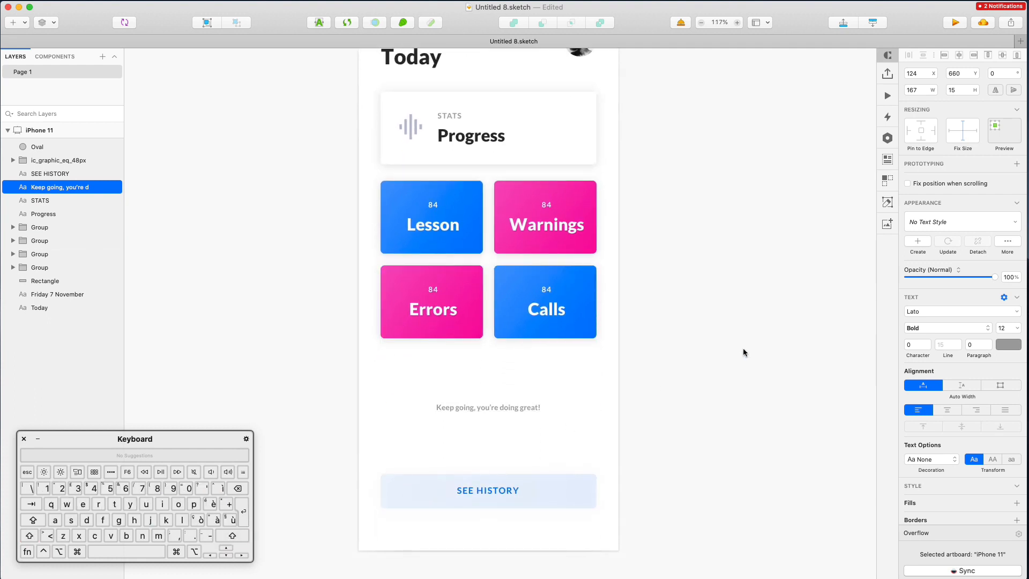
key(ctrl+1)
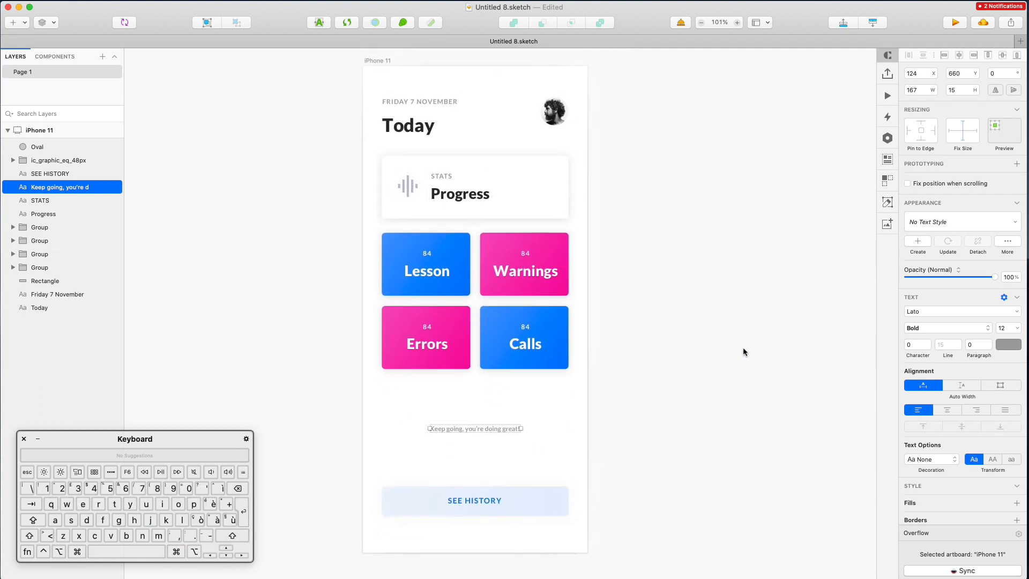
- Move the Progress card's contents and the four stat cards down together by about 14 px
click(744, 348)
drag(328, 164, 631, 374)
key(Down)
key(Down)
key(Down)
key(Down)
key(Down)
key(Down)
key(Down)
key(Down)
key(Down)
key(Down)
key(Down)
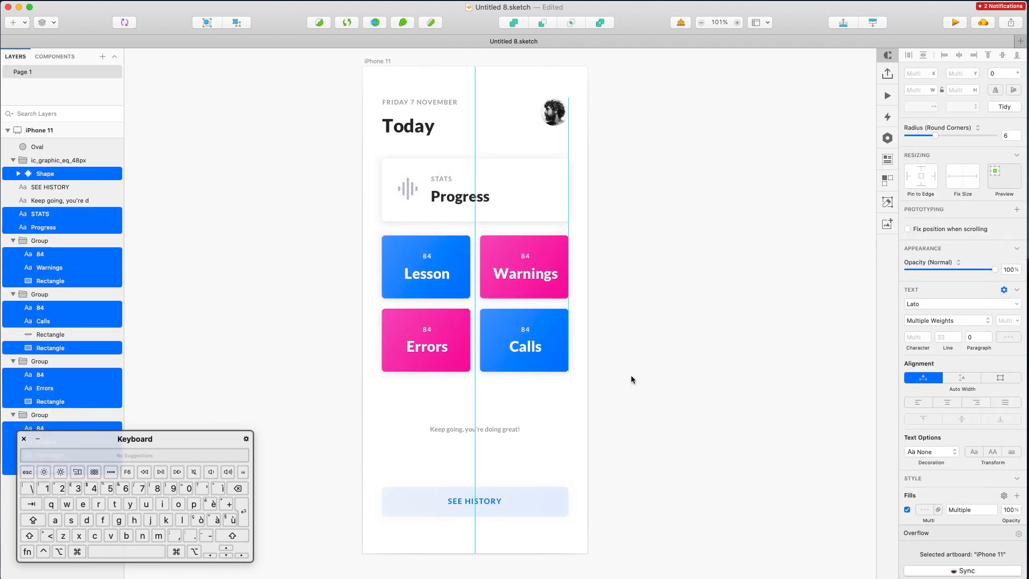
key(Down)
key(Down)
key(Down)
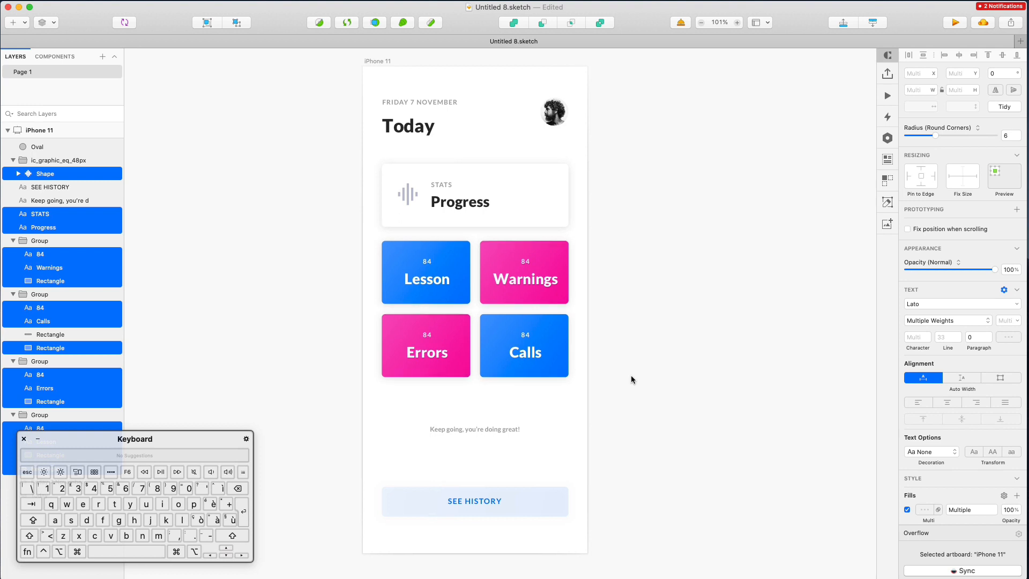
click(636, 372)
scroll(638, 371, down, 3)
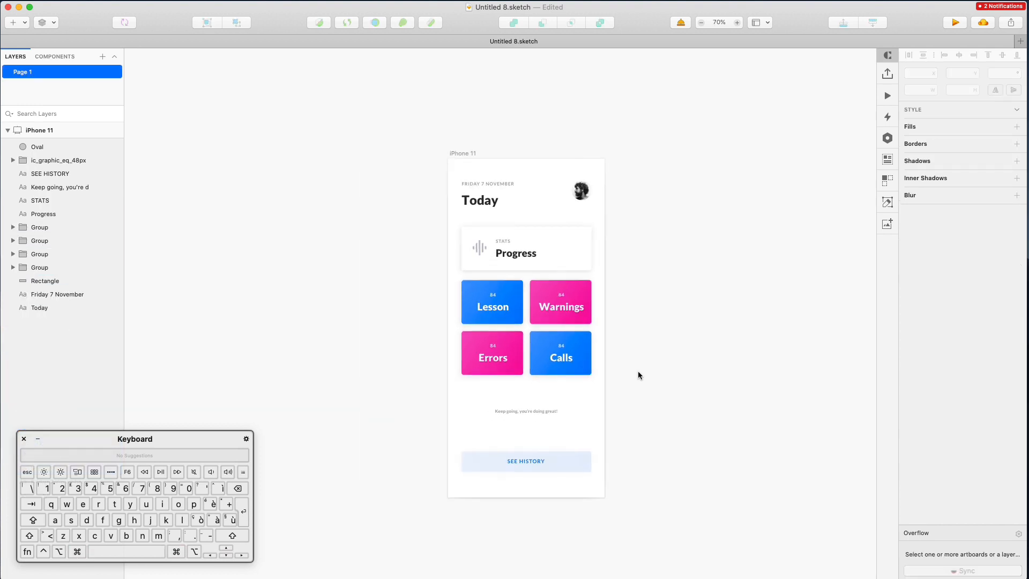
- Shift the Warnings card's gradient to a redder pink, with the first stop FF4495 and the last stop FF0071
scroll(638, 371, up, 6)
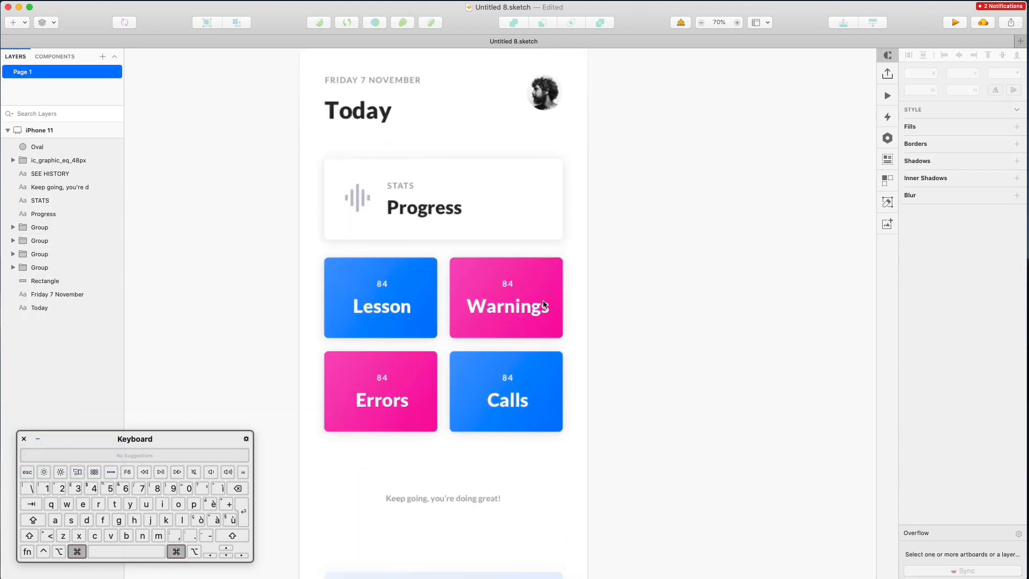
scroll(543, 274, down, 2)
super+click(548, 273)
scroll(548, 273, down, 2)
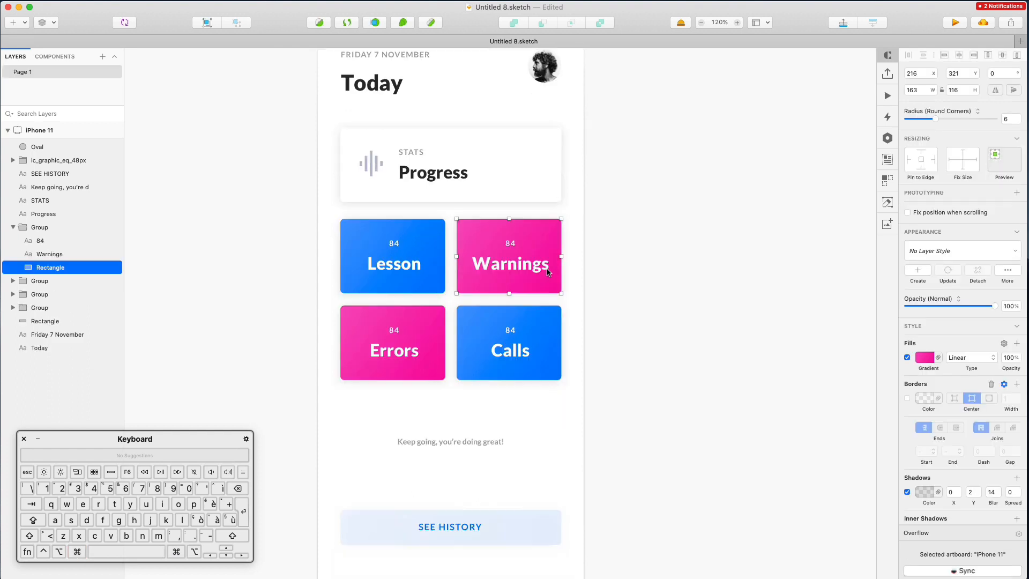
click(922, 361)
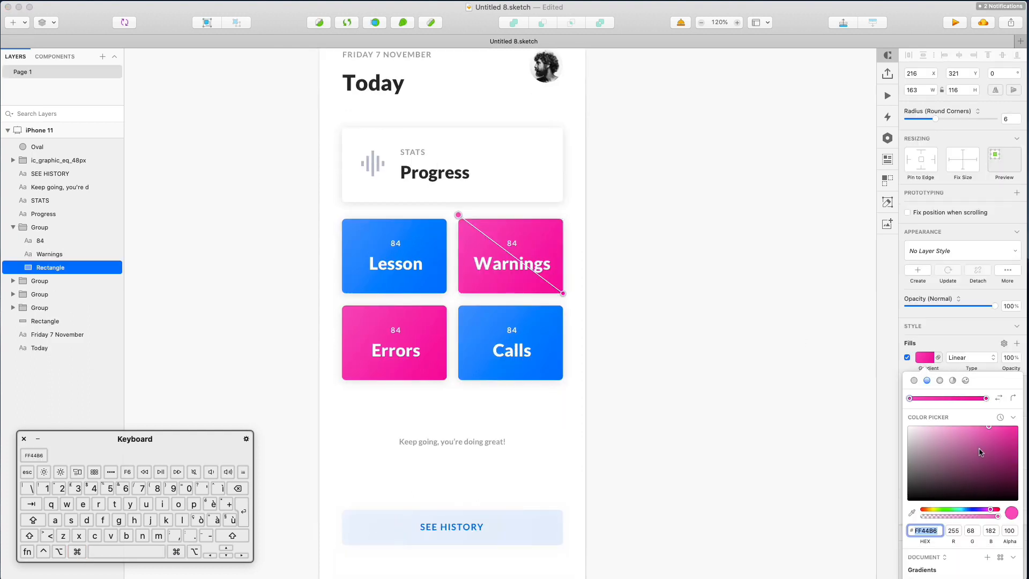
drag(991, 511, 994, 512)
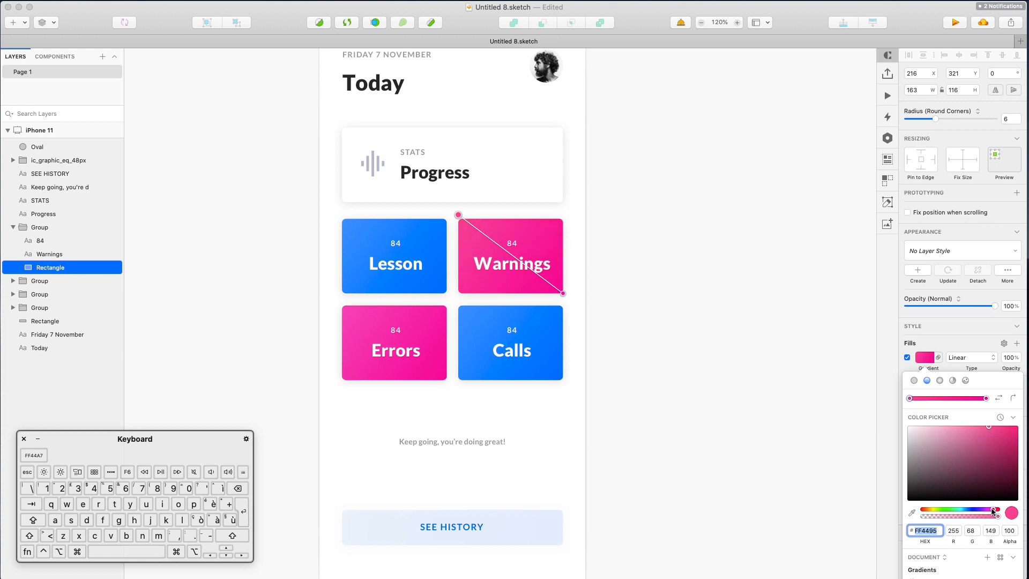
click(985, 399)
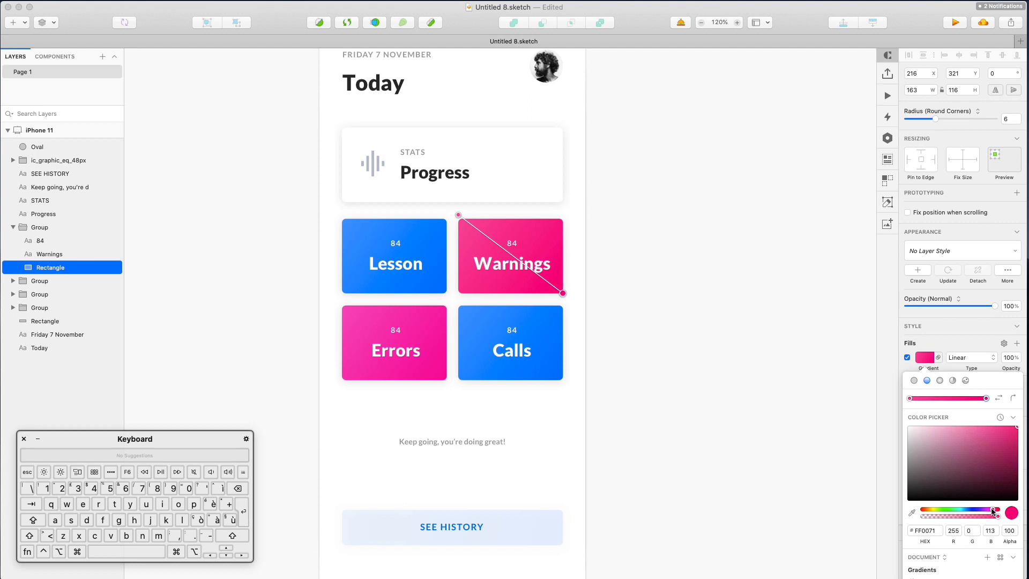
key(Escape)
key(Escape)
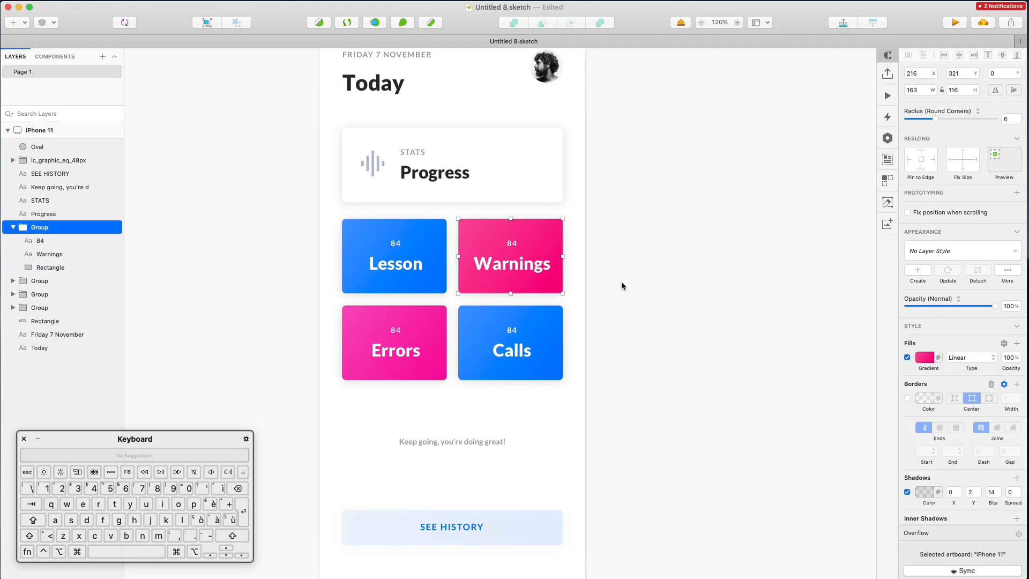
- Fine-tune the first stop of the Warnings card's gradient to FF4998
super+click(549, 232)
super+click(607, 230)
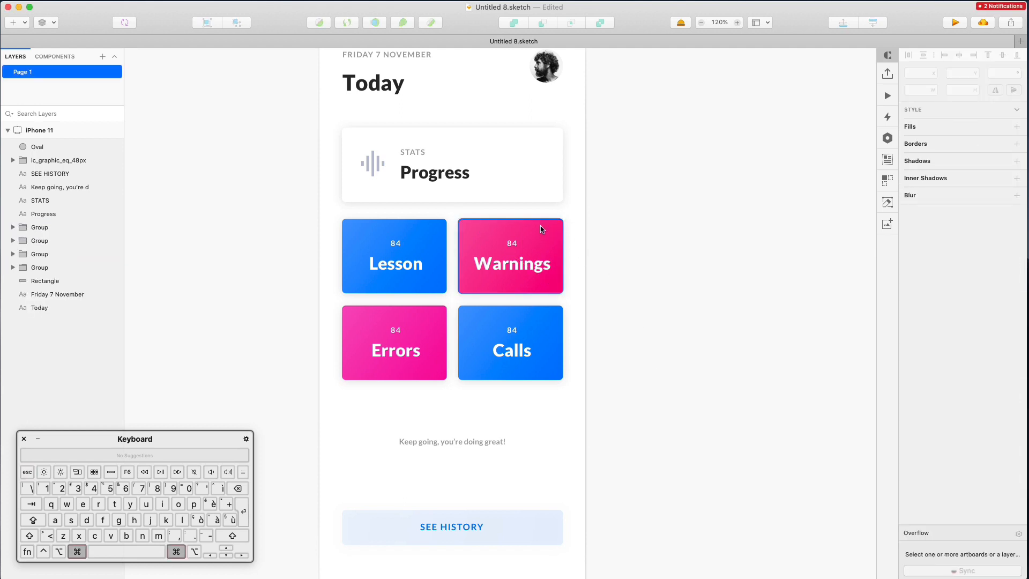
key(super+z)
click(925, 358)
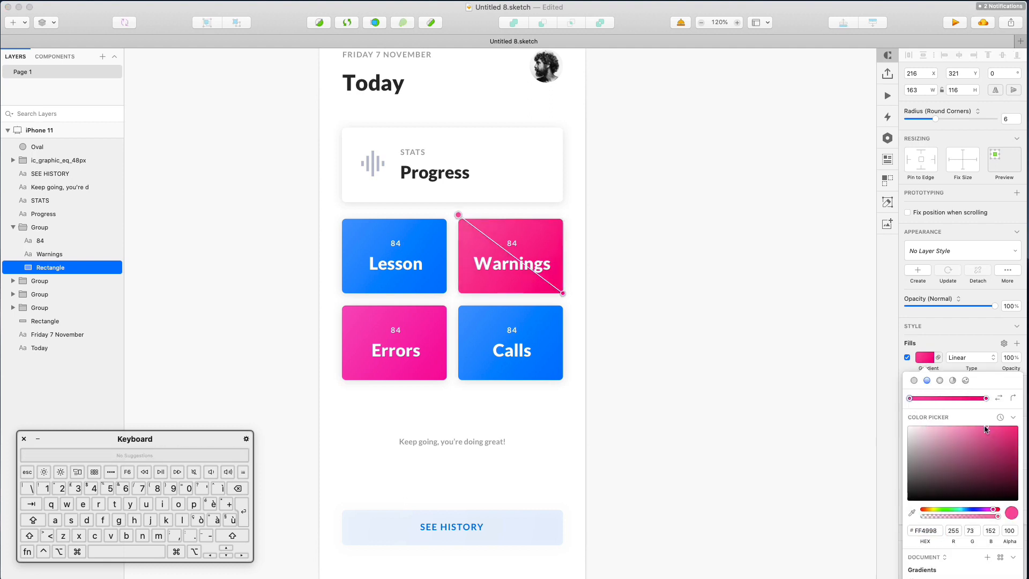
key(Escape)
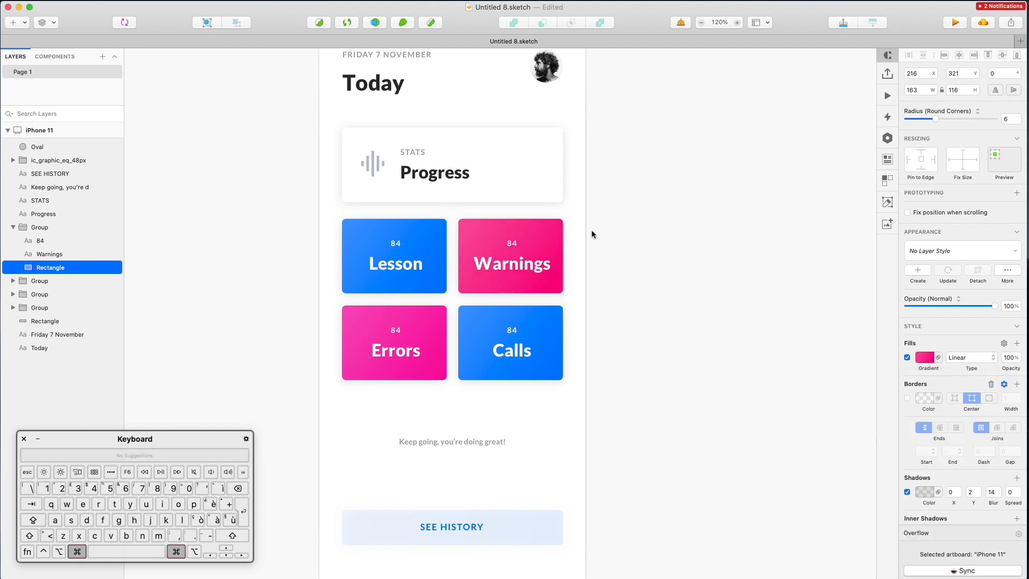
- Copy the Warnings card rectangle's style and paste it onto the Errors card rectangle
super+click(593, 231)
super+click(556, 231)
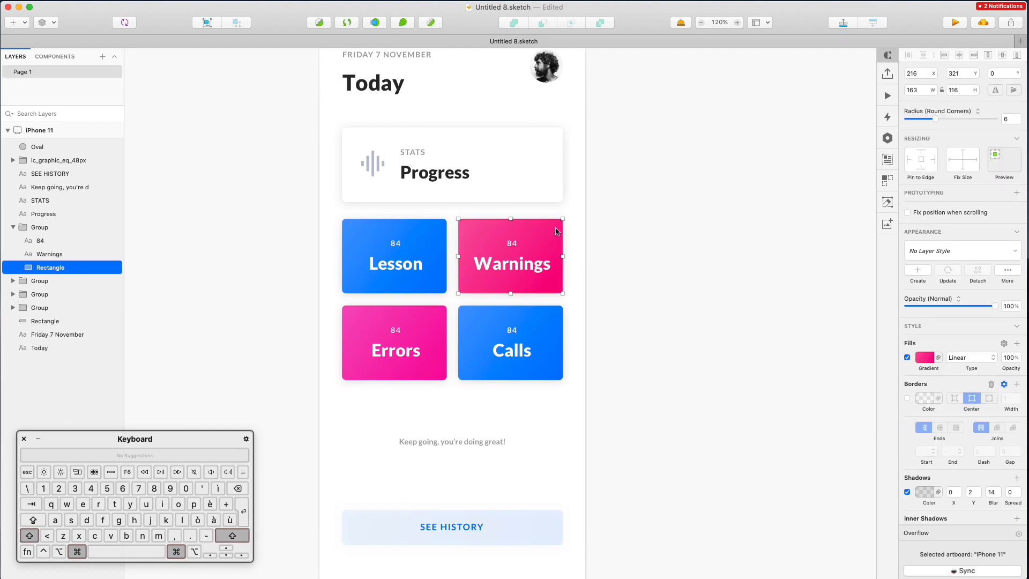
super+click(442, 320)
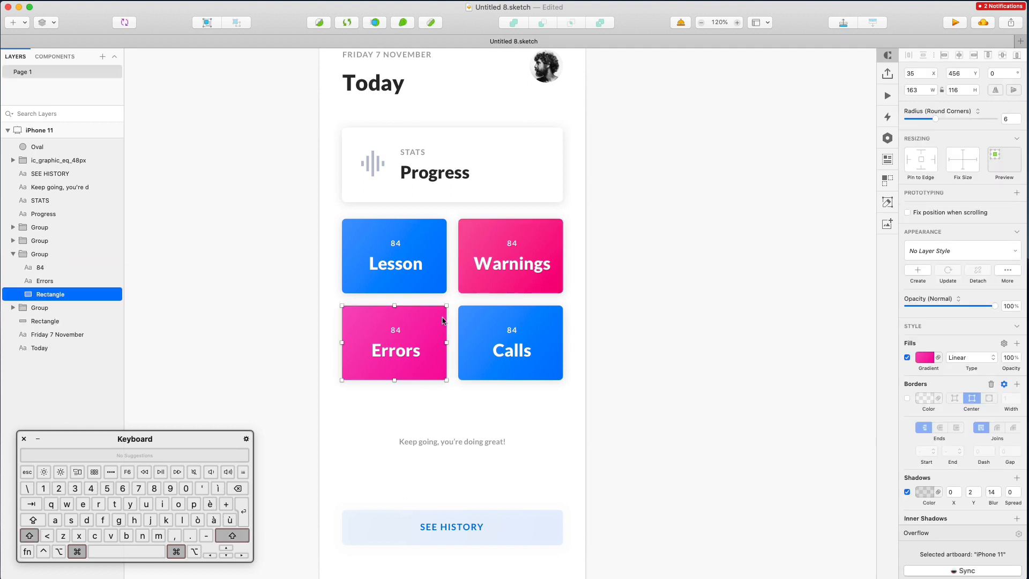
click(703, 288)
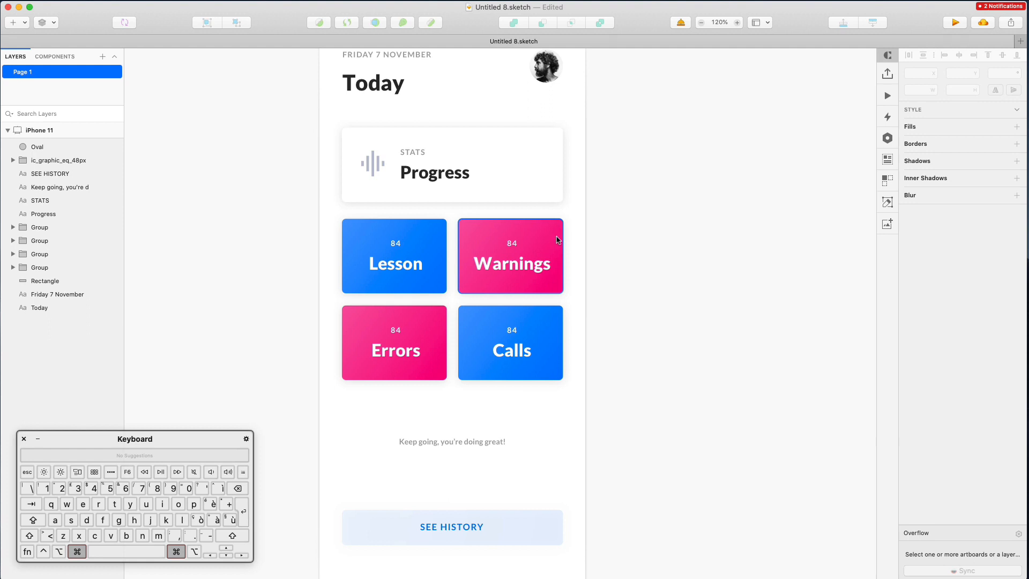
right_click(558, 239)
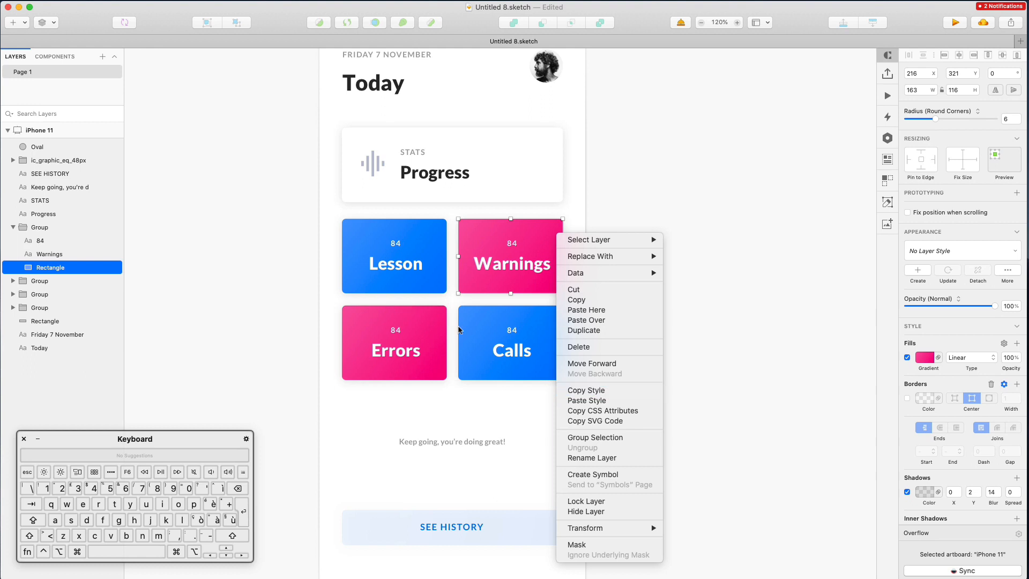
click(365, 419)
- Move the "Keep going" message down to Y 665
drag(438, 443, 439, 446)
key(Down)
key(Down)
scroll(439, 447, down, 5)
scroll(439, 447, down, 1)
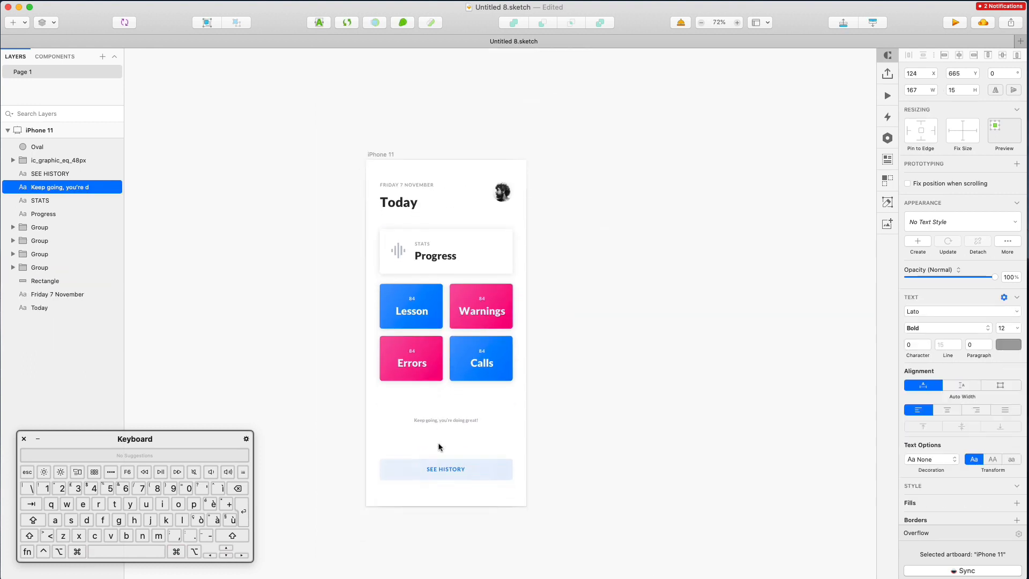
scroll(530, 346, up, 3)
click(563, 442)
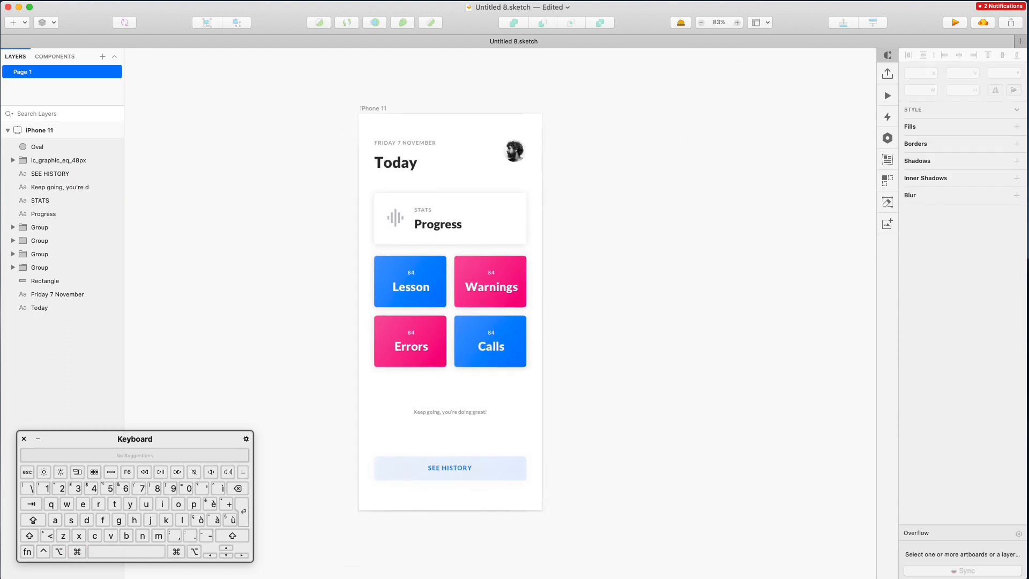
click(865, 0)
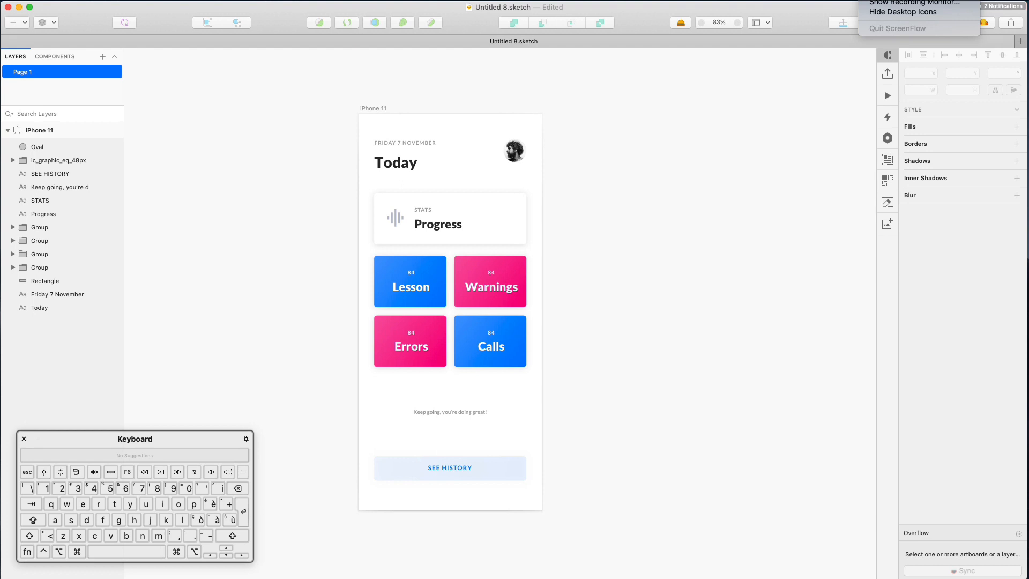
click(865, 1)
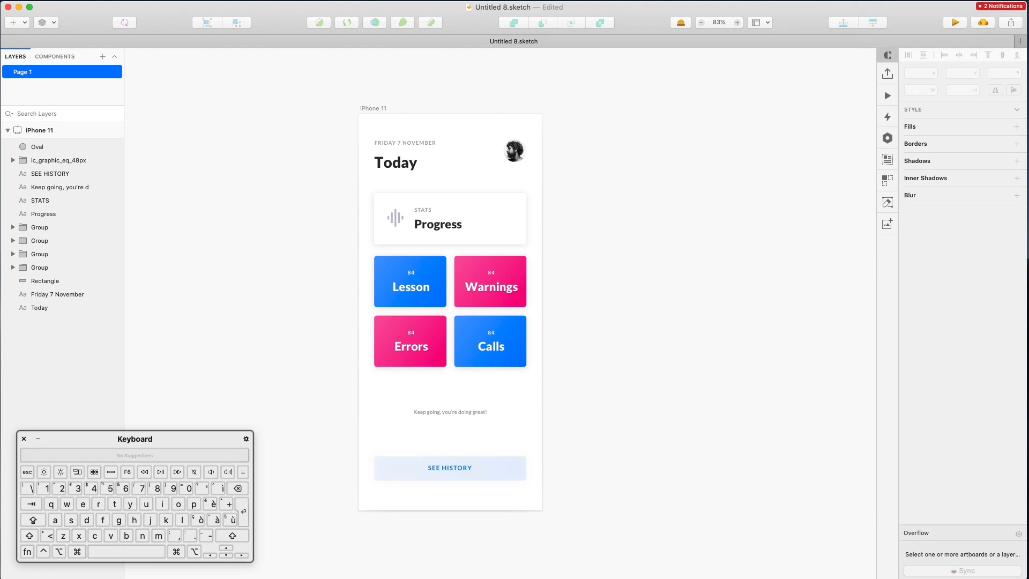
- Rename the iPhone 11 artboard as 1
click(400, 136)
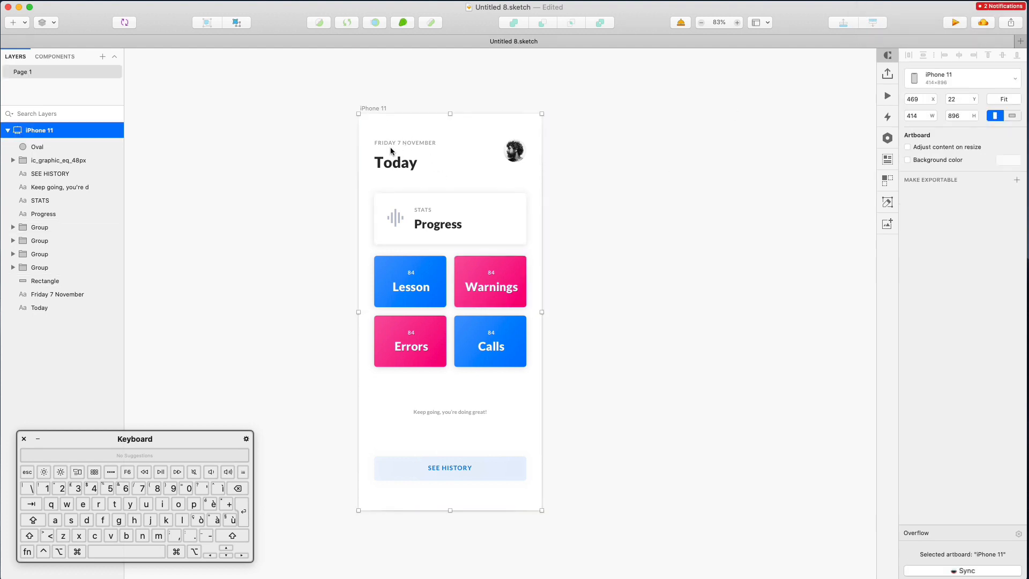
key(super+r)
text(1)
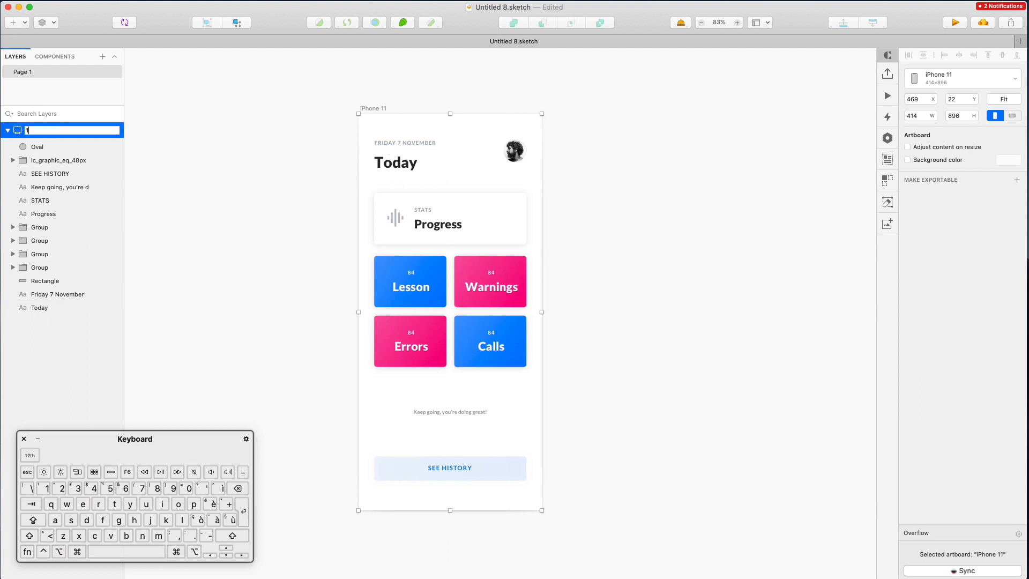
key(Return)
- Duplicate artboard 1 beside the original at X 1008, Y 22 and rename the copy as 2
drag(393, 180, 631, 181)
scroll(622, 177, right, 3)
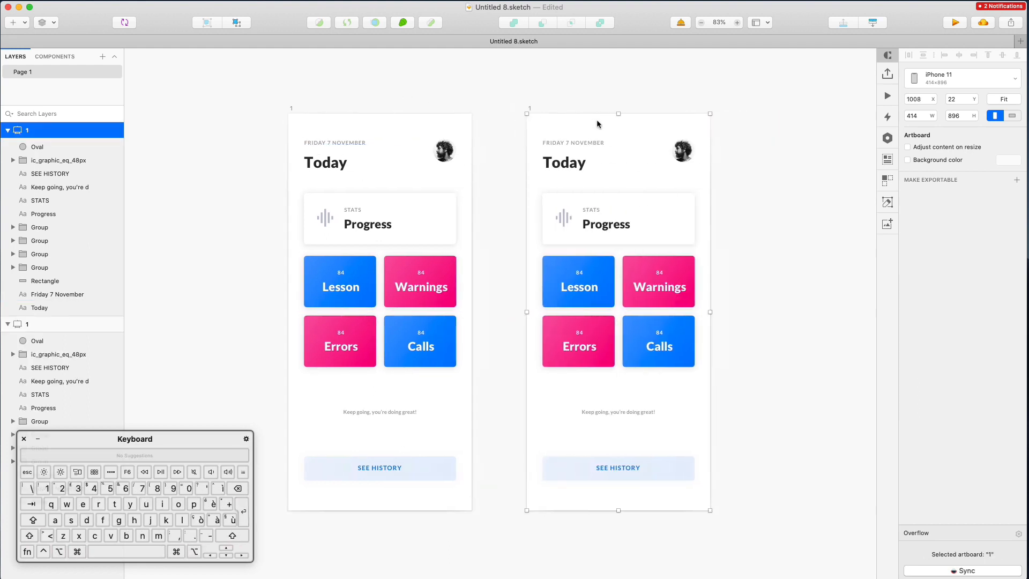
key(cmd+r)
text(2)
key(Return)
click(638, 107)
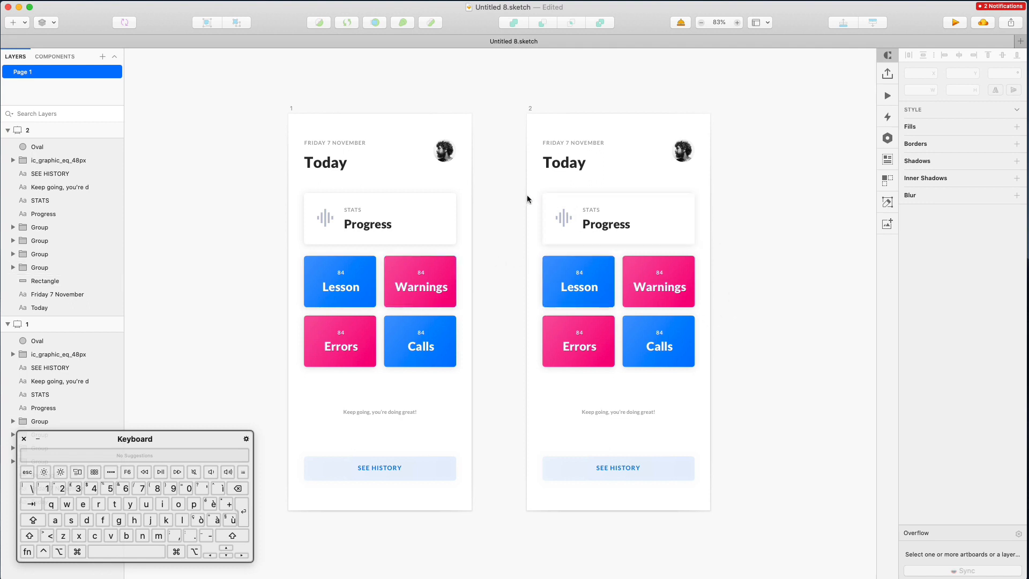
- Delete the Progress card with its icon and STATS text from artboard 2
drag(536, 195, 653, 241)
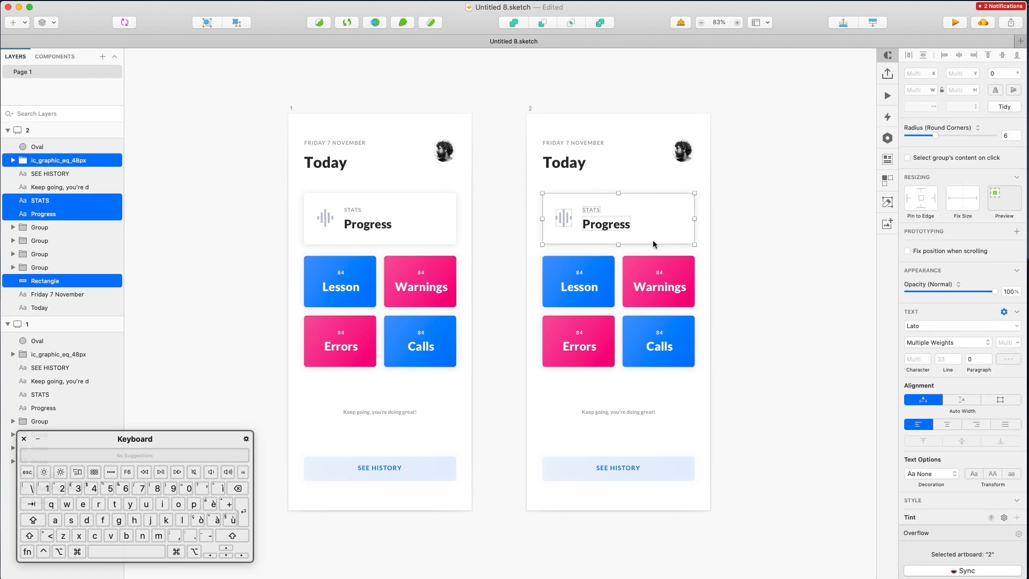
key(Escape)
scroll(613, 246, up, 5)
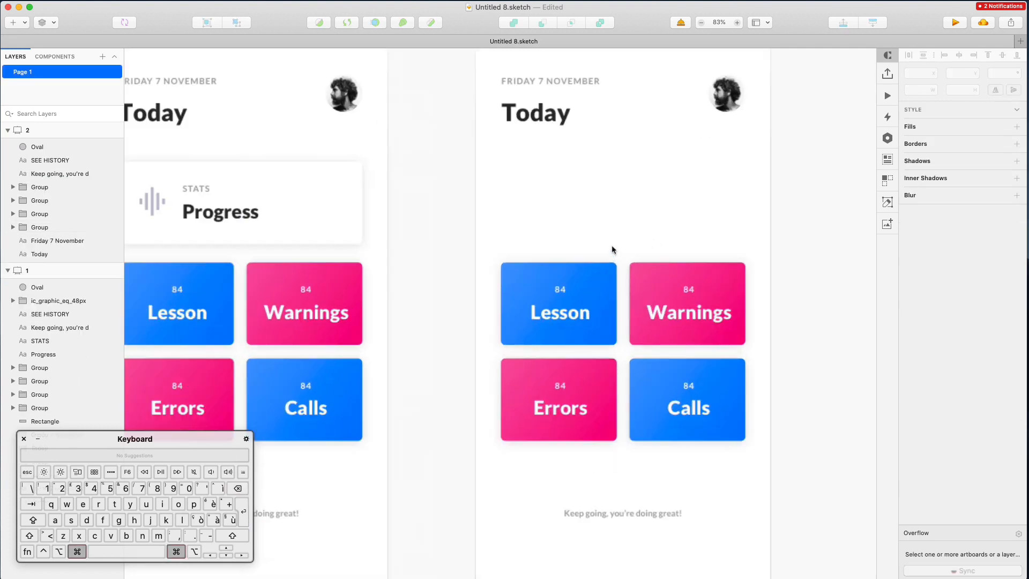
- Move artboard 2's Lesson card up below the header at Y 173 and widen it to 348 px
scroll(612, 246, down, 1)
drag(435, 260, 779, 240)
scroll(604, 223, up, 1)
scroll(605, 228, right, 2)
scroll(772, 249, down, 5)
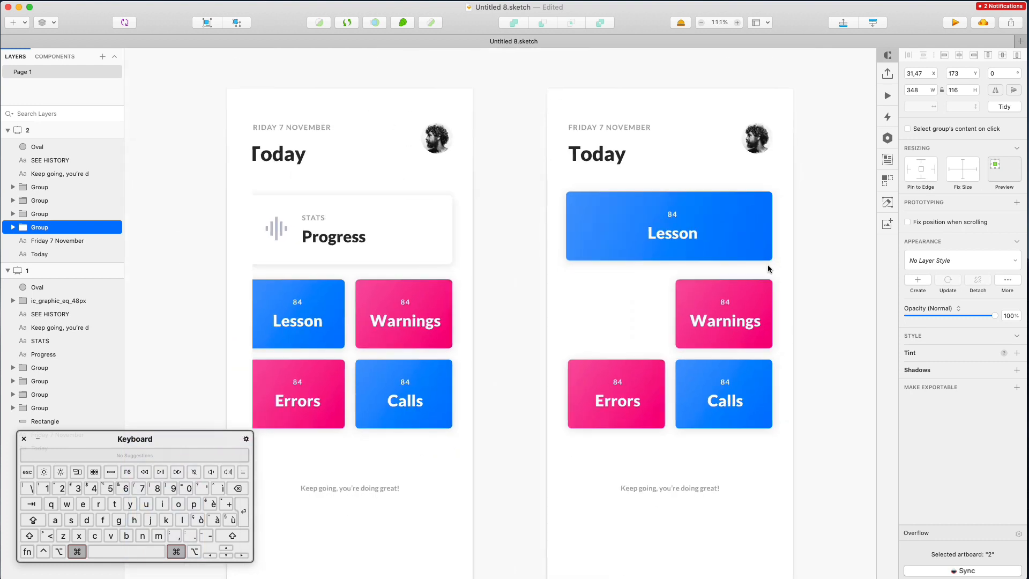
click(805, 291)
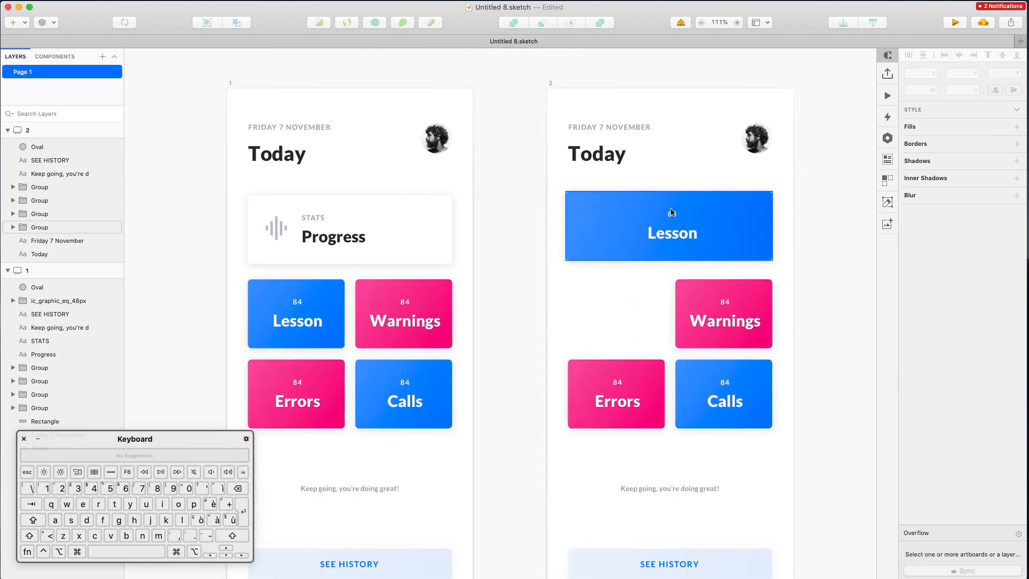
- Change the Today heading on artboard 2 to "Prices"
scroll(676, 222, up, 2)
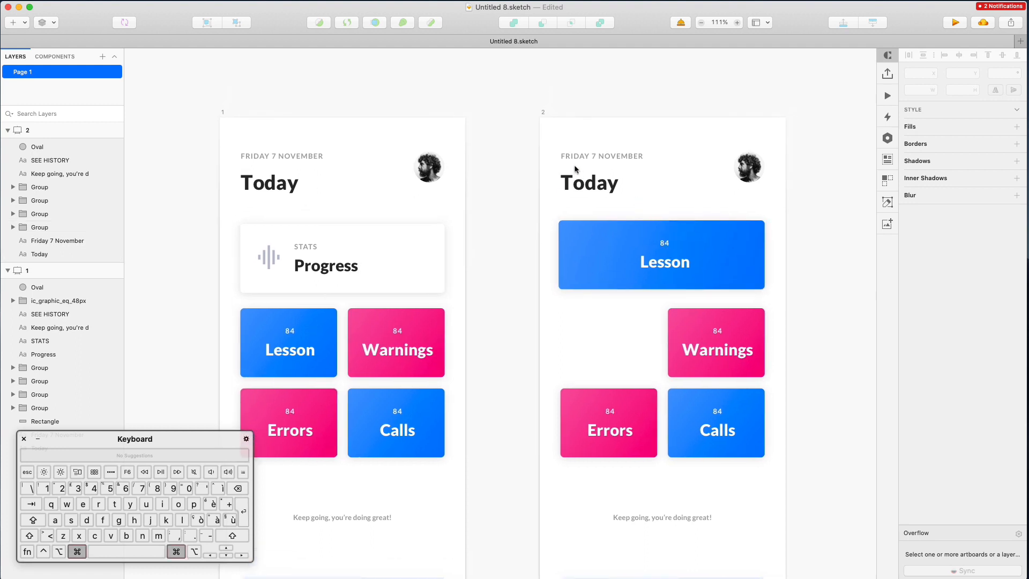
double_click(599, 190)
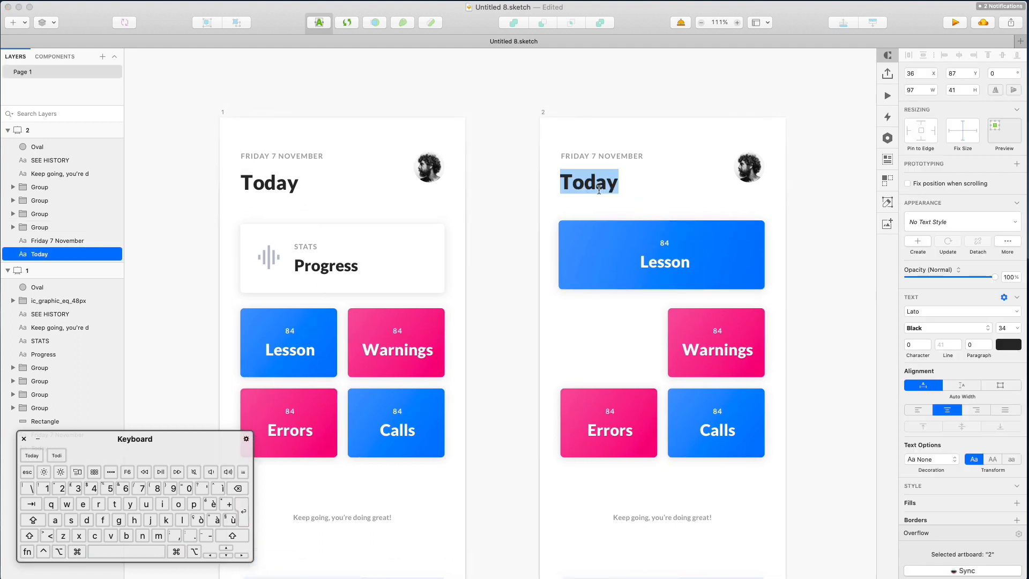
text(Prices)
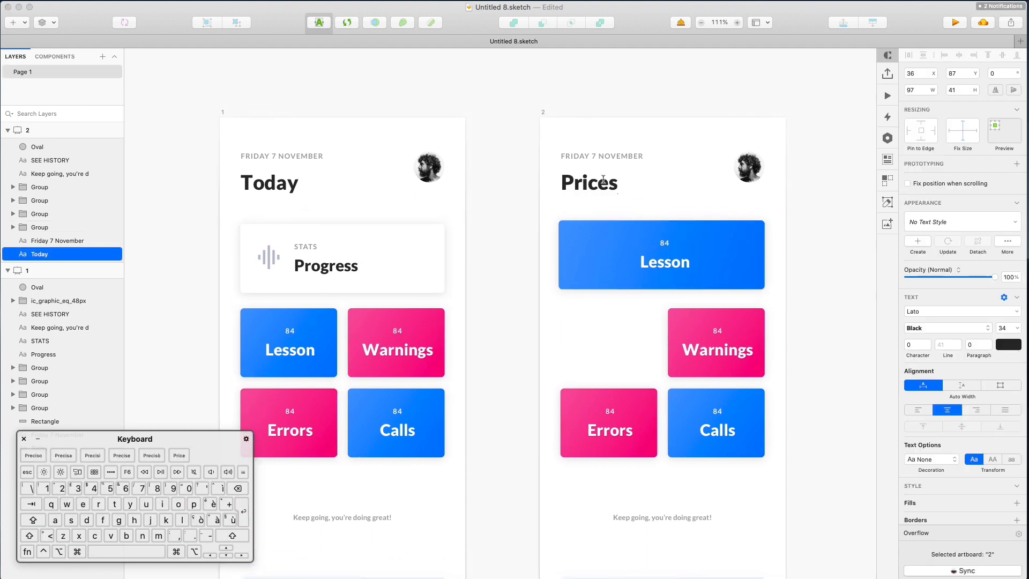
click(646, 187)
- Shift the date and Prices heading on artboard 2 to line up with the Lesson card's left edge
shift+click(589, 184)
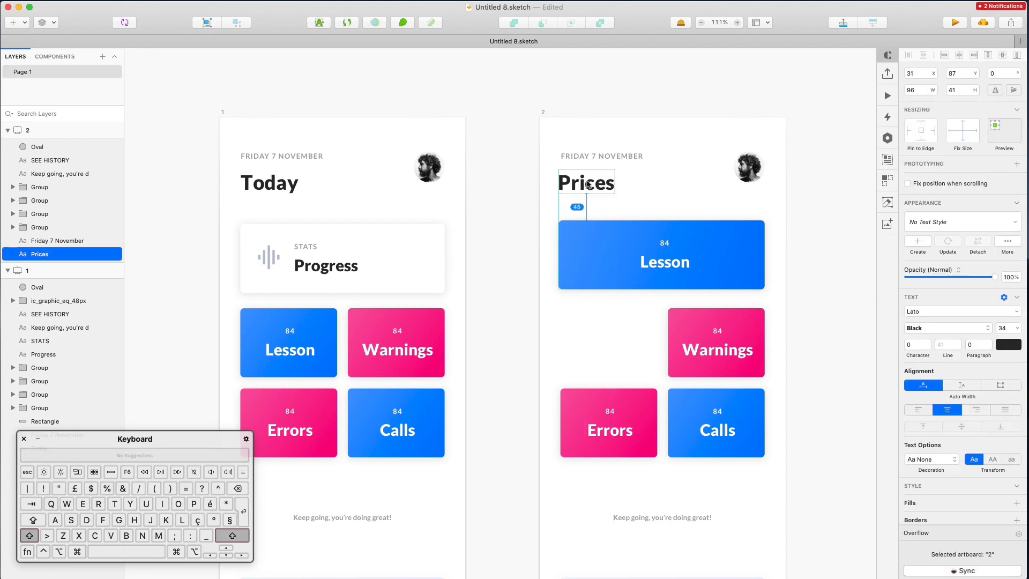
shift+click(578, 159)
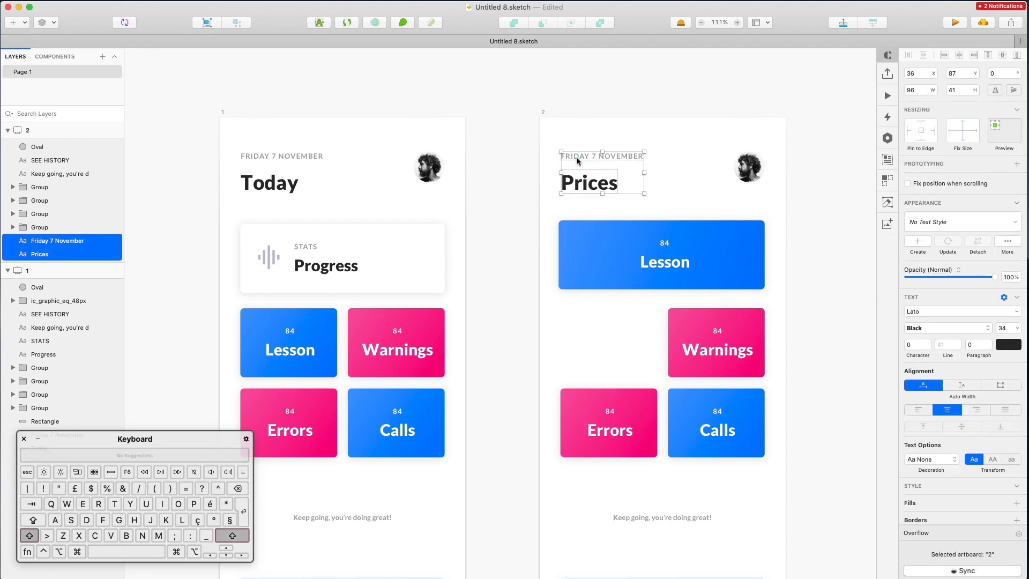
drag(589, 193, 586, 193)
- Shift the date and Today heading on artboard 1 to X 35, in line with the cards' left edge
drag(304, 196, 239, 139)
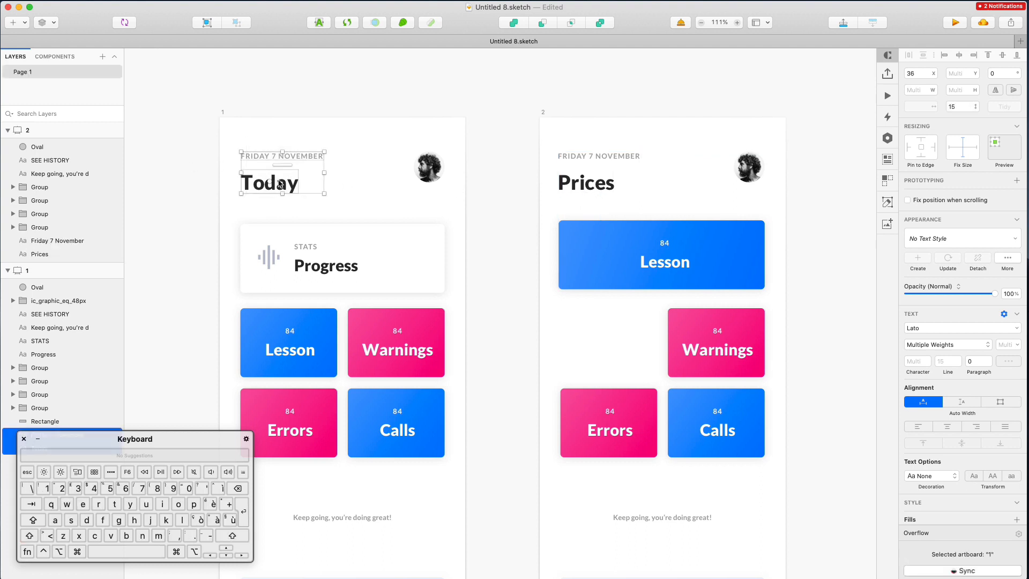
drag(282, 185, 285, 185)
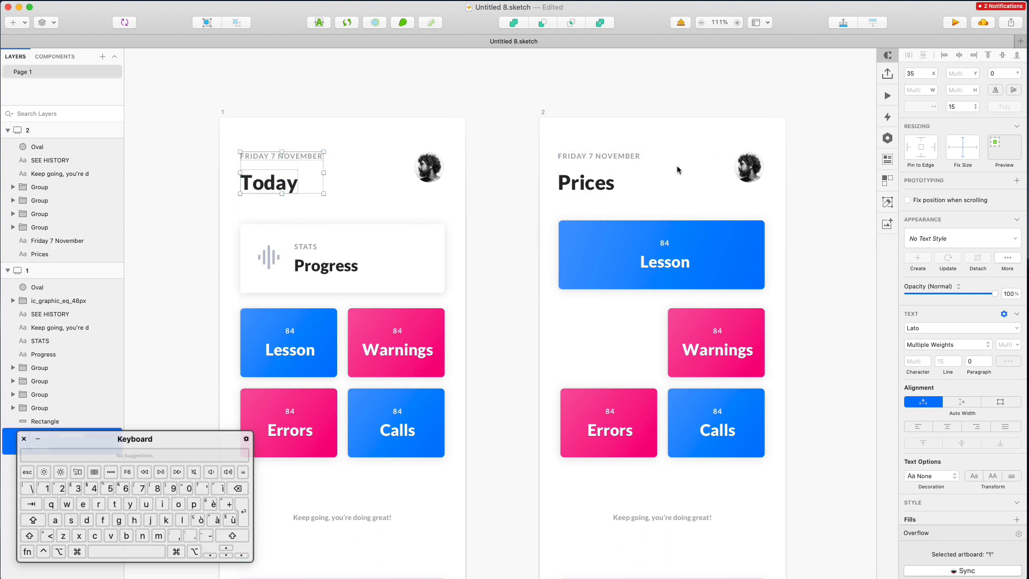
click(754, 169)
click(756, 134)
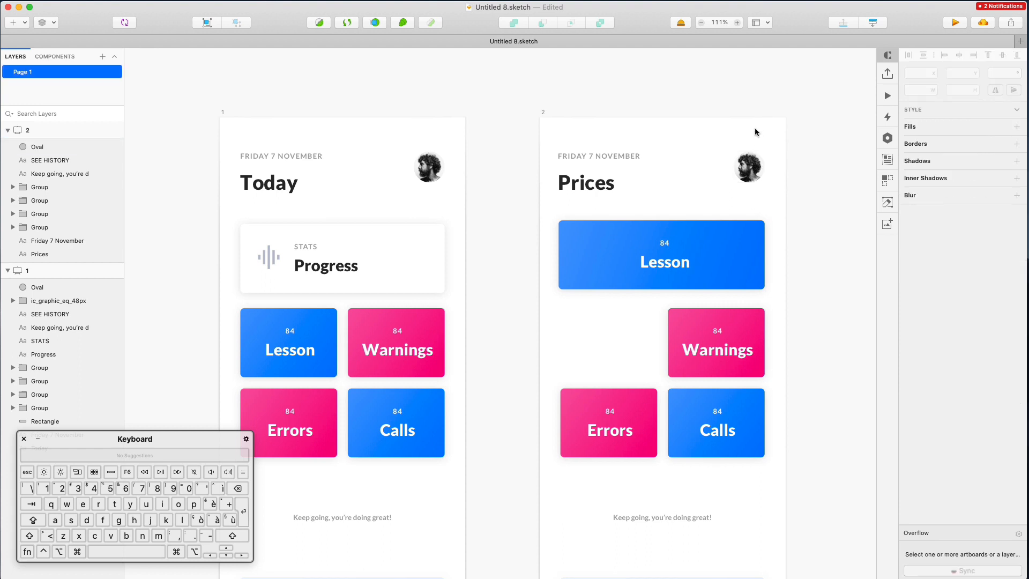
- Set the 84 label on artboard 2's Lesson card to auto width and replace its text with "$9.999"
scroll(756, 132, right, 2)
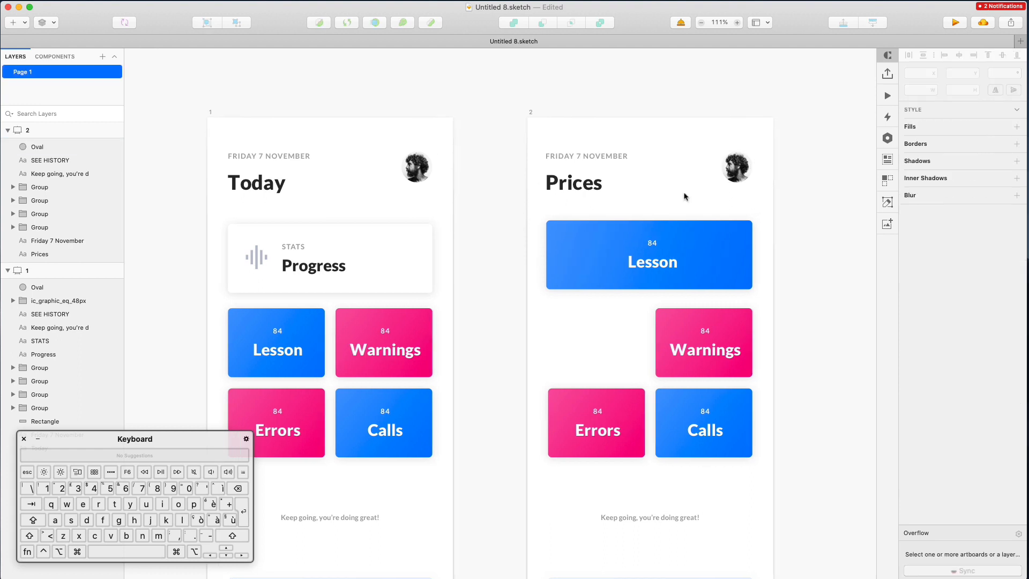
super+click(653, 244)
double_click(652, 244)
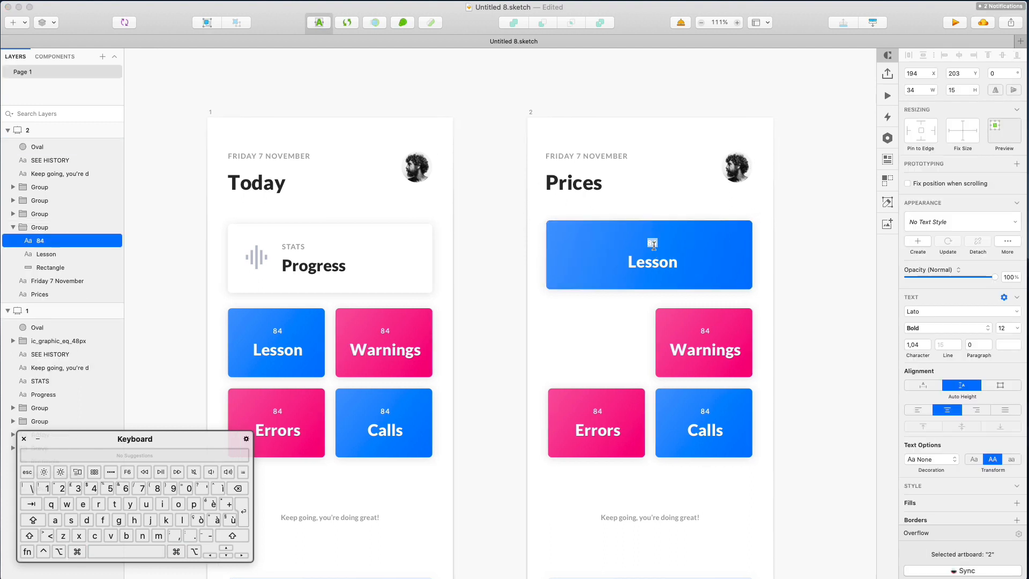
click(931, 386)
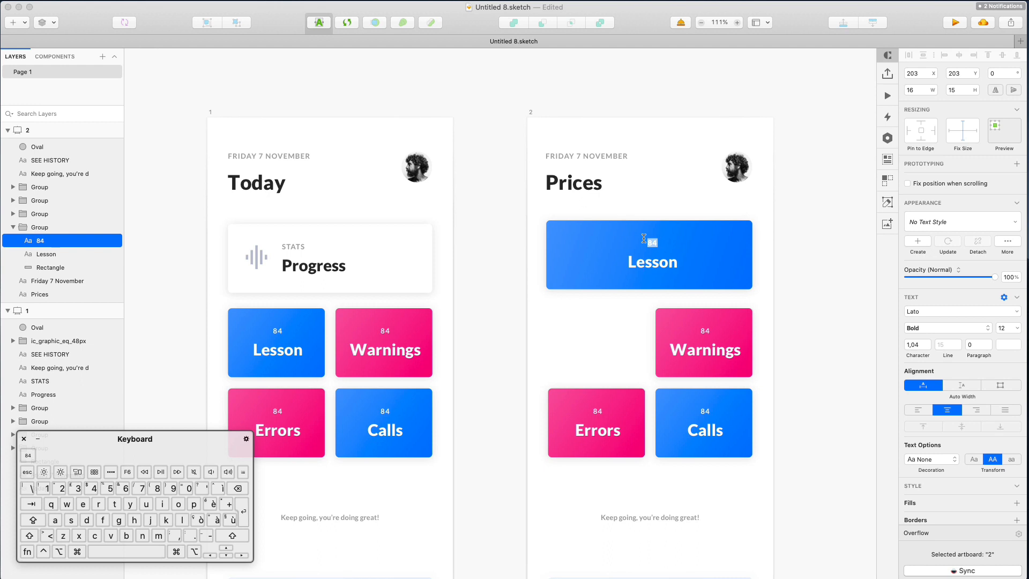
key(shift)
text($9.99)
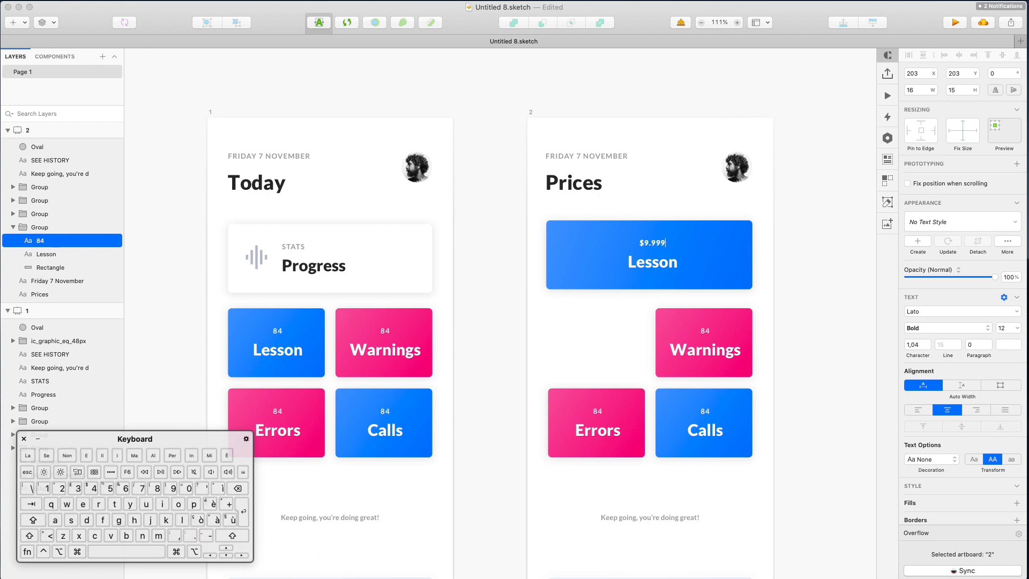
- Finish the wide blue card's price text as "$9.99" and set its weight to Black and its size to 15
key(Escape)
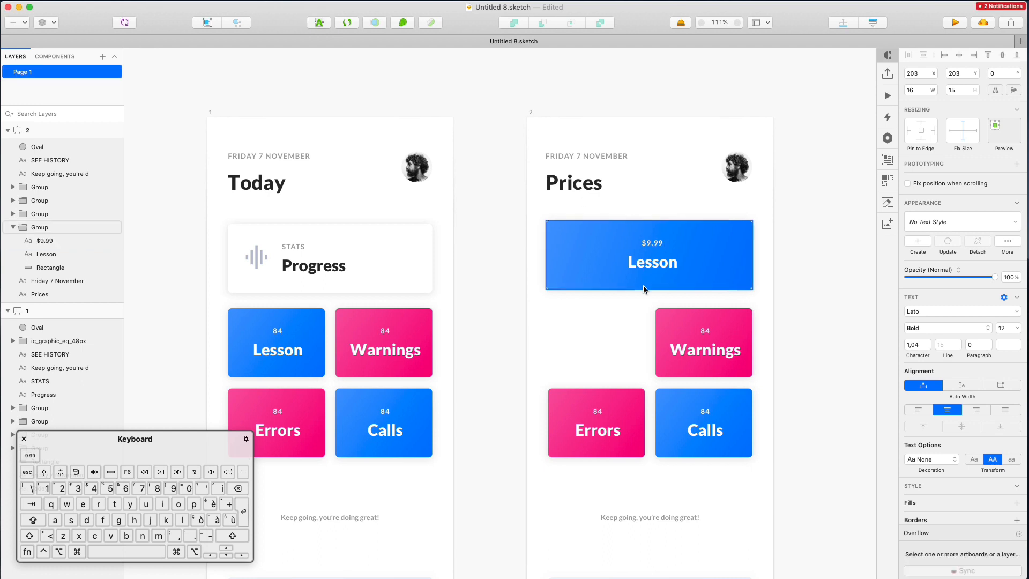
click(1009, 330)
key(Up)
key(Up)
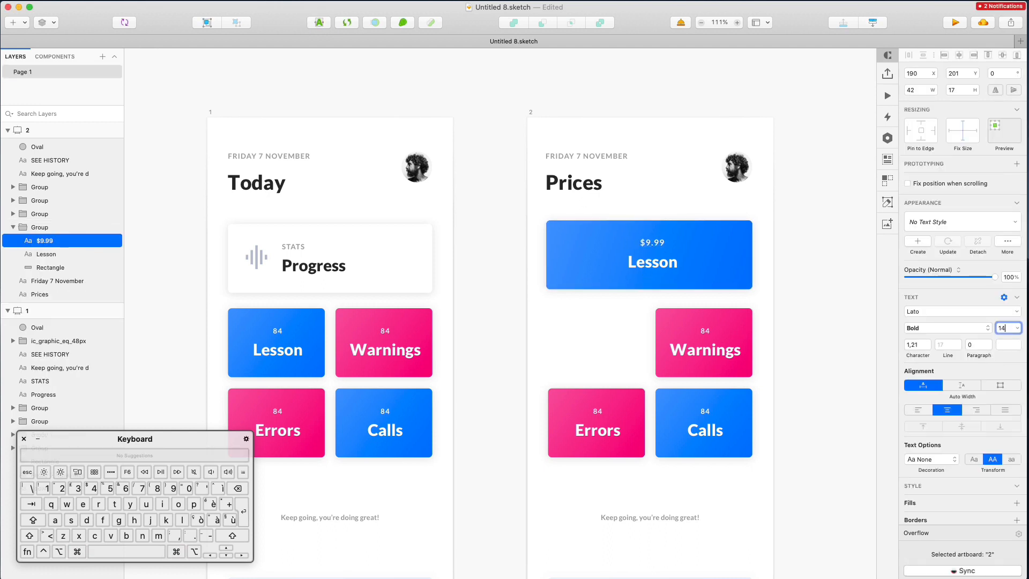
click(947, 328)
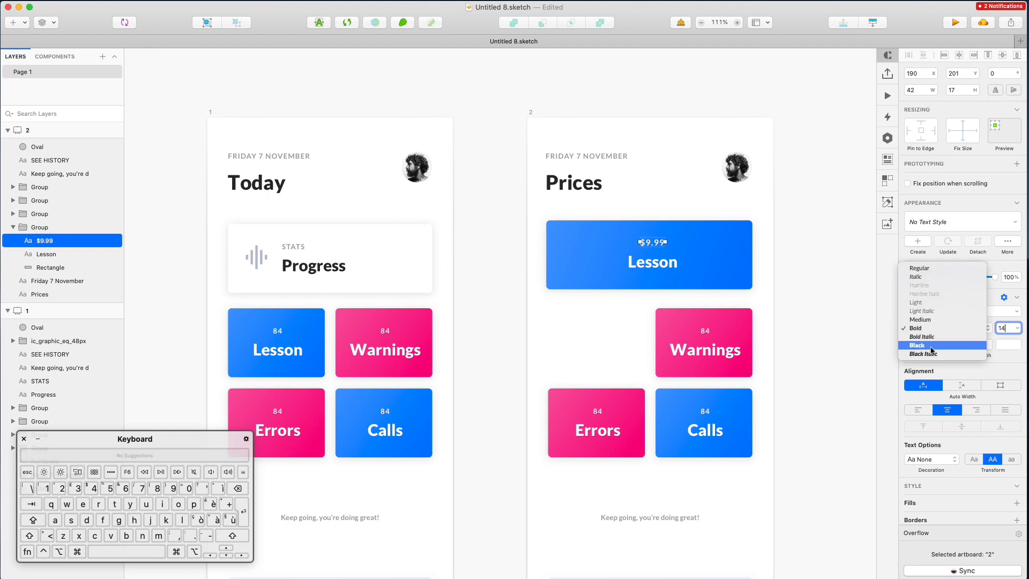
click(931, 349)
click(646, 208)
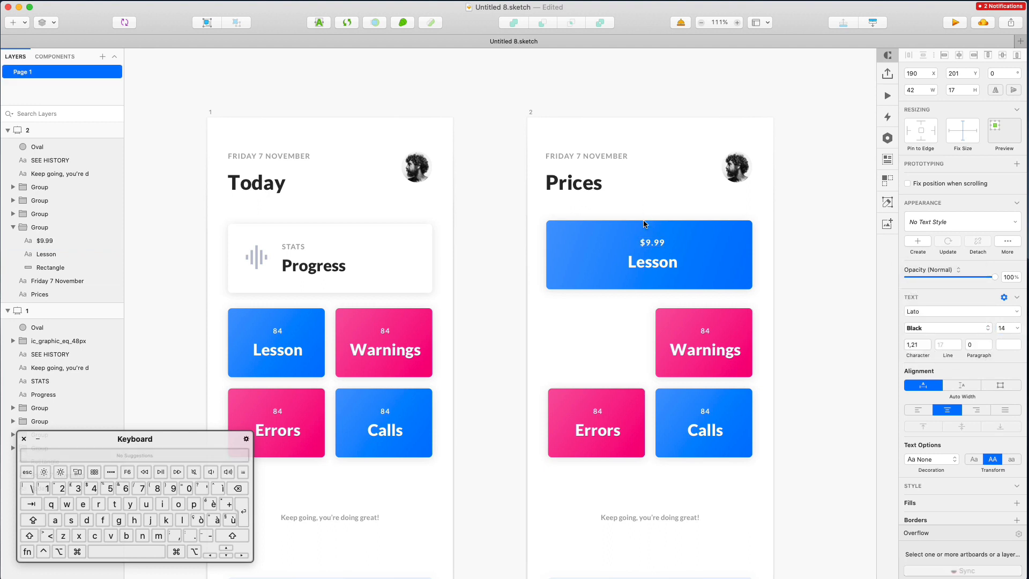
super+click(653, 245)
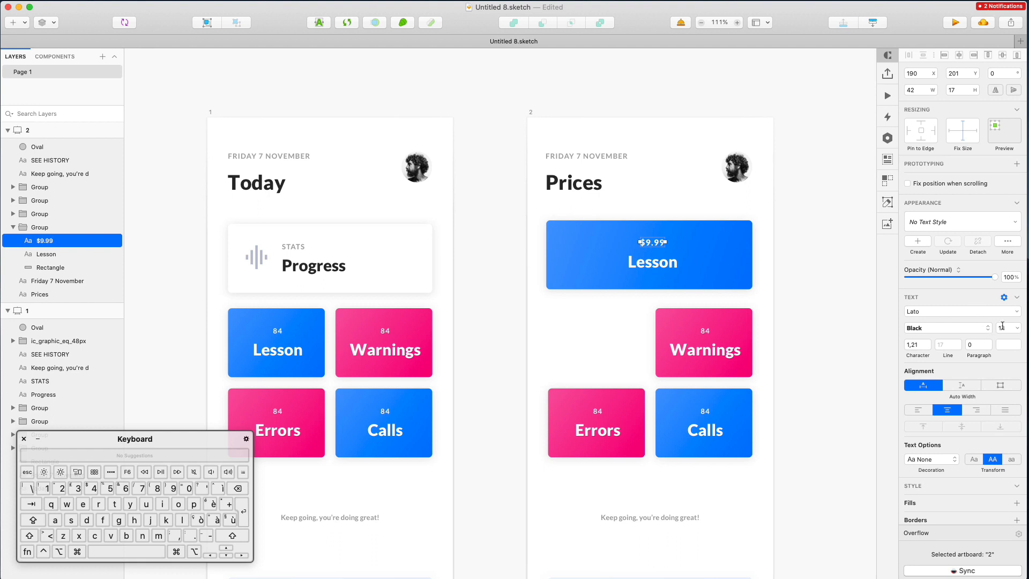
click(1002, 327)
key(Up)
- Replace the "Lesson" label on the wide blue card with "1 Month"
double_click(653, 262)
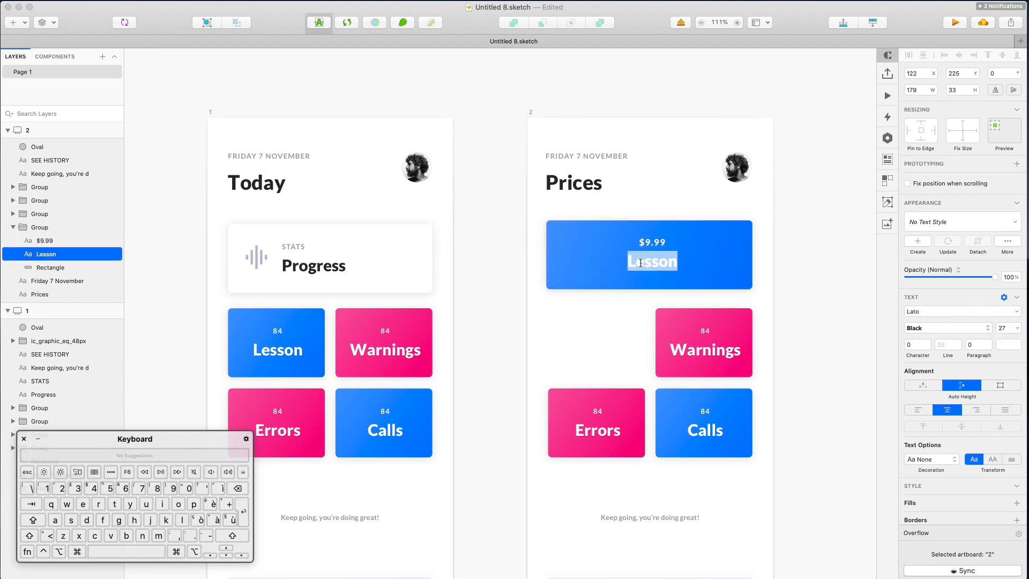
text(1 Month)
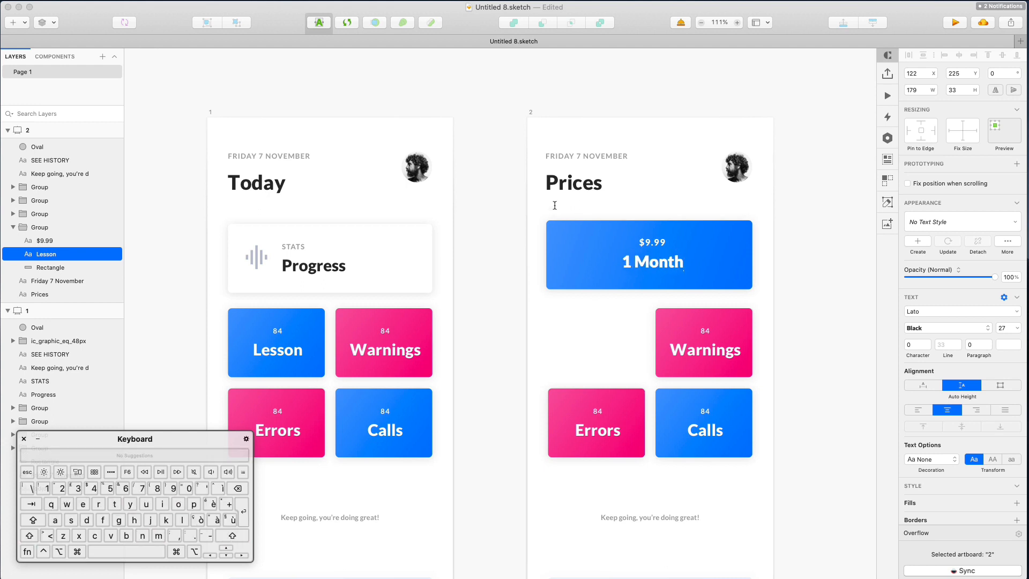
scroll(556, 206, down, 1)
click(563, 201)
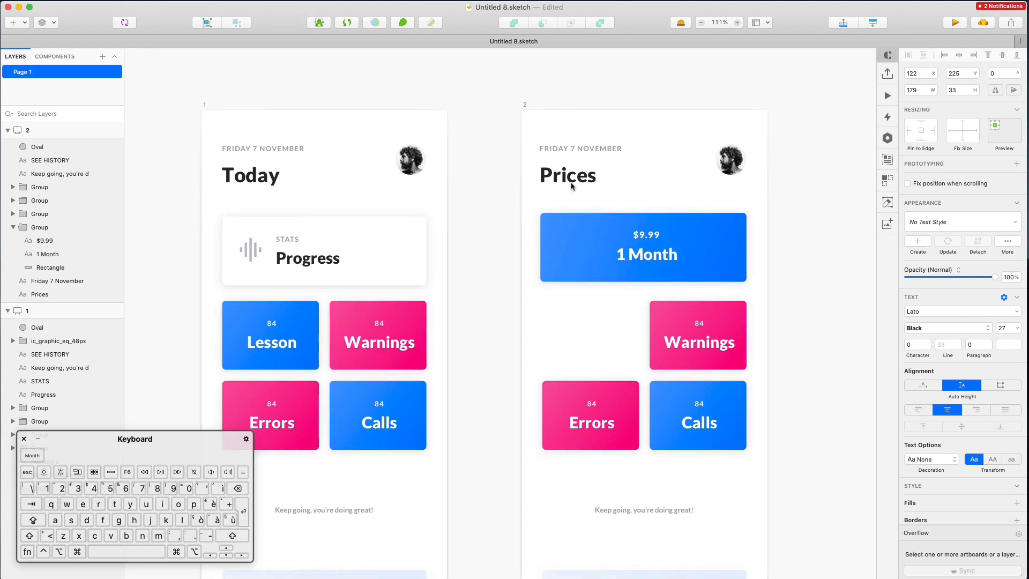
- Move the $9.99 price and the "1 Month" label together so they are centered horizontally on the blue card
super+click(653, 239)
shift+click(649, 253)
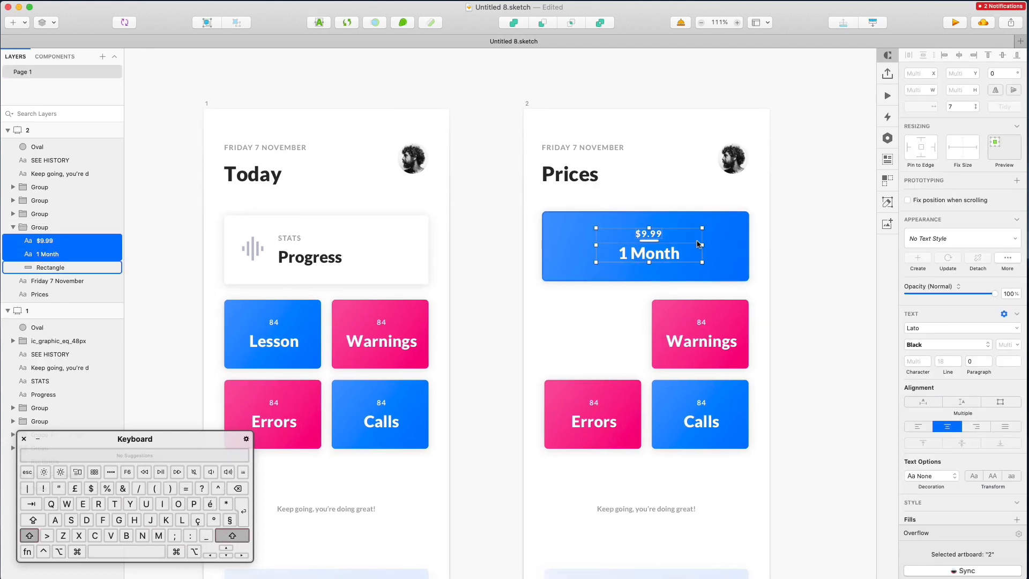
drag(661, 256, 654, 254)
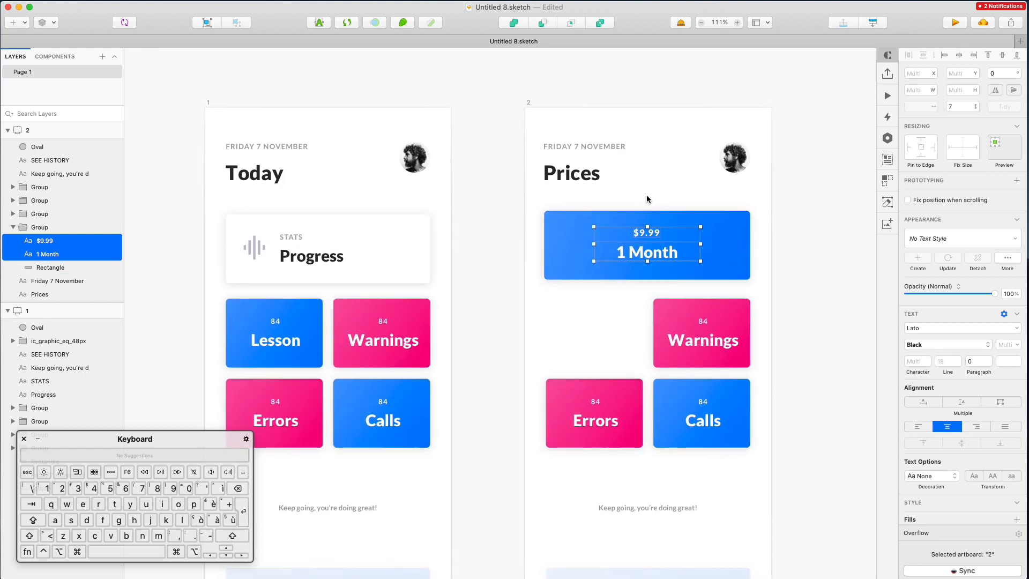
click(647, 195)
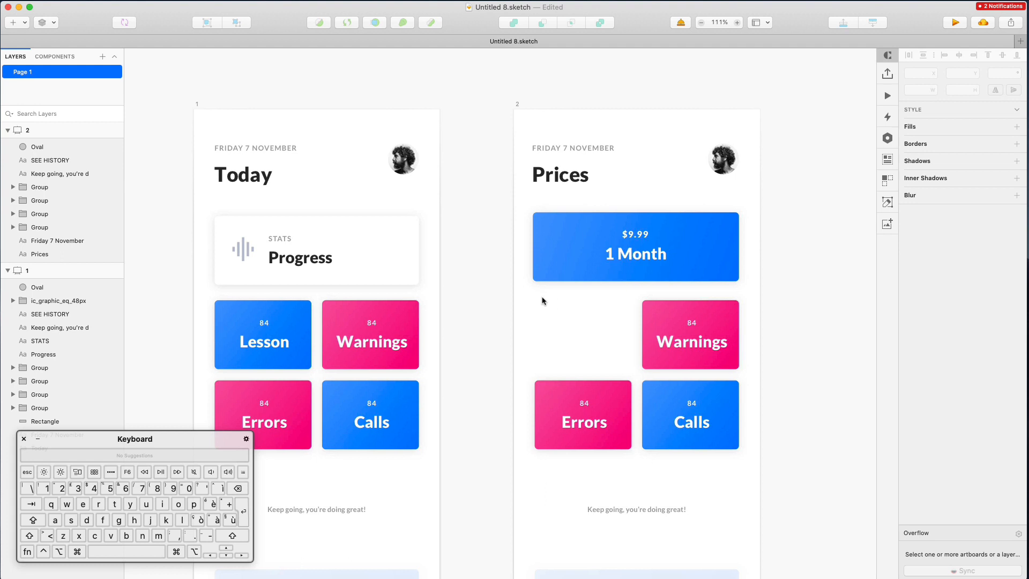
- Delete the Warnings, Errors and Calls cards from the Prices artboard, and stack two evenly spaced copies of the 1 Month card in their place
mouse_move(543, 301)
mouse_down()
mouse_move(756, 471)
mouse_move(551, 344)
mouse_move(535, 311)
mouse_up()
key(BackSpace)
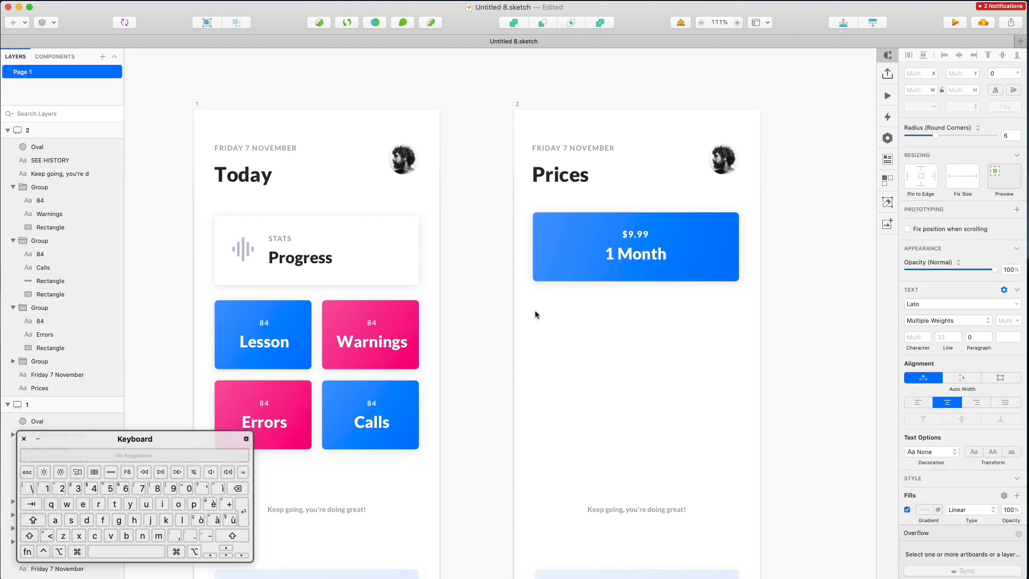
drag(528, 221, 751, 320)
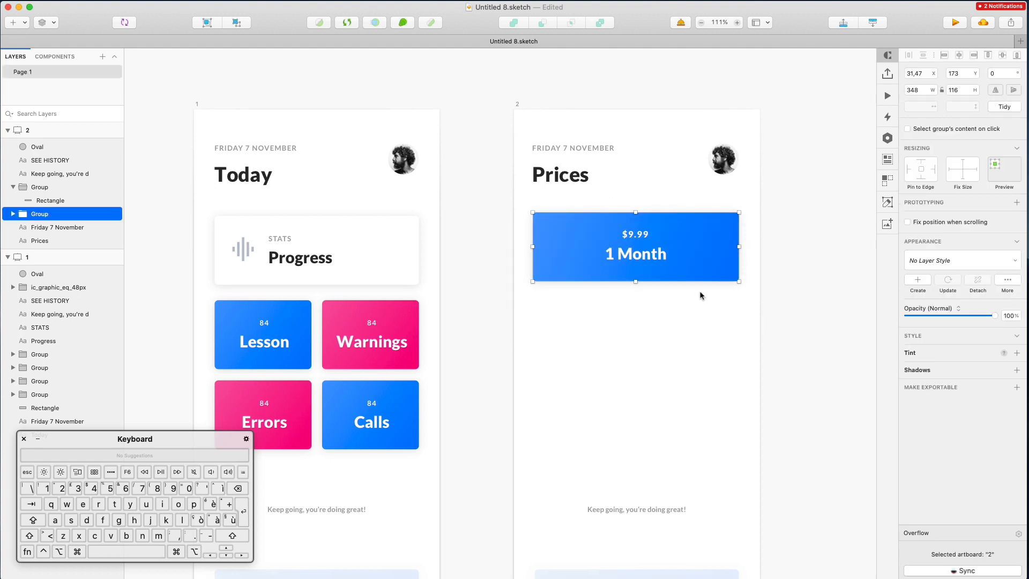
drag(635, 242, 635, 320)
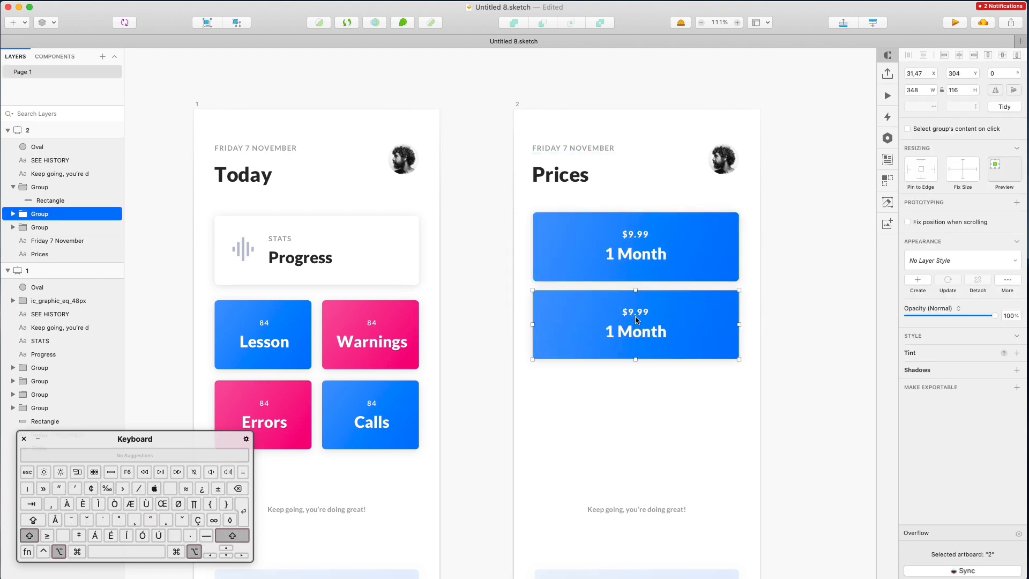
key(super+d)
click(782, 231)
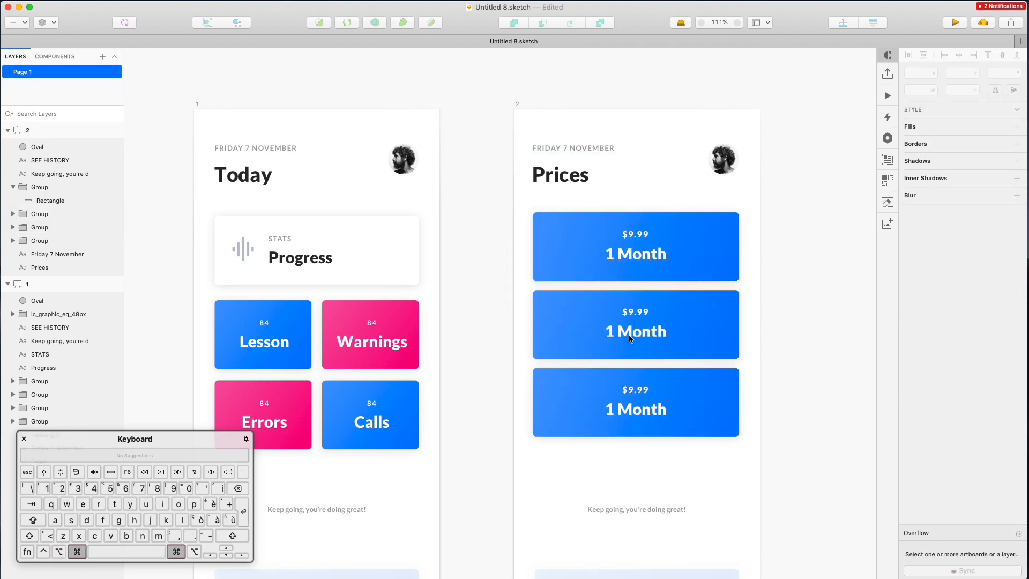
- Change the middle card's label to "6 Month"
super+click(629, 339)
key(Return)
key(Left)
key(shift+Right)
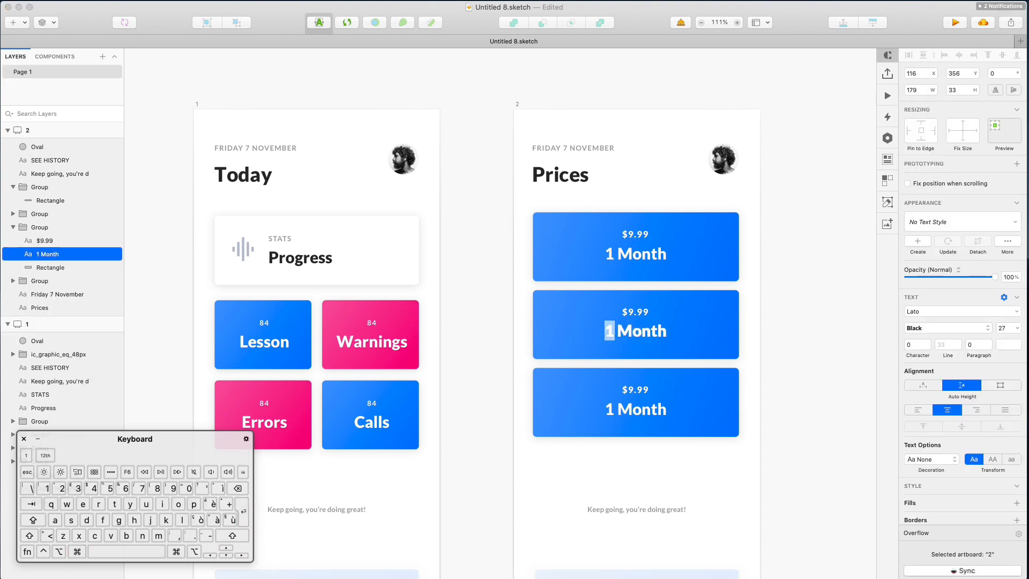
text(6)
click(745, 345)
- Change the lowest card's label to "12 Month"
super+click(626, 415)
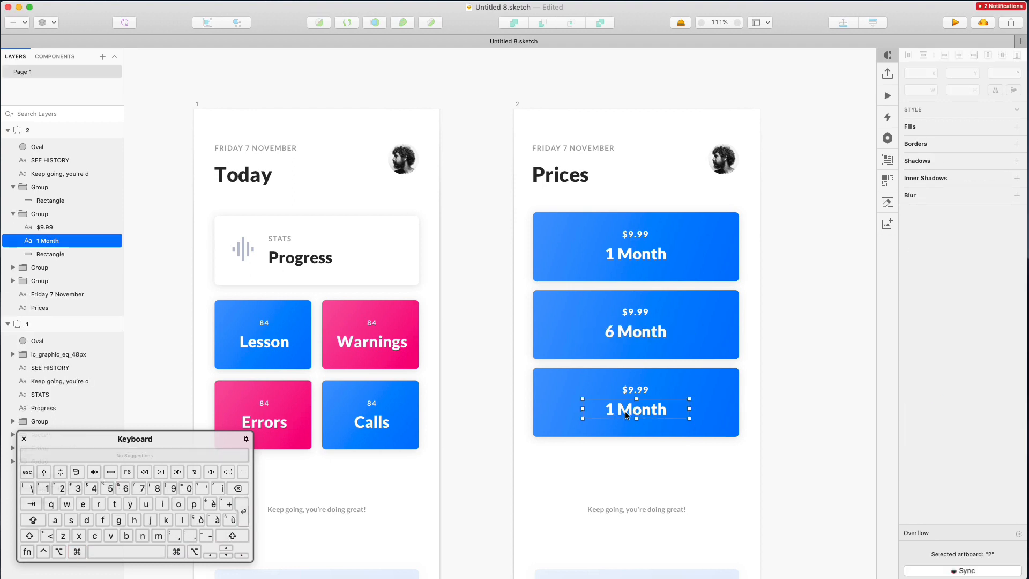
key(Return)
key(Left)
key(shift+Right)
key(Right)
text(2)
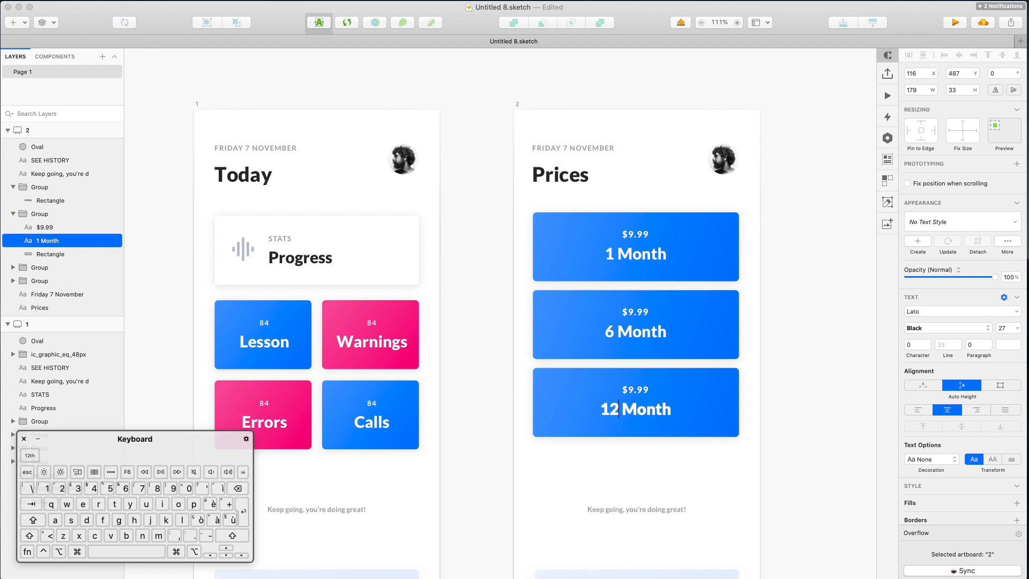
click(750, 371)
- Change the price on the 12 Month card to $97.99
super+click(636, 391)
key(Return)
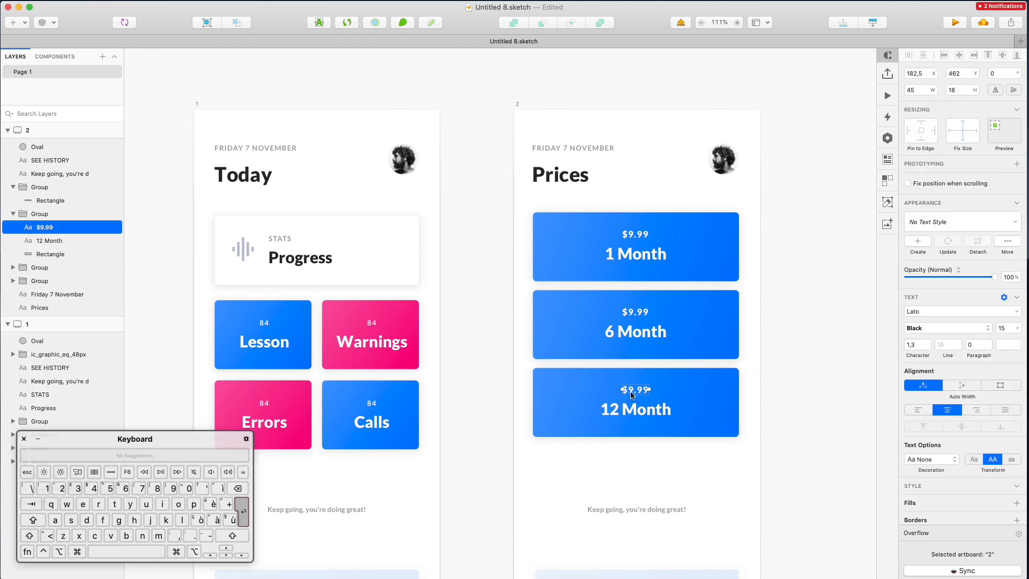
key(Up)
key(Right)
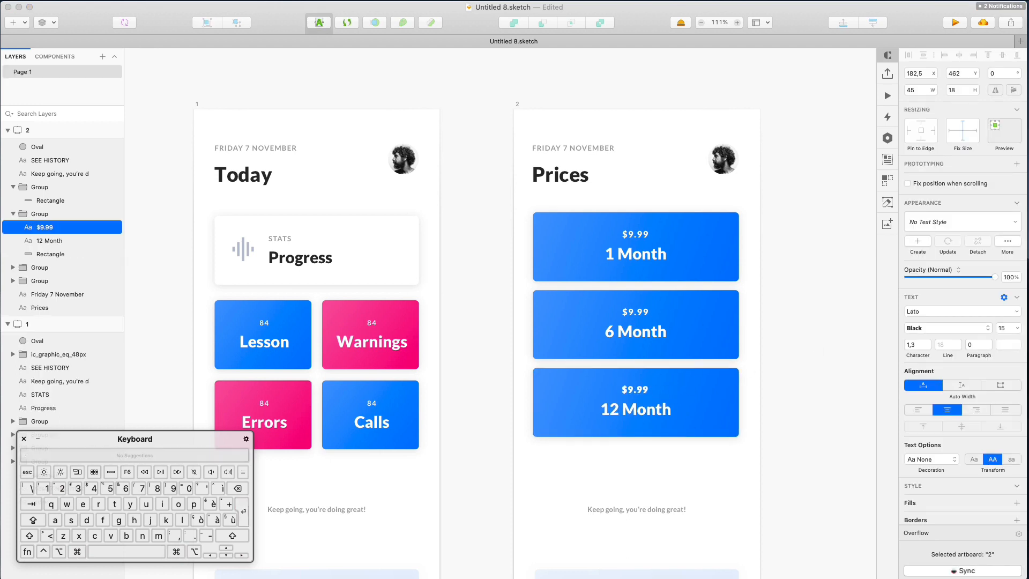
text(7)
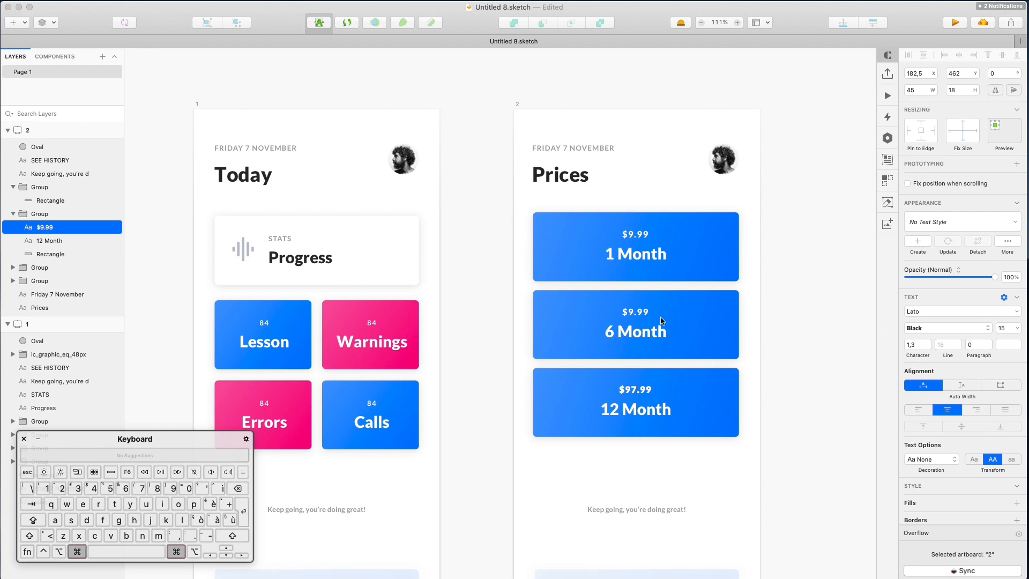
- Change the price on the 6 Month card to $49.99
super+click(640, 313)
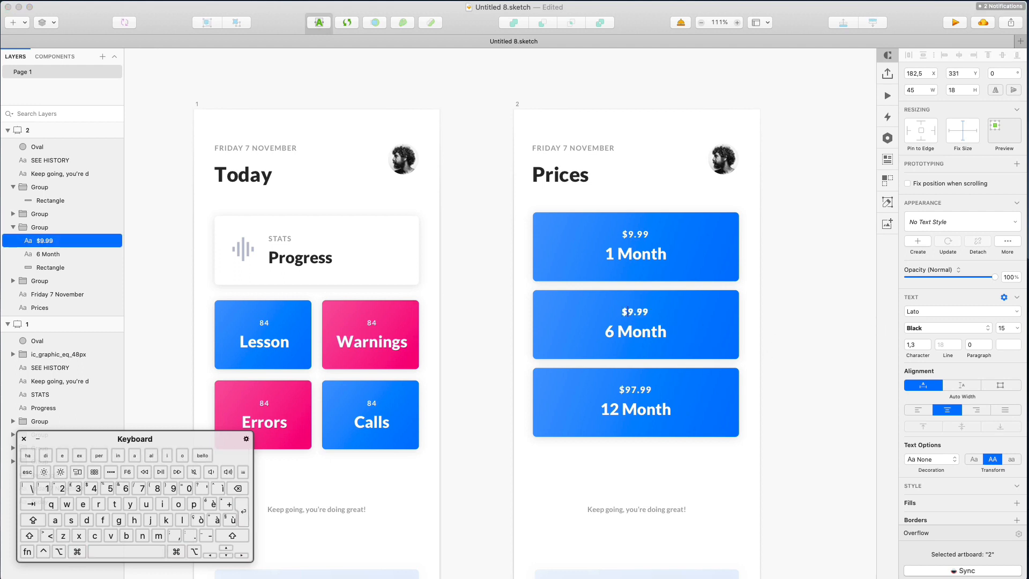
text(4)
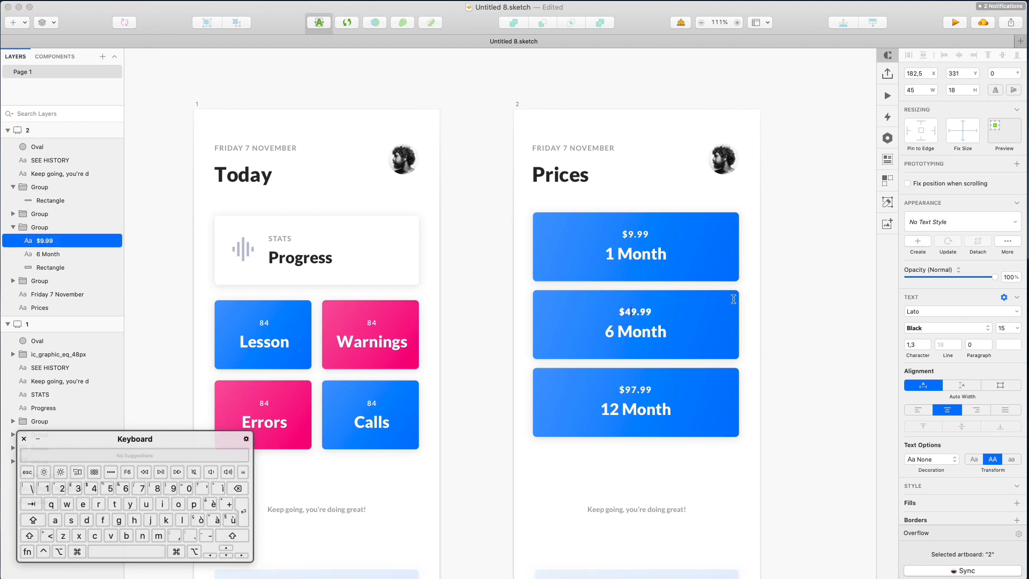
click(782, 302)
- Copy the pink style of the Warnings card's rectangle and paste it onto the 6 Month card's rectangle
scroll(783, 302, down, 3)
super+click(509, 314)
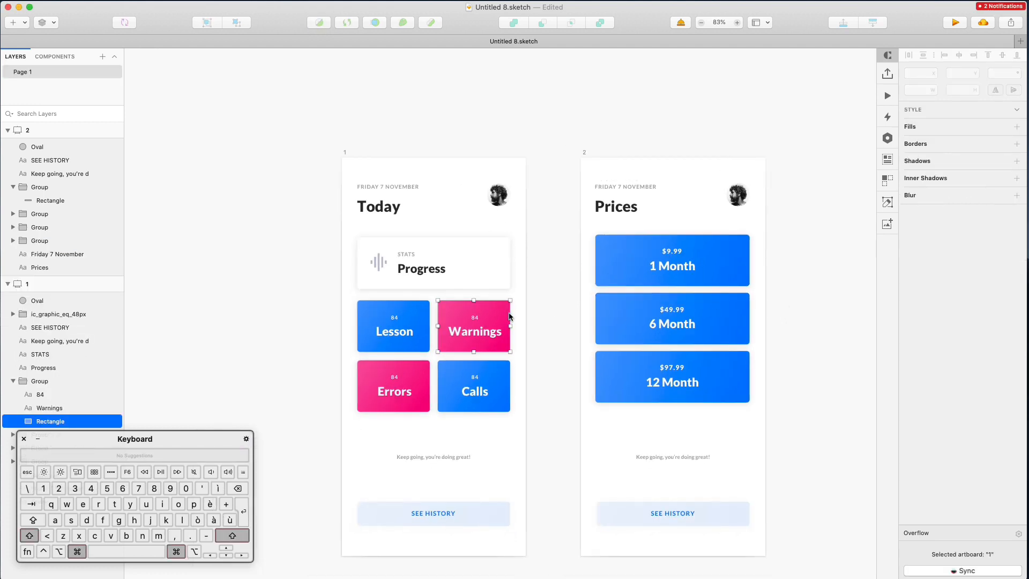
right_click(510, 316)
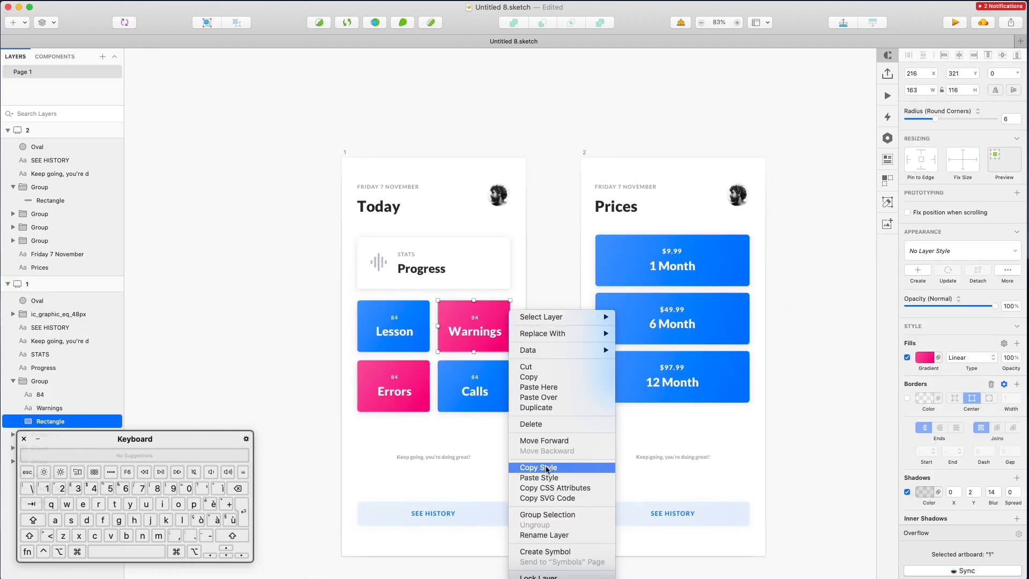
click(547, 469)
super+click(623, 311)
right_click(623, 311)
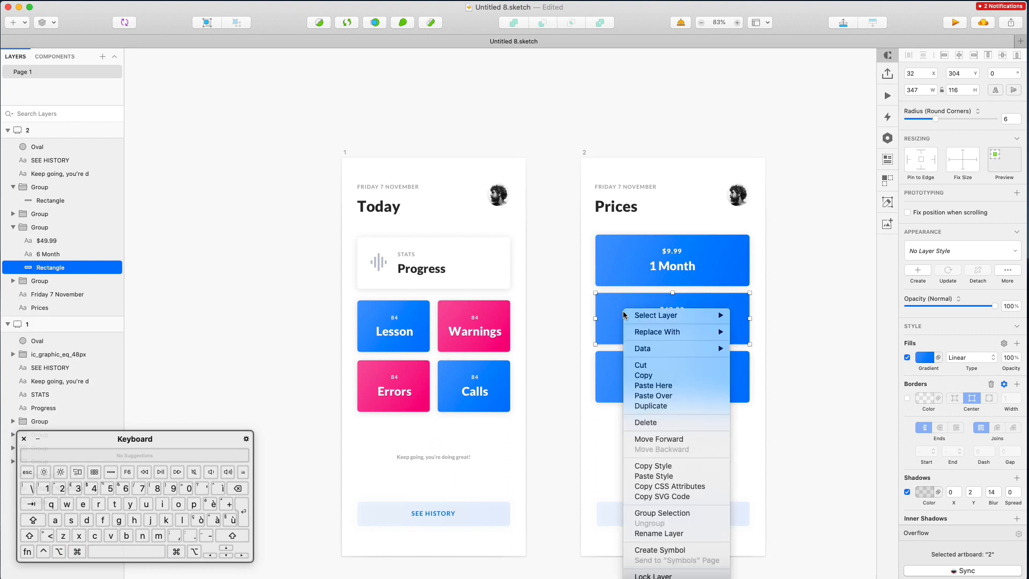
click(655, 476)
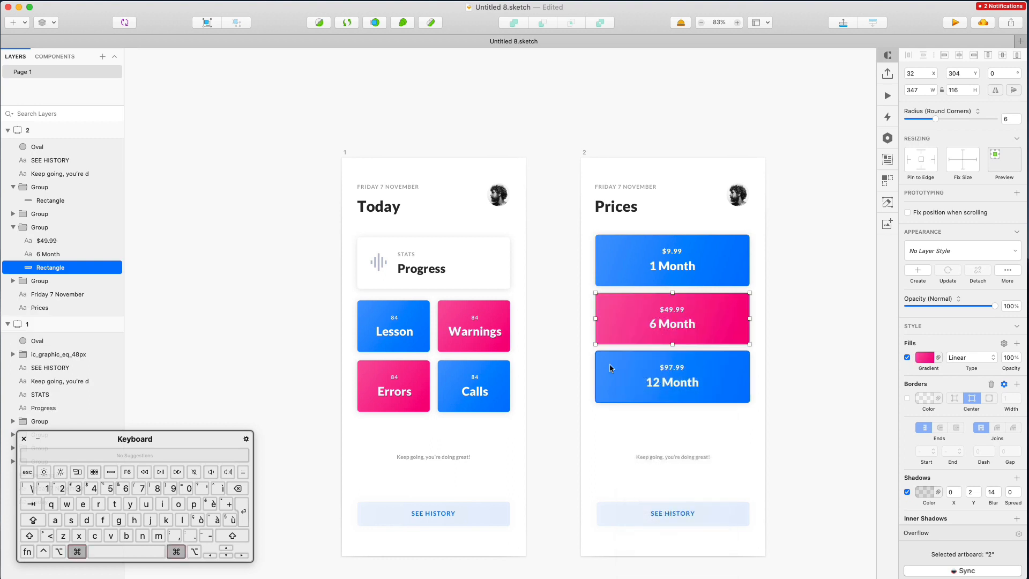
- Darken the 12 Month card's linear gradient, setting its start color to 0053D6 and its end color to 0048B9
super+click(610, 367)
scroll(579, 369, right, 4)
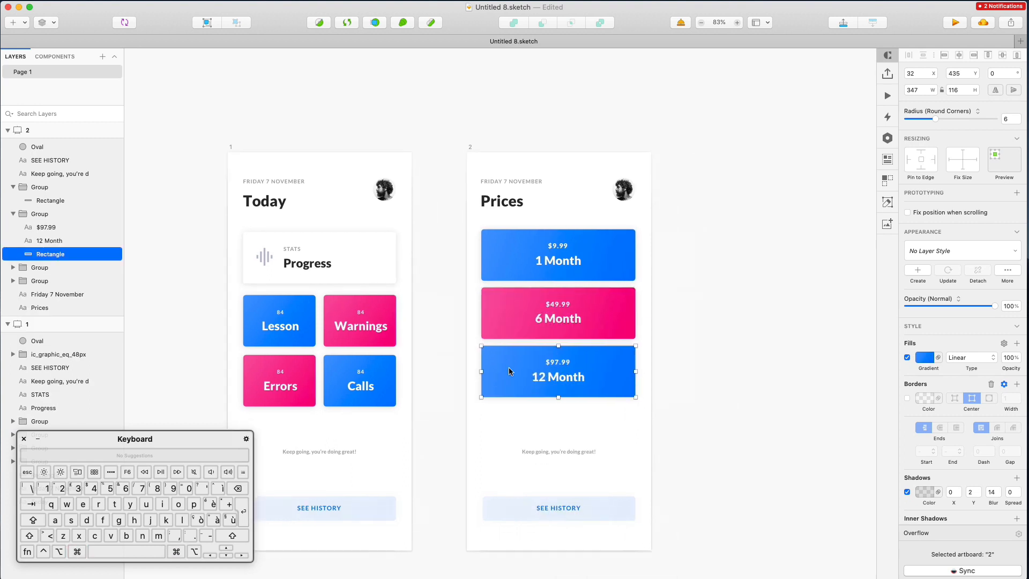
scroll(509, 371, left, 1)
right_click(511, 346)
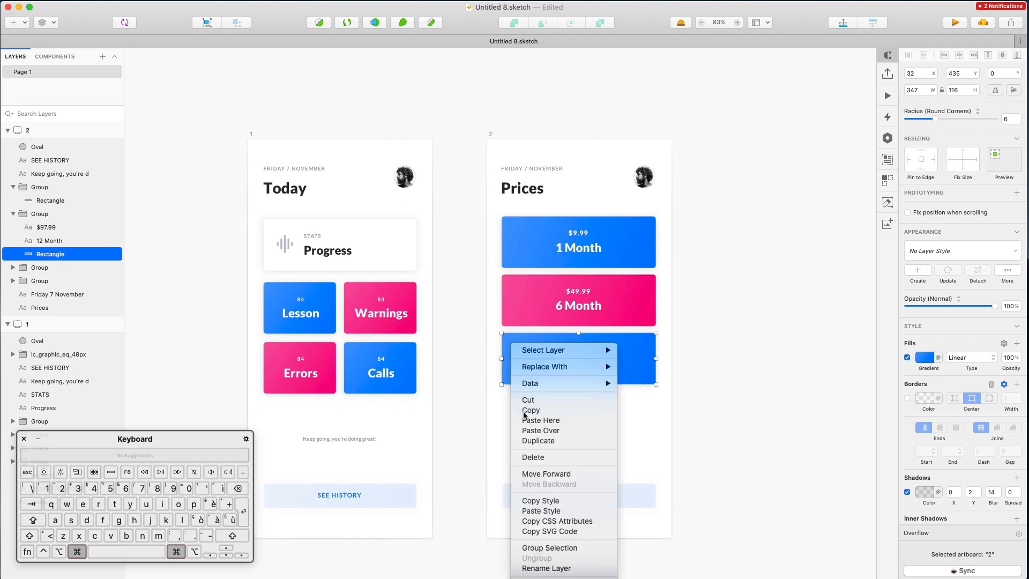
click(465, 440)
click(925, 357)
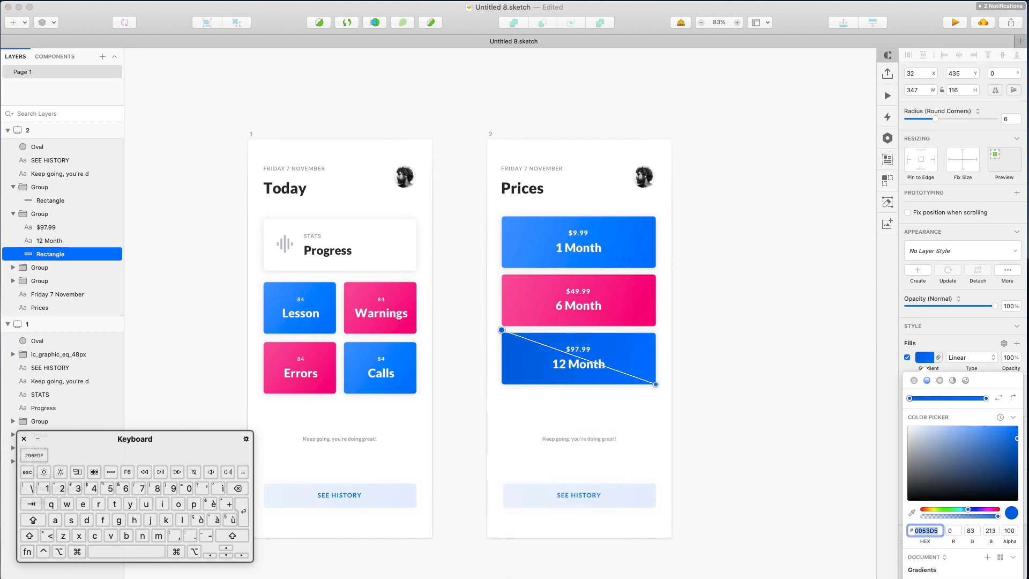
click(986, 399)
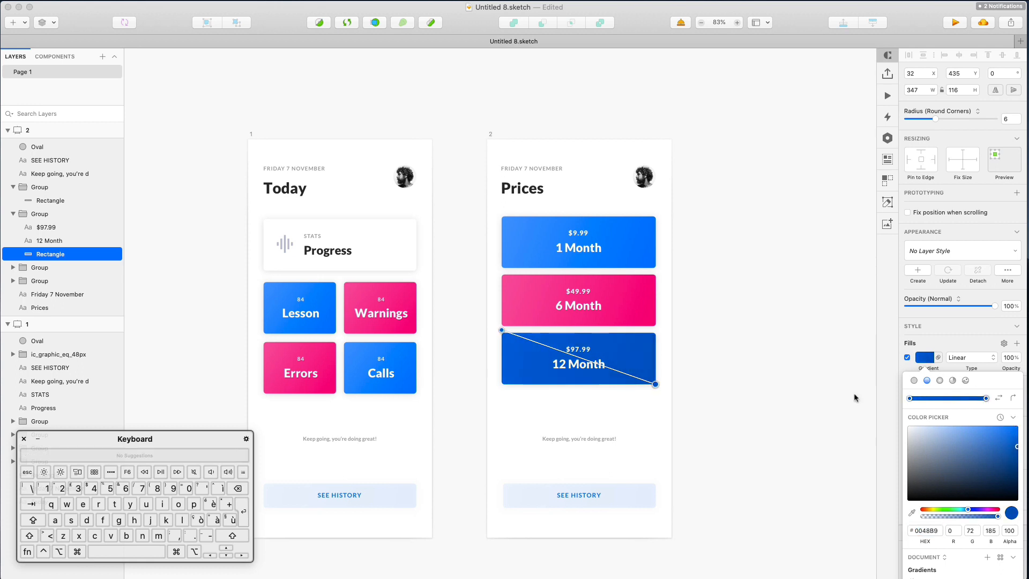
double_click(728, 278)
- Examine the three price cards from afar and up close, and leave shape editing with nothing selected
scroll(697, 239, down, 4)
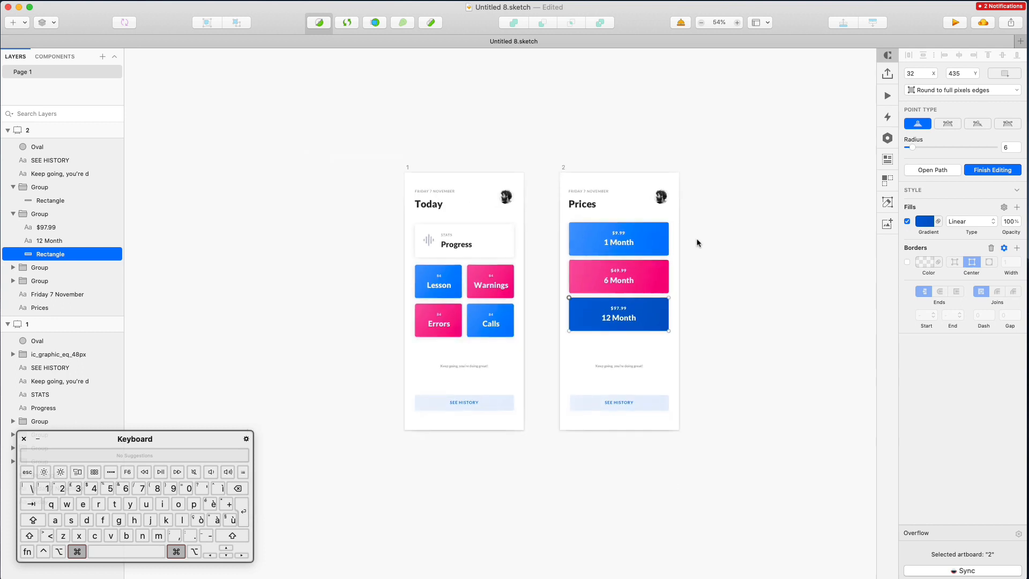
scroll(696, 239, up, 6)
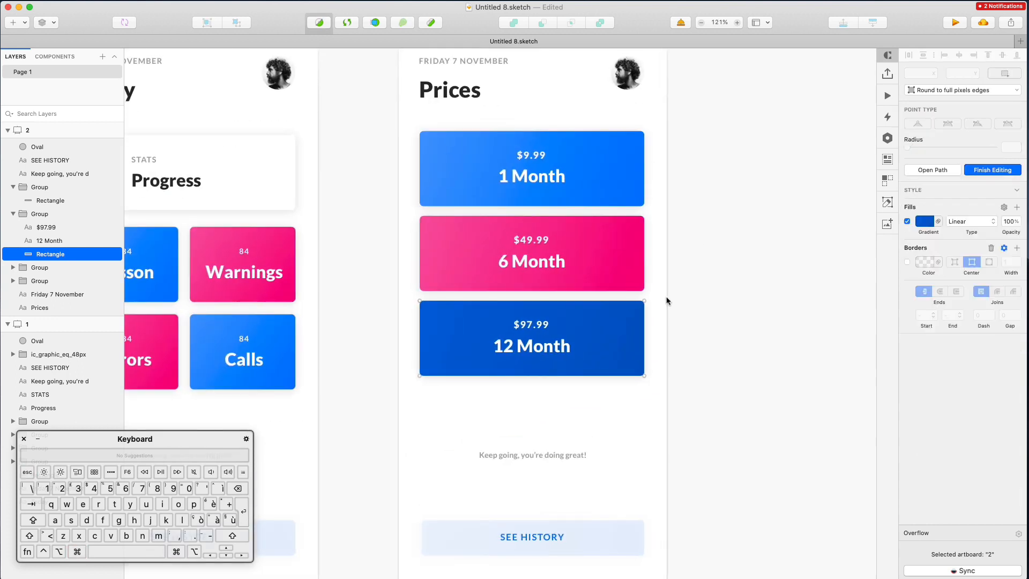
scroll(667, 301, down, 5)
scroll(668, 301, up, 1)
scroll(667, 301, left, 1)
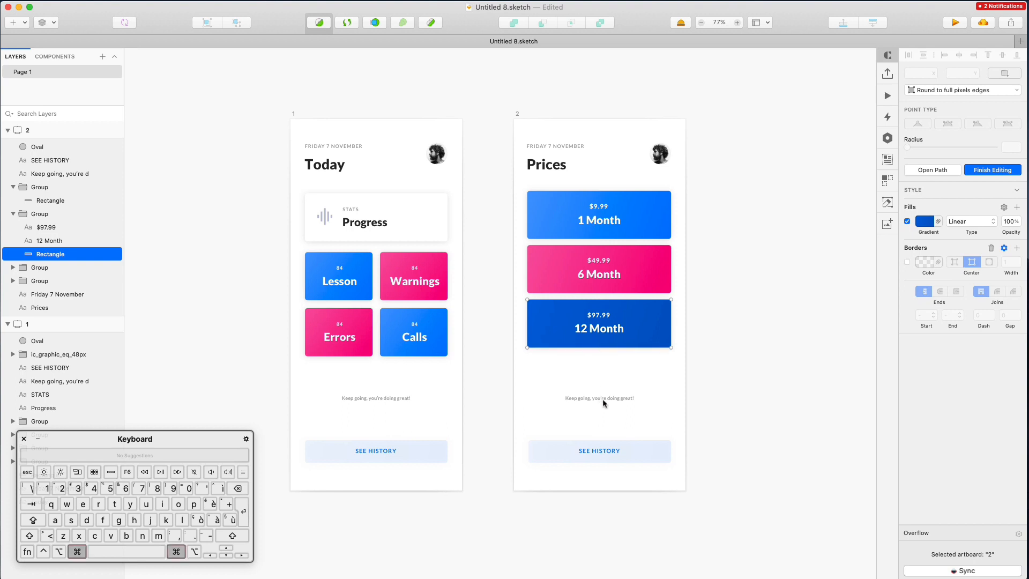
key(Escape)
key(Escape)
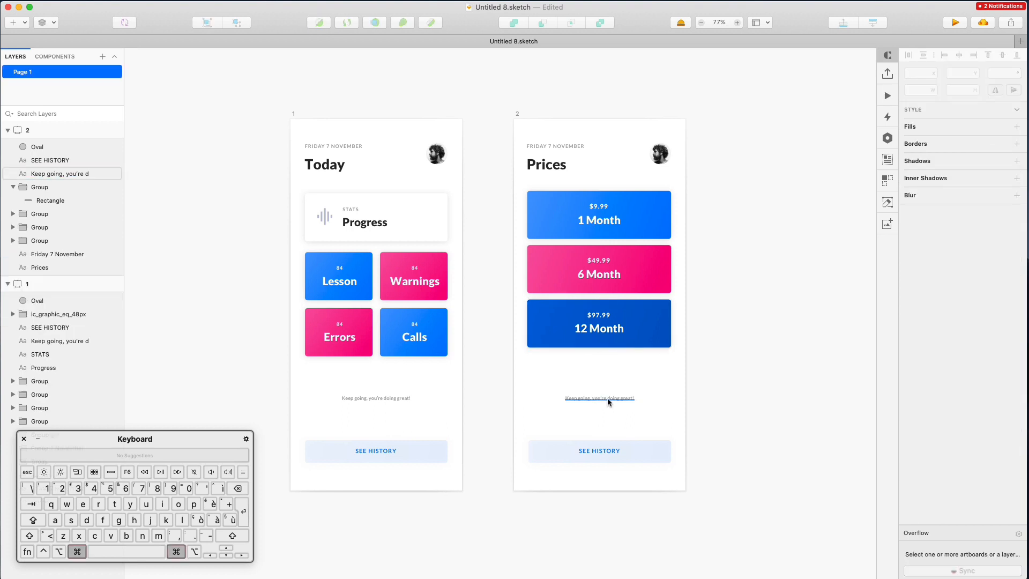
- Replace the caption above the Prices screen's button with "Upgrade to Premium account in order to achieve full access."
click(607, 398)
scroll(554, 386, up, 4)
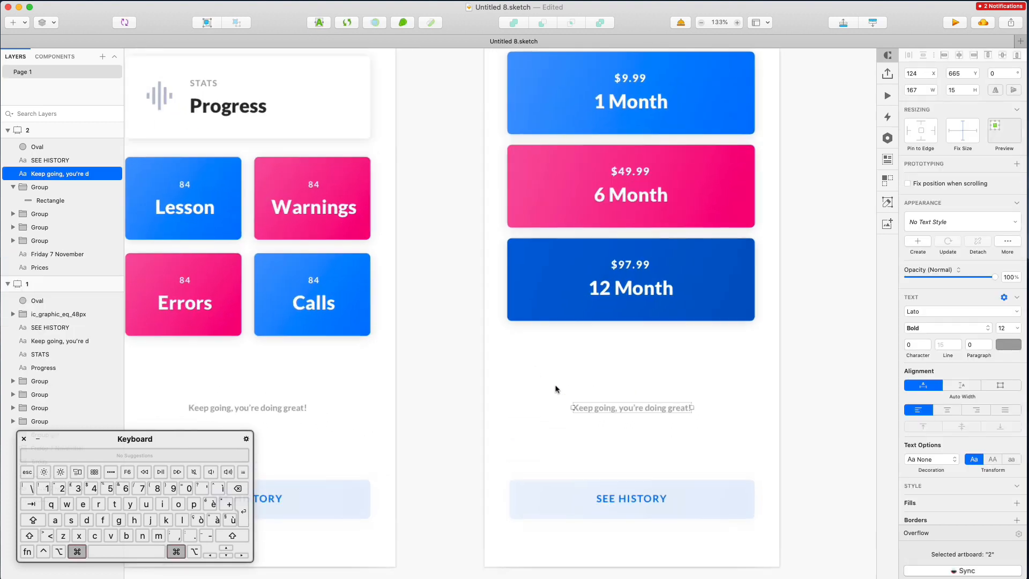
key(Return)
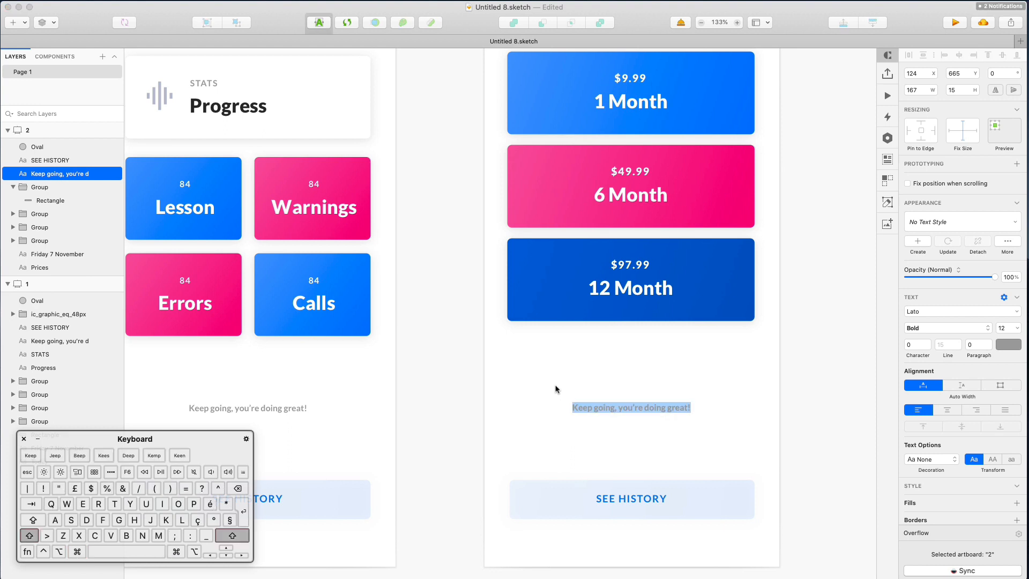
text(Upgrade to Premo)
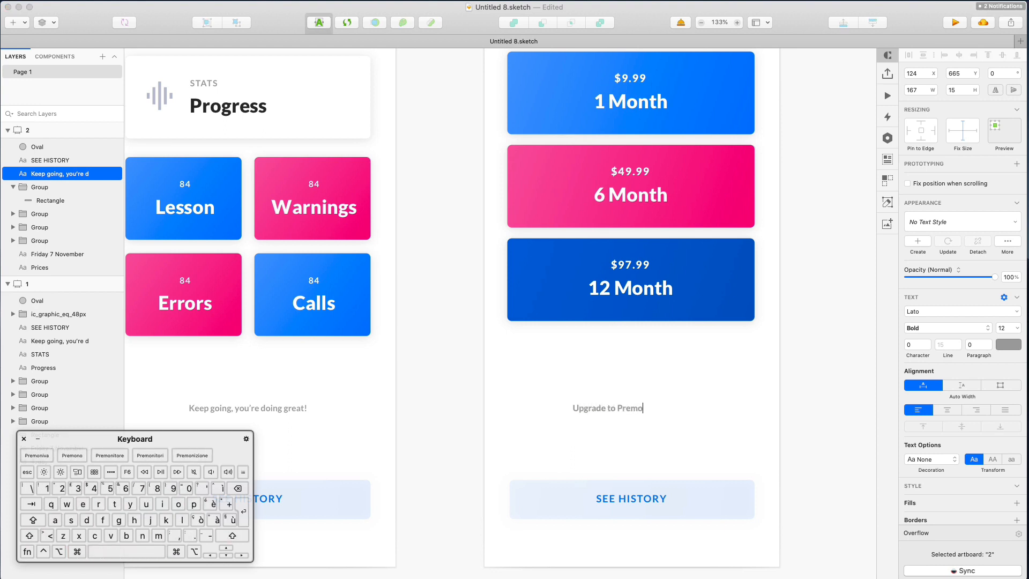
key(BackSpace)
text(i)
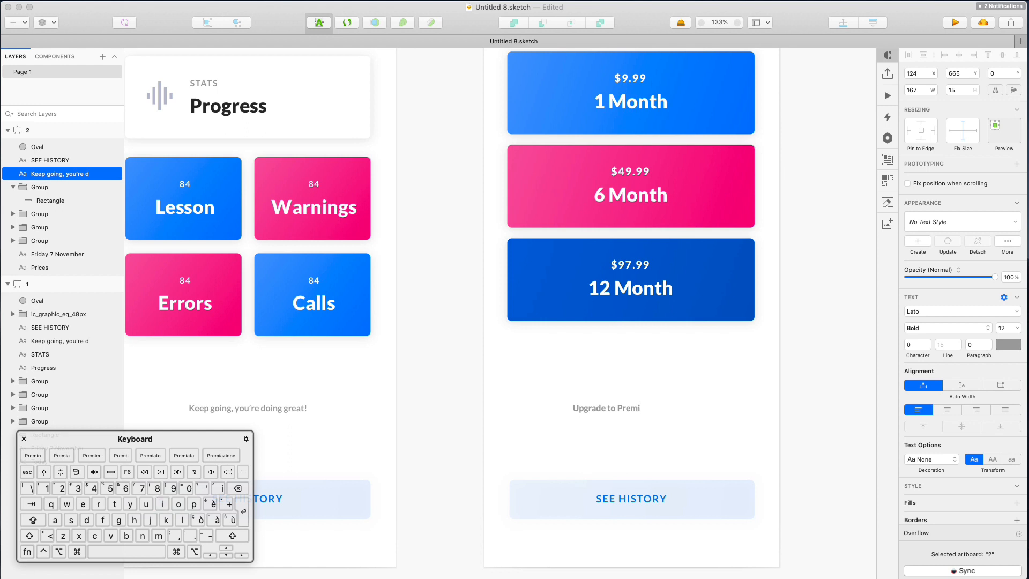
text(um accoun)
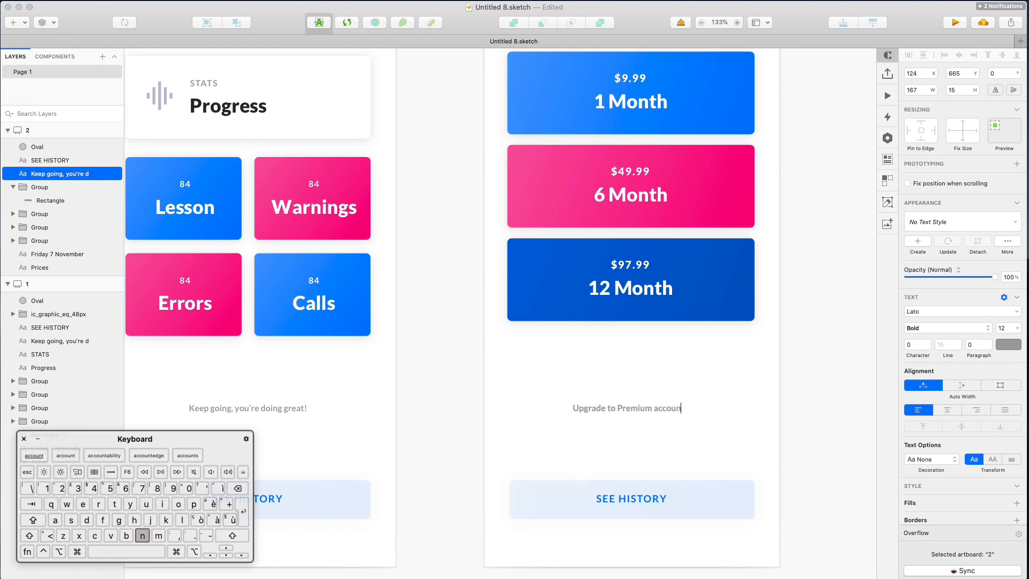
text(t in order)
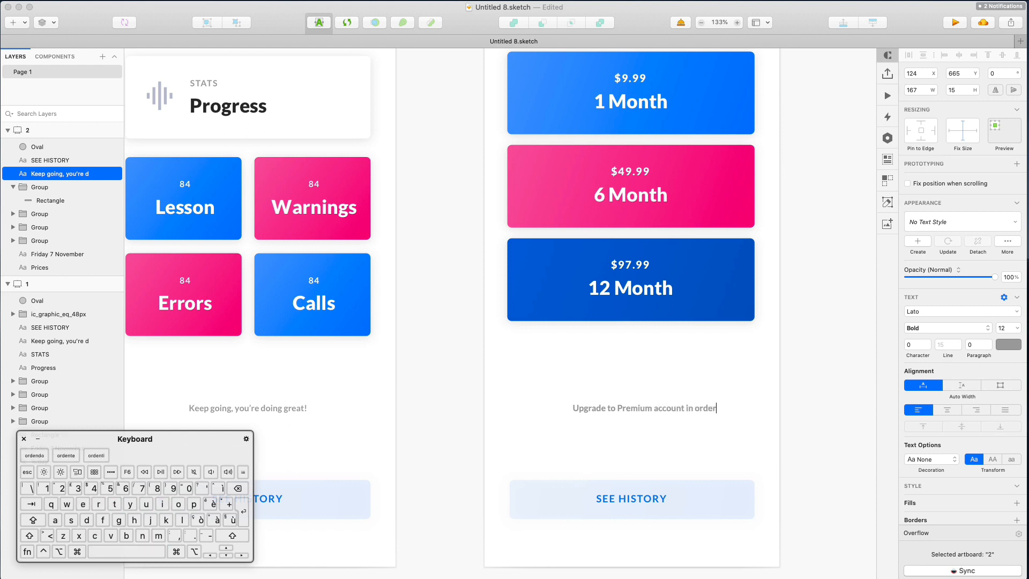
text( to achieve ful)
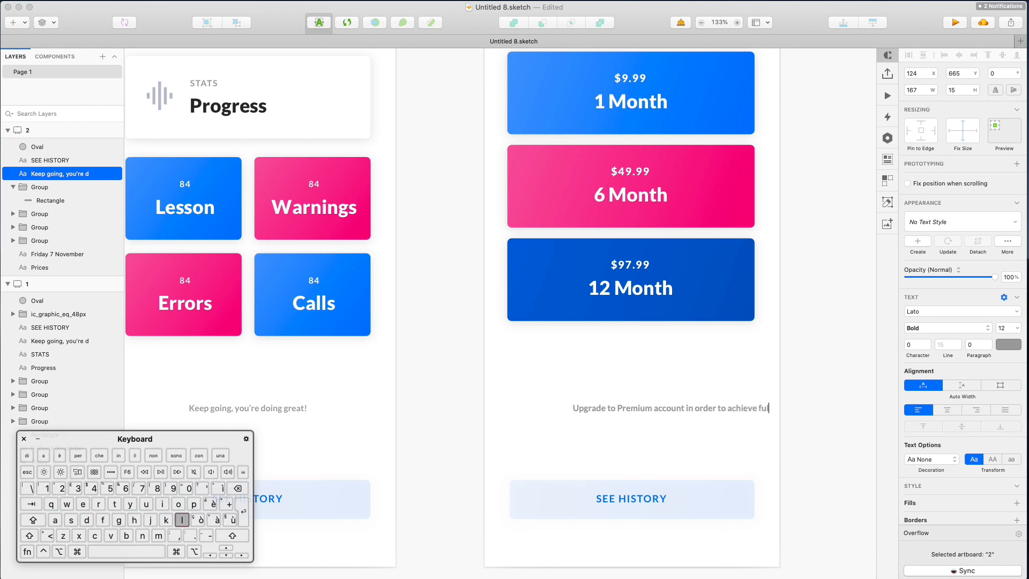
text(l acc)
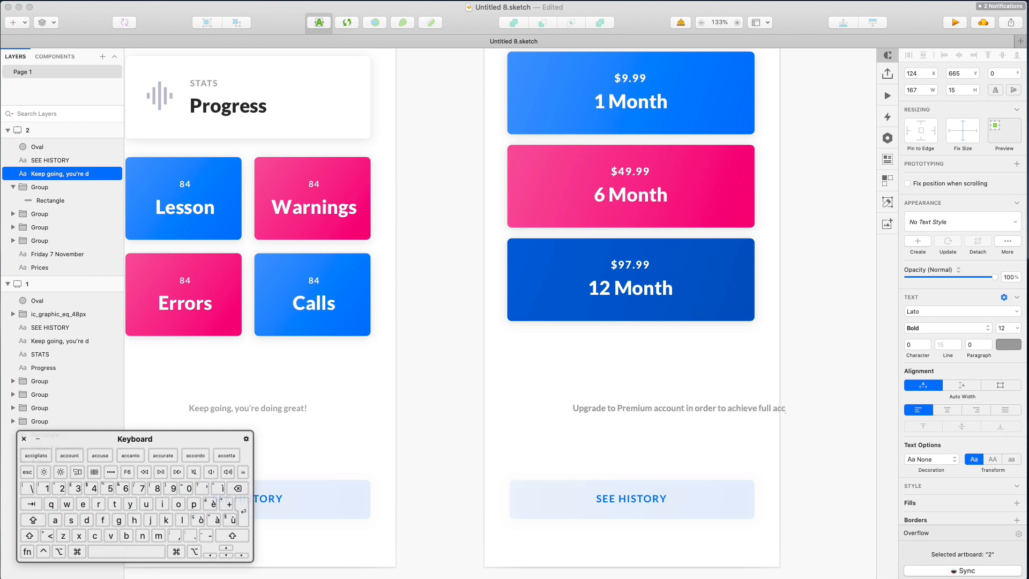
text(ess.)
click(769, 369)
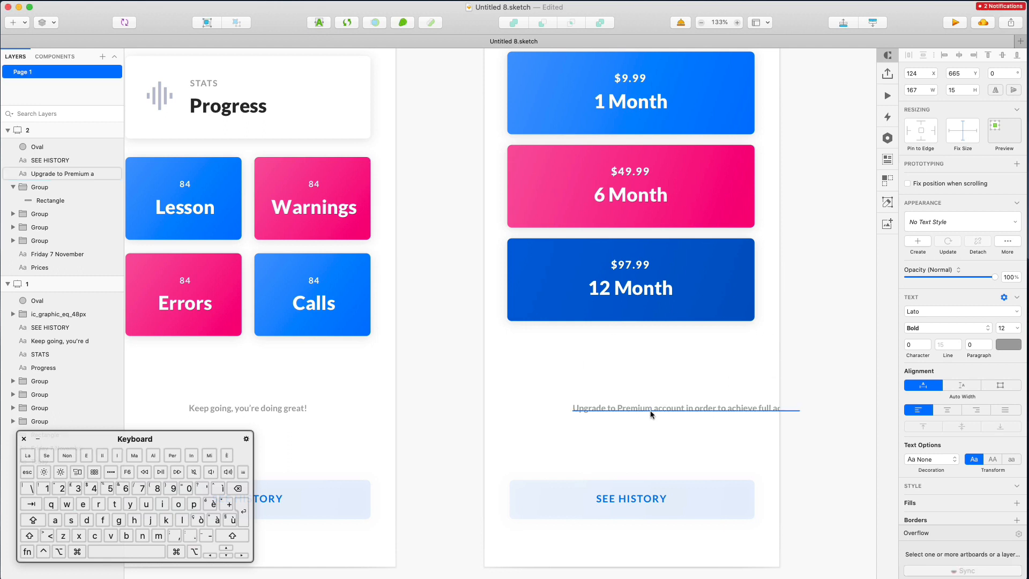
- Center the Upgrade to Premium caption horizontally on the Prices screen
super+click(657, 410)
drag(675, 409, 625, 408)
click(616, 386)
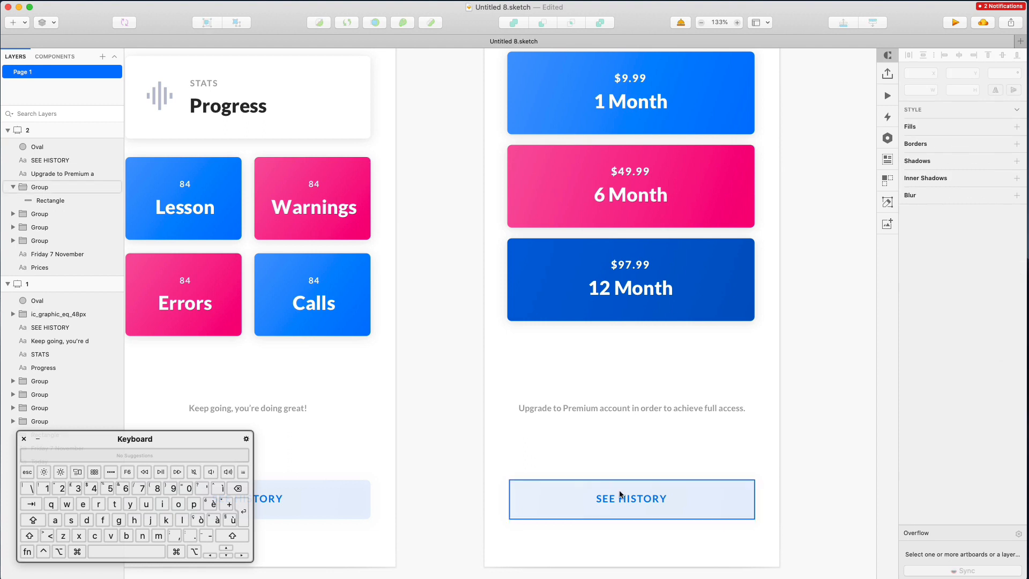
- Change the Prices screen's button label to CONTACT SUPPORT and center it on the button
scroll(635, 467, down, 2)
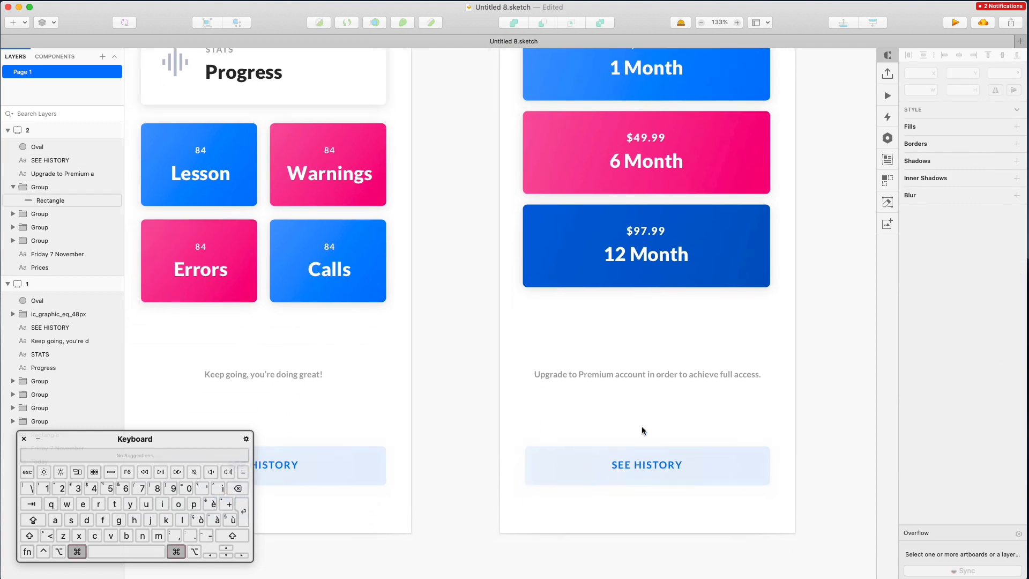
scroll(651, 409, down, 3)
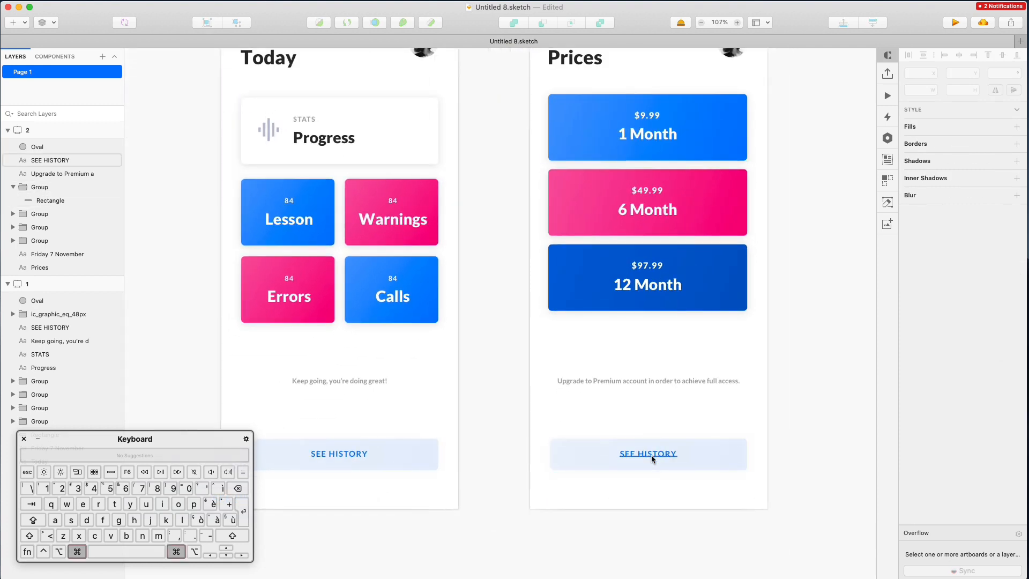
double_click(651, 454)
text(CONTAC)
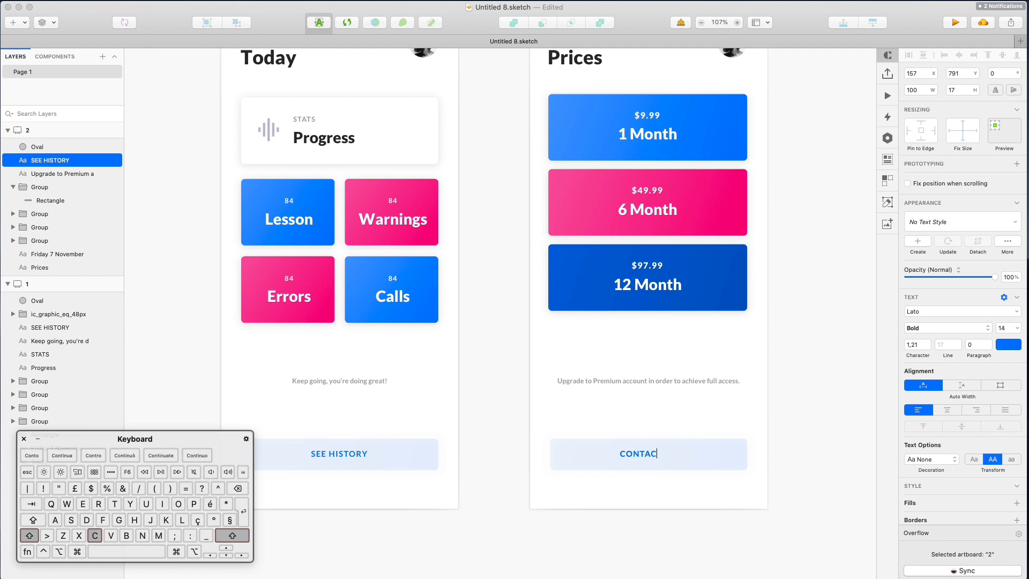
text(T SUPPOR)
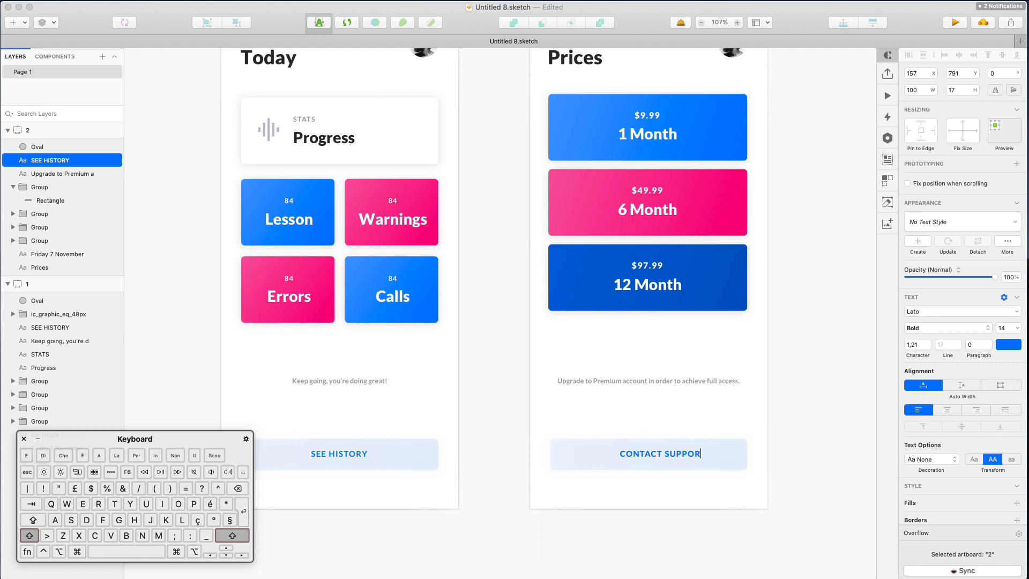
text(T)
click(781, 421)
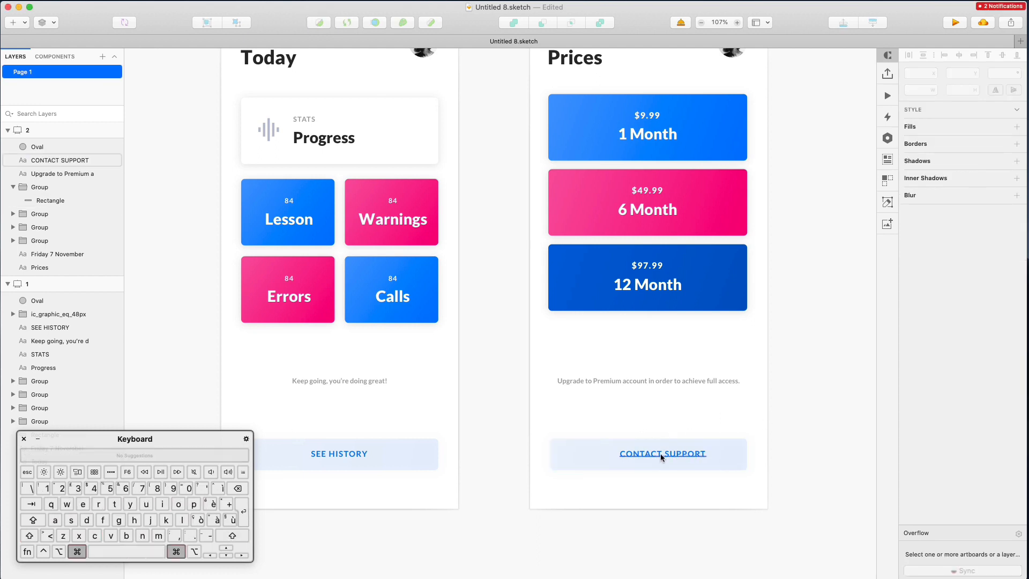
click(662, 458)
- Turn the CONTACT SUPPORT button's rectangle into an outline: 100% opacity, no fill and an enabled border
click(738, 452)
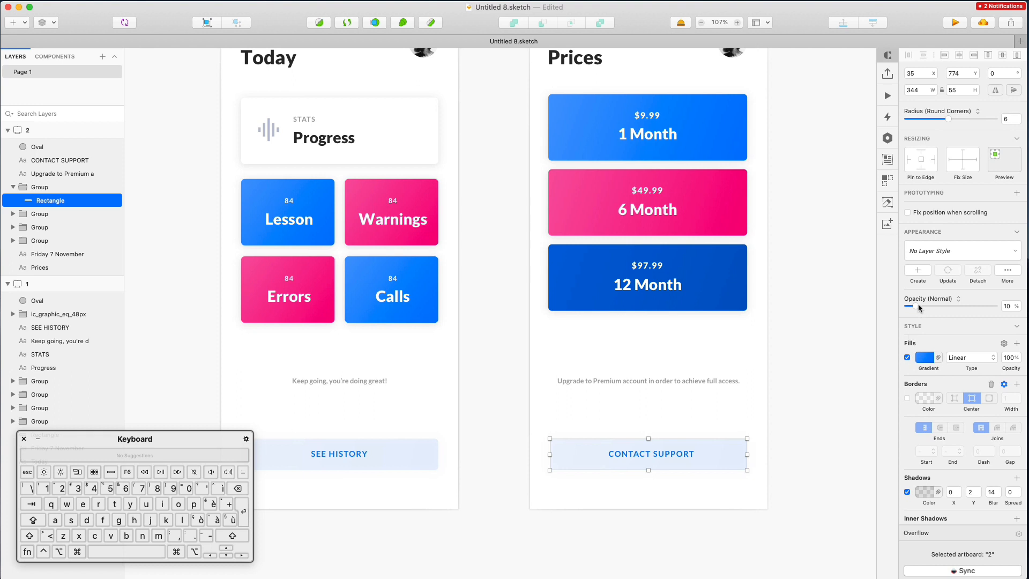
drag(920, 307, 995, 306)
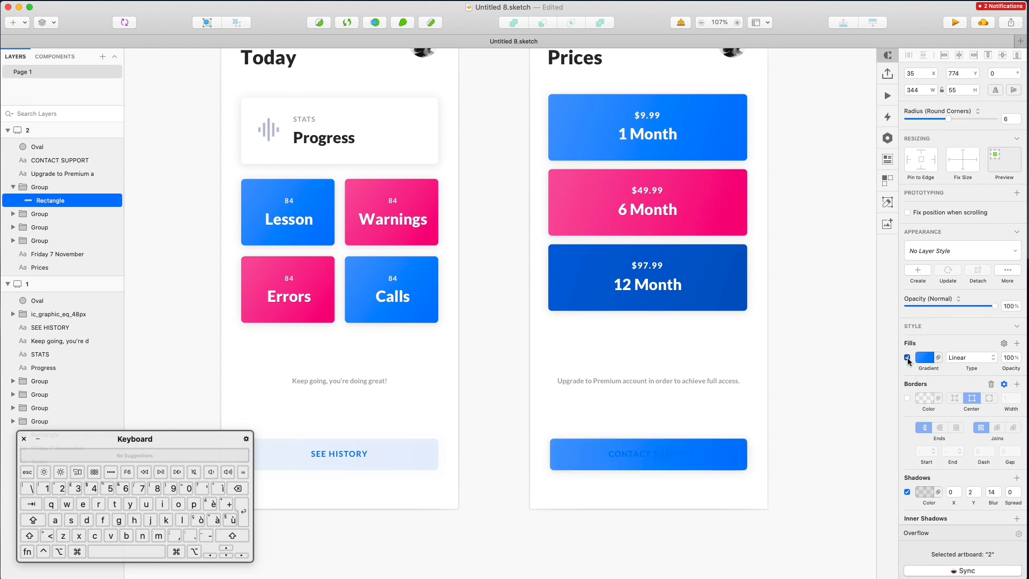
click(907, 357)
click(907, 399)
- Color the CONTACT SUPPORT button's border blue, sampling the color from the button's label
click(924, 398)
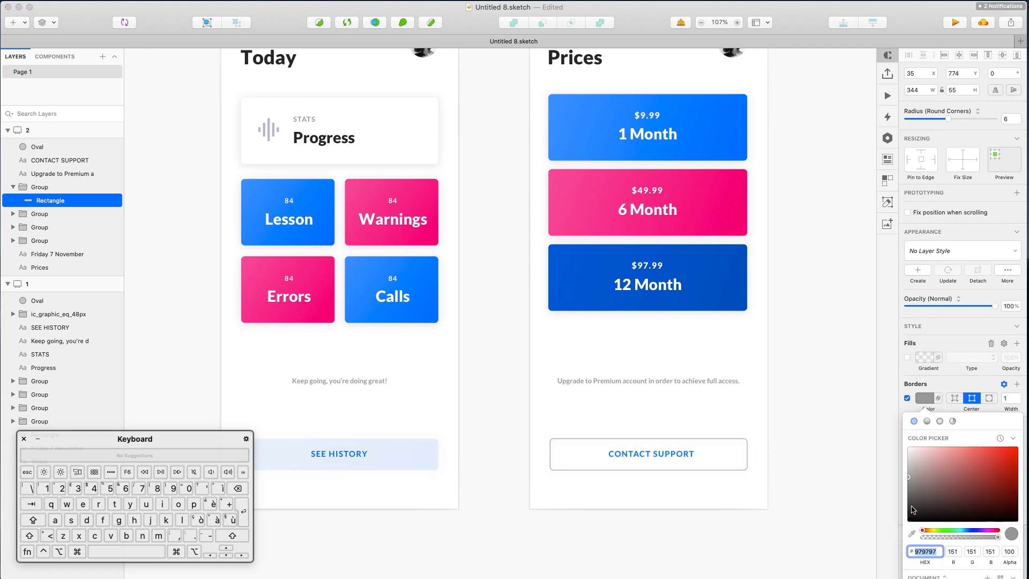
click(913, 533)
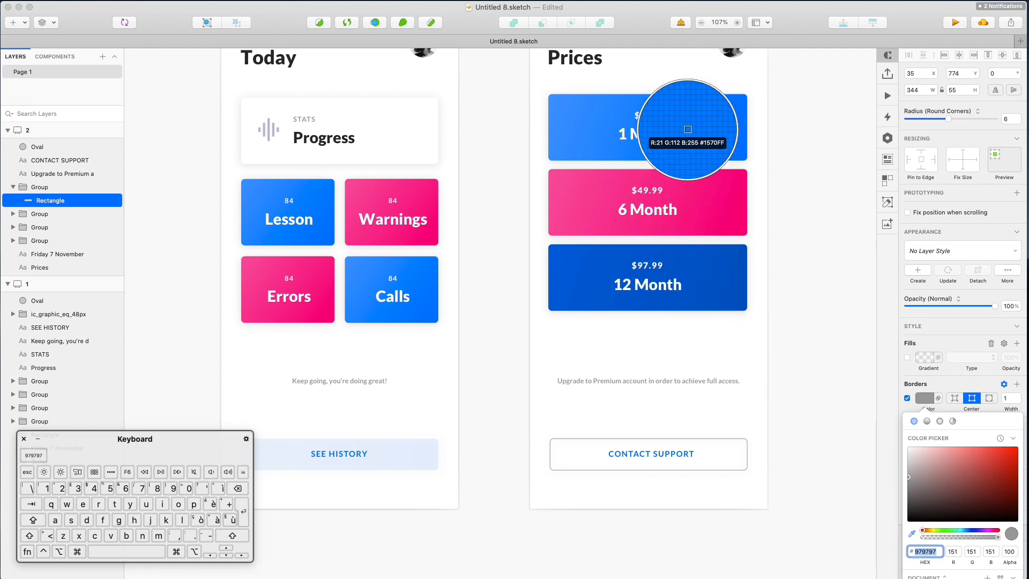
click(683, 134)
drag(977, 463, 1018, 447)
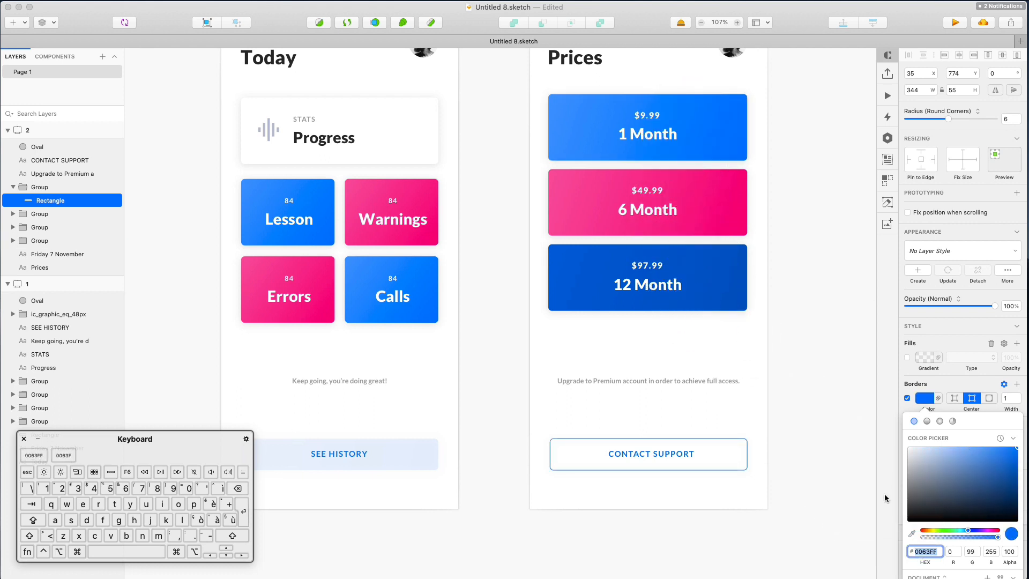
click(912, 534)
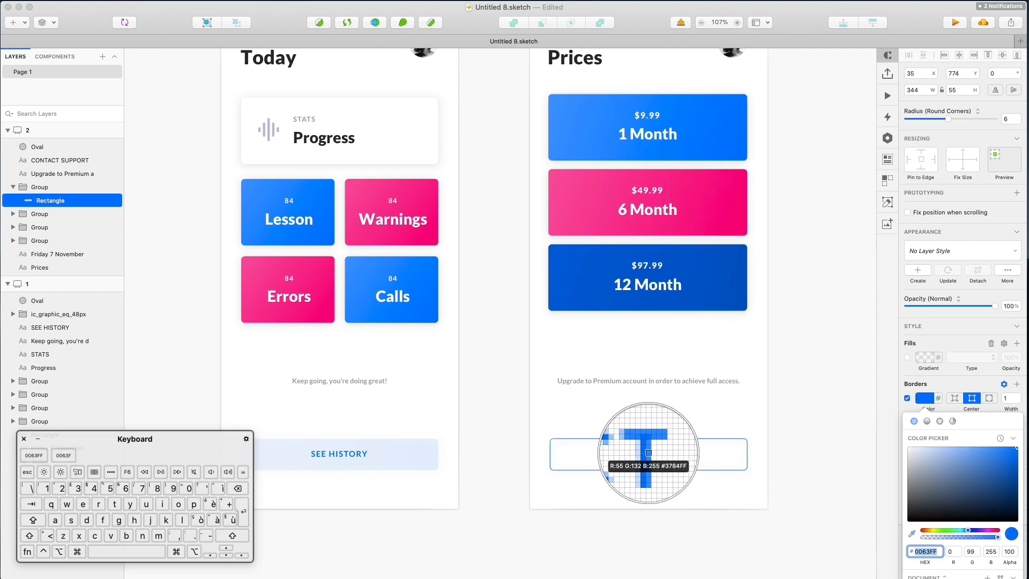
click(648, 453)
click(770, 427)
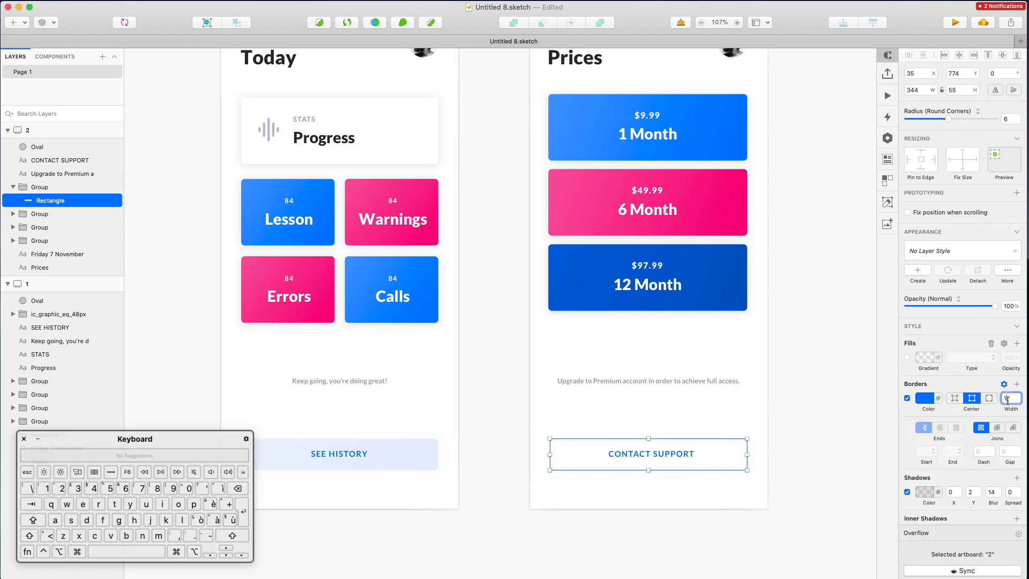
- Set the CONTACT SUPPORT button's border width to 1,5 and deselect it
text(,5)
key(Return)
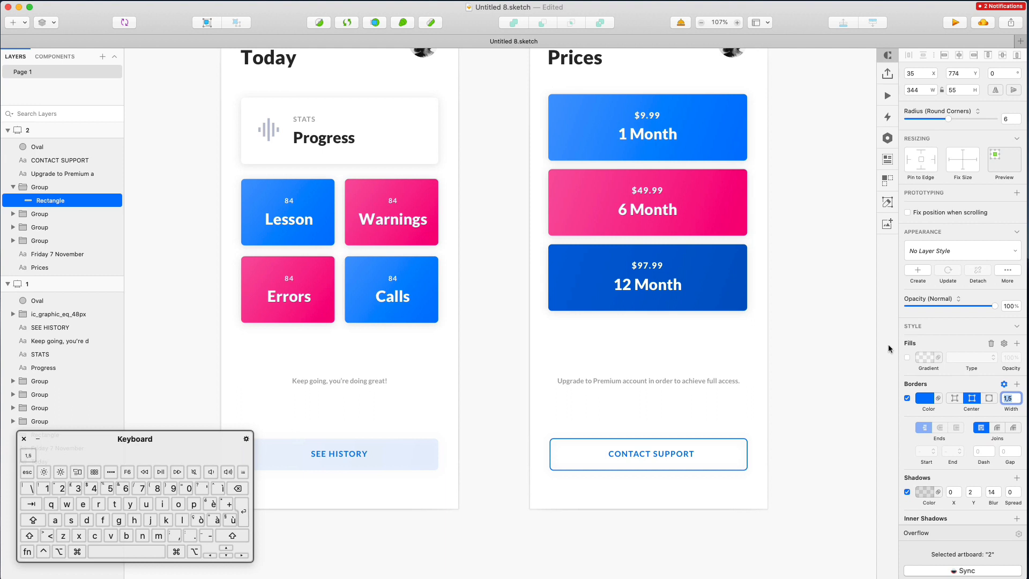
key(Escape)
key(super+1)
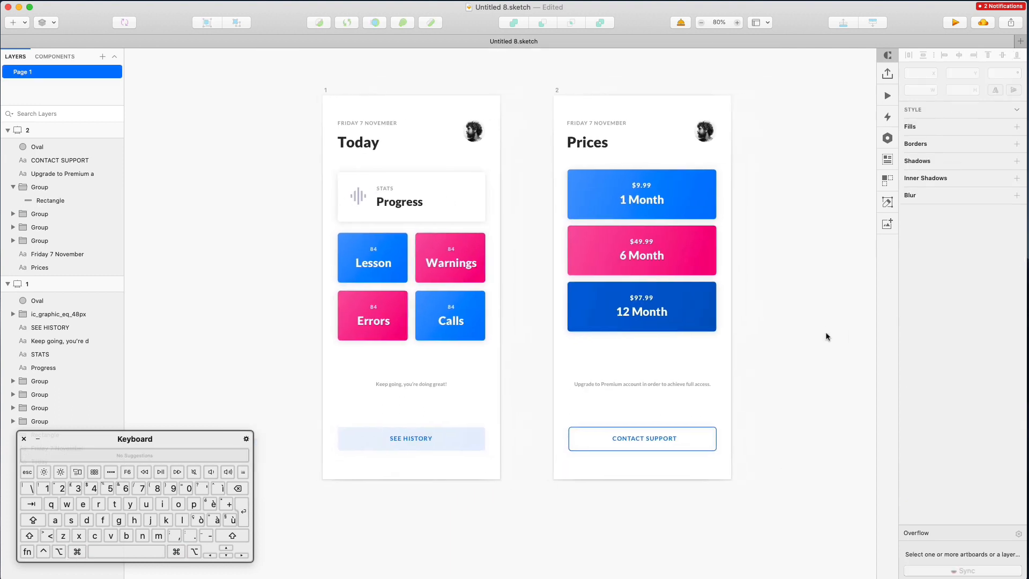
- Duplicate the Prices artboard and place the copy before the Today artboard, at X -70 and Y 22
scroll(815, 336, right, 3)
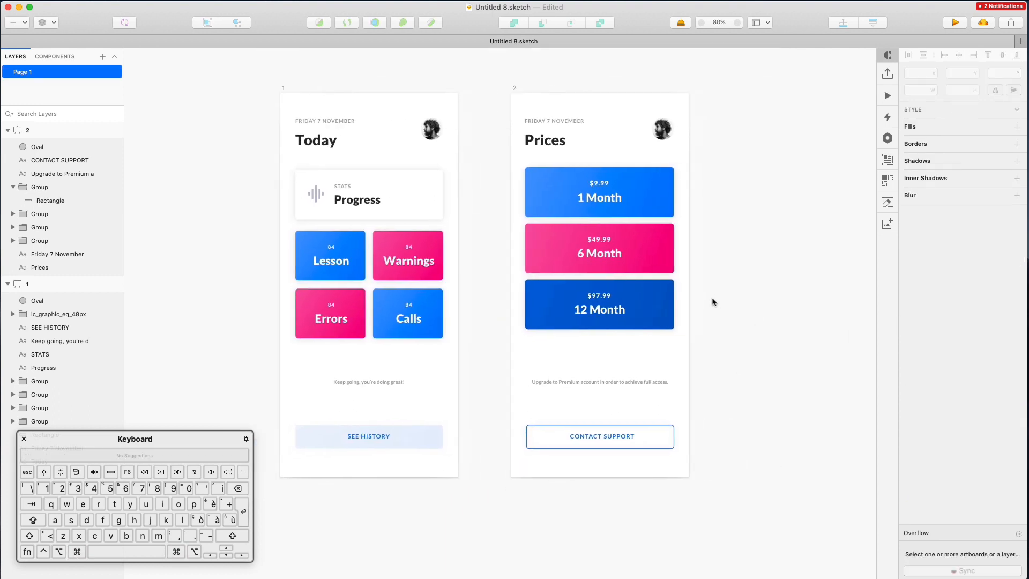
scroll(707, 256, up, 1)
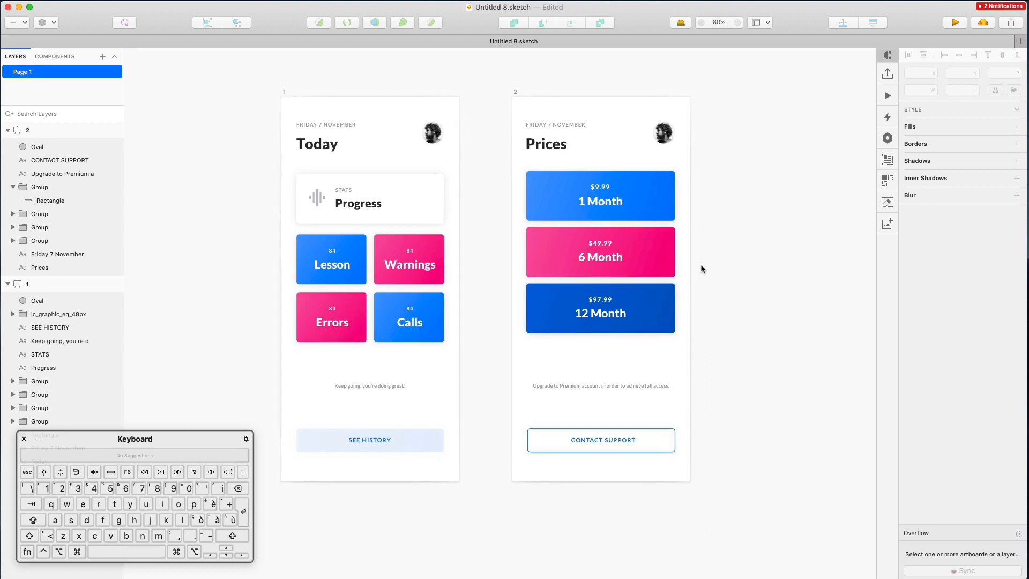
scroll(517, 100, right, 8)
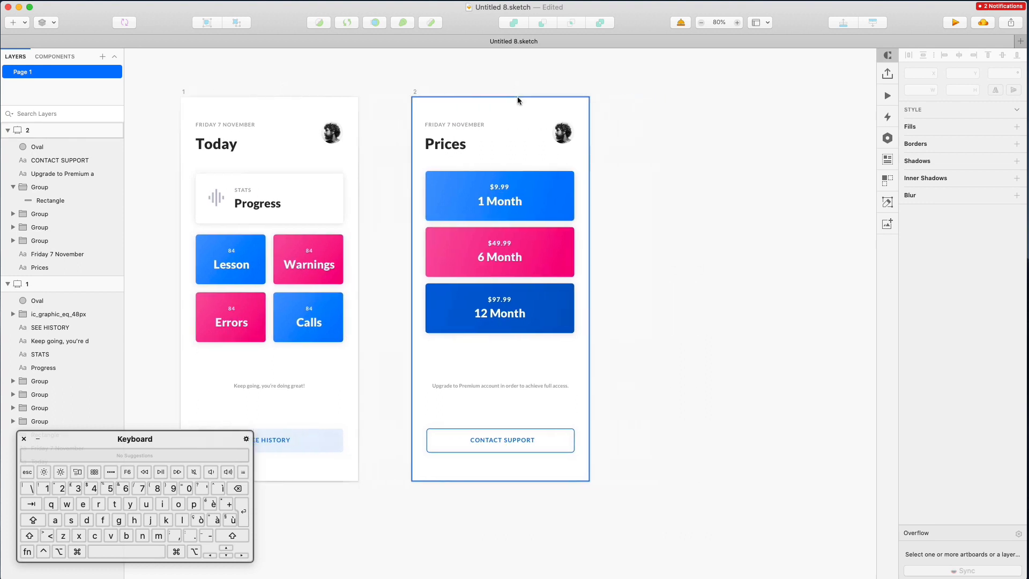
click(394, 95)
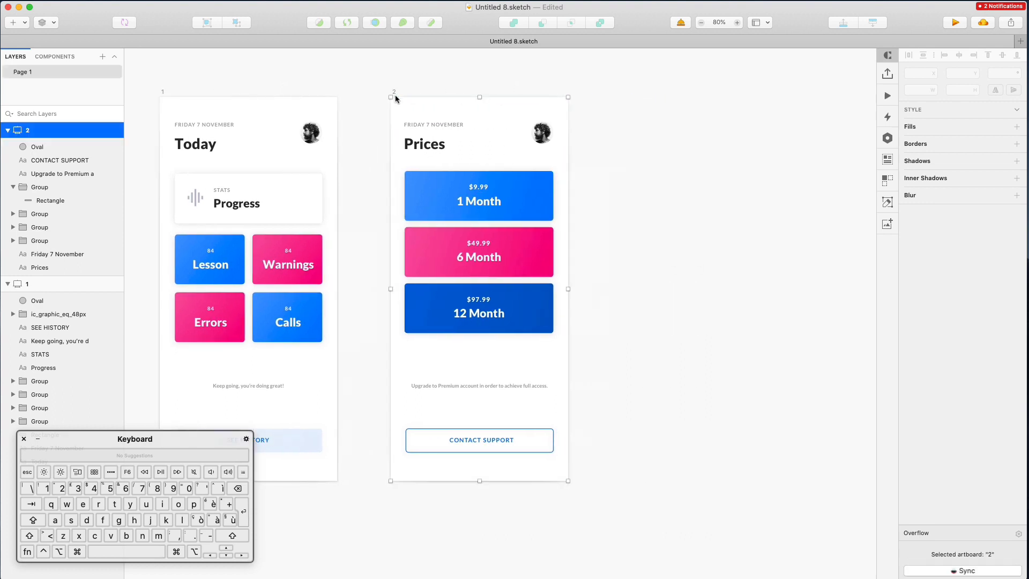
scroll(396, 96, left, 6)
scroll(396, 97, left, 4)
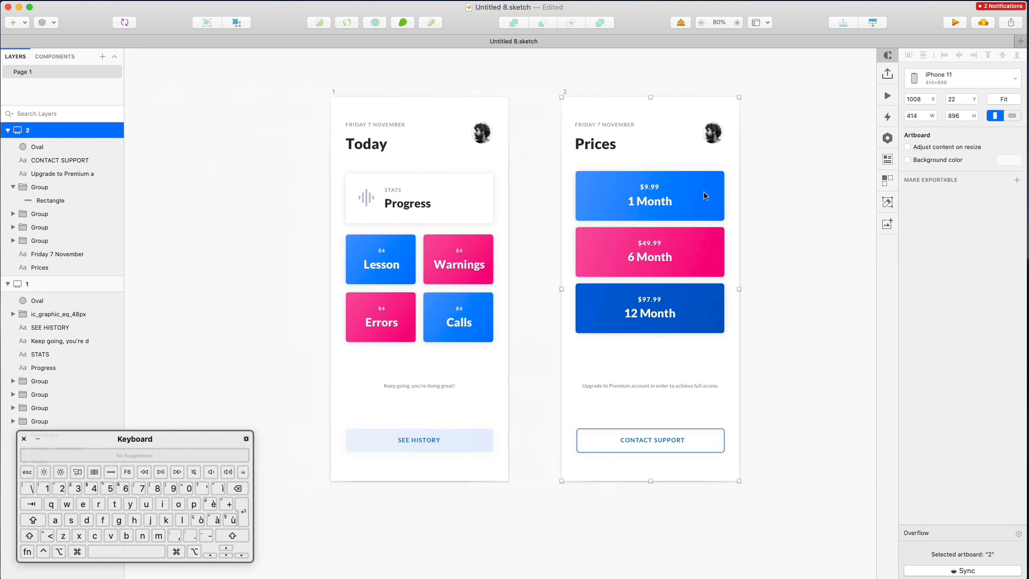
drag(705, 196, 244, 173)
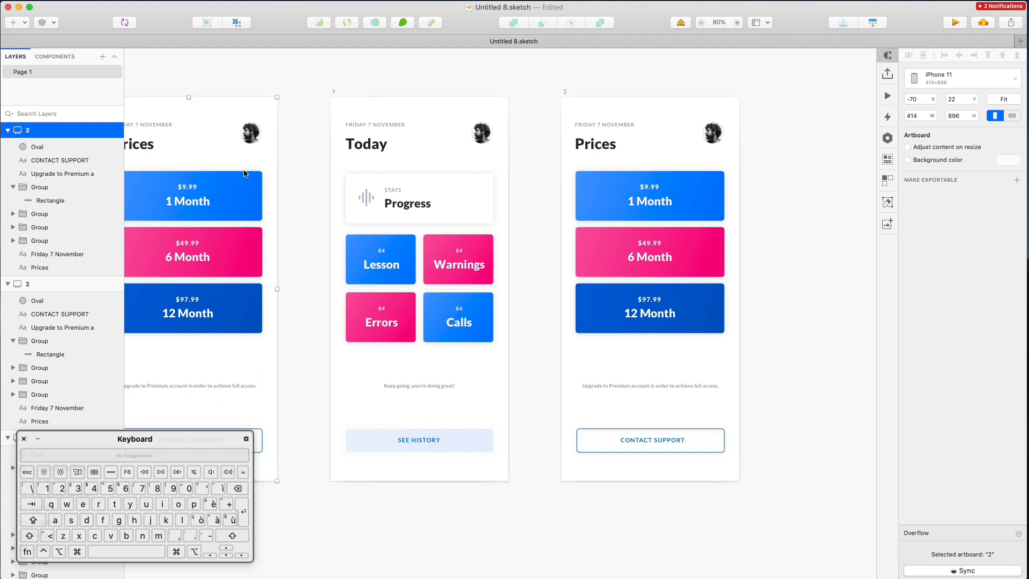
scroll(247, 173, left, 15)
- Delete the three price cards from the duplicated Prices artboard
click(366, 179)
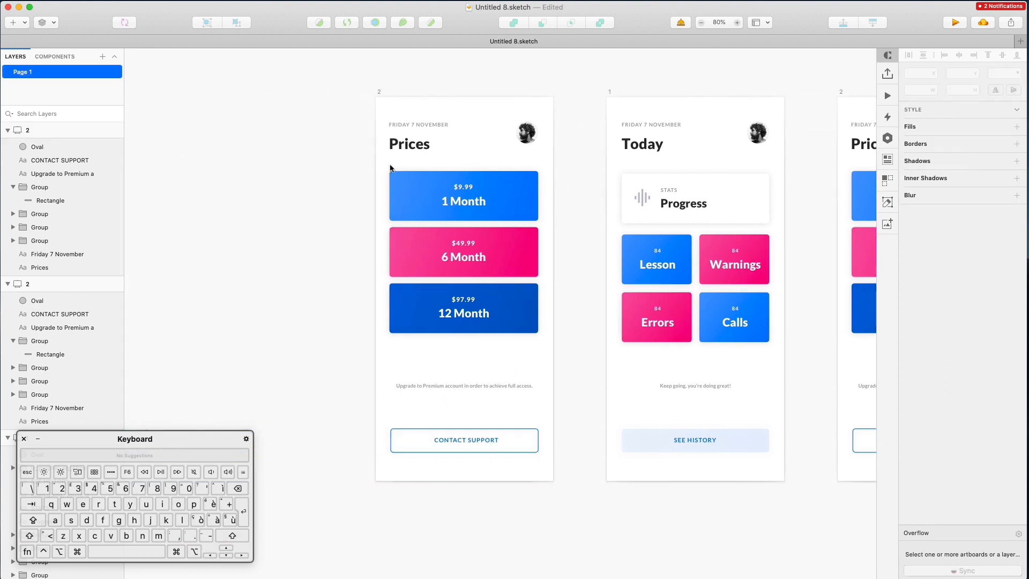
drag(365, 189, 564, 353)
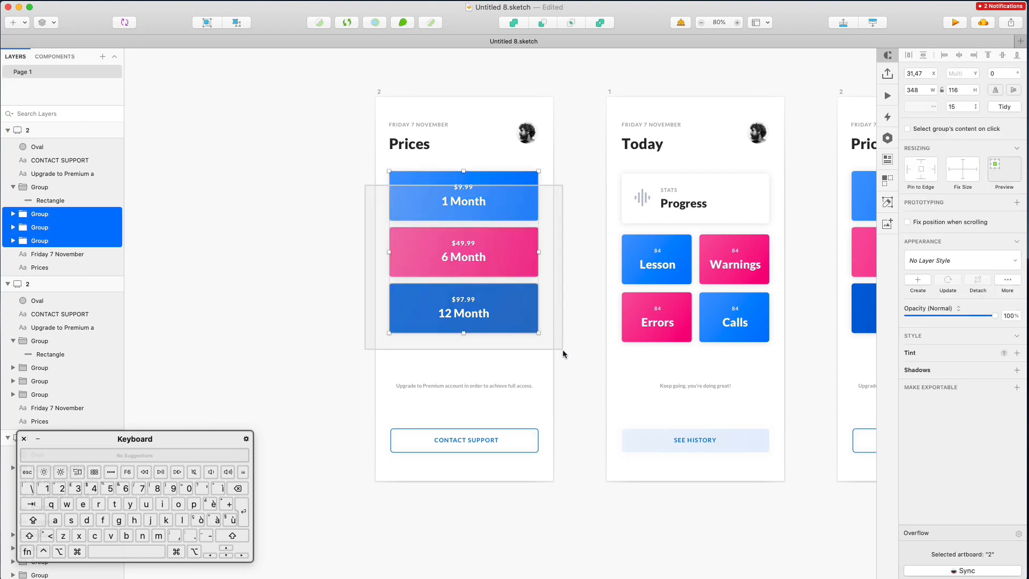
key(BackSpace)
- Move the copied artboard's Prices title down to about Y 407 and change its text to "Gramr"
drag(412, 148, 405, 284)
double_click(404, 282)
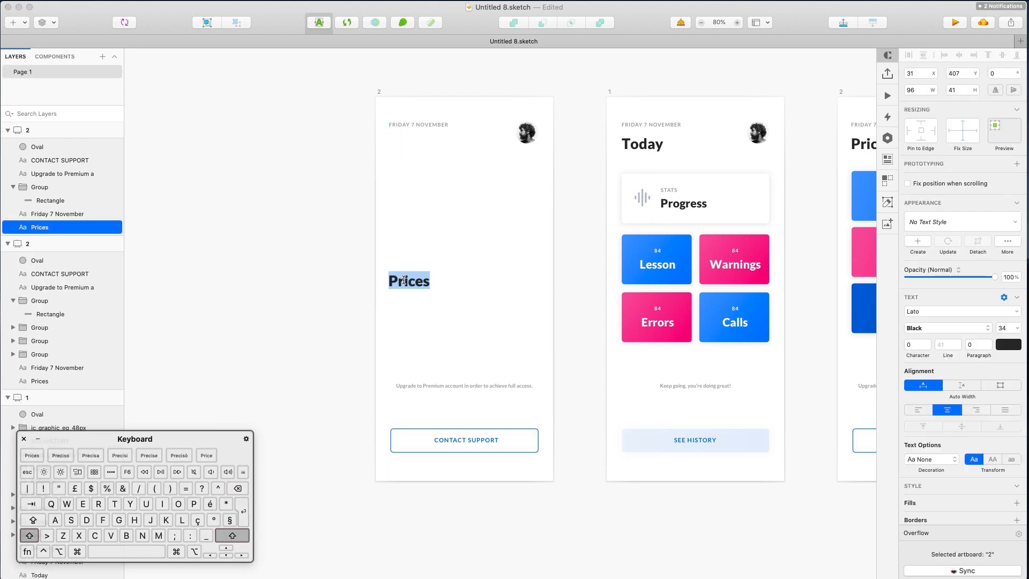
text(Gram)
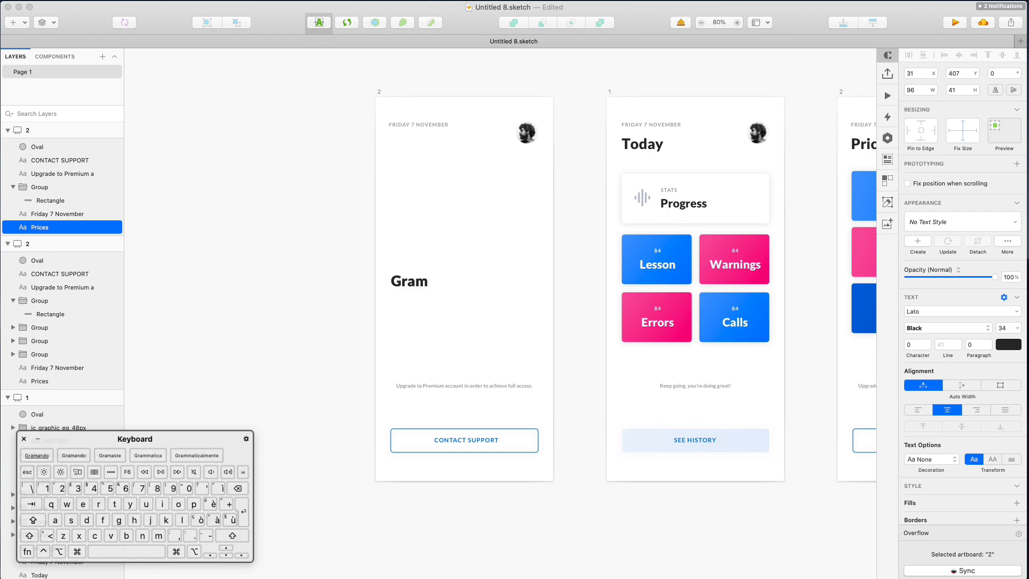
text(r)
click(420, 239)
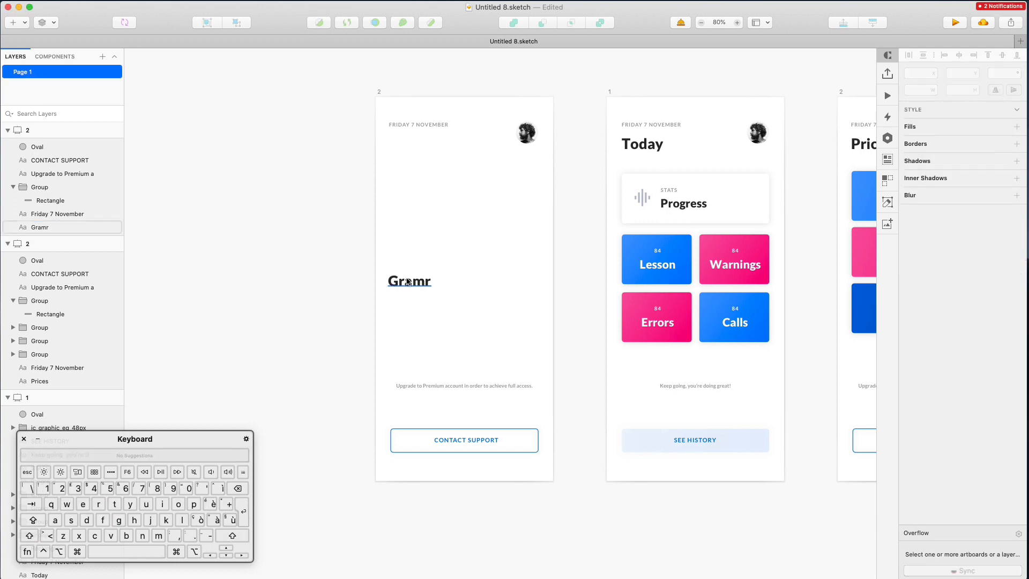
- Center the Gramr title horizontally and vertically on its artboard
key(Escape)
click(960, 56)
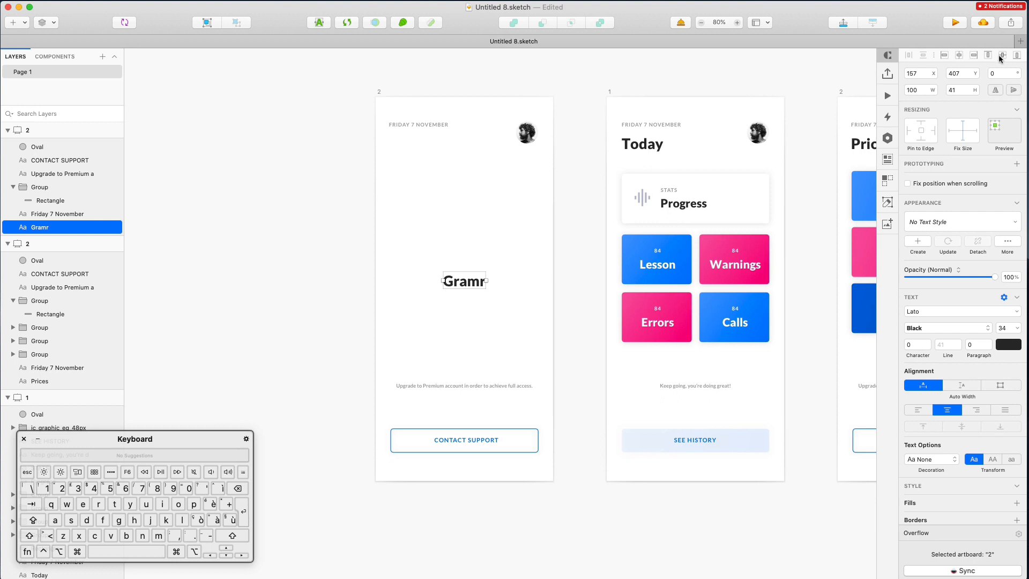
click(1002, 55)
- Move the date text below the Gramr title to about X 137, Y 492 and change it to "LEARN LANGUAGE FAST"
click(433, 126)
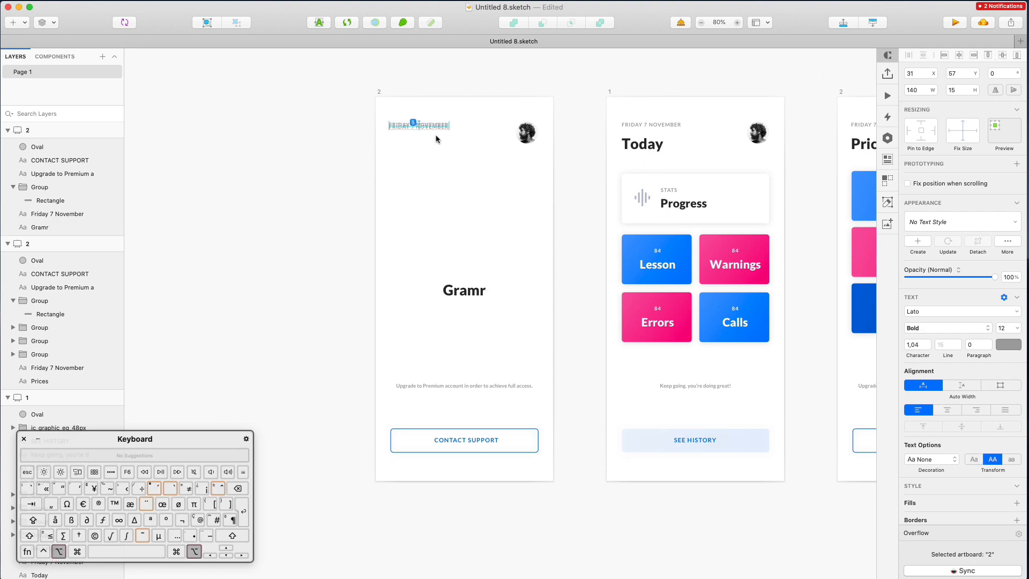
drag(433, 128, 468, 308)
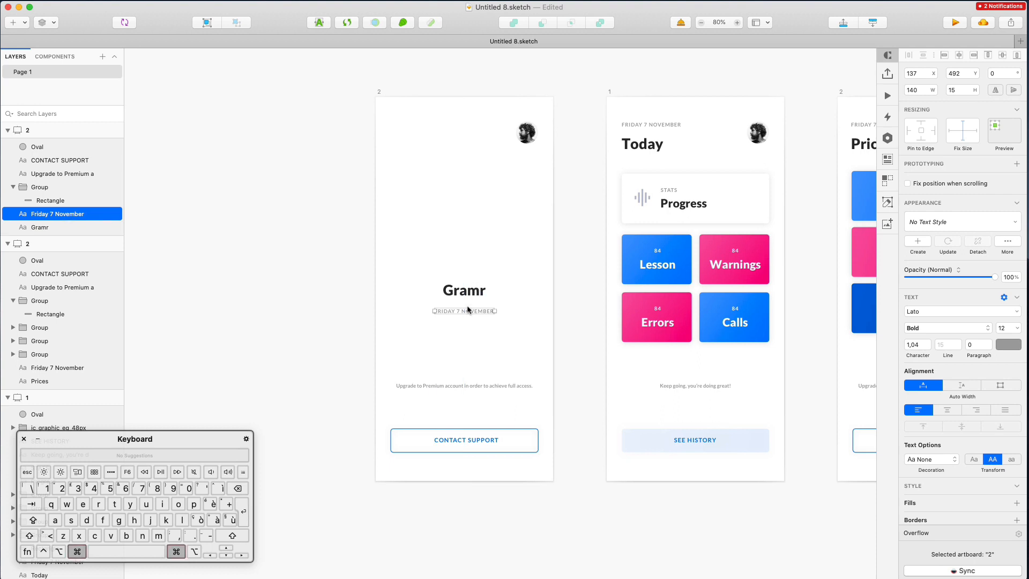
scroll(468, 309, up, 2)
double_click(467, 306)
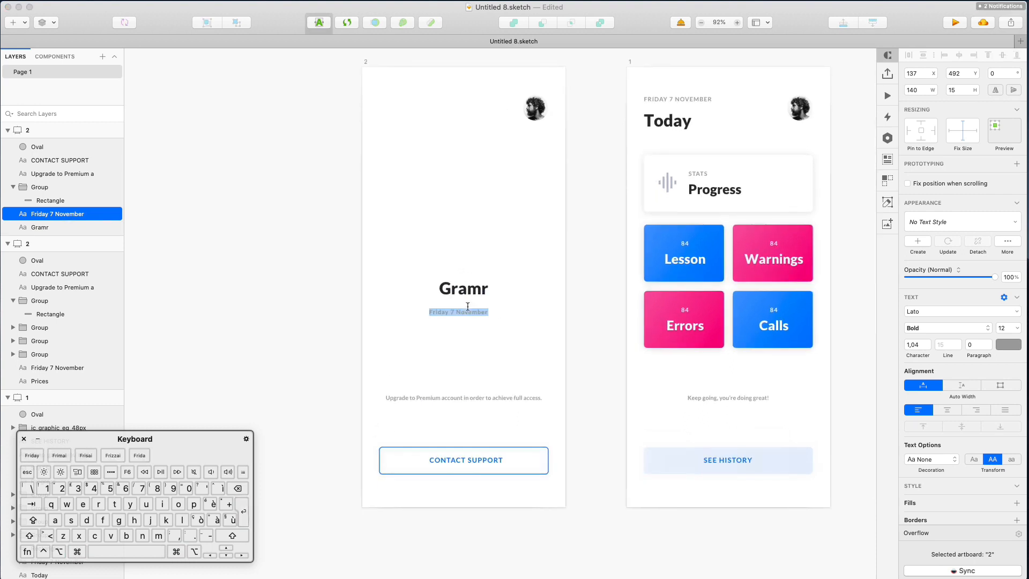
text(LEARN L)
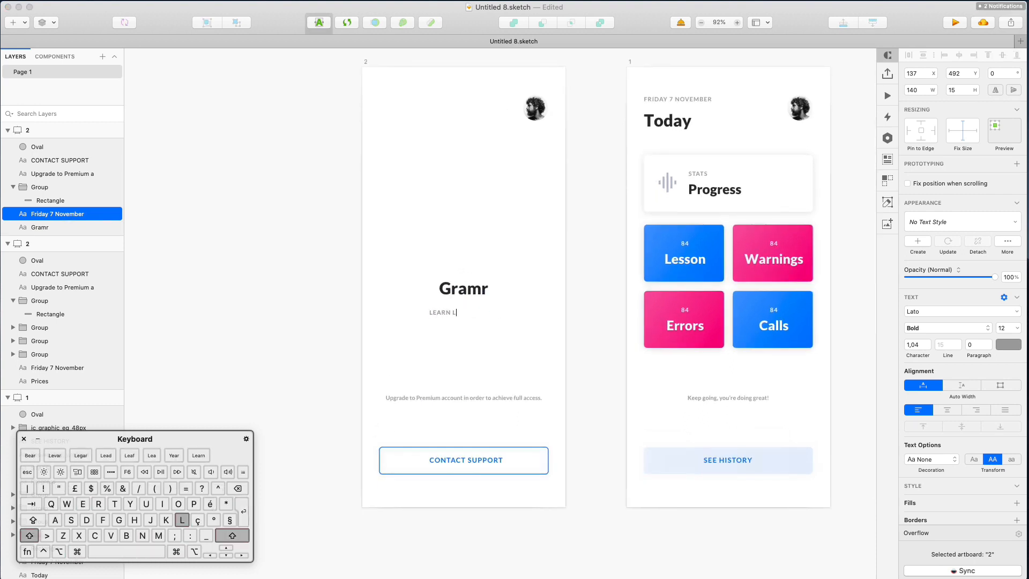
text(ANGUAGE FAST)
click(479, 228)
- Center the LEARN LANGUAGE FAST tagline horizontally on the artboard and deselect it
click(481, 312)
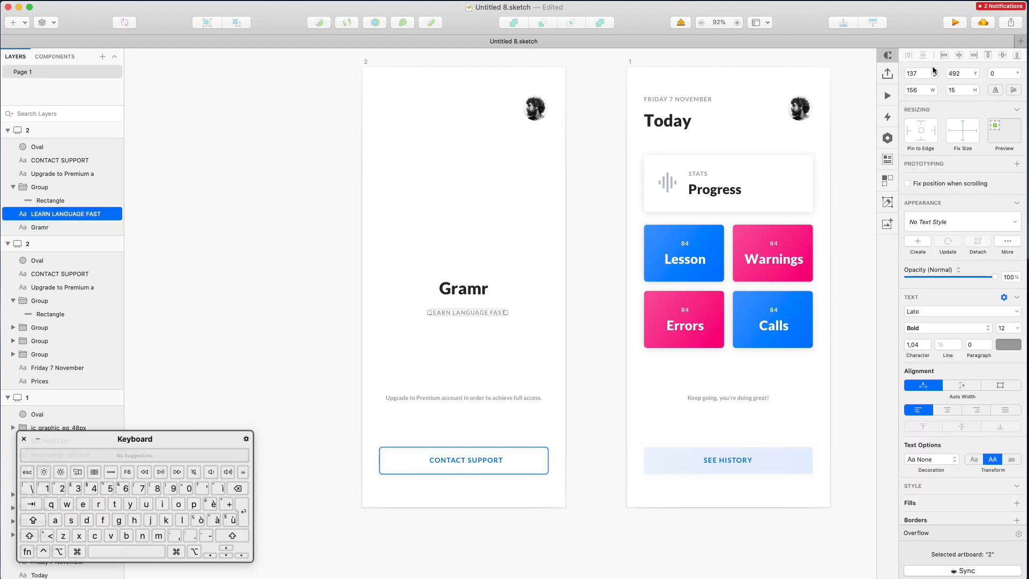
click(959, 57)
click(486, 111)
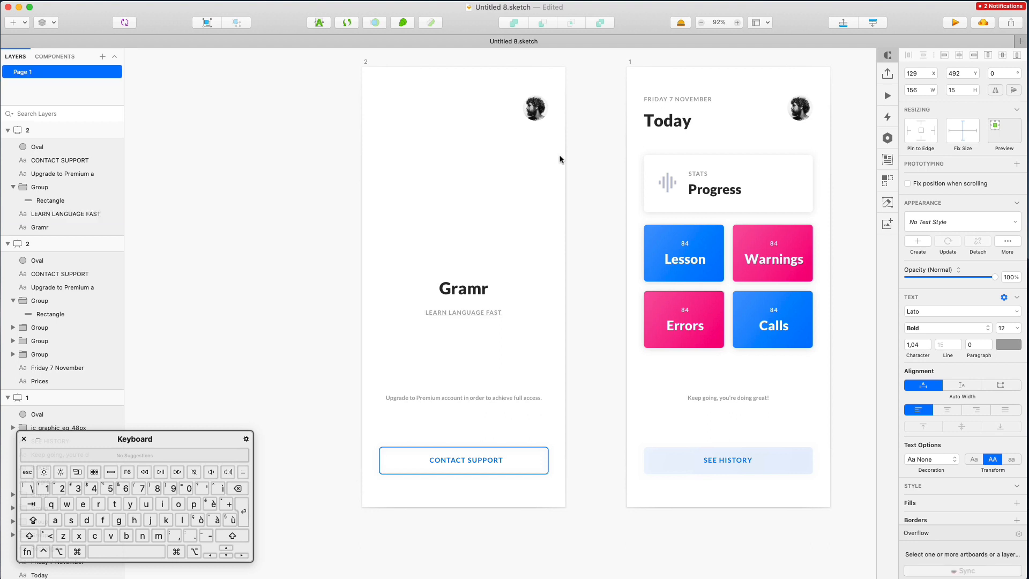
- Delete the avatar image and the CONTACT SUPPORT button from the Gramr artboard
click(535, 108)
key(Delete)
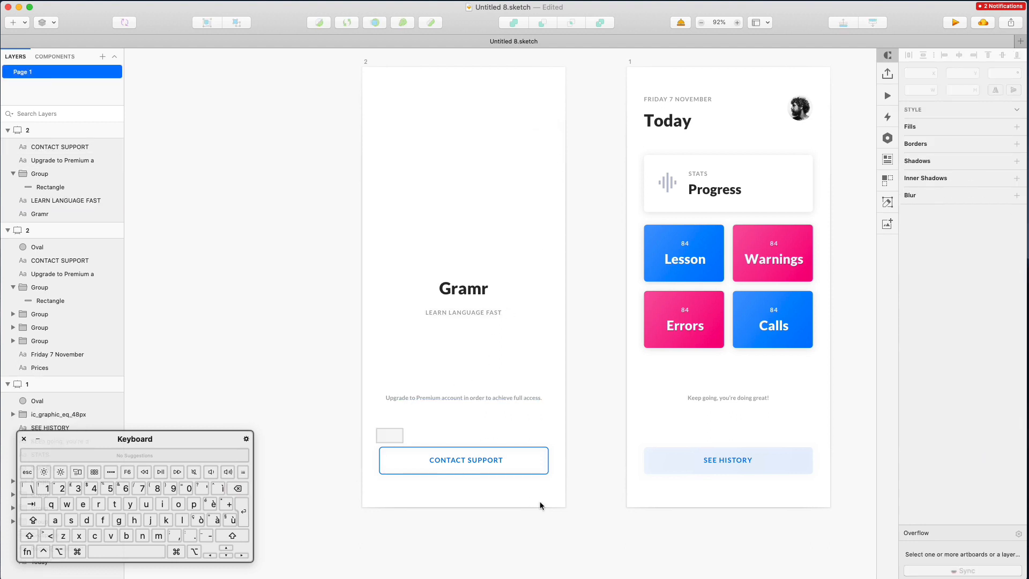
key(Delete)
- Turn the Upgrade to Premium note into a horizontally centered "Copyright Gramr56372" footer at about Y 828
drag(541, 505, 474, 481)
key(Return)
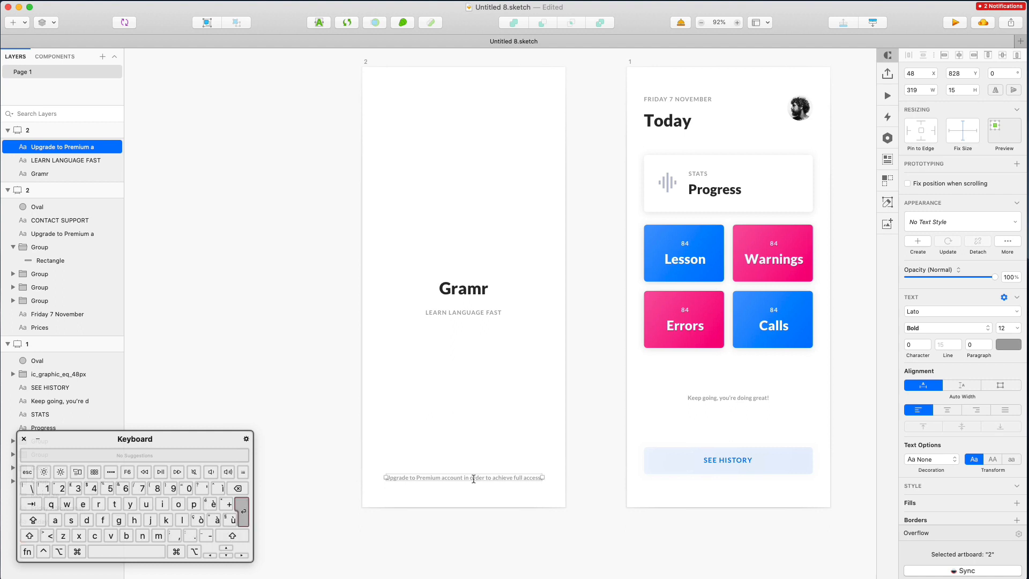
text(Cop)
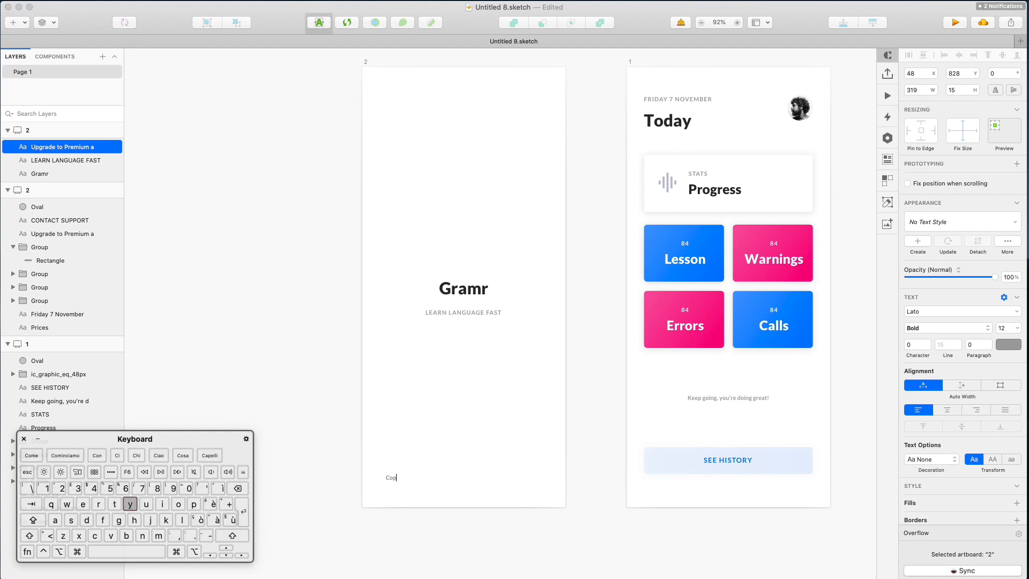
text(yright )
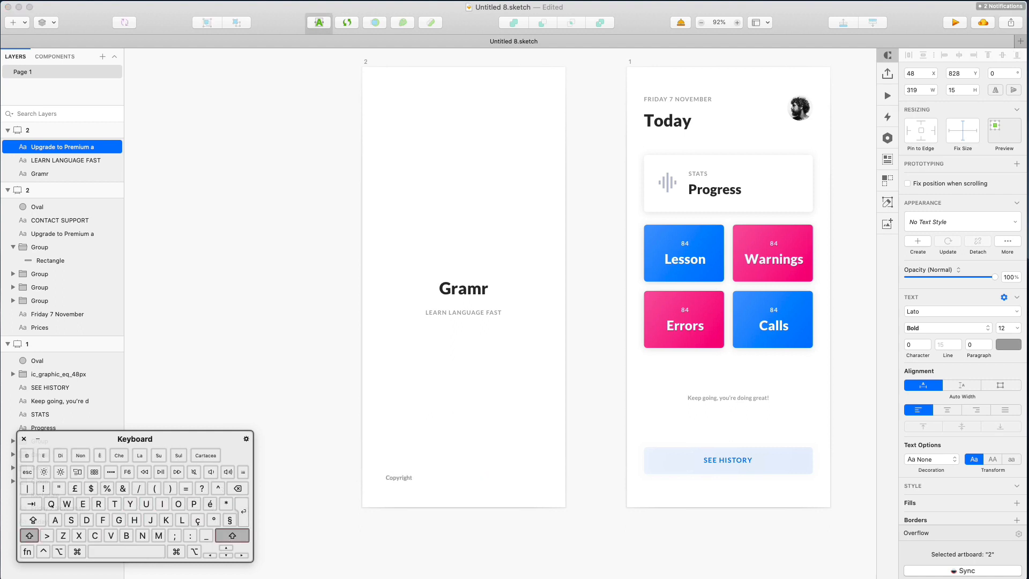
text(Gramr)
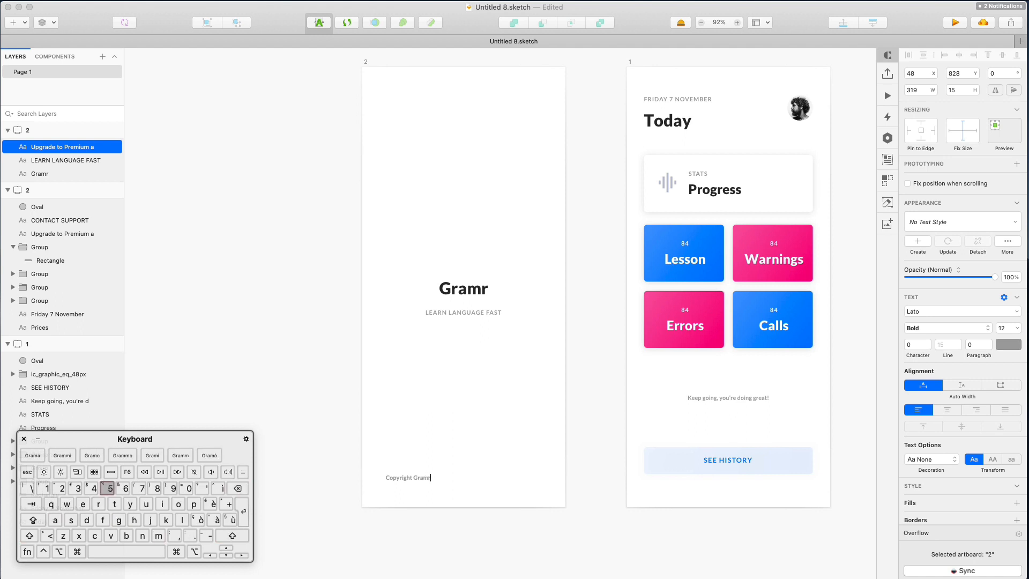
text(56372)
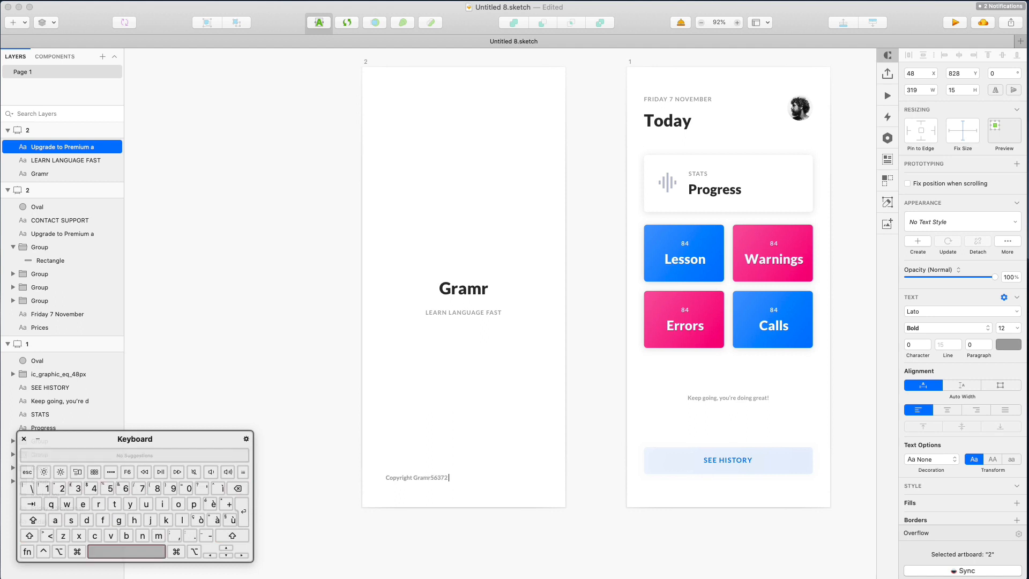
key(Escape)
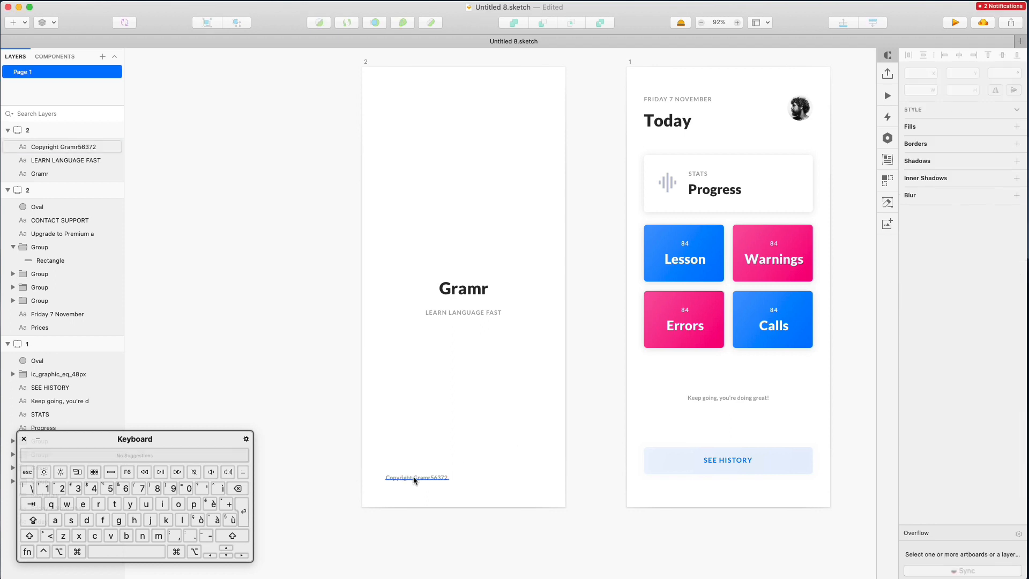
click(959, 55)
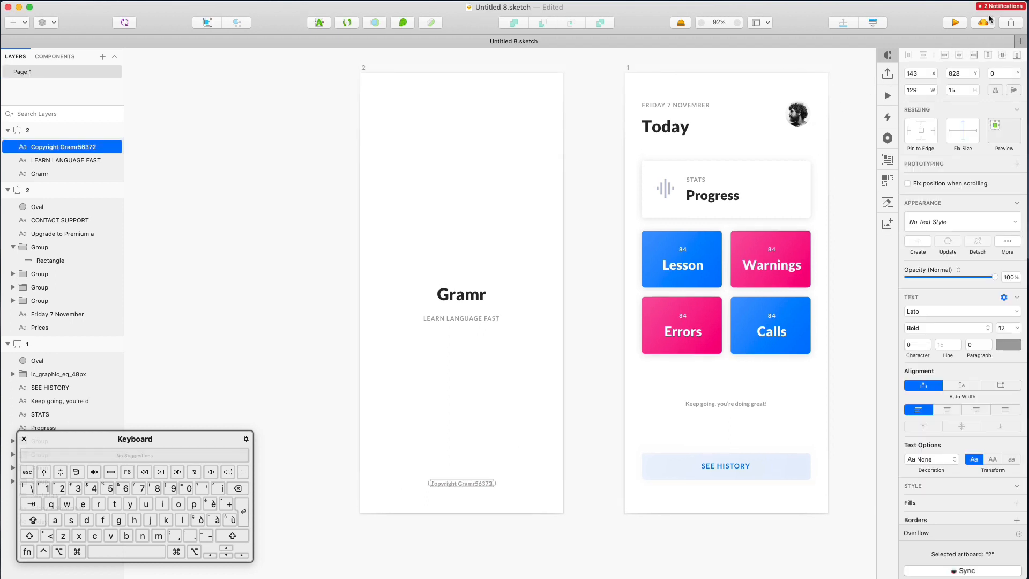
click(436, 399)
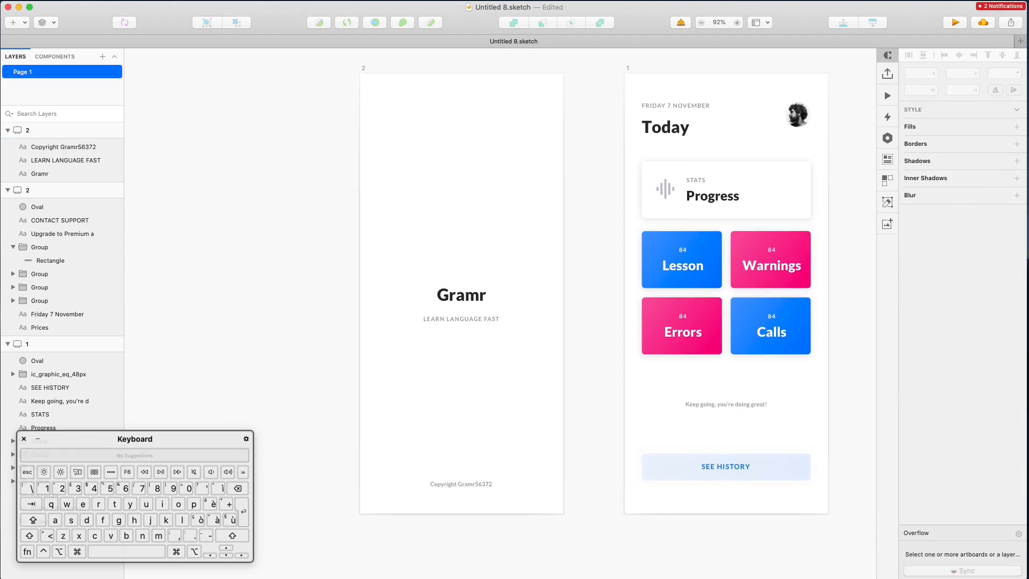
- Switch to Nucleo and search the Google Material Icons for "educ"
key(super+Tab)
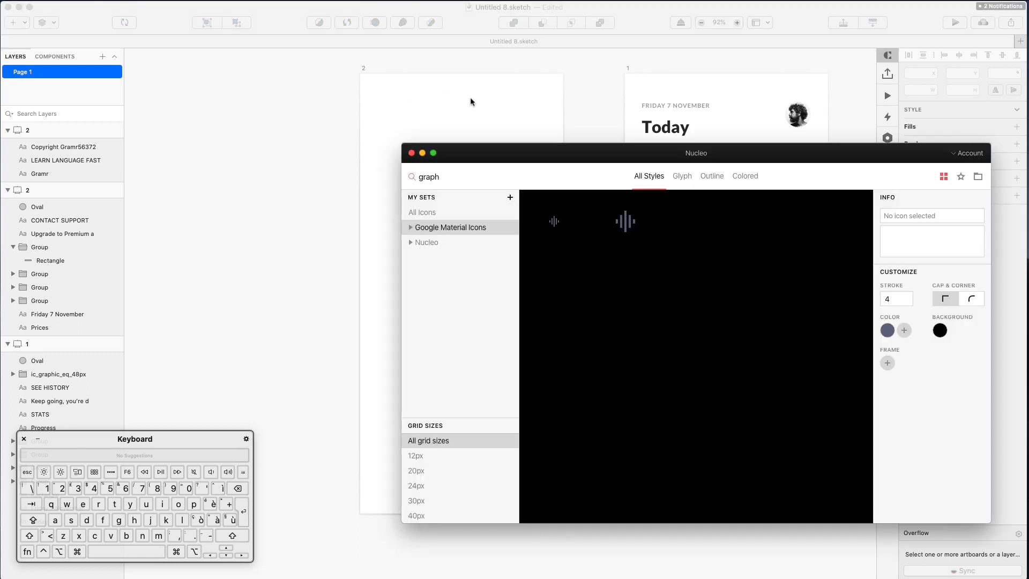
drag(539, 157, 248, 135)
double_click(173, 157)
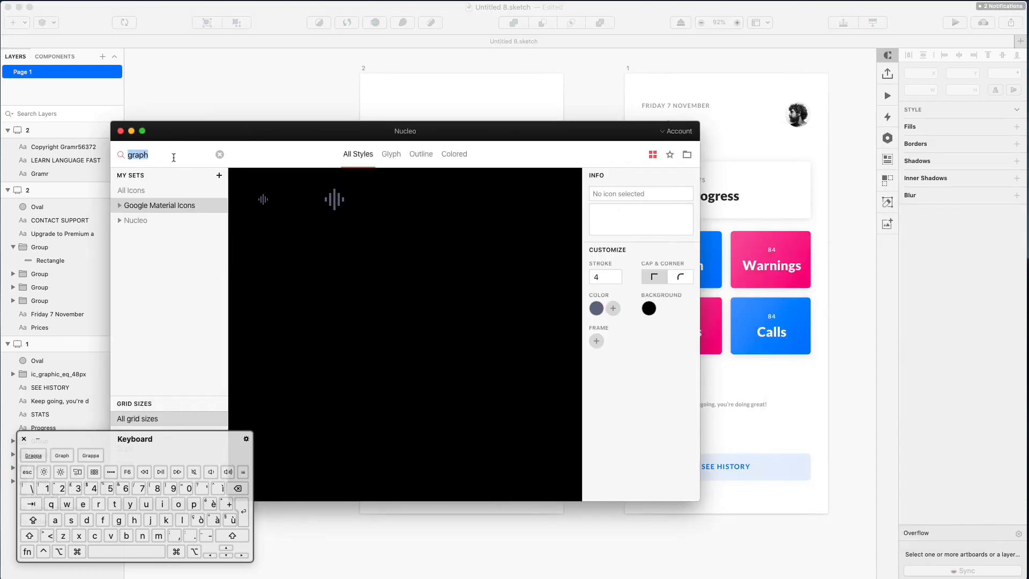
text(educ)
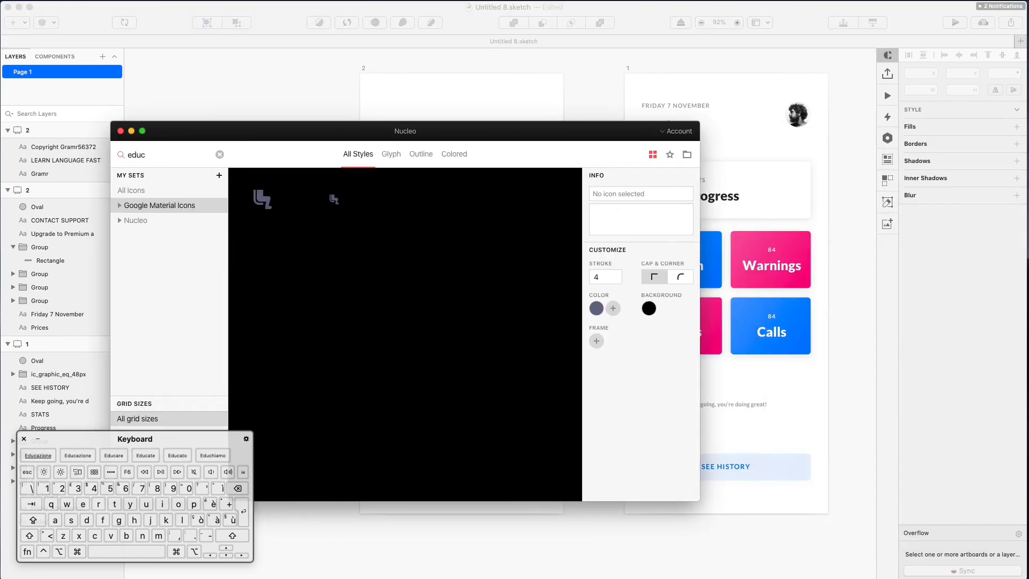
- Search the Google Material Icons for "lea" instead
key(shift+Left)
key(shift+Left)
key(shift+Left)
key(shift+Left)
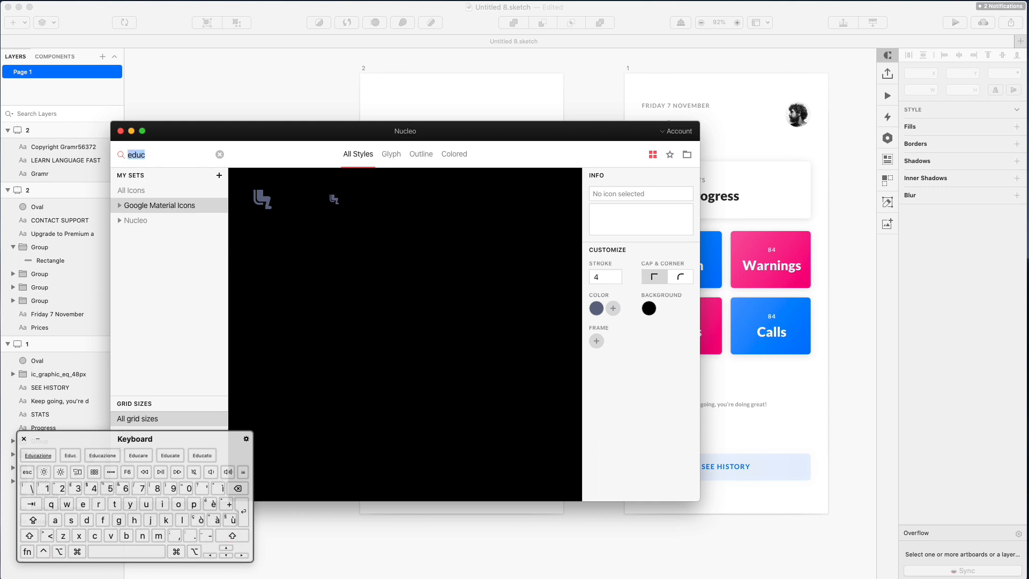
text(lea)
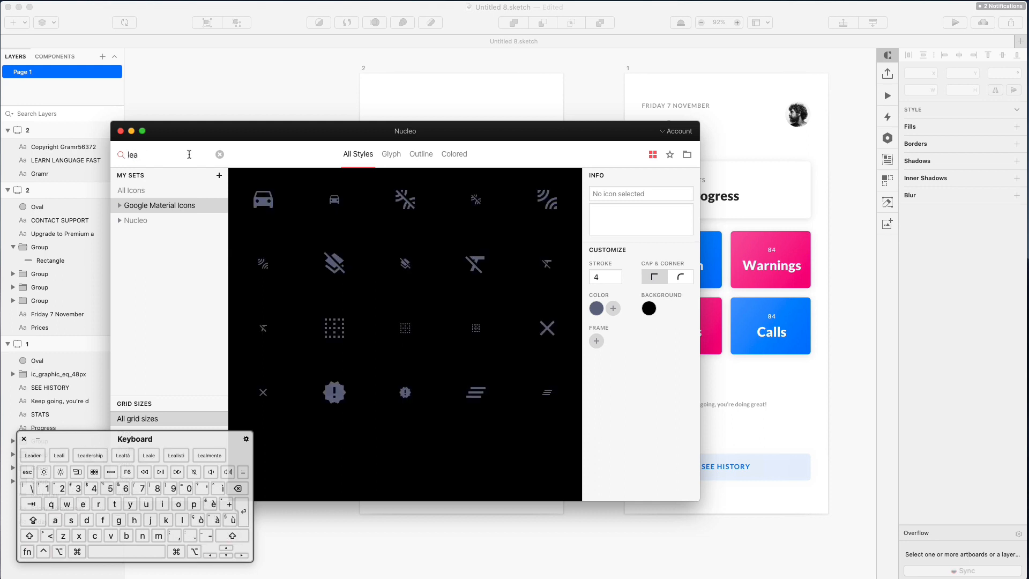
- Clear the icon search and place the 48px graduation cap icon above the Gramr title, at about X 201, Y 333
key(shift+Left)
key(shift+Left)
key(shift+Left)
key(BackSpace)
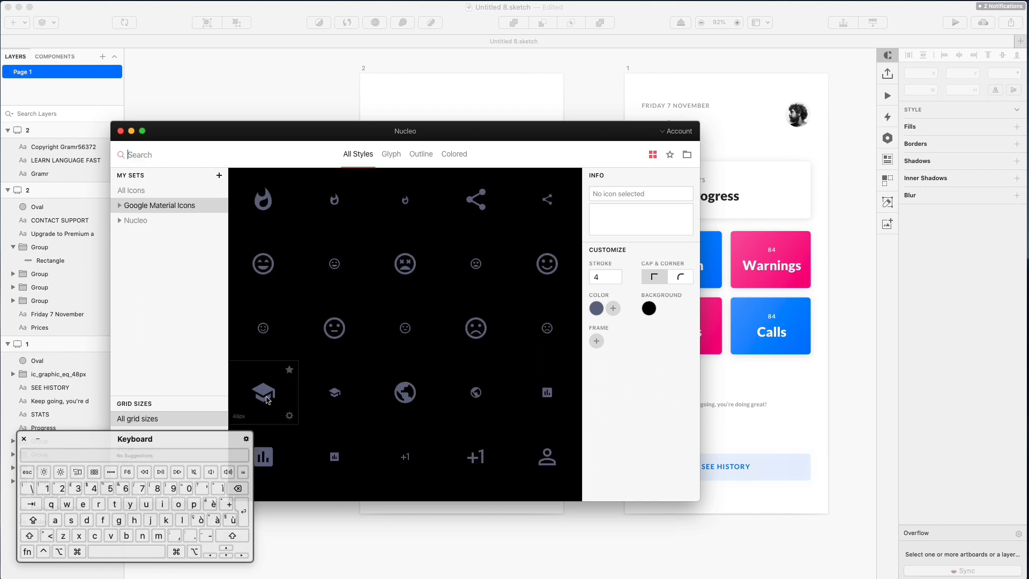
drag(263, 138, 674, 102)
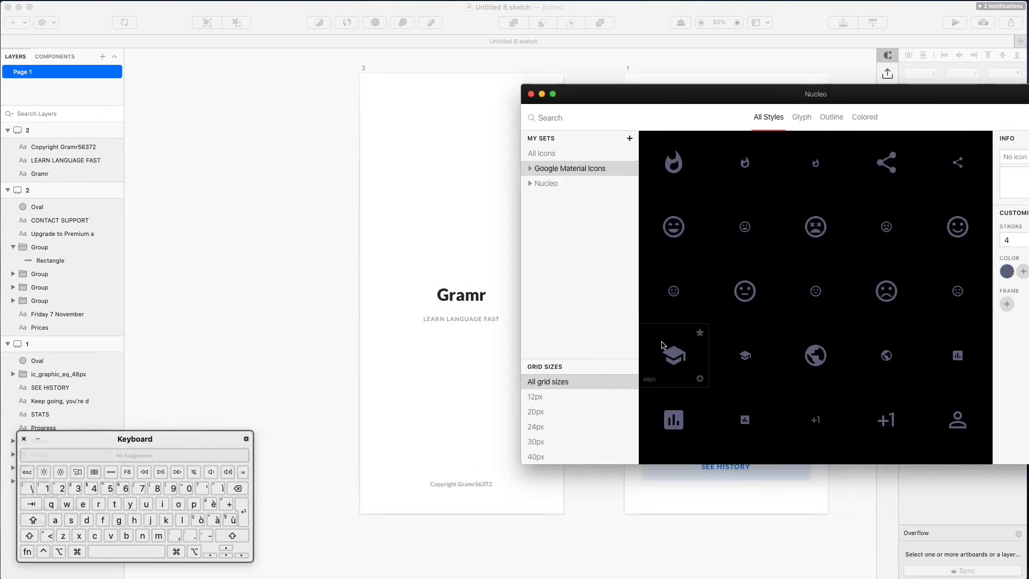
drag(678, 354, 496, 217)
drag(471, 250, 471, 250)
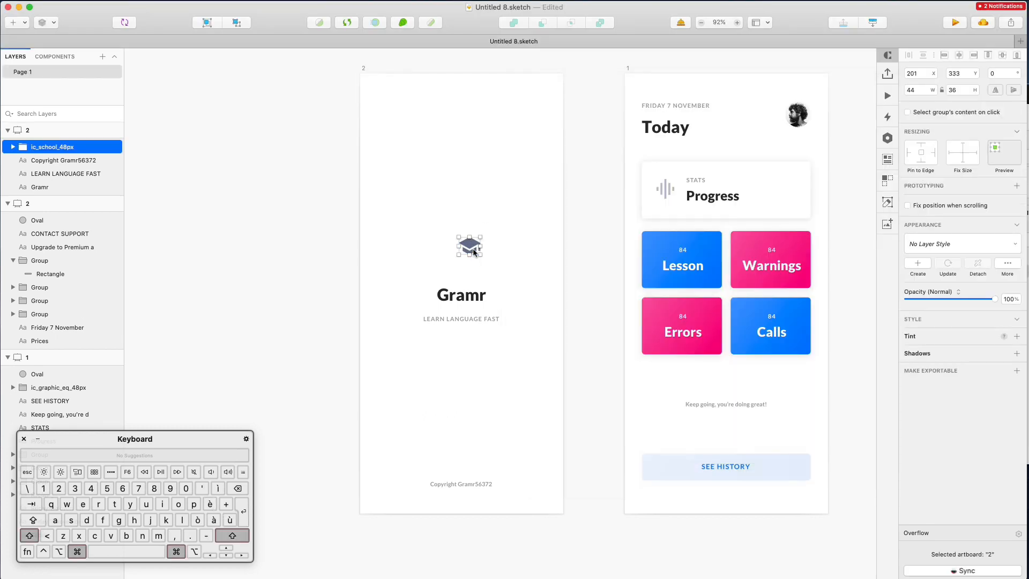
- Ungroup the graduation cap icon and scale its shape to 190% from the center
key(super+shift+g)
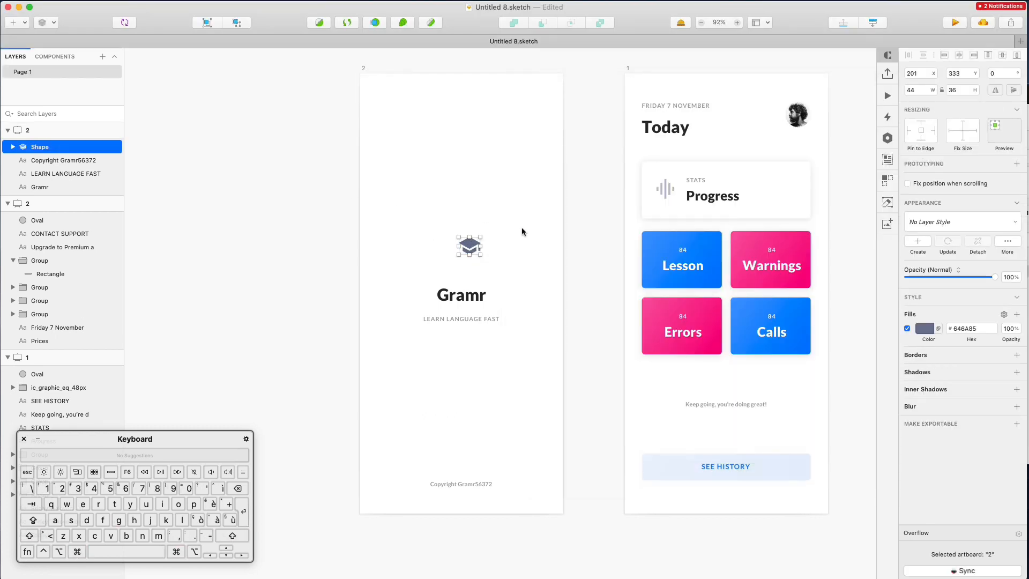
key(super+k)
text(130)
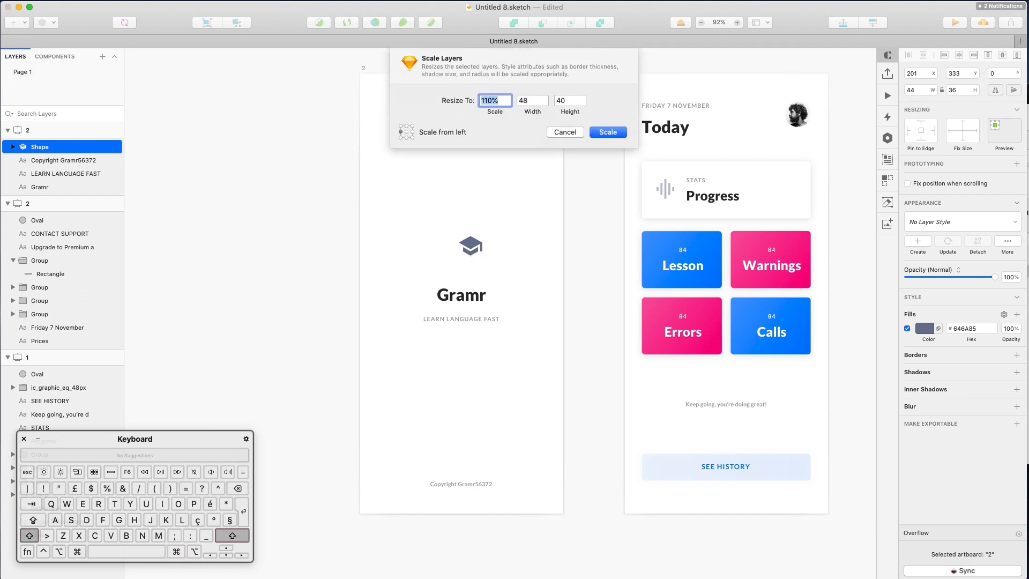
click(407, 132)
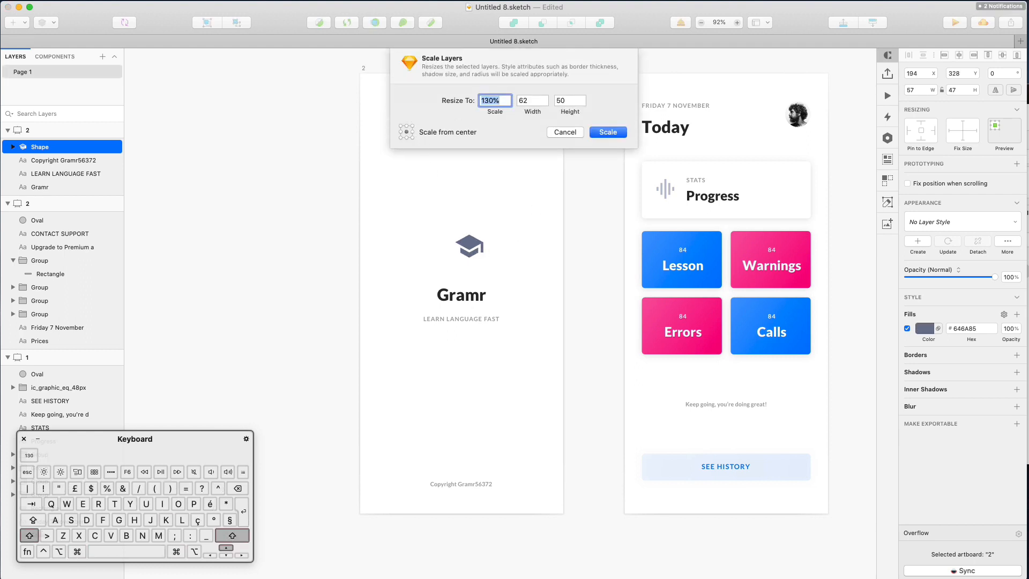
key(shift+Up)
key(shift+Up)
key(shift+Up)
key(shift+Up)
key(shift+Up)
key(shift+Up)
key(shift+Up)
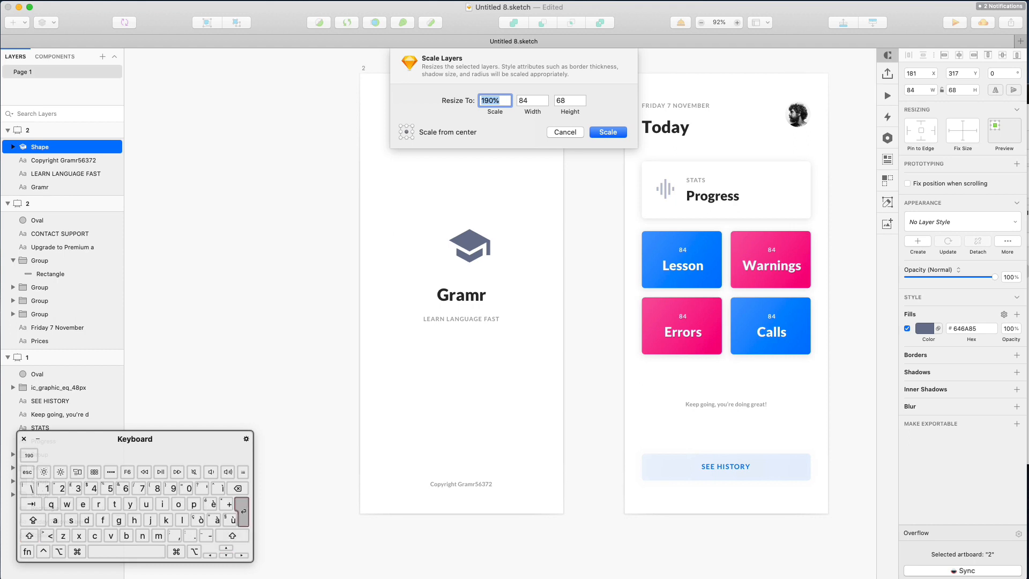
key(Return)
- Center the graduation cap horizontally on the artboard and lower it to Y 332
click(959, 55)
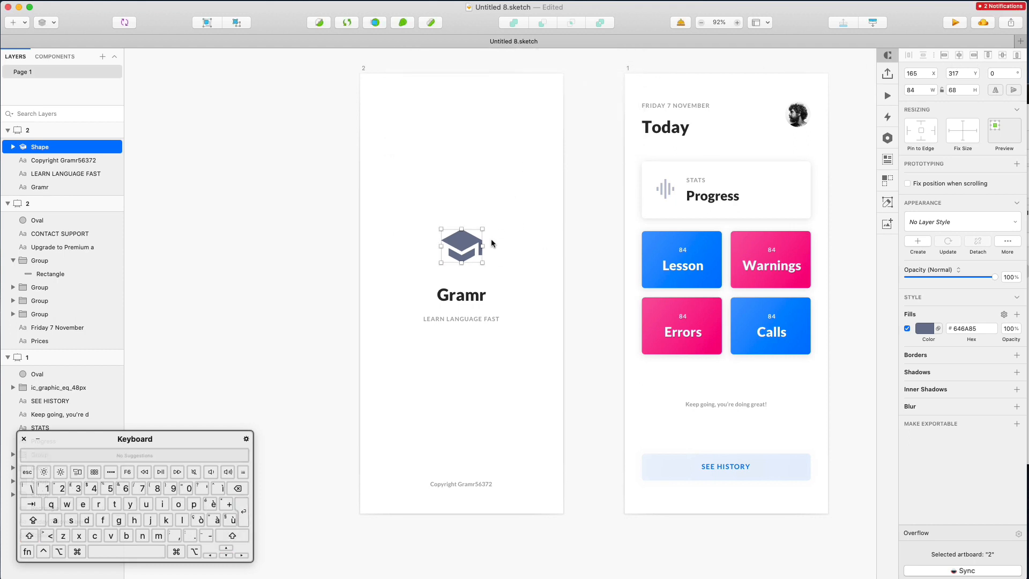
key(super+k)
key(shift+Down)
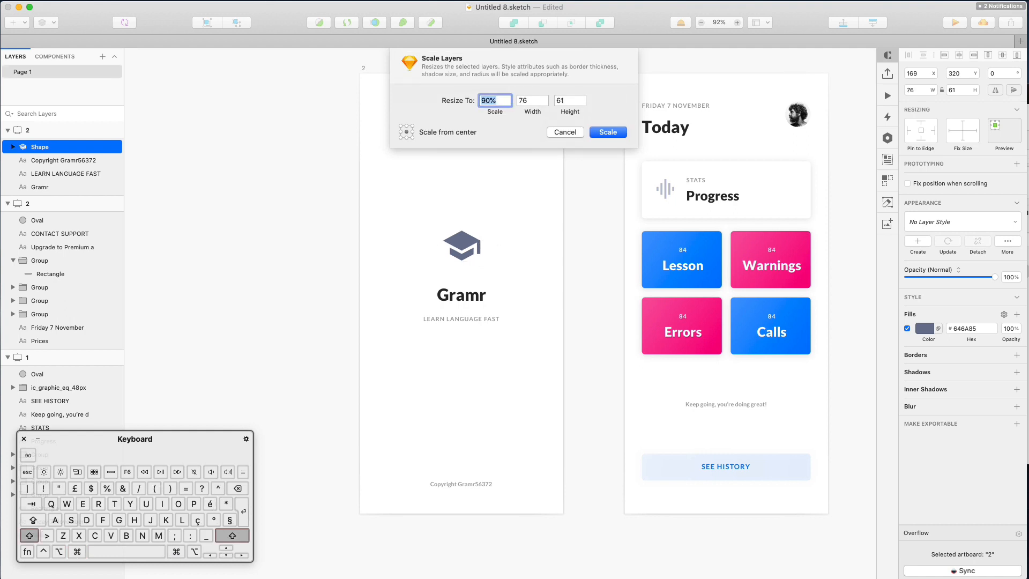
key(Escape)
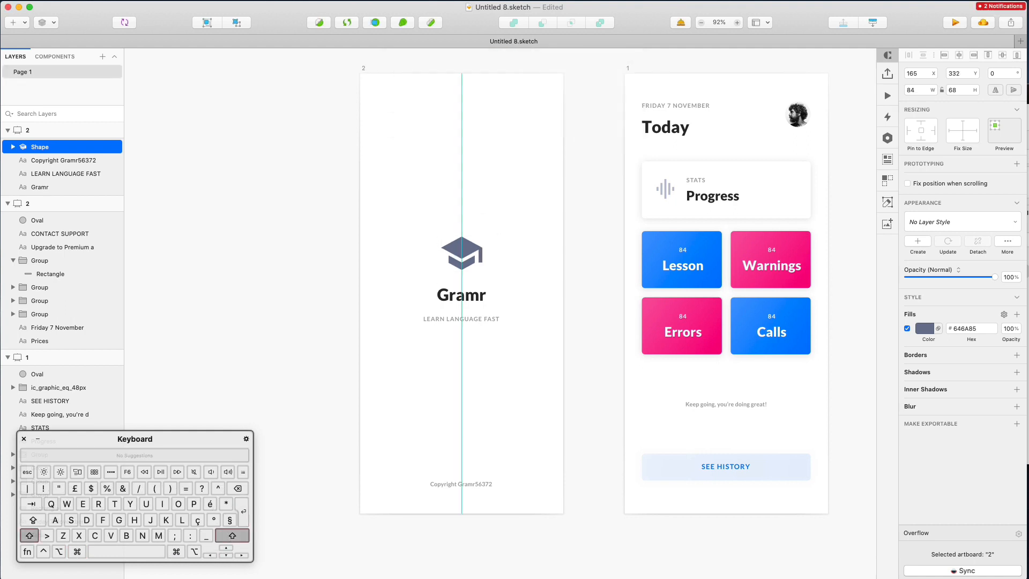
scroll(845, 259, right, 3)
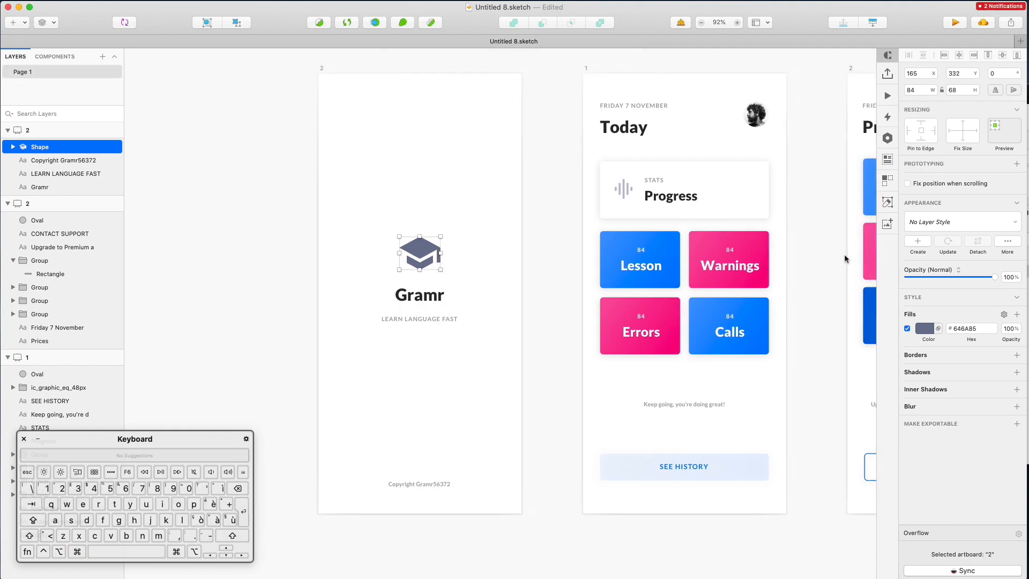
click(924, 329)
click(524, 207)
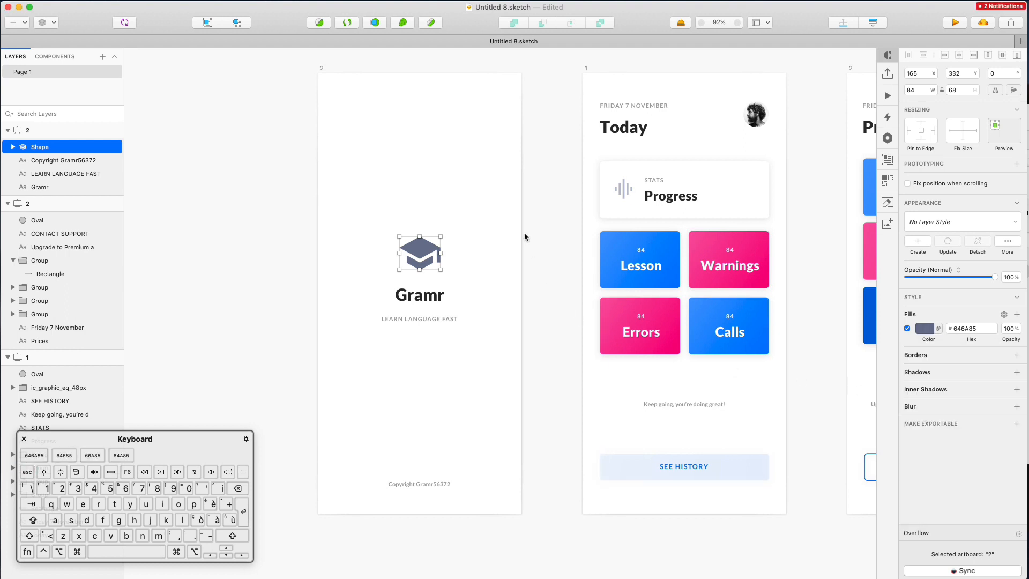
- Copy the style of the blue Lesson card and paste it onto the graduation cap icon on the splash screen
click(540, 239)
super+click(615, 241)
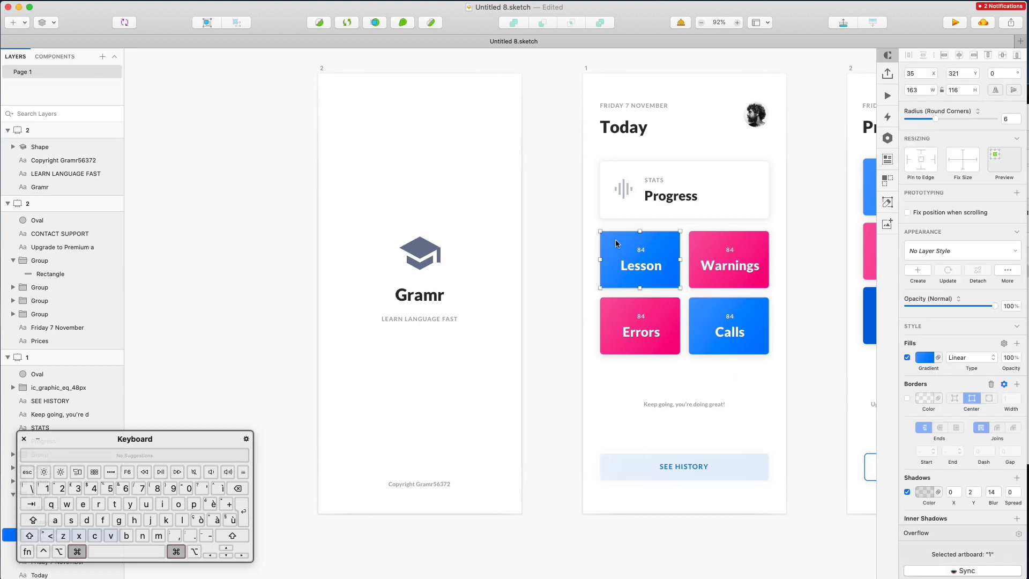
right_click(616, 239)
click(638, 395)
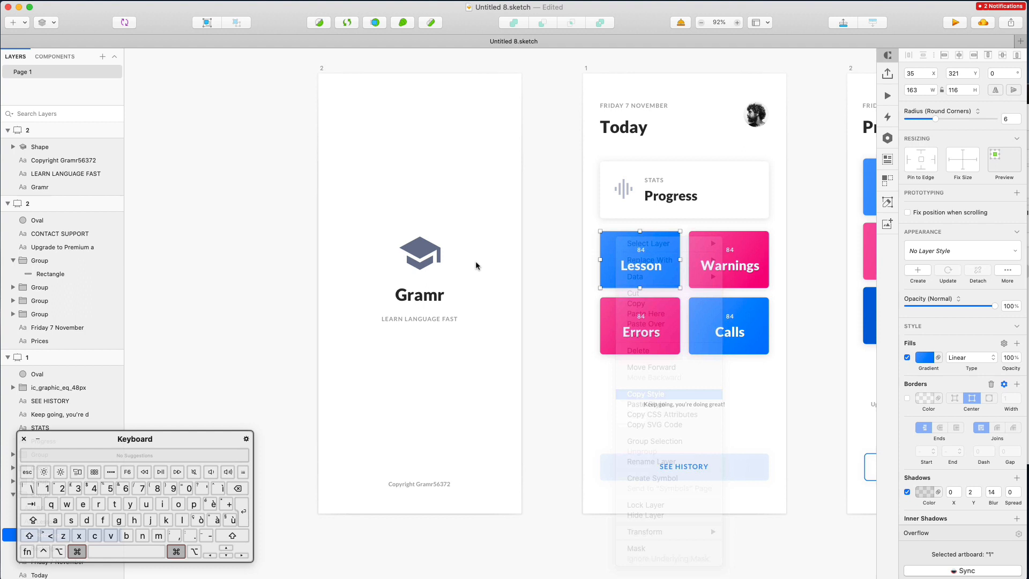
super+click(423, 252)
right_click(424, 252)
click(460, 413)
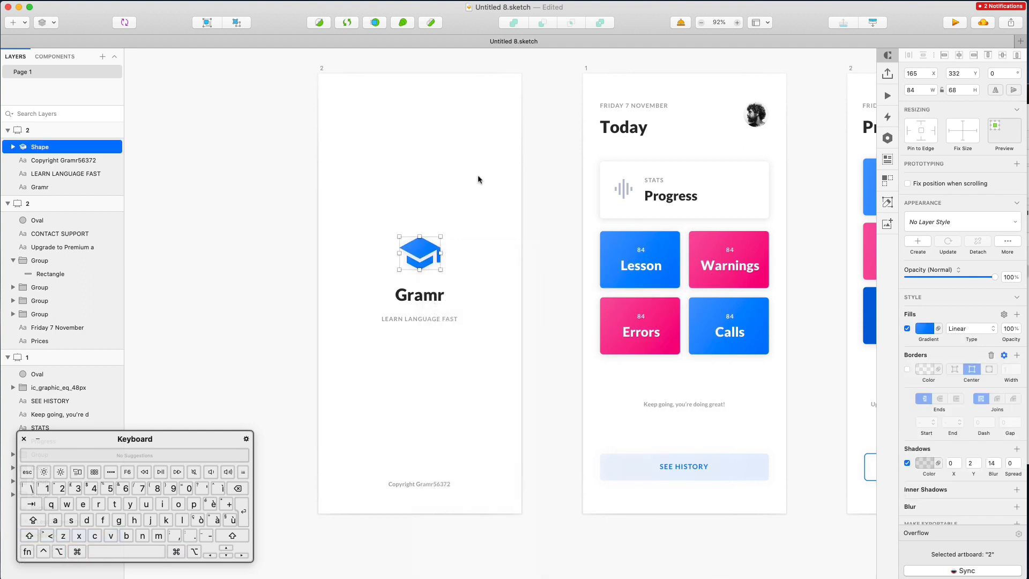
click(478, 180)
scroll(477, 180, down, 3)
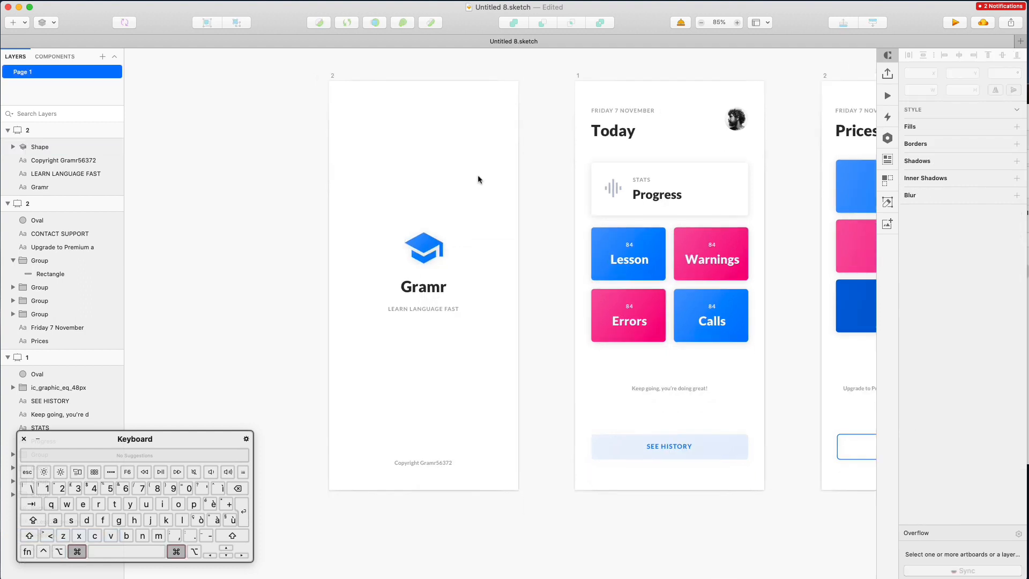
- Move the graduation cap, Gramr title and tagline up together so that the icon sits at Y 324
click(422, 230)
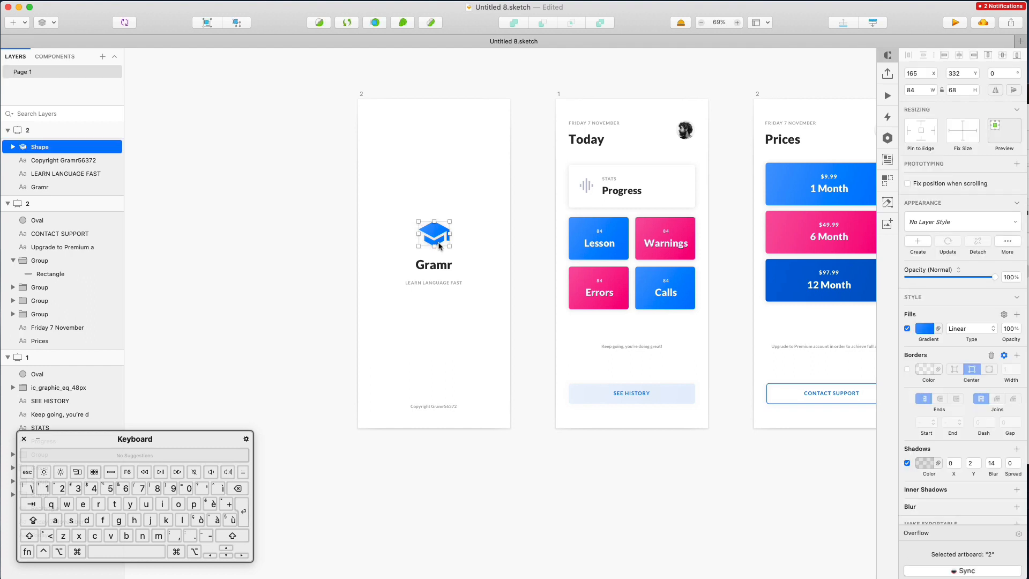
drag(408, 221, 483, 320)
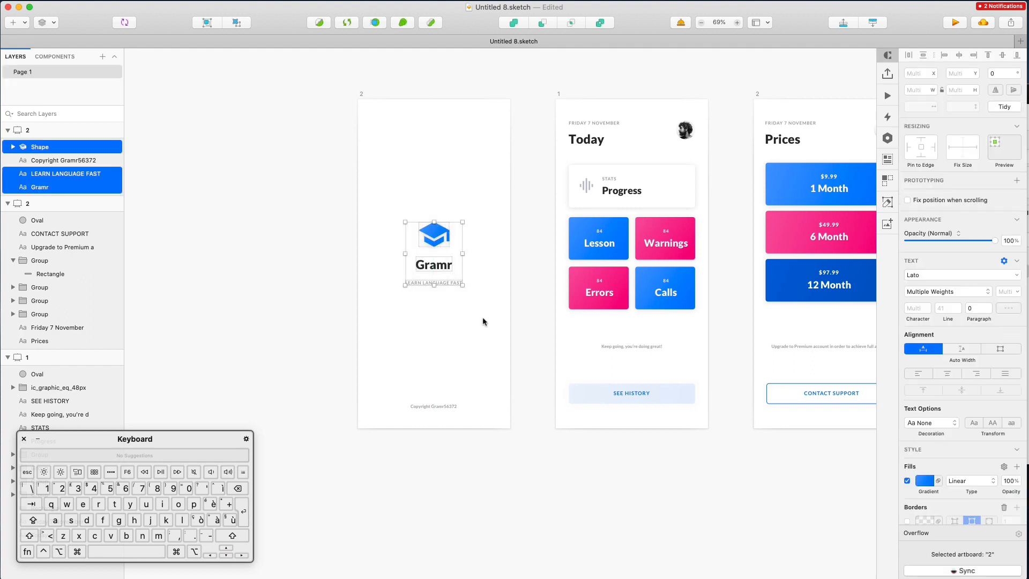
key(shift+Up)
key(Down)
key(Down)
key(Down)
key(Down)
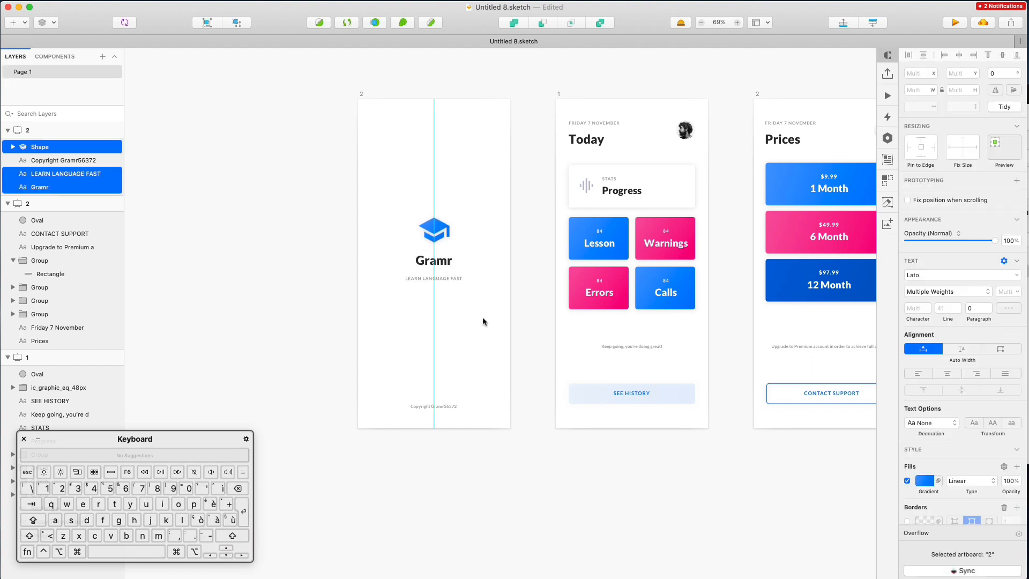
click(482, 319)
scroll(483, 318, up, 2)
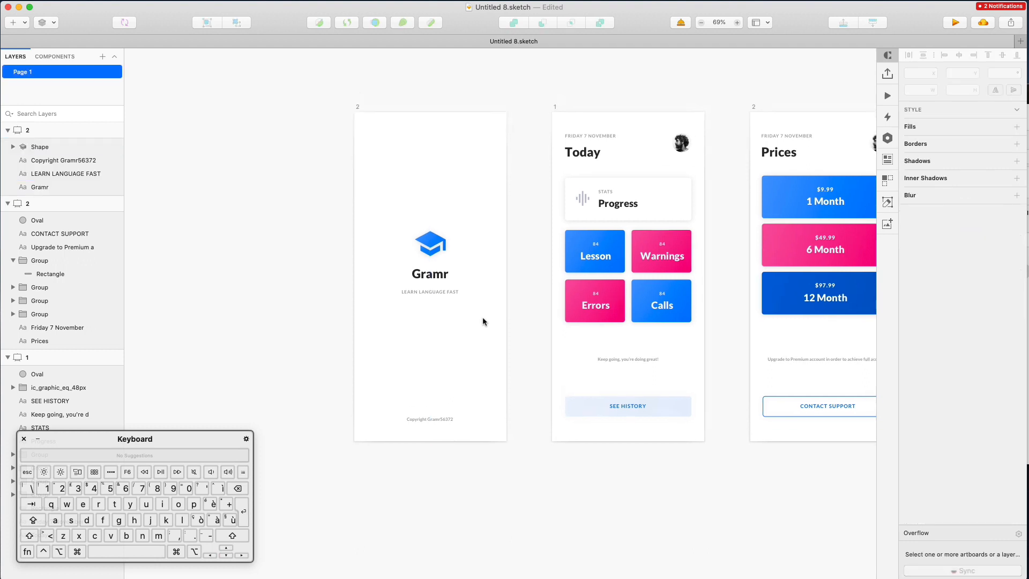
click(429, 251)
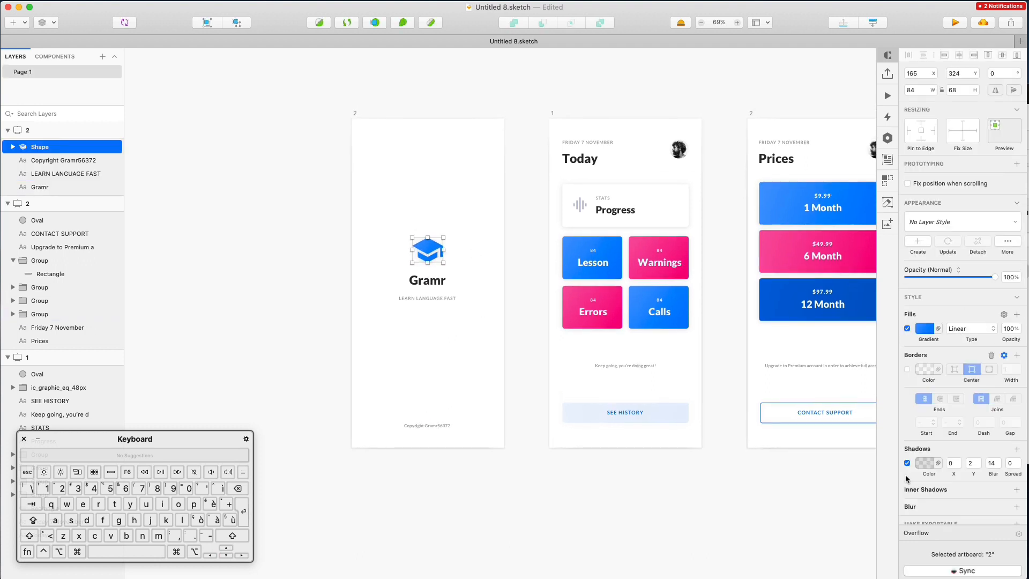
click(493, 269)
scroll(493, 269, up, 1)
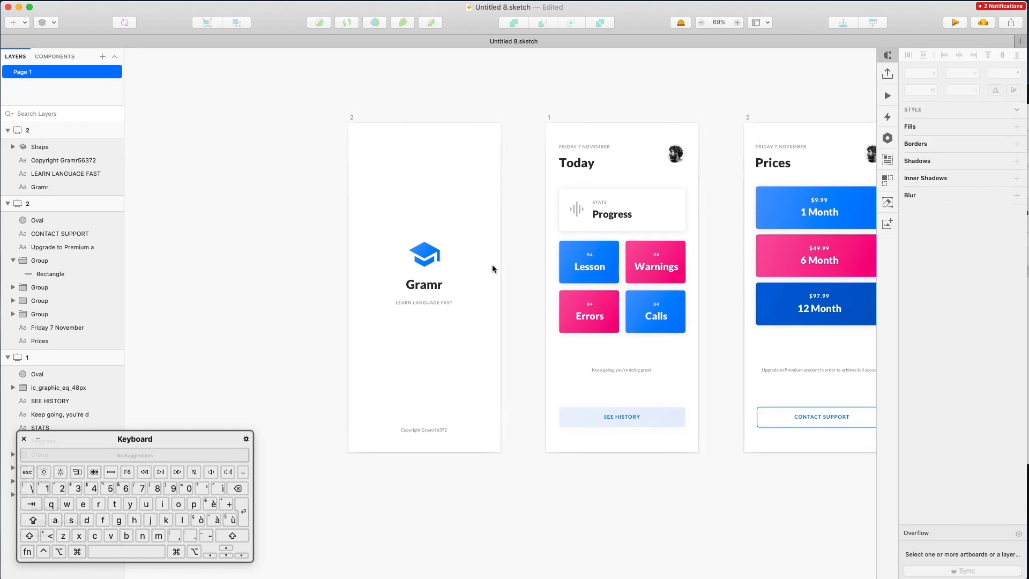
scroll(477, 189, right, 2)
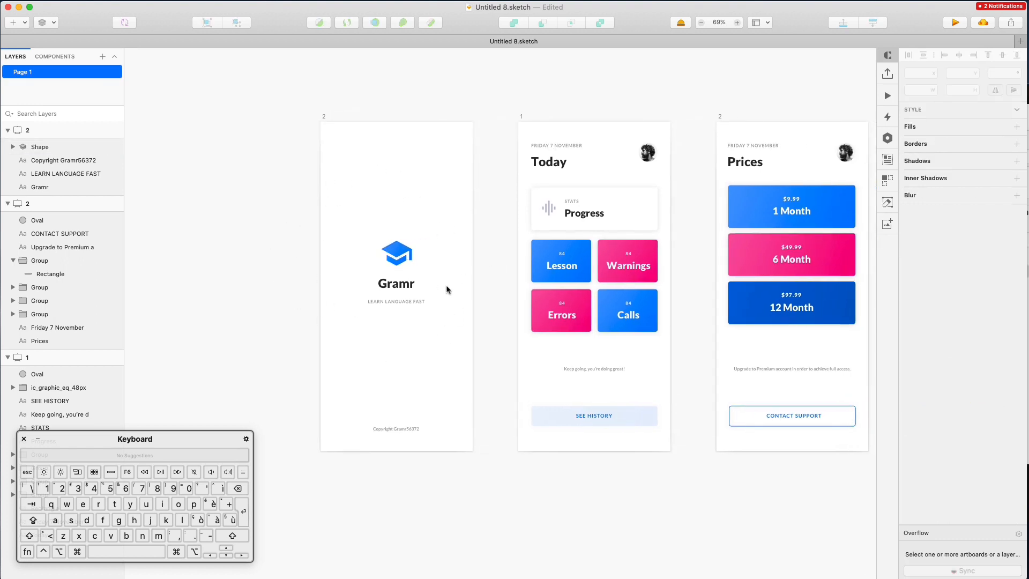
- Duplicate the Gramr splash artboard to the left of the original at X -609, Y 22
click(326, 118)
scroll(325, 118, left, 3)
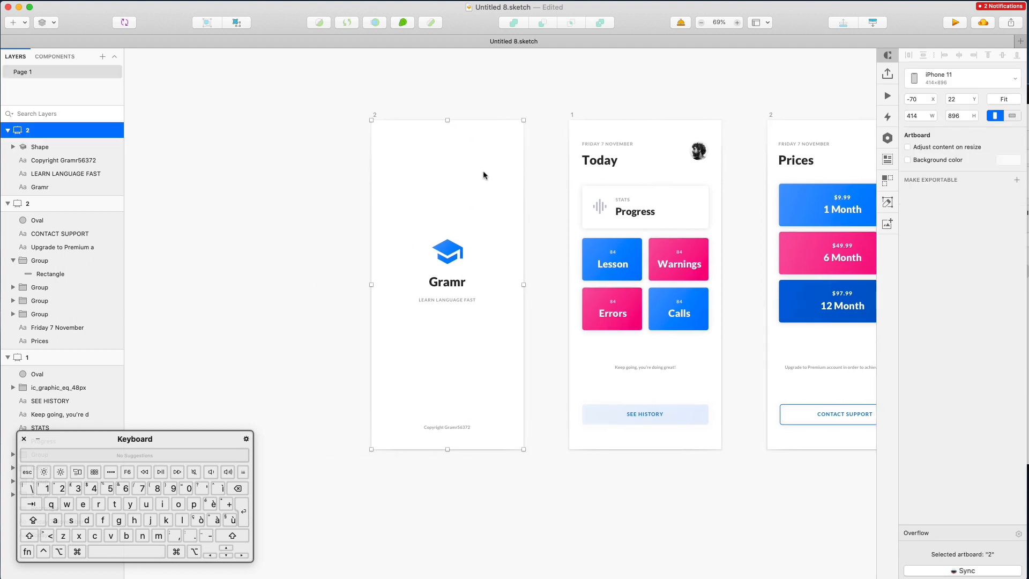
drag(484, 171, 288, 166)
scroll(287, 166, left, 3)
click(310, 84)
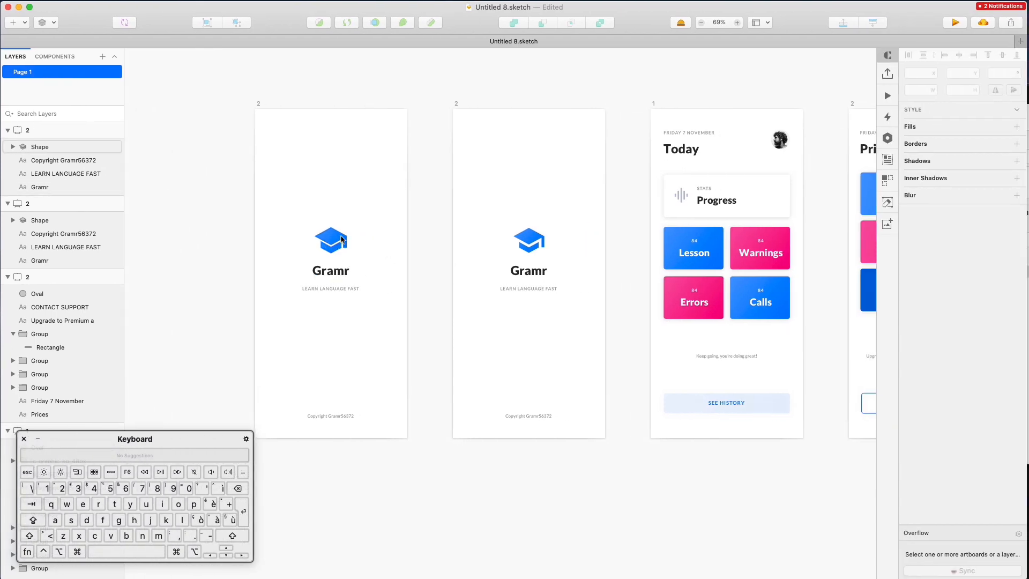
- Replace the fills of the icon, title, tagline and copyright text on the duplicated splash screen with solid FFFFFF
drag(274, 212, 363, 443)
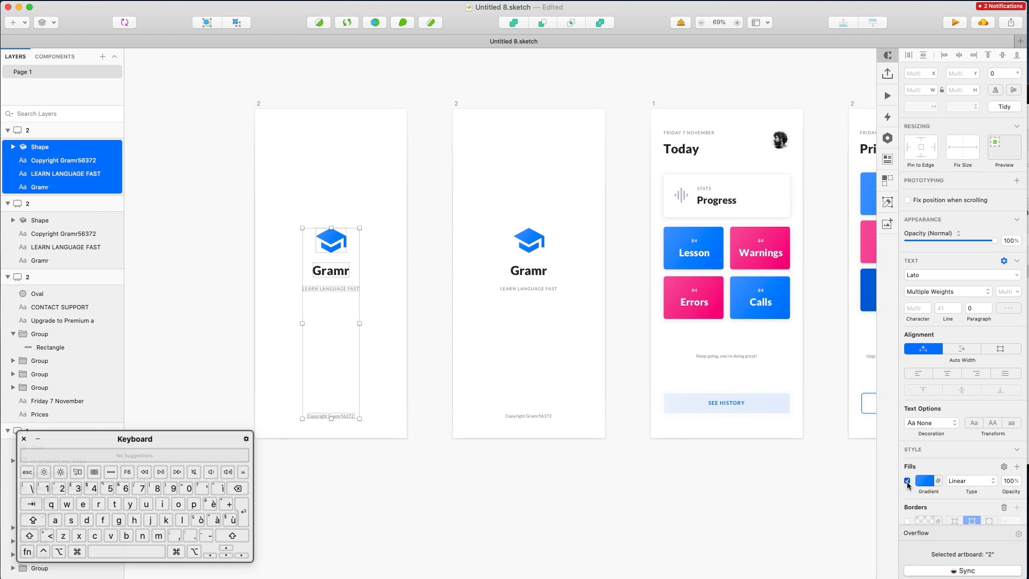
click(907, 481)
click(992, 467)
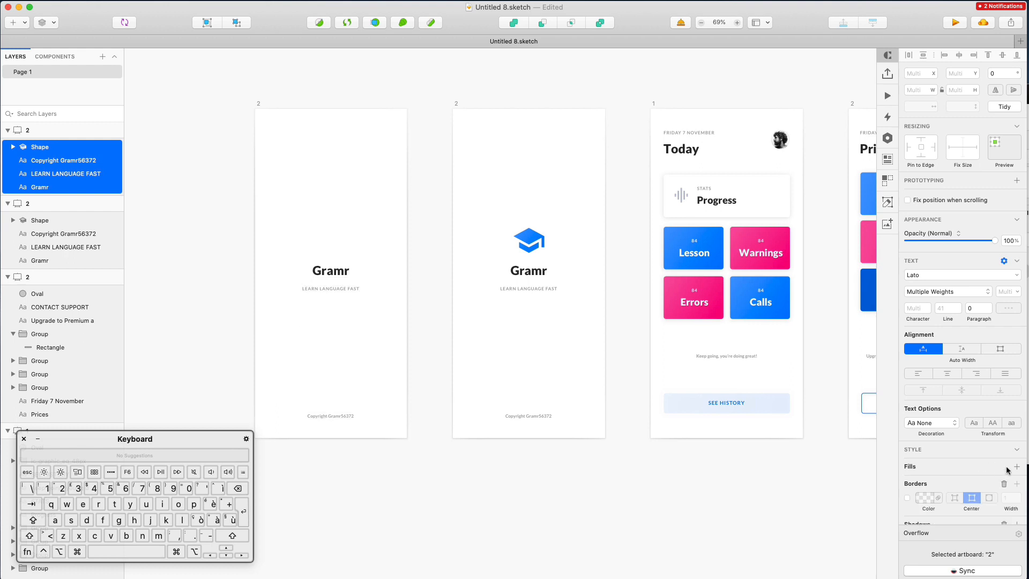
click(1016, 467)
click(910, 531)
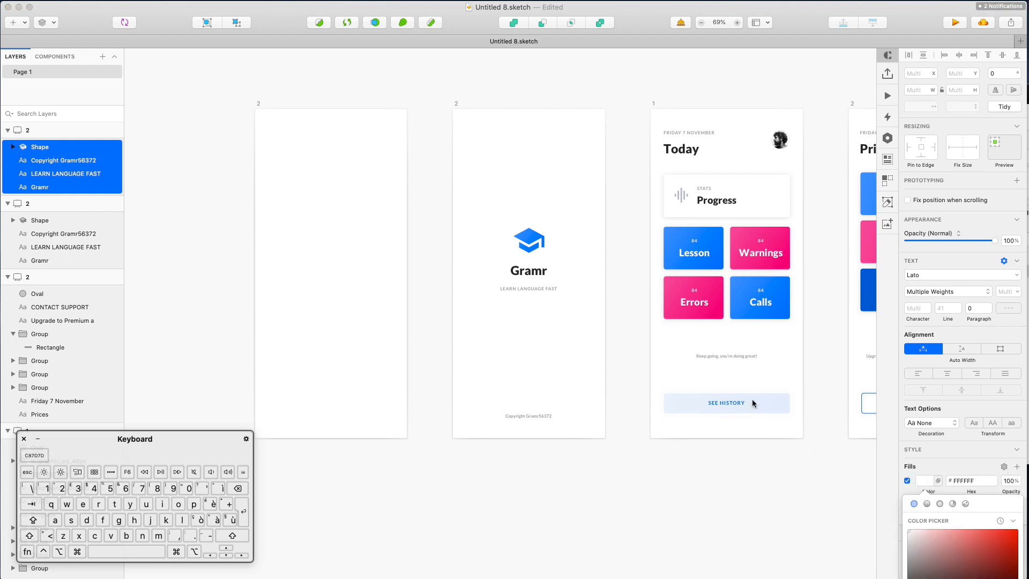
click(349, 179)
click(427, 193)
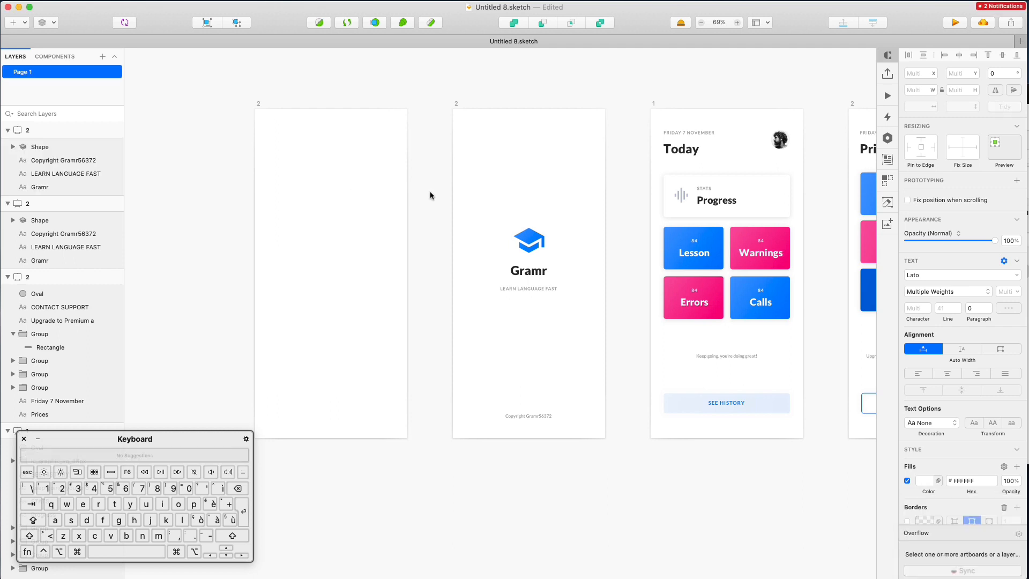
- Copy the blue Lesson card rectangle into the duplicated splash artboard and stretch it to 412 by 896 at X 2, Y 0
super+click(678, 239)
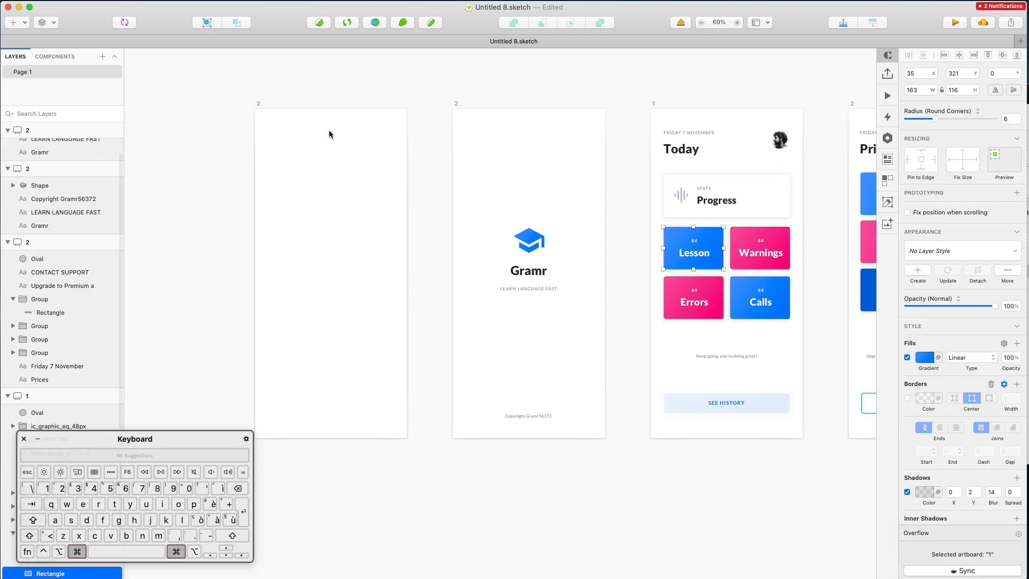
click(260, 109)
scroll(258, 114, up, 2)
scroll(257, 115, left, 3)
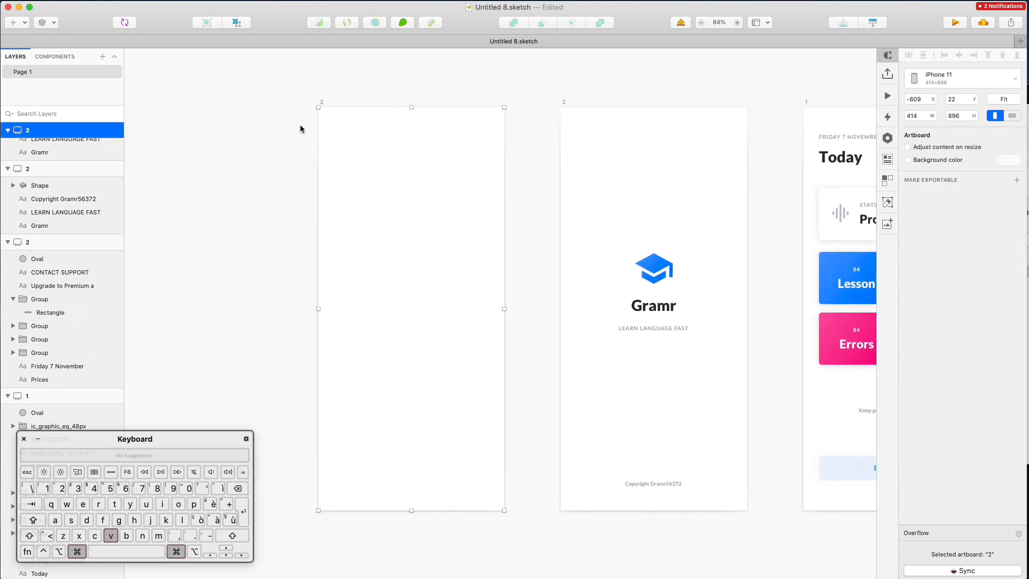
key(super+v)
drag(376, 288, 361, 147)
drag(512, 548, 505, 511)
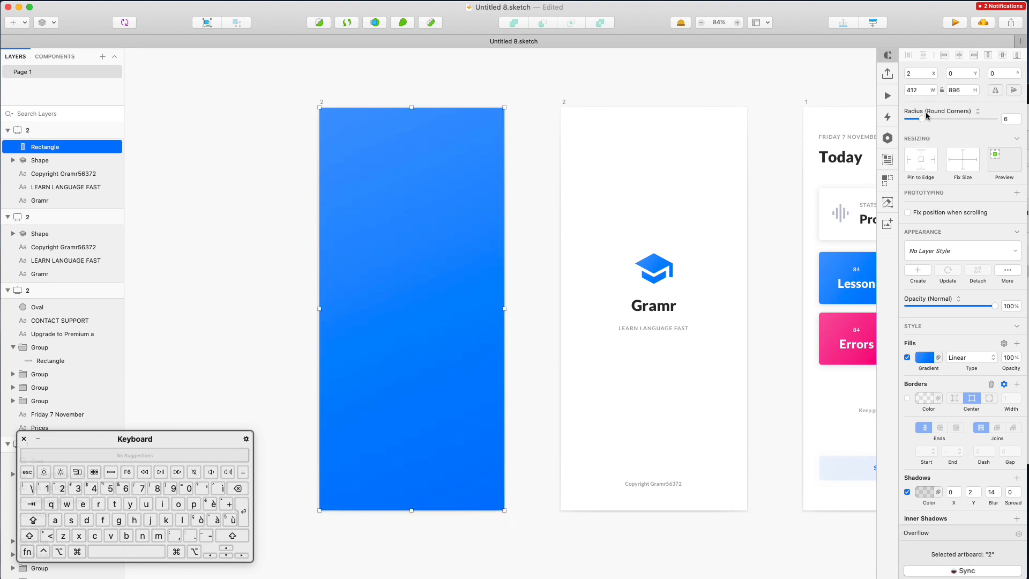
- Set the blue rectangle's corner radius to 0 and send it behind the icon and all the texts
drag(925, 116, 892, 121)
key(alt)
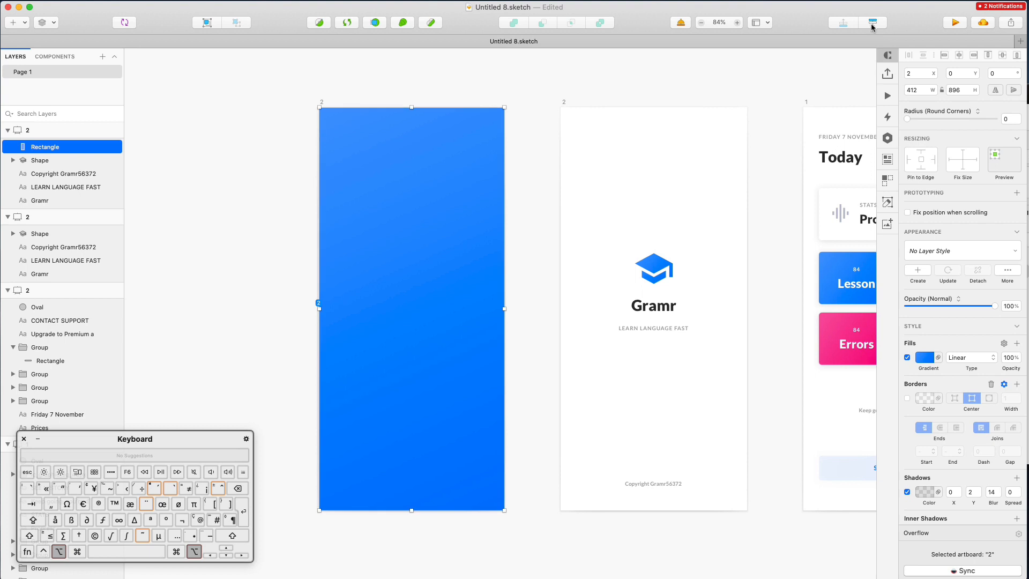
click(872, 27)
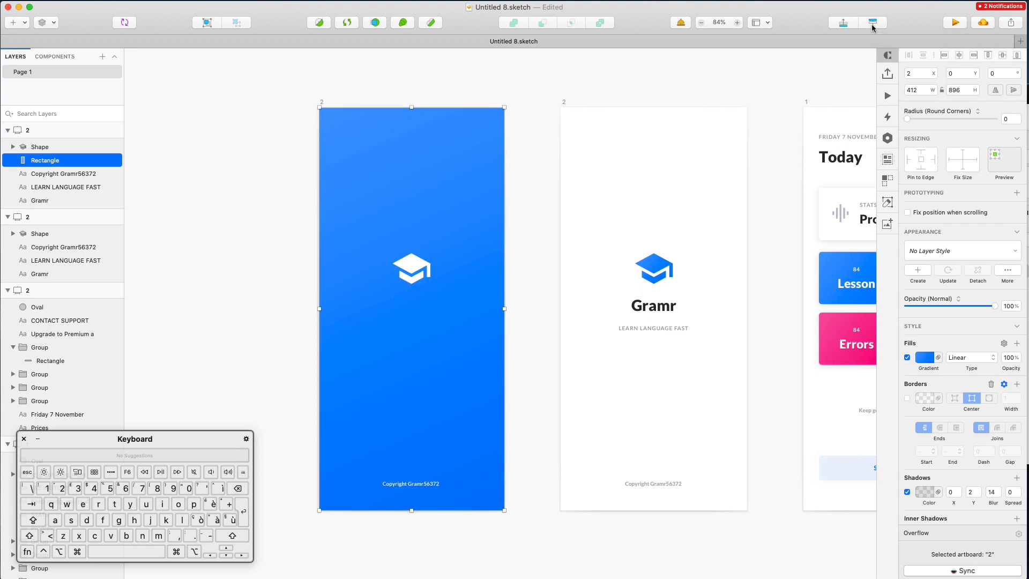
click(872, 27)
click(872, 27)
click(872, 27)
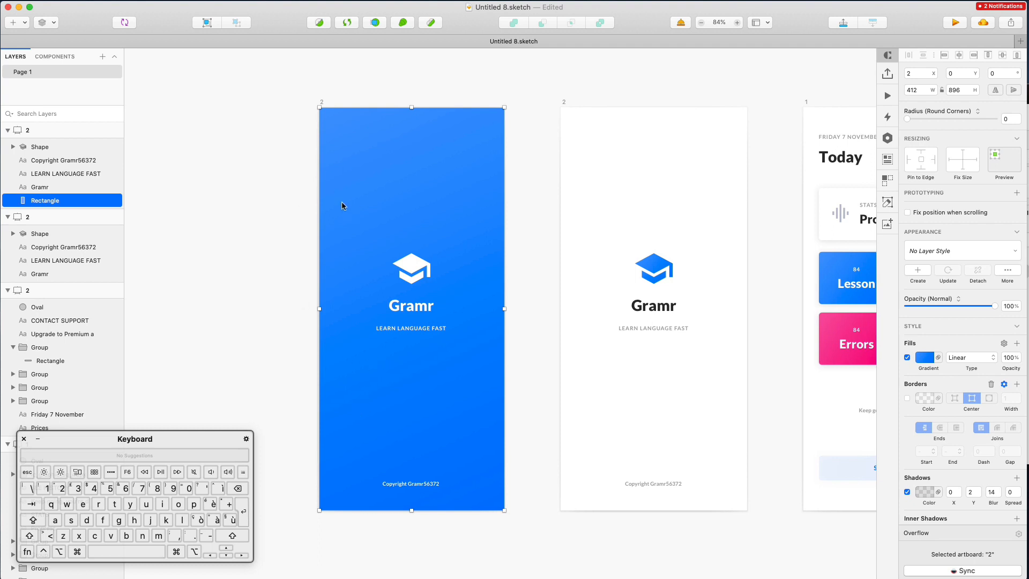
- Extend the blue background's left edge to X 0 for a width of 414, and lock the layer
drag(319, 310, 319, 310)
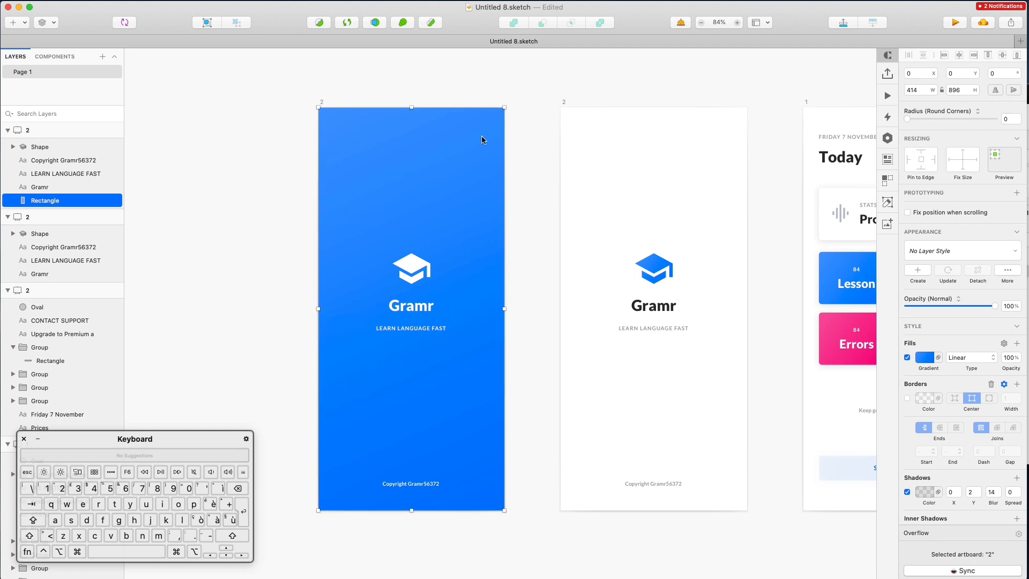
right_click(456, 166)
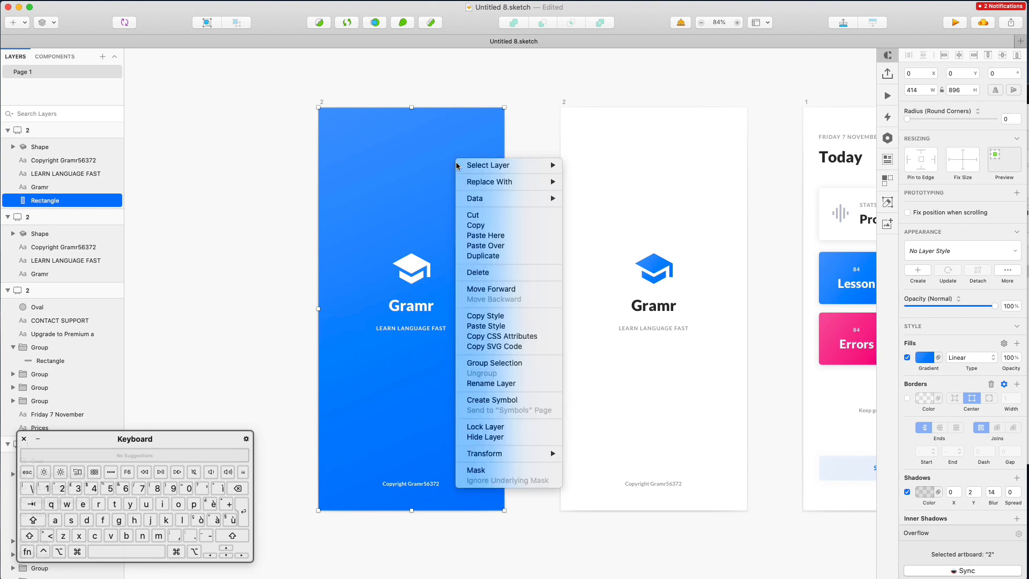
click(497, 427)
drag(359, 199, 471, 284)
click(361, 232)
drag(329, 237, 478, 412)
click(392, 195)
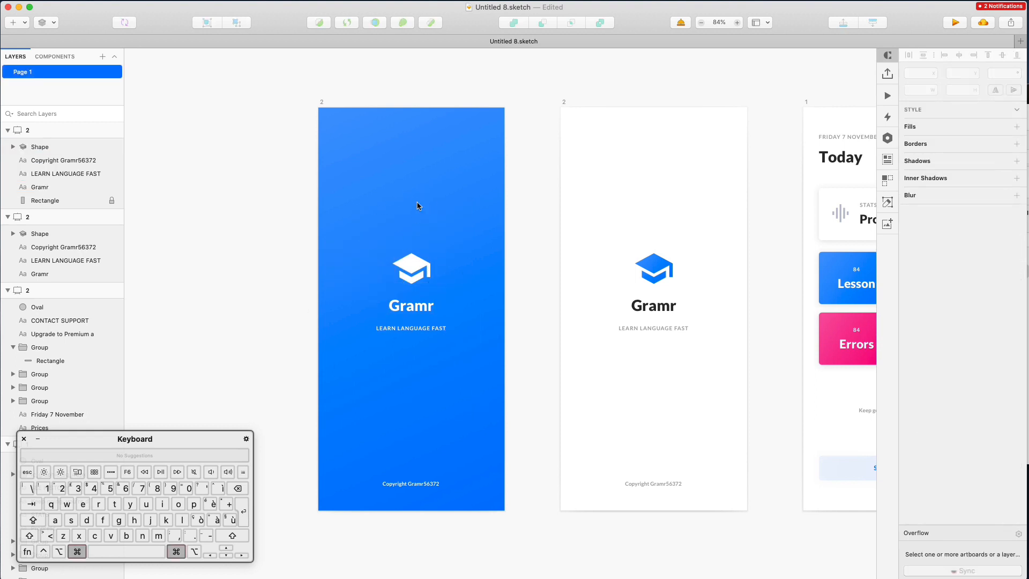
- Duplicate the Today artboard to the right of the Prices screen at X 1547, Y 22
scroll(417, 206, down, 2)
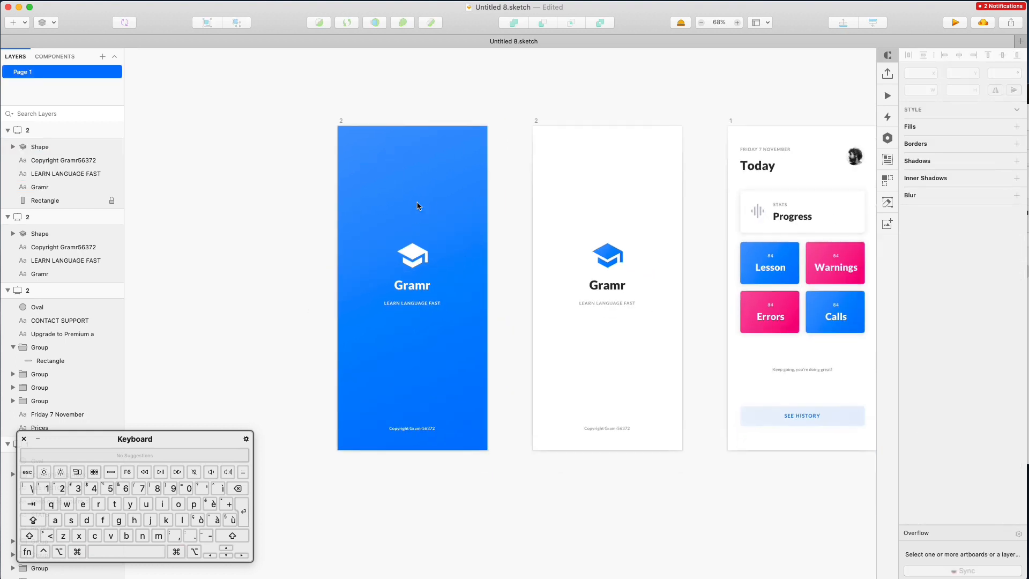
scroll(418, 206, right, 5)
scroll(417, 206, down, 2)
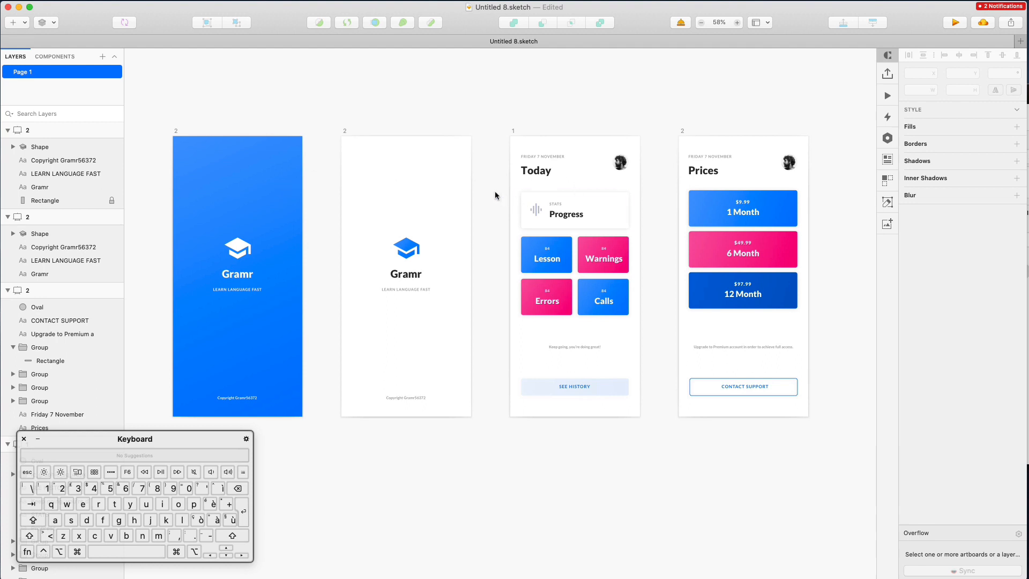
scroll(494, 191, right, 3)
scroll(495, 190, up, 1)
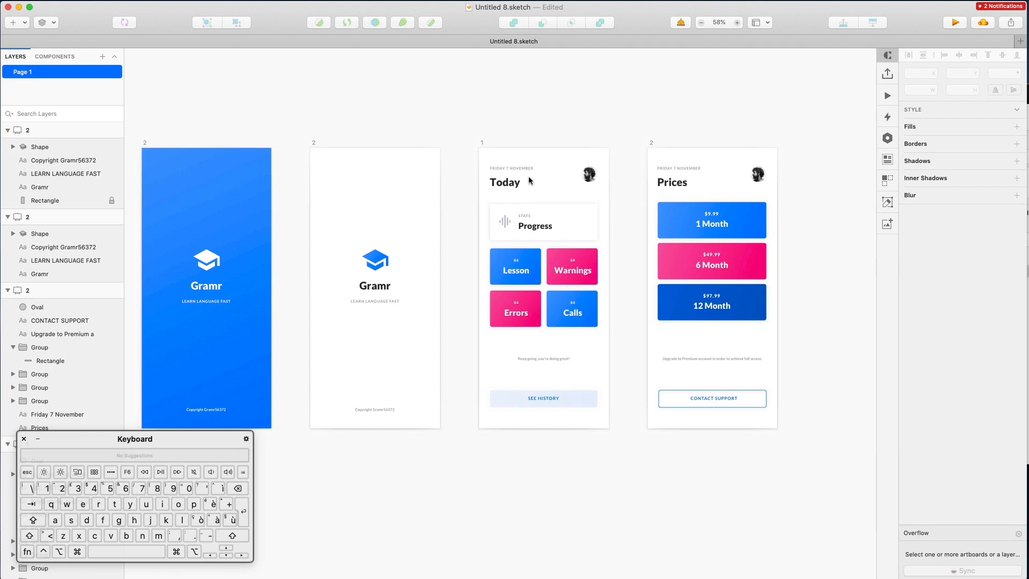
click(485, 145)
scroll(472, 185, right, 4)
drag(472, 185, 809, 199)
scroll(810, 198, right, 5)
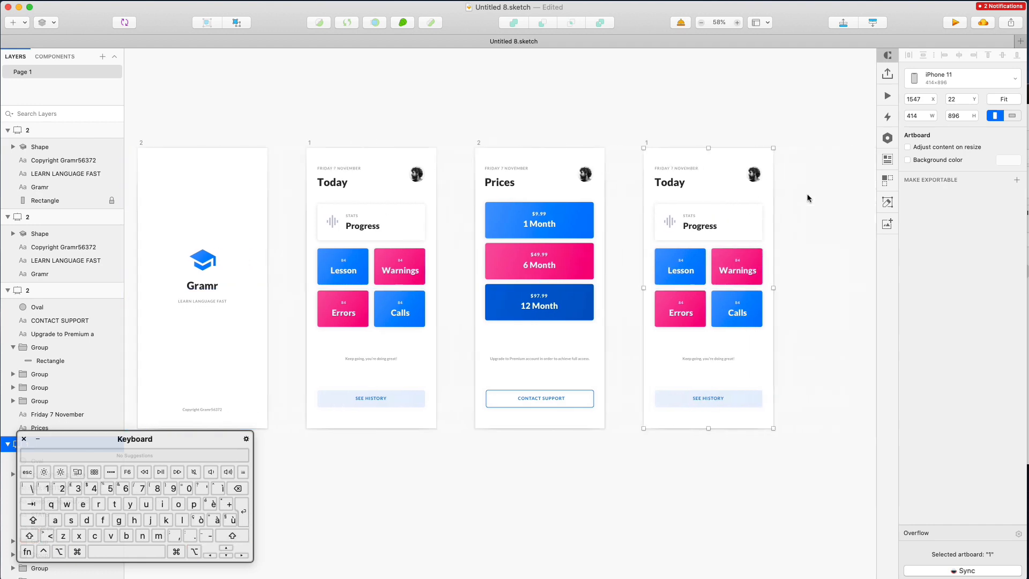
click(804, 176)
- Delete the four cards, the encouragement text, the SEE HISTORY button and the white Progress card background from the duplicated Today artboard
scroll(804, 175, up, 5)
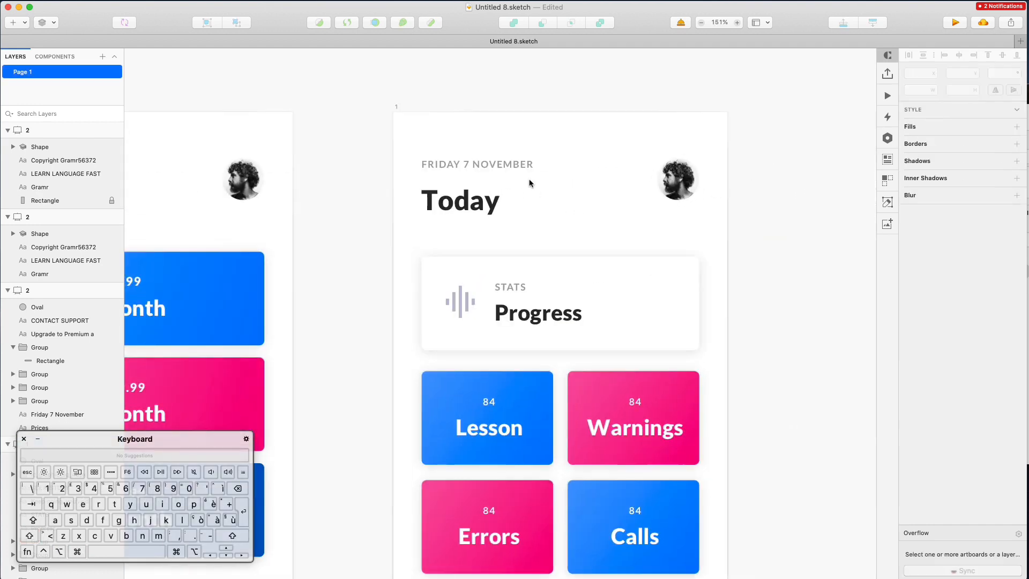
scroll(525, 182, down, 5)
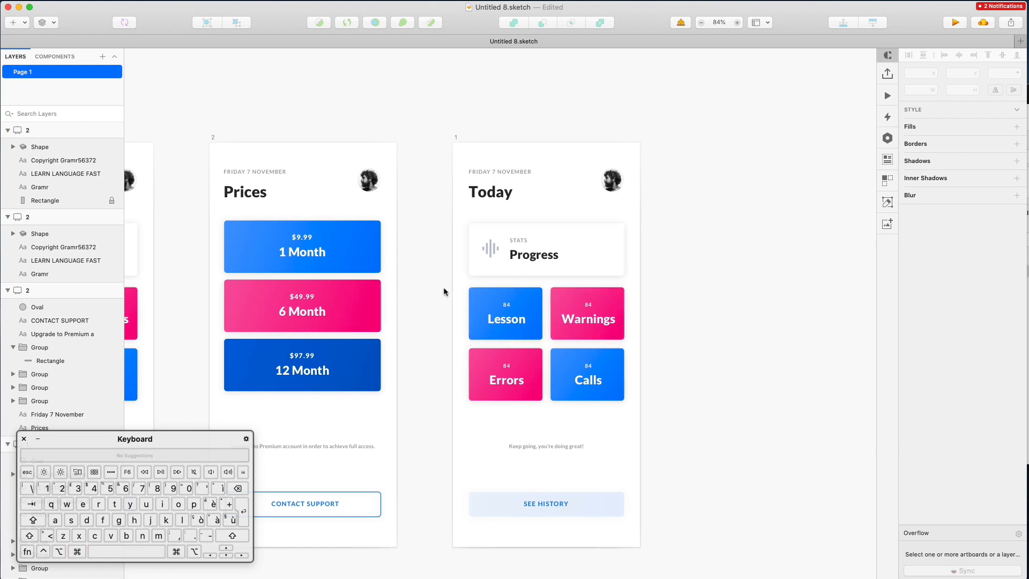
drag(446, 286, 647, 509)
key(BackSpace)
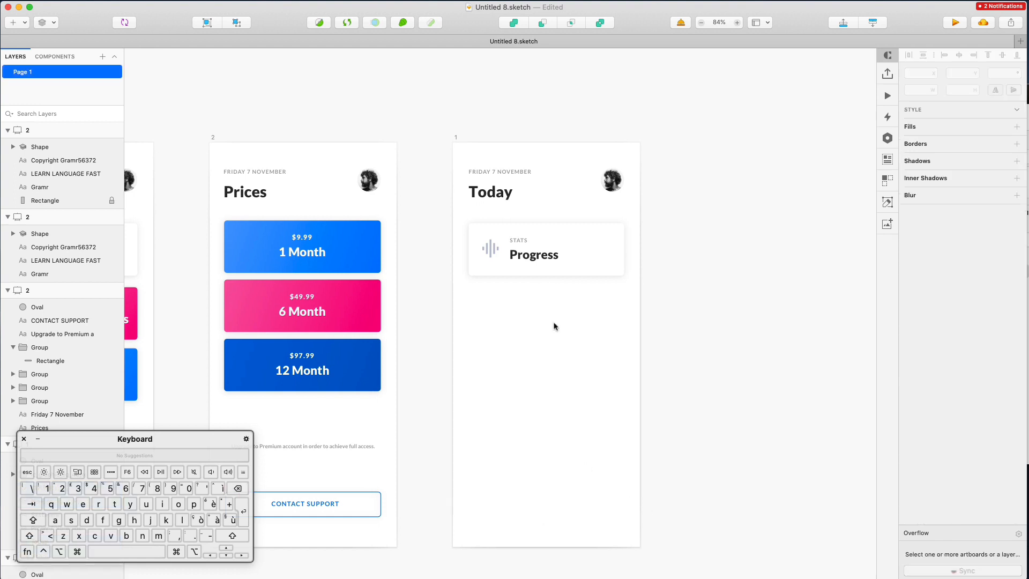
super+click(519, 232)
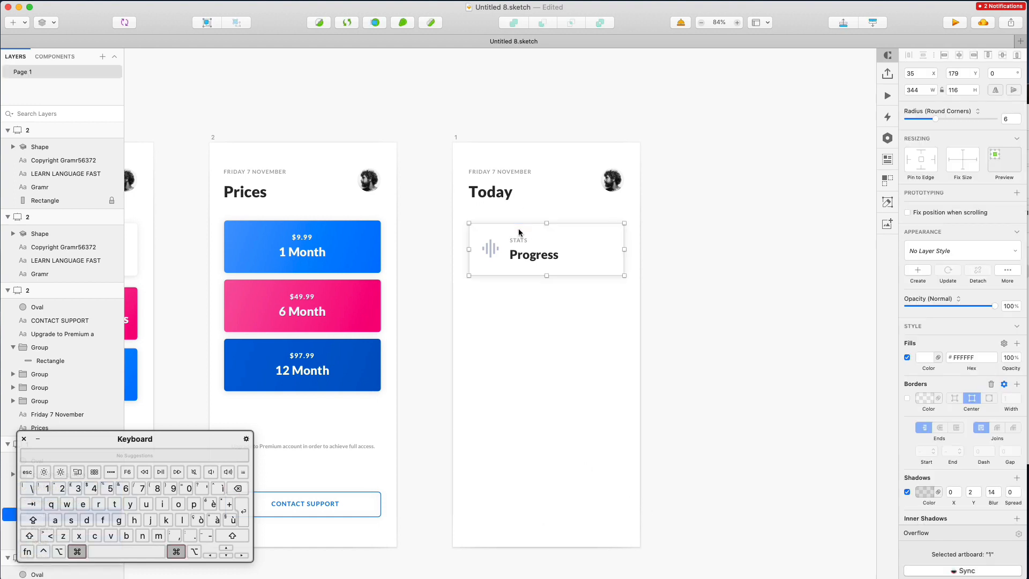
key(BackSpace)
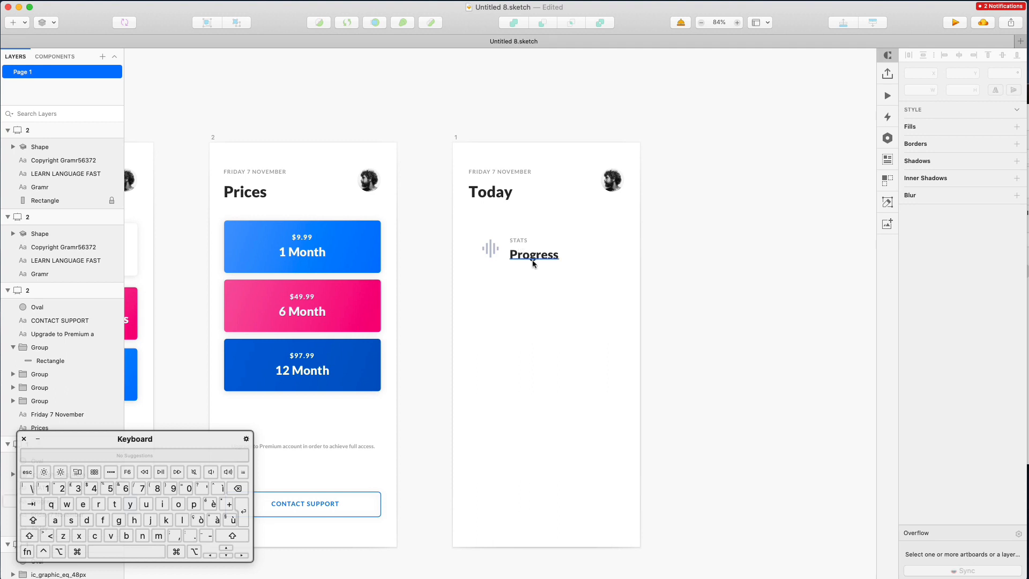
- Move the Progress text directly beneath the Today title at X 35, and set it to Lato Regular, size 15
drag(534, 263, 492, 226)
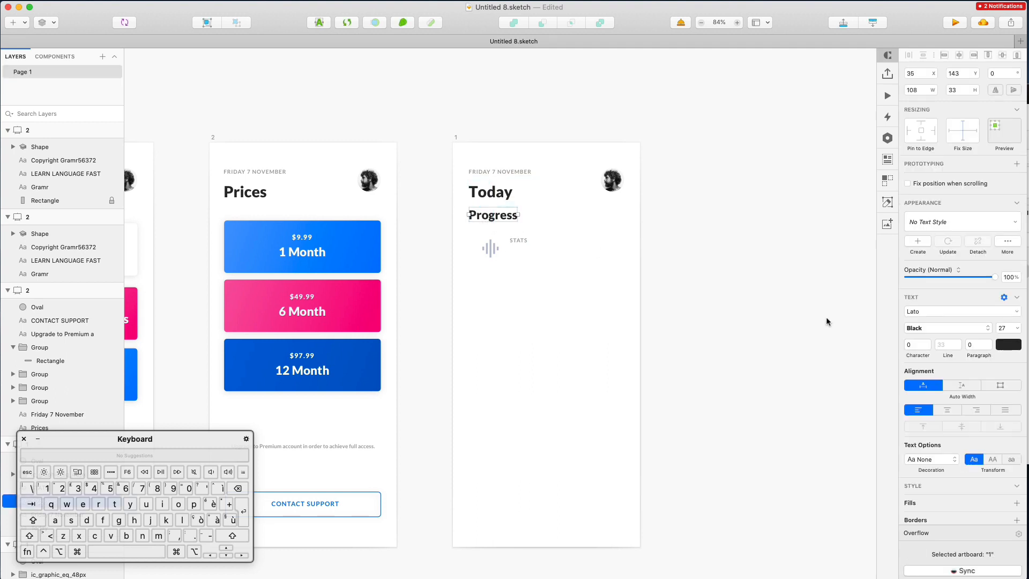
click(999, 329)
text(17)
key(Return)
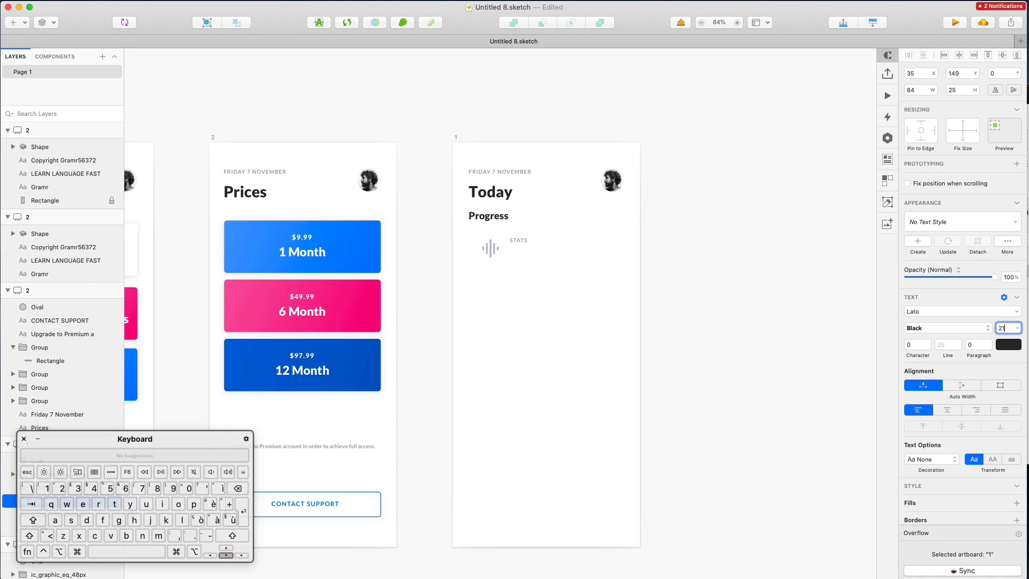
key(Down)
key(Down)
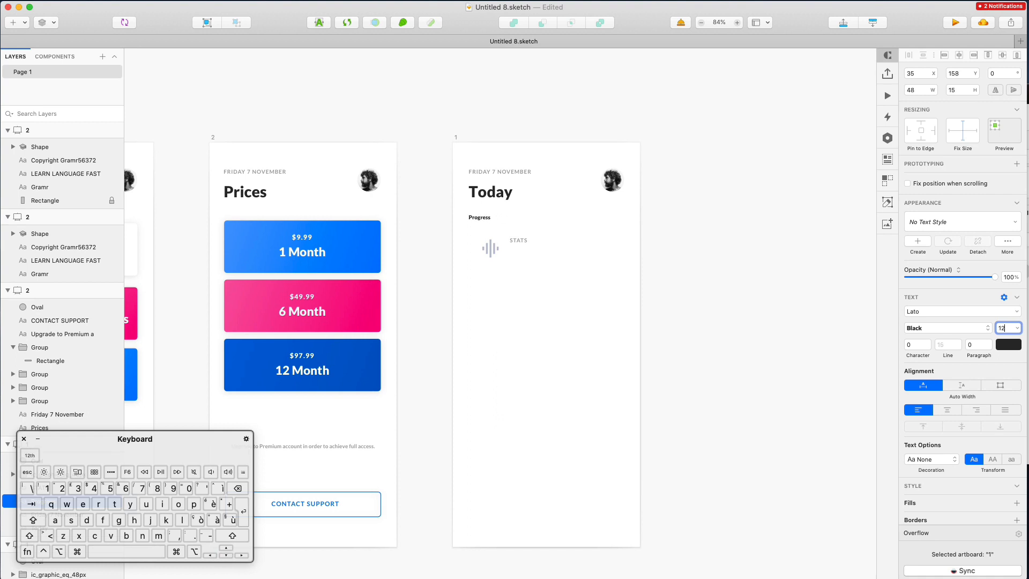
click(936, 328)
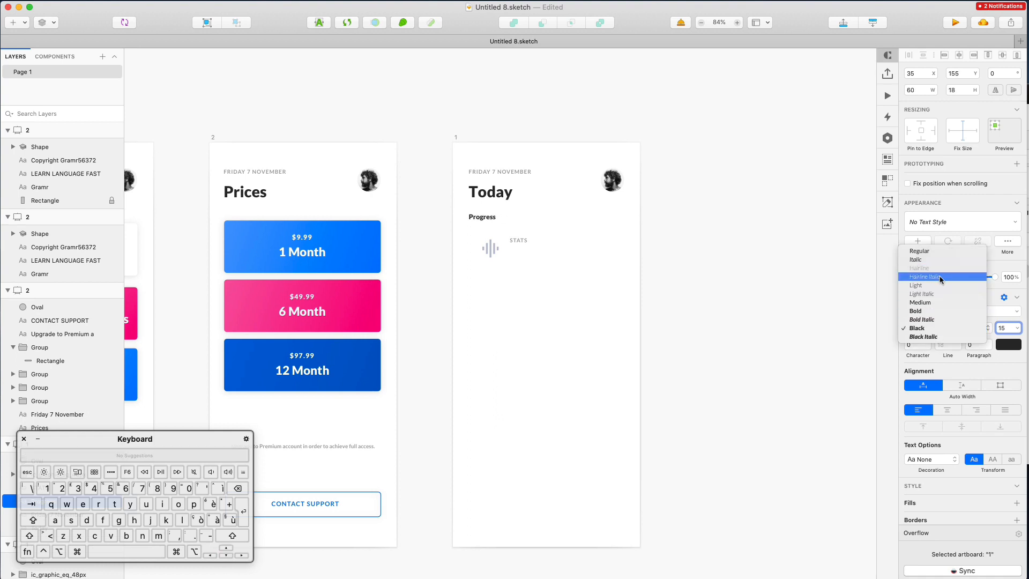
click(944, 251)
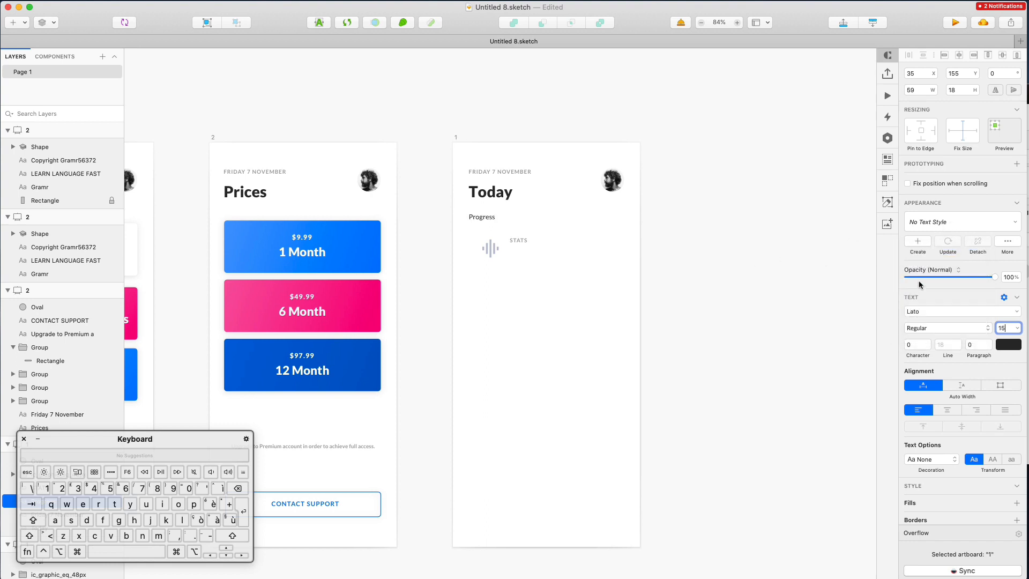
click(516, 214)
- Draw a 414-wide horizontal line across the artboard beneath Progress, and delete the sound-wave icon and STATS label
scroll(517, 207, up, 5)
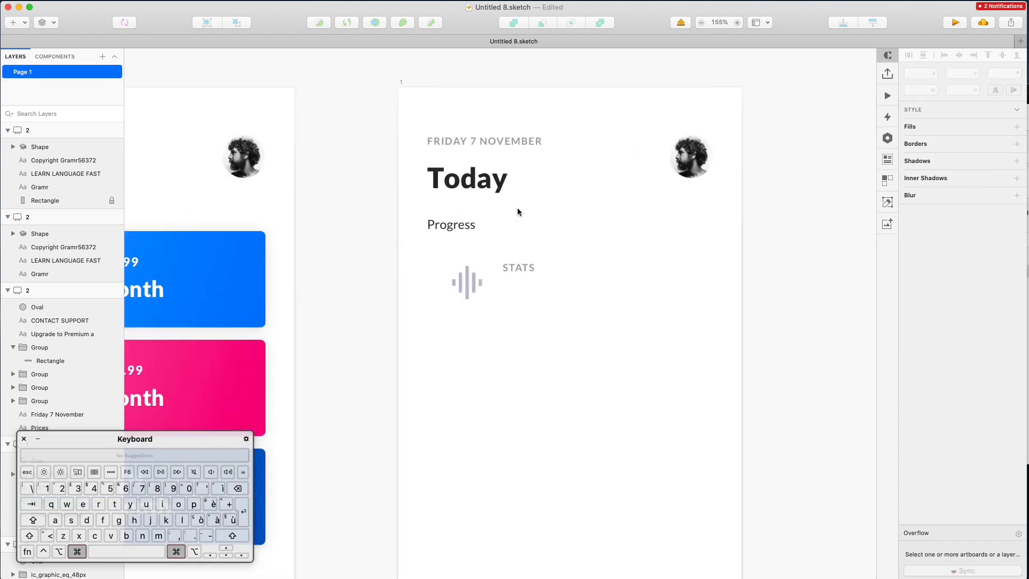
key(l)
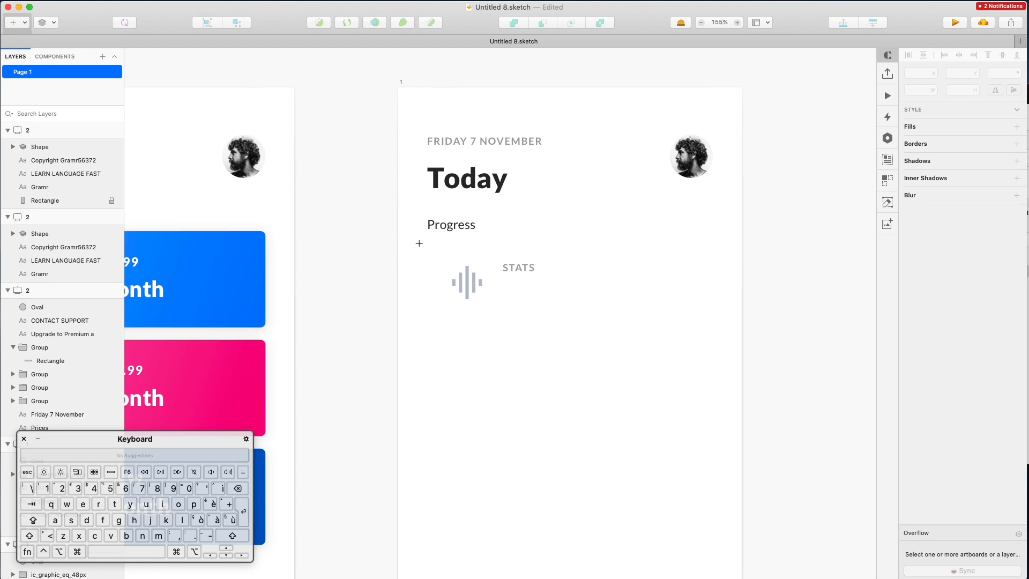
drag(399, 245, 742, 245)
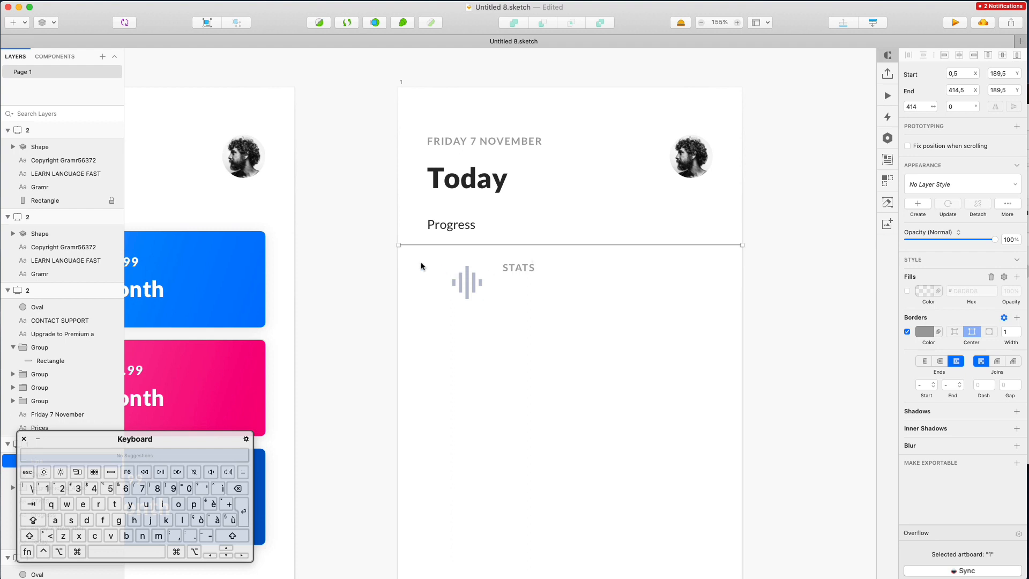
drag(420, 262, 639, 334)
key(Delete)
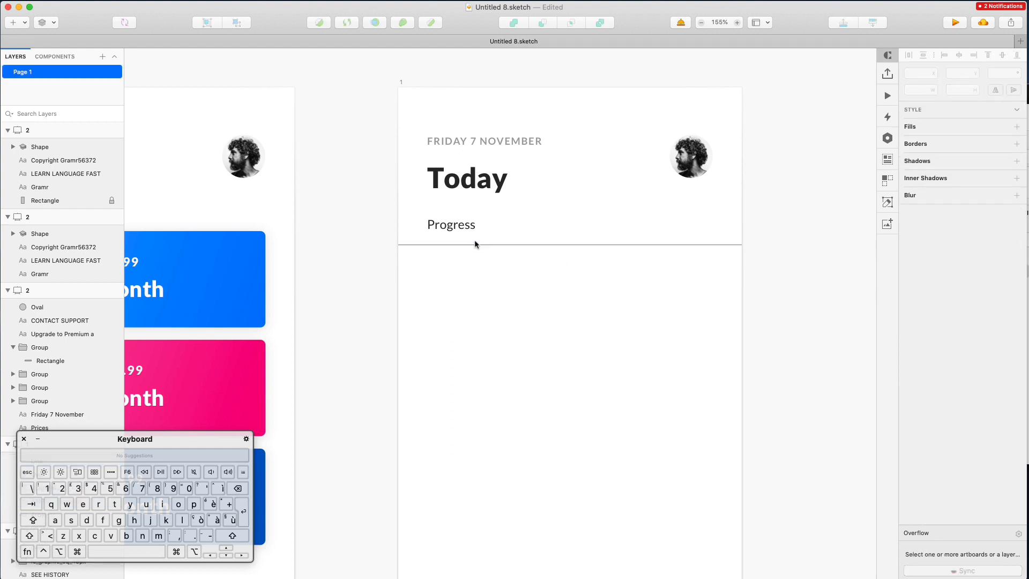
- Lower the line to Y 194,5, and shift it together with the Progress text down by 30
click(477, 244)
key(Down)
key(Down)
key(Down)
key(Down)
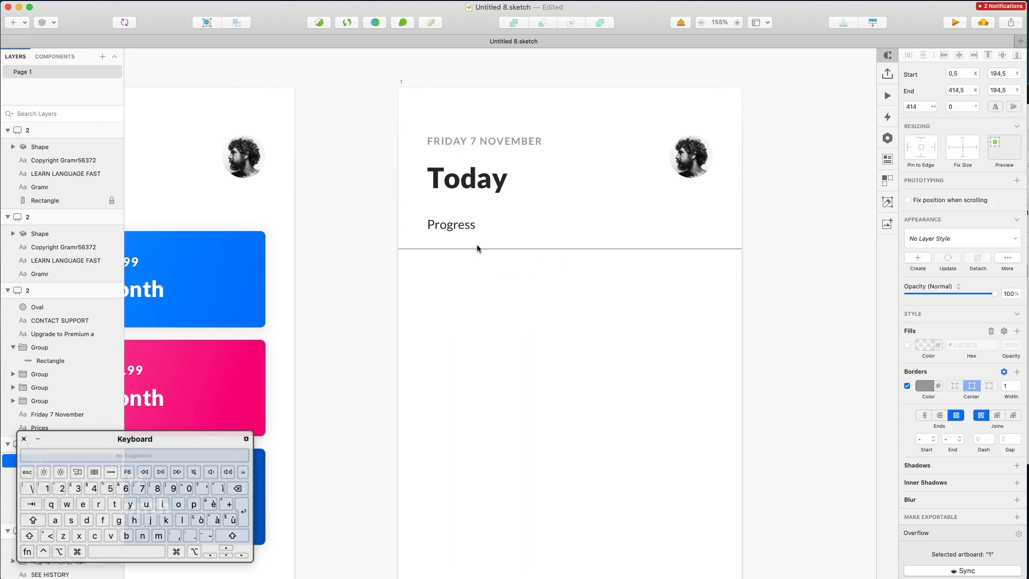
drag(365, 211, 516, 298)
key(shift+Down)
key(shift+Down)
key(shift+Down)
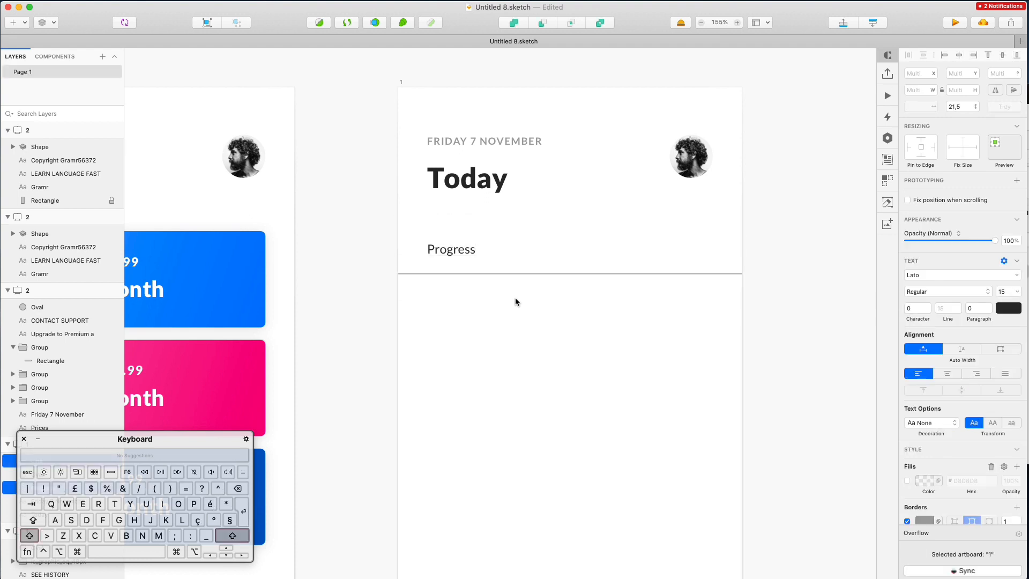
click(516, 298)
- Duplicate the horizontal line and move the copy above the Progress text to Y 169,5
super+click(535, 270)
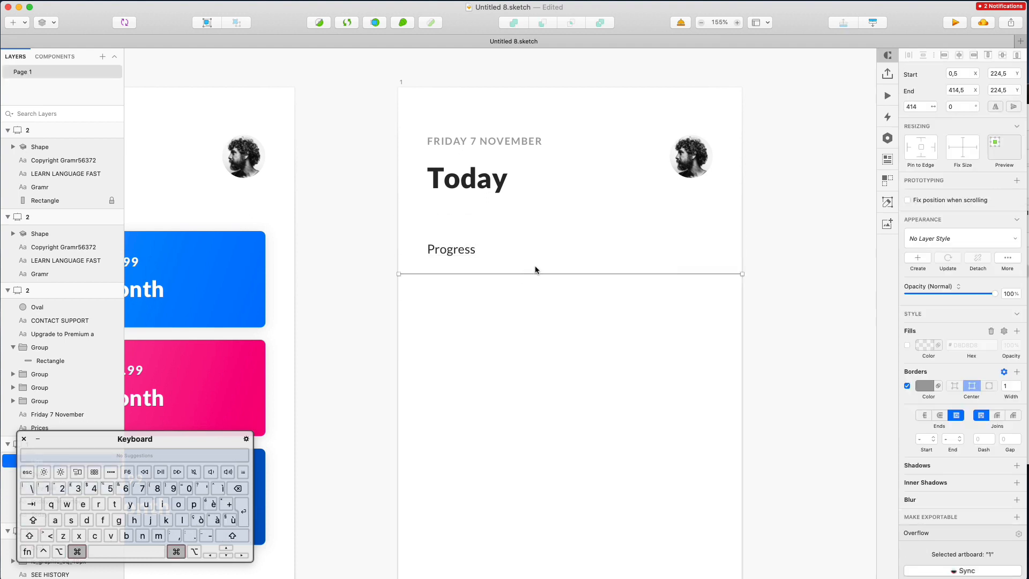
key(shift+Up)
key(shift+Up)
key(shift+Up)
key(shift+Up)
key(shift+Up)
key(Down)
key(Down)
key(Down)
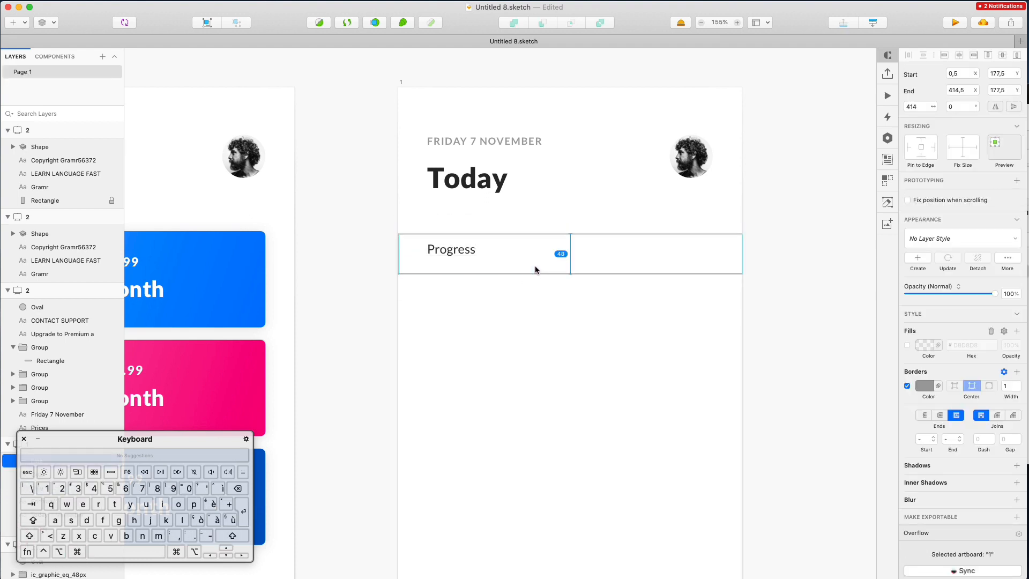
key(Up)
key(Up)
key(Up)
key(Up)
key(Up)
key(Up)
key(Up)
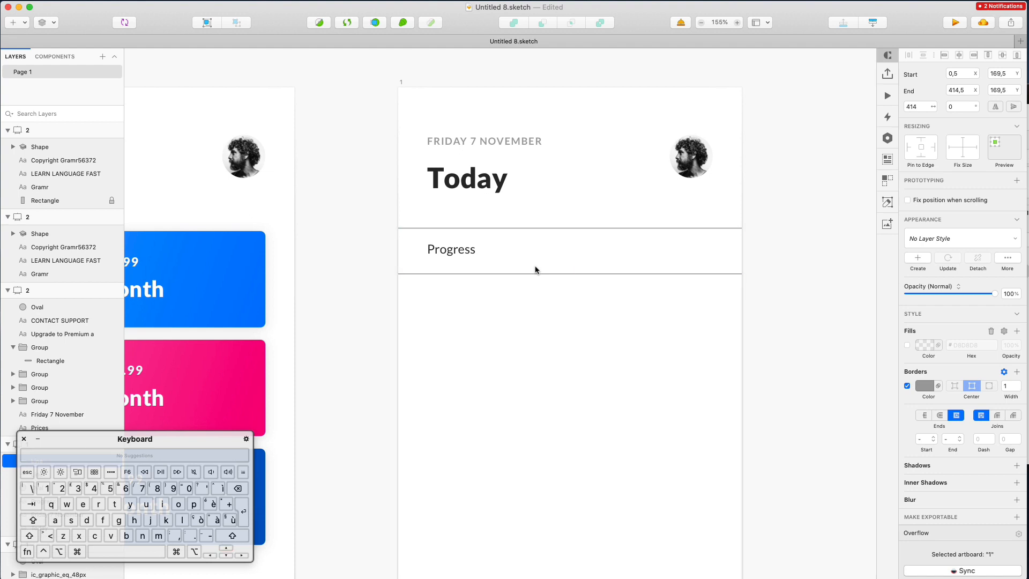
key(Up)
click(508, 316)
- Change the Today title on the duplicated artboard to "To do" and align it with the date at X 35
scroll(508, 316, down, 5)
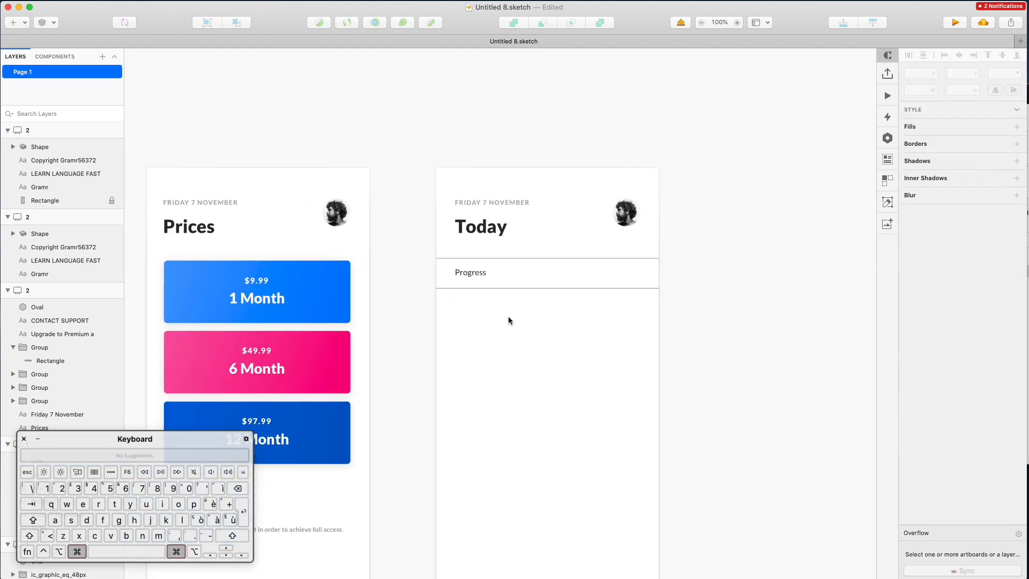
click(486, 231)
key(Return)
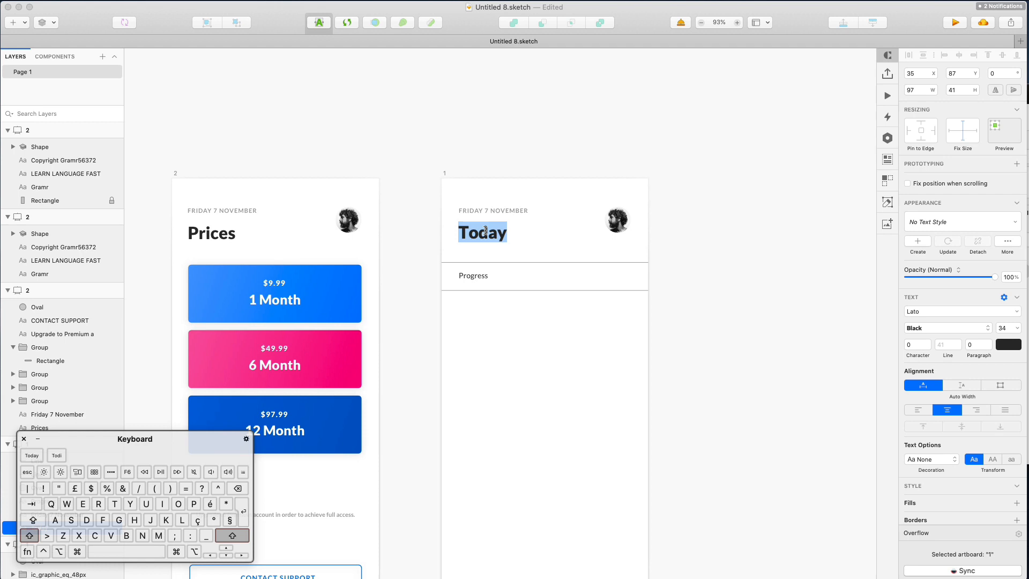
text(To do)
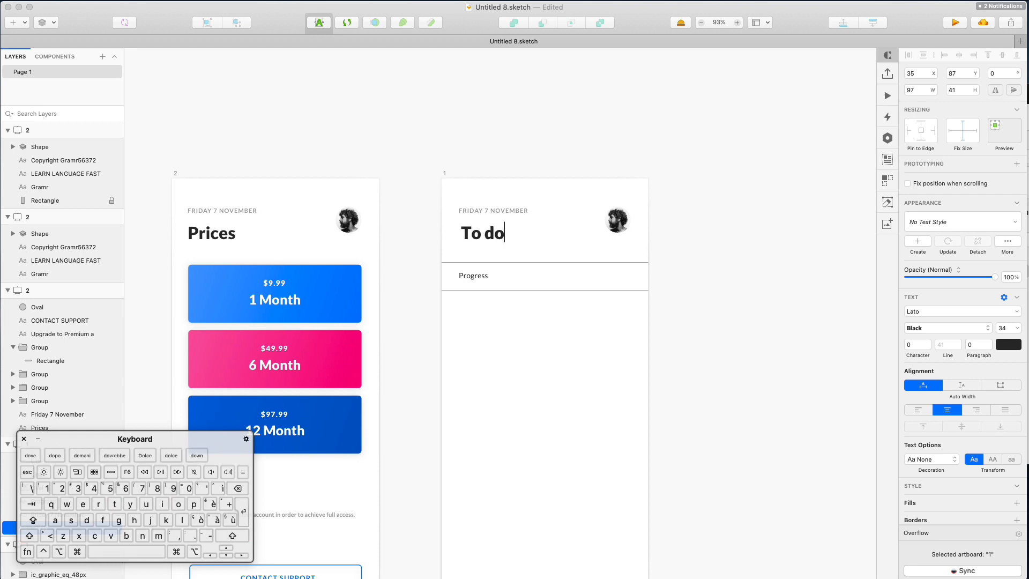
click(532, 169)
click(474, 237)
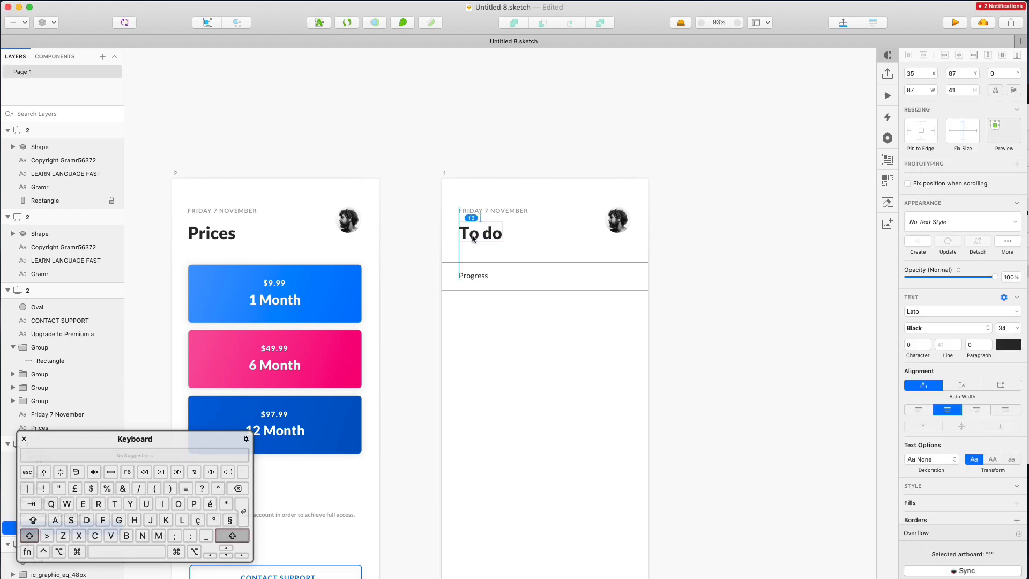
click(544, 159)
- Switch to Nucleo, search the Google Material Icons for "check", and place the 48px circled check icon below the Progress row in Sketch
scroll(511, 235, down, 3)
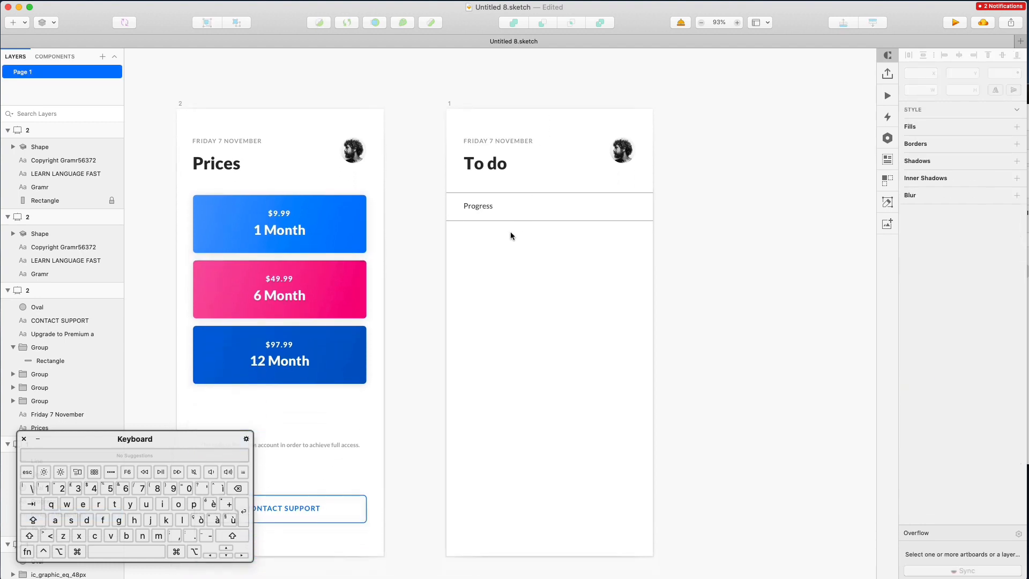
click(1028, 237)
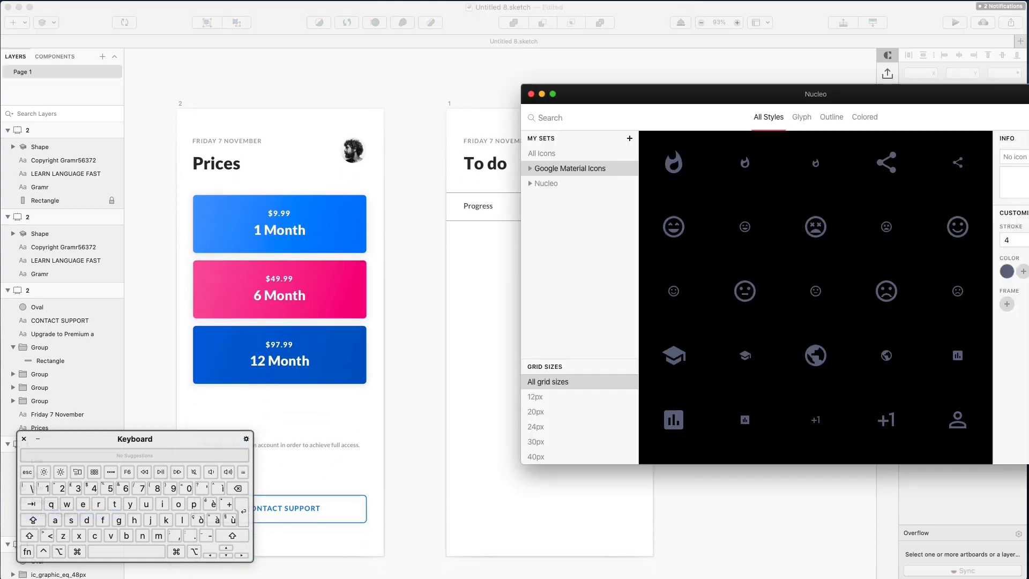
text(check)
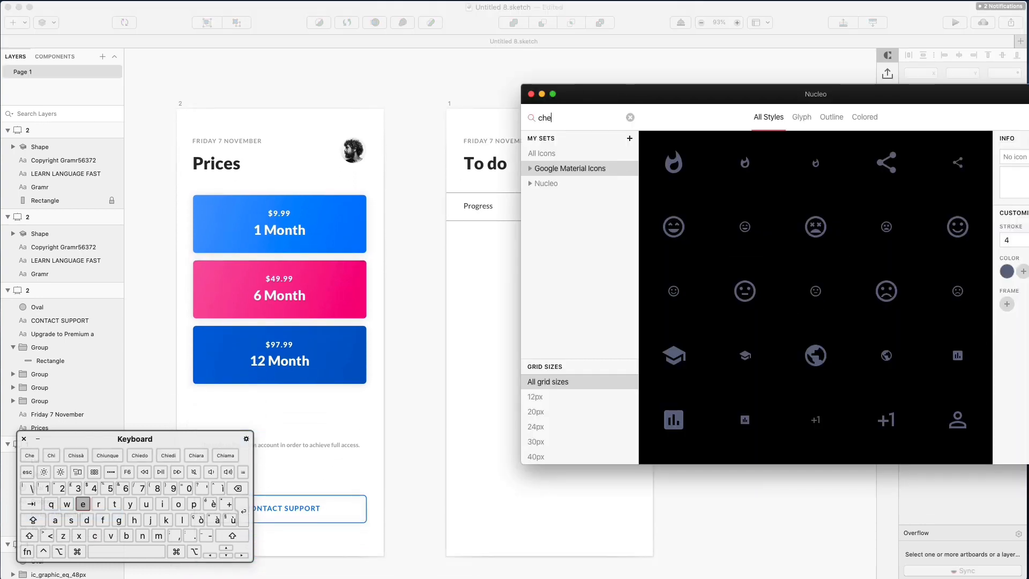
mouse_move(775, 310)
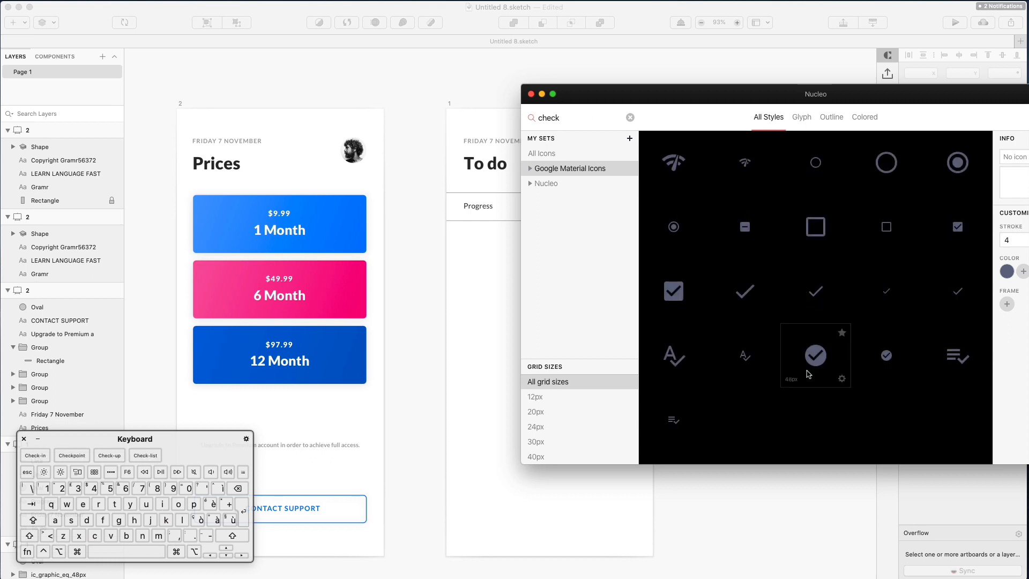
mouse_move(818, 362)
mouse_down()
mouse_move(674, 349)
mouse_move(471, 260)
mouse_move(474, 245)
mouse_move(477, 253)
mouse_up()
key(super+0)
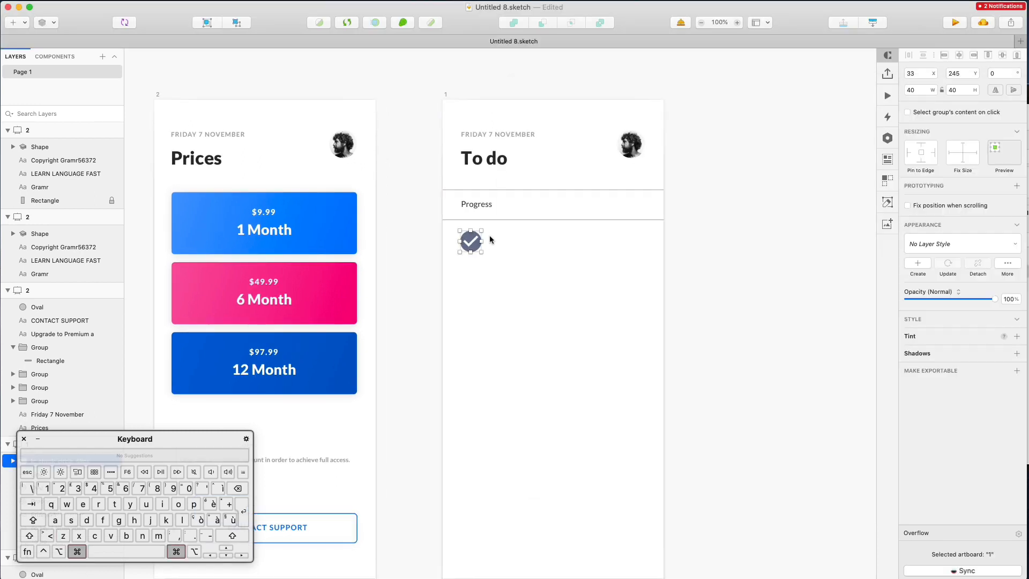
- Move the check icon into the Progress row and scale it down to 27 × 27
scroll(474, 235, up, 5)
scroll(456, 284, up, 3)
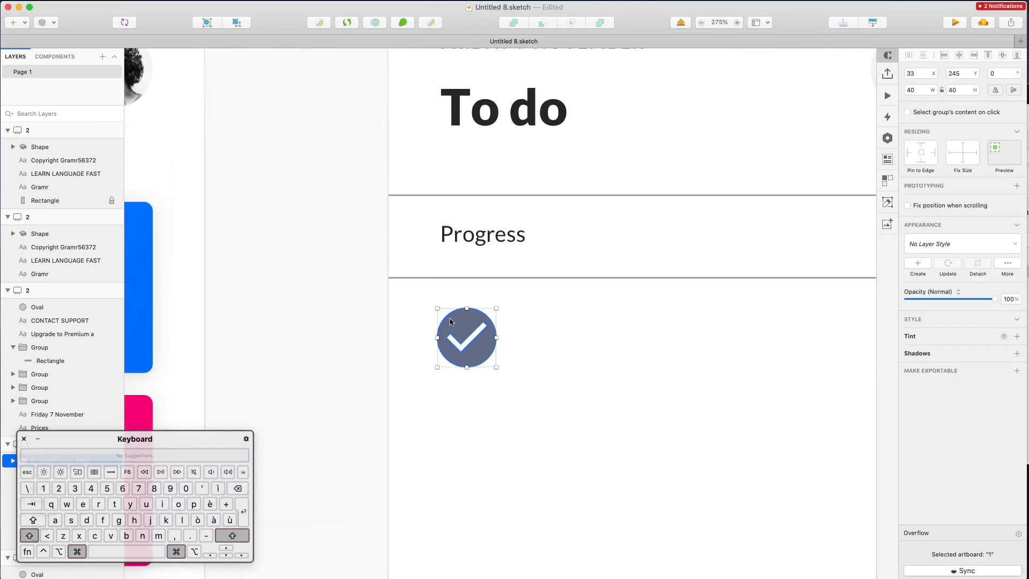
drag(480, 323, 432, 224)
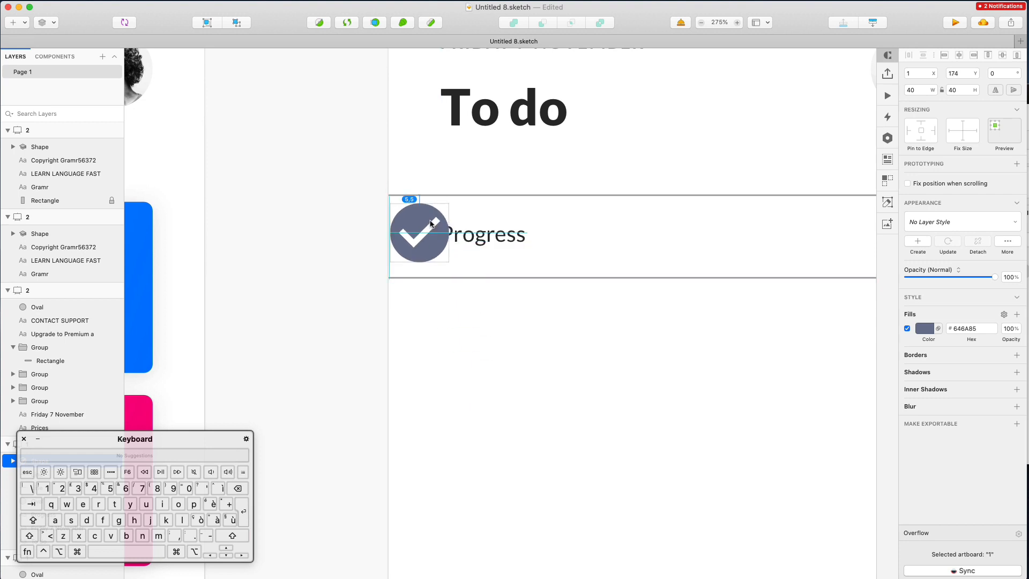
key(super+k)
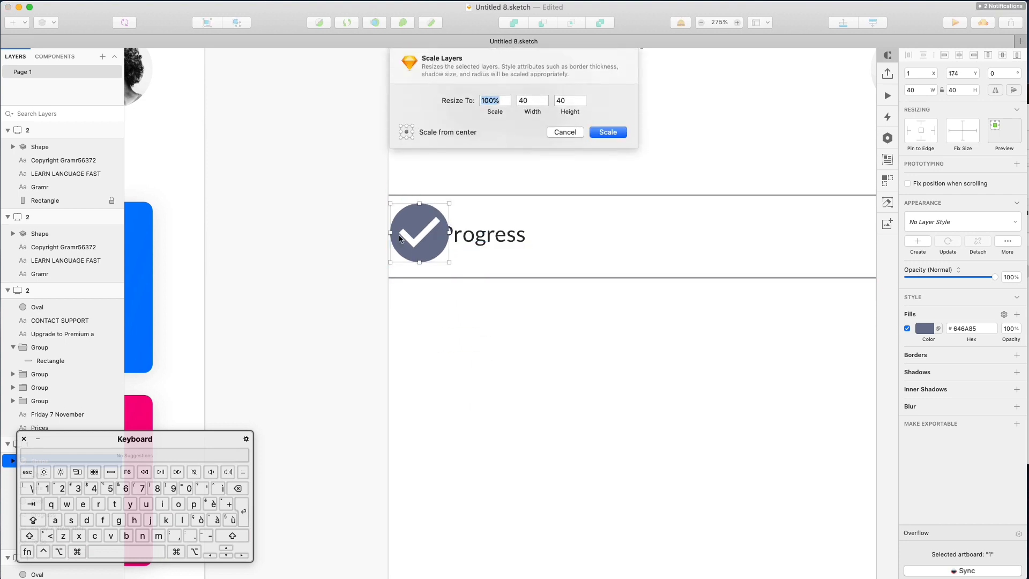
key(shift+Down)
key(shift+Down)
key(Down)
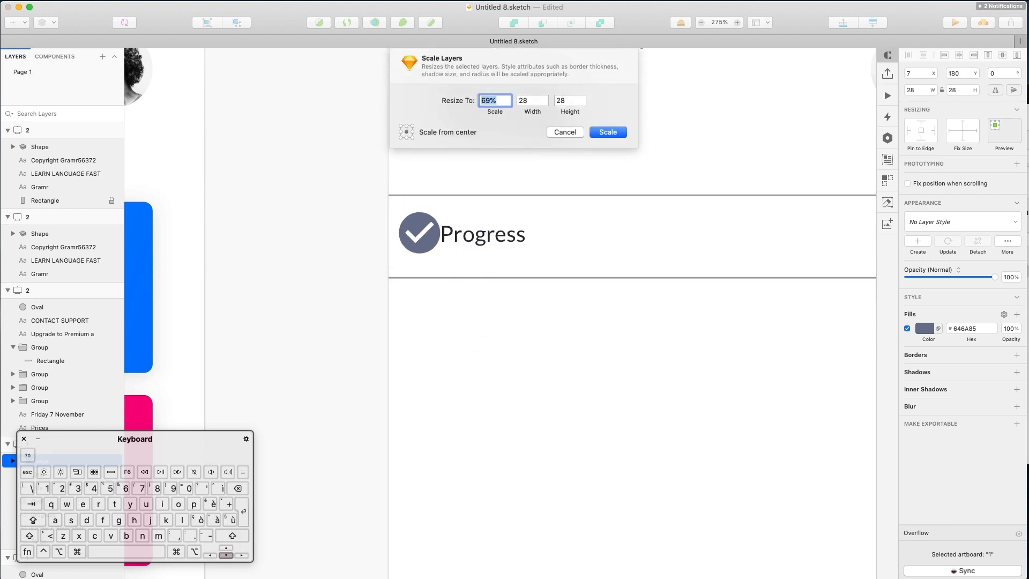
key(Return)
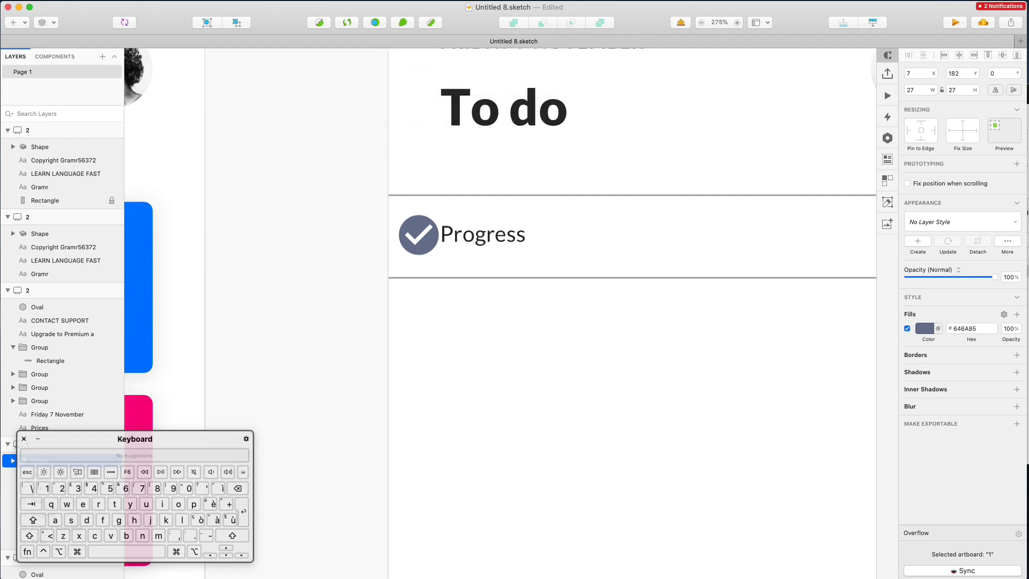
- Space the check icon 16 from the Progress text, and move both right until the icon sits at X 35
key(shift+Left)
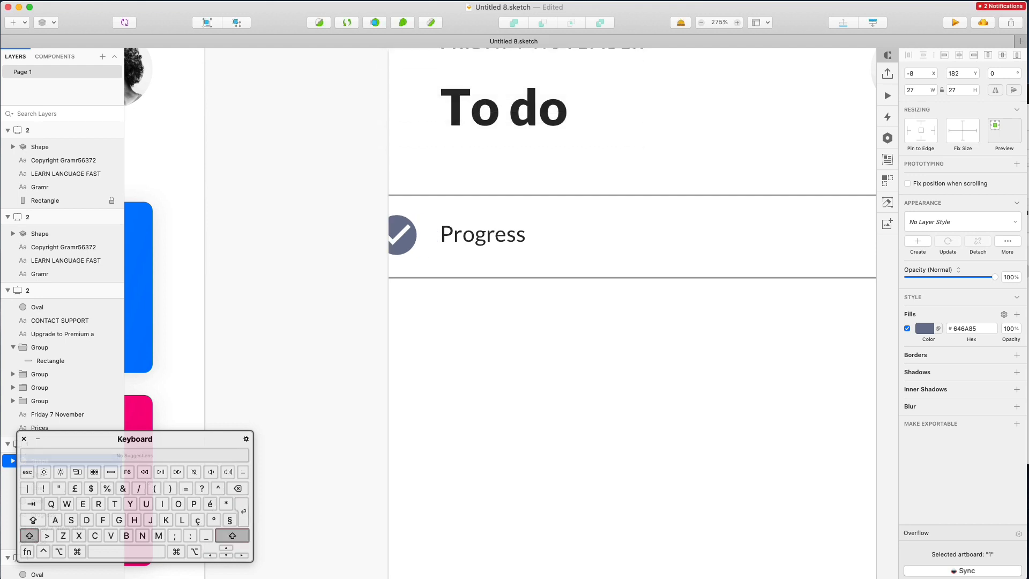
shift+click(458, 237)
drag(458, 237, 521, 239)
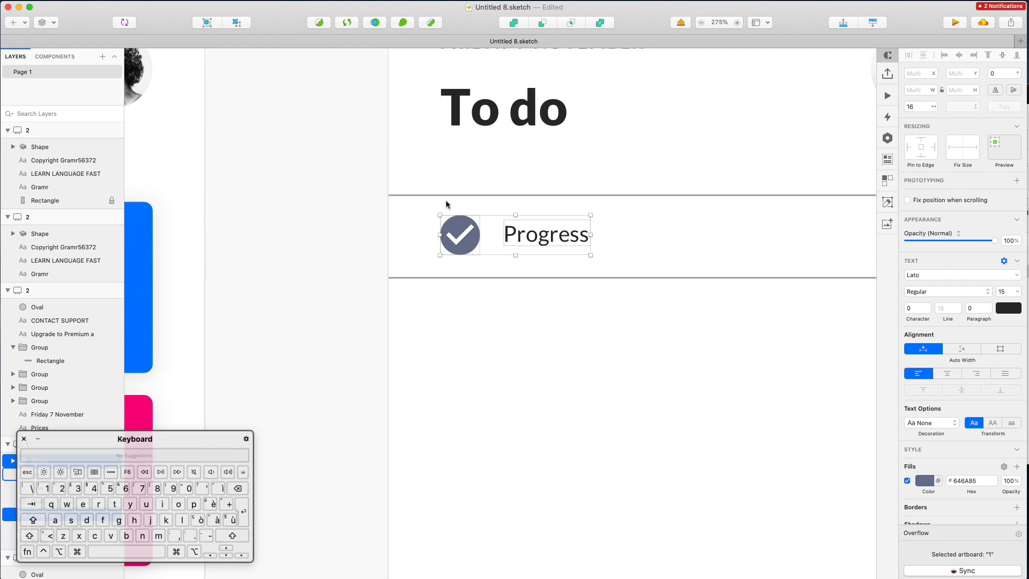
scroll(460, 261, right, 5)
scroll(460, 261, down, 3)
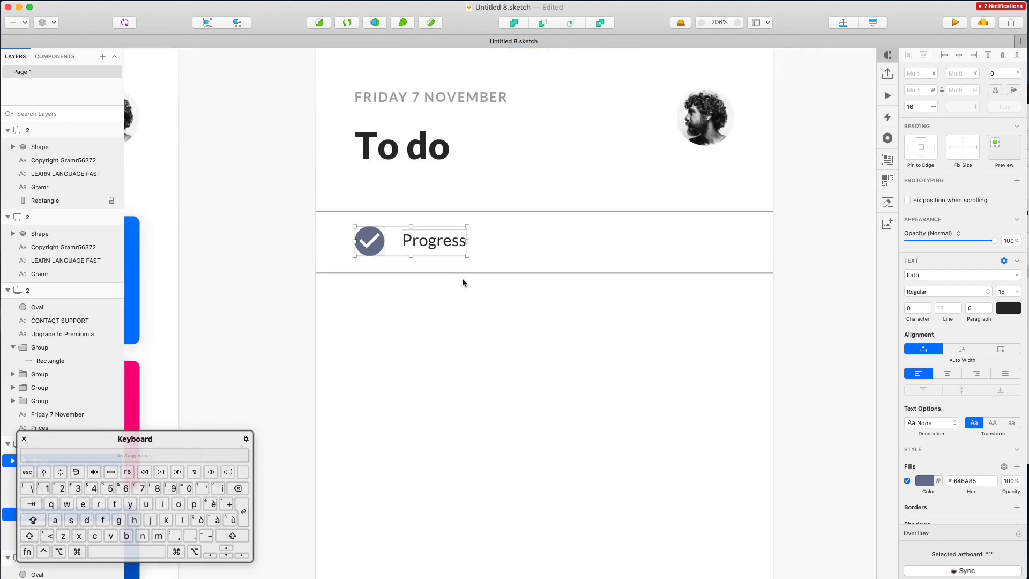
click(462, 278)
- Fill the check icon with the light blue E3EDFC sampled from the SEE HISTORY button's background
click(375, 231)
scroll(747, 304, down, 5)
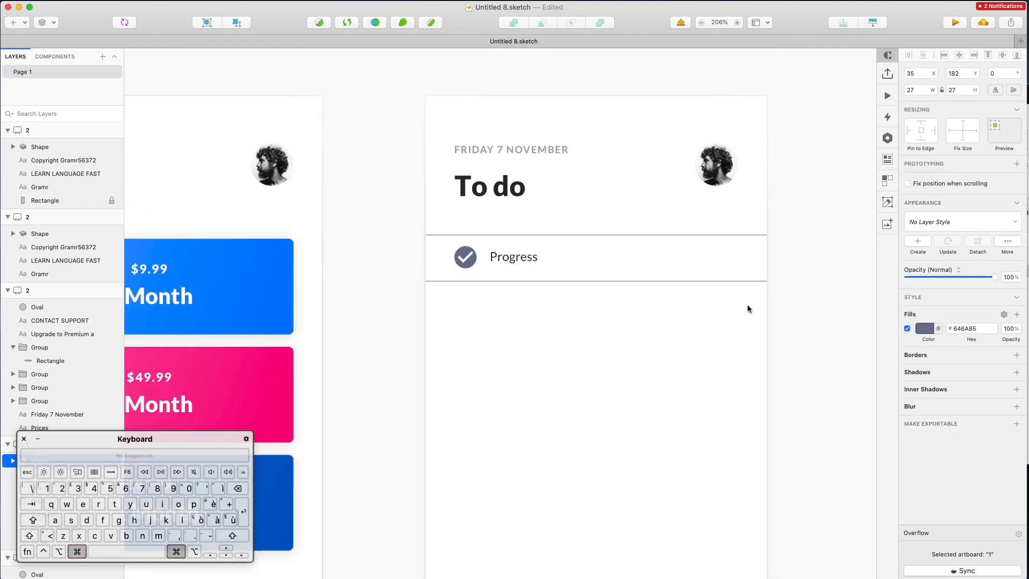
scroll(747, 304, down, 4)
scroll(747, 304, left, 3)
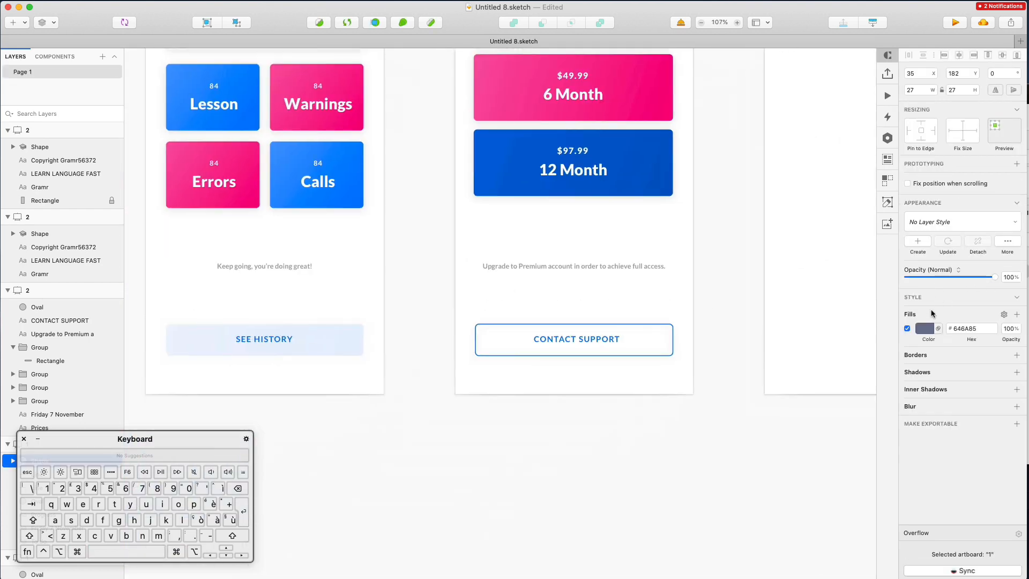
click(924, 328)
click(912, 464)
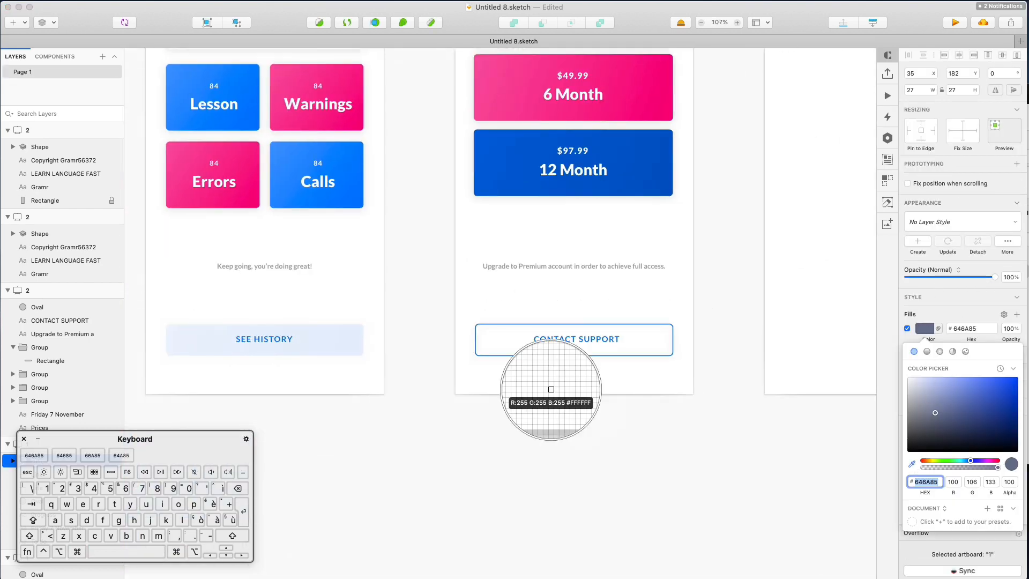
click(340, 345)
scroll(660, 255, up, 5)
scroll(660, 255, right, 5)
scroll(660, 254, right, 2)
scroll(660, 255, up, 2)
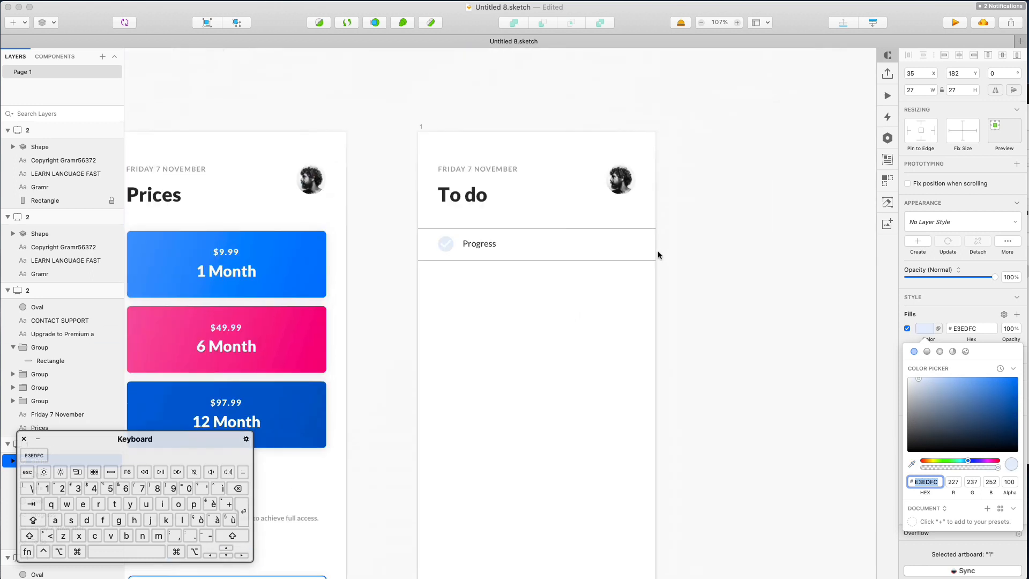
- Recolor the borders of both divider lines around the Progress row to light grey E1E3E6
scroll(472, 273, up, 5)
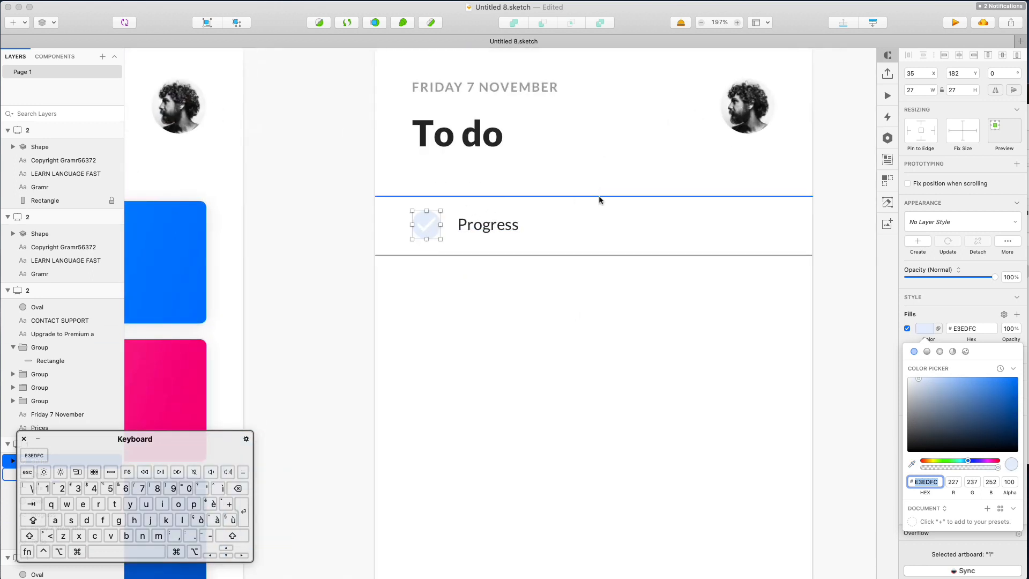
drag(648, 185, 687, 292)
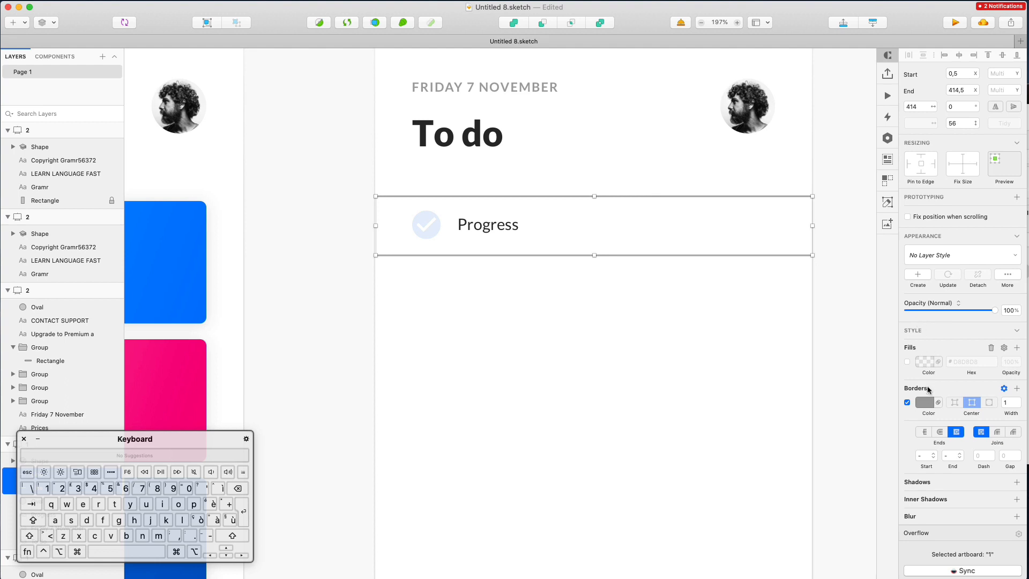
click(924, 403)
click(915, 537)
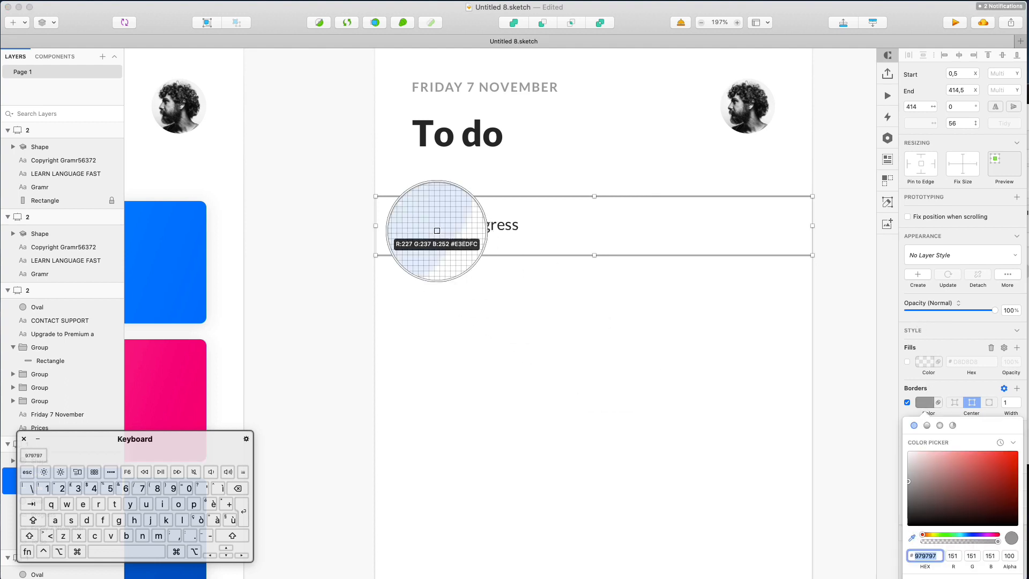
click(425, 225)
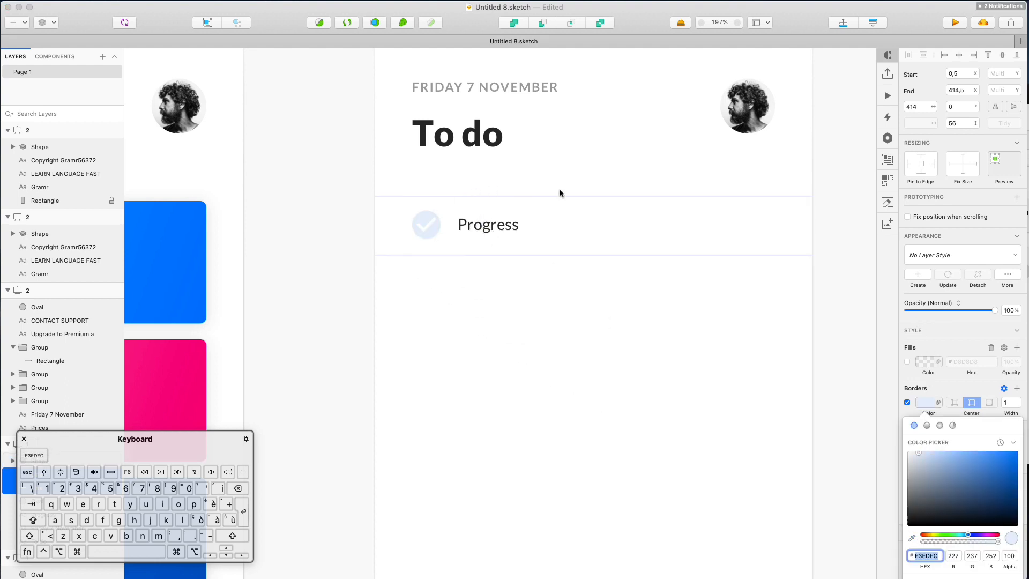
click(910, 459)
scroll(589, 299, down, 5)
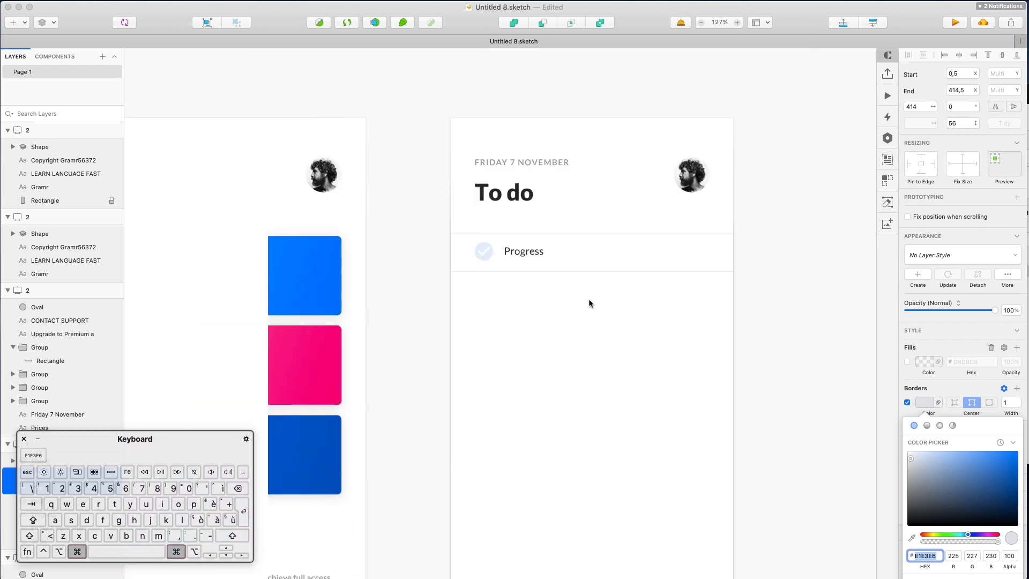
click(571, 301)
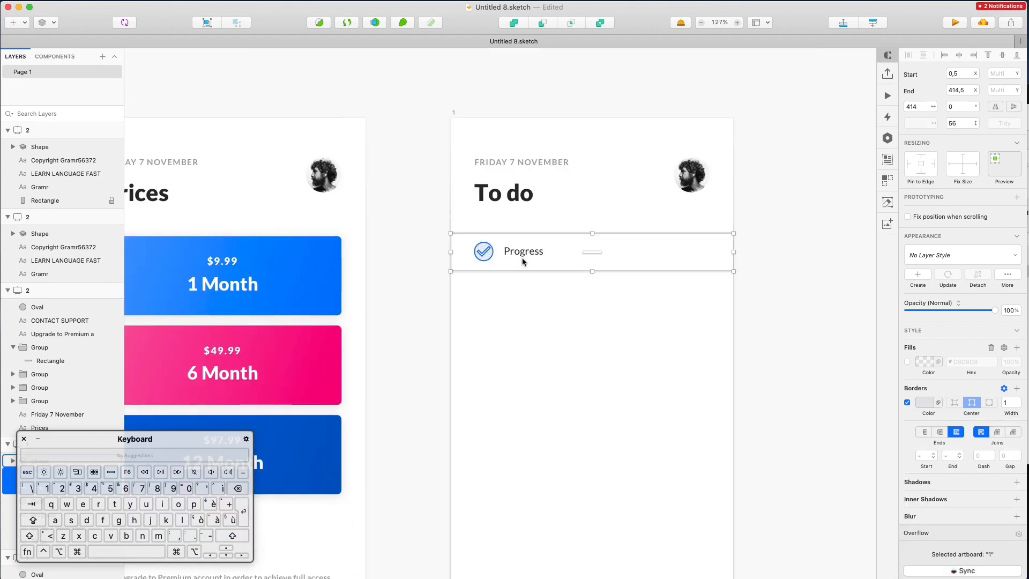
- Darken the check icon's light blue fill slightly in the Progress row
click(483, 252)
click(921, 332)
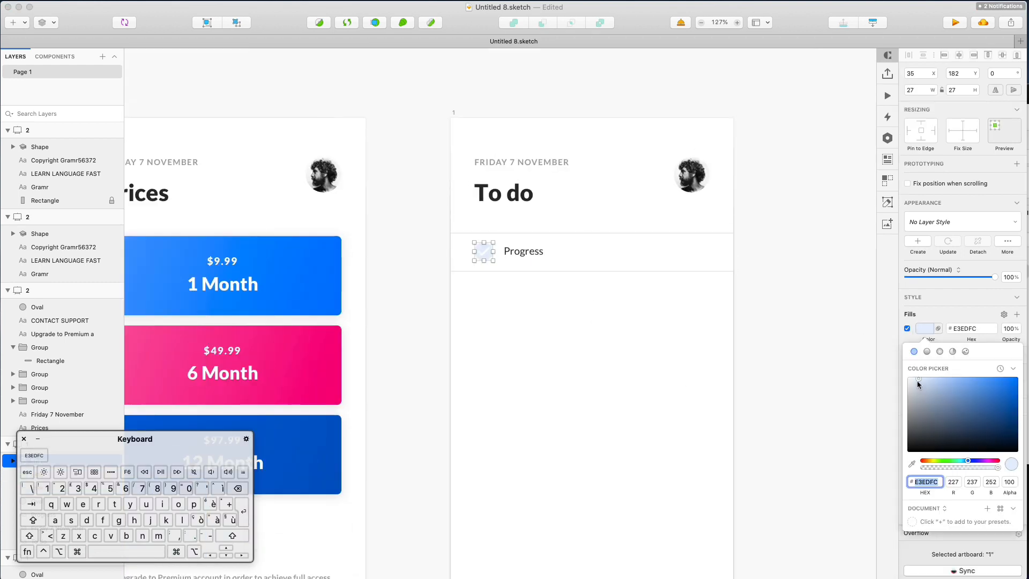
click(918, 381)
click(596, 311)
click(528, 254)
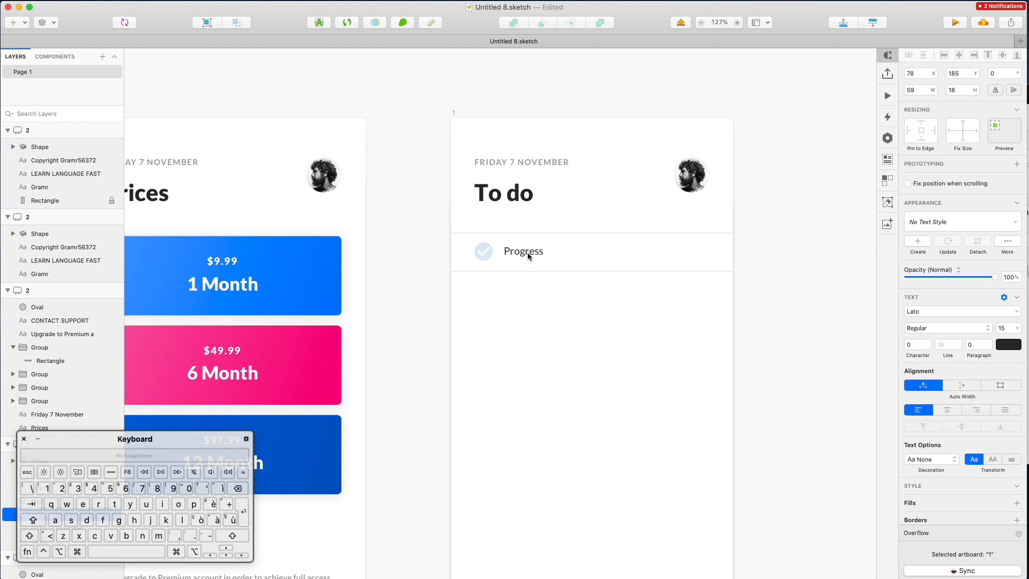
scroll(527, 251, down, 3)
click(555, 298)
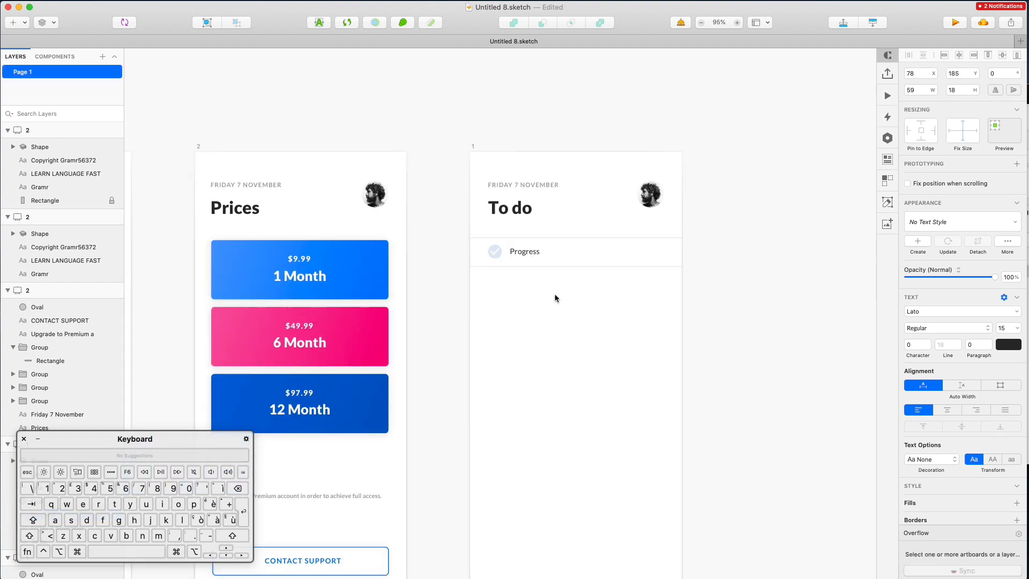
- Try to group the Progress row's icon, text and divider lines and place a copy of the group directly below
scroll(555, 298, down, 3)
drag(459, 182, 573, 237)
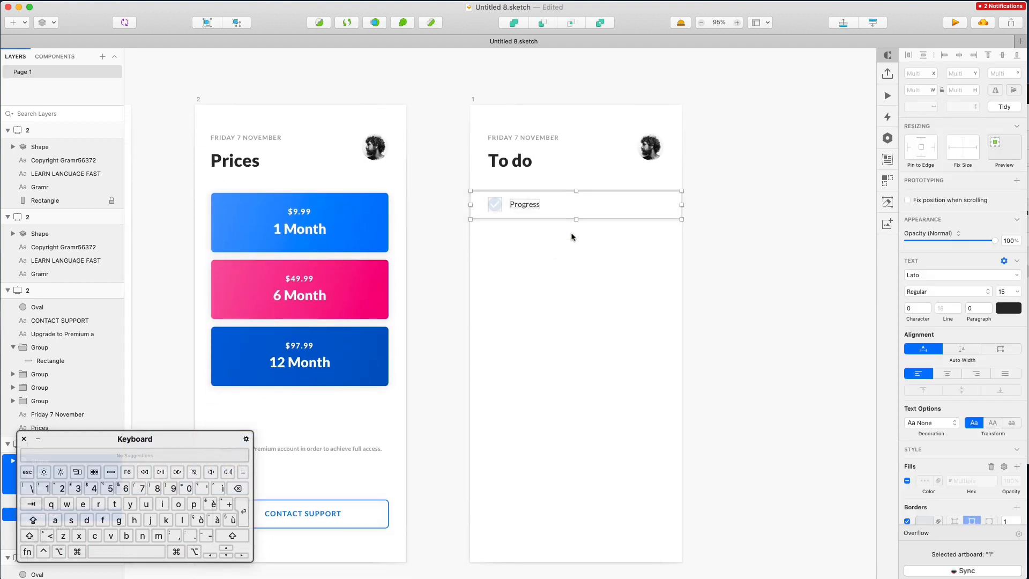
scroll(573, 237, down, 2)
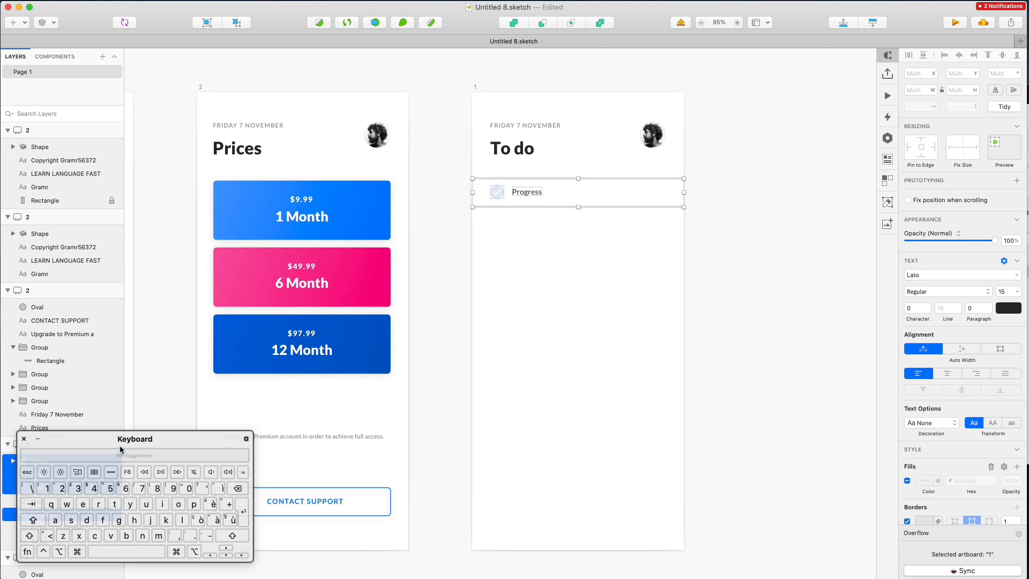
drag(173, 437, 294, 431)
key(super+g)
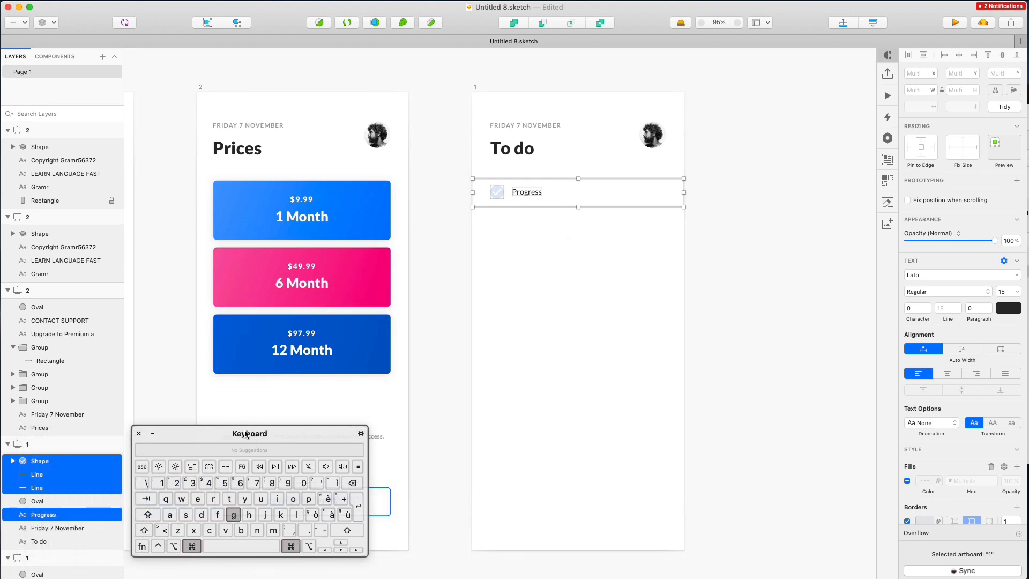
scroll(501, 199, up, 5)
drag(508, 184, 510, 253)
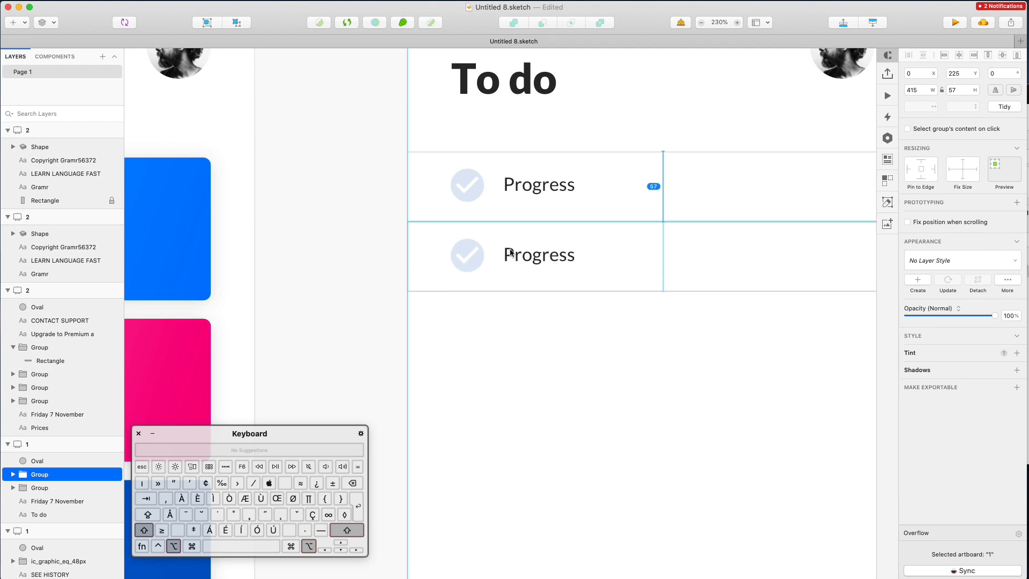
drag(511, 253, 510, 253)
key(super+z)
scroll(510, 253, left, 2)
key(super+z)
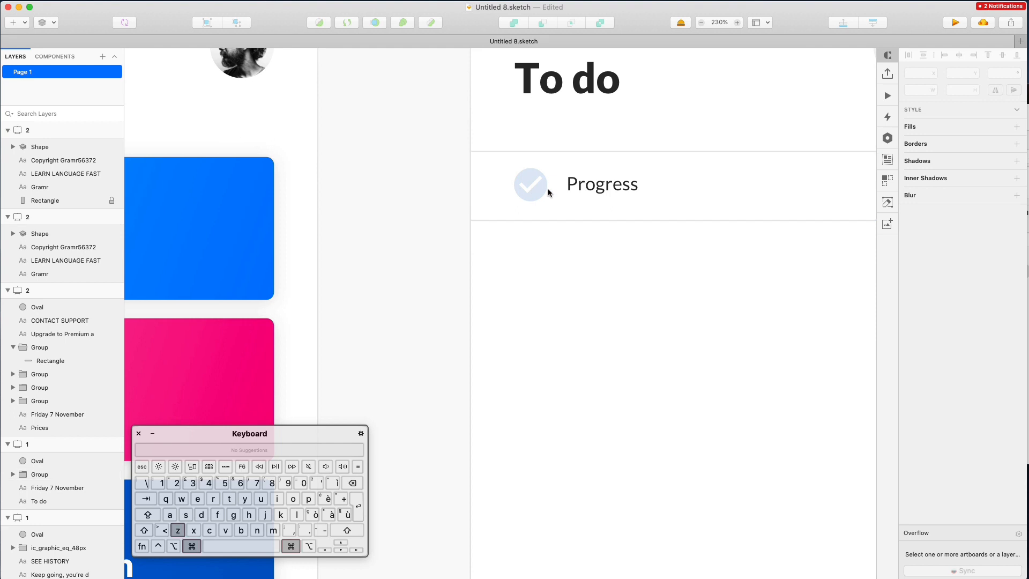
- Create a symbol named "Row / Check / Unchecked" from the Progress row's icon, text and lines, with no layout
scroll(544, 196, right, 2)
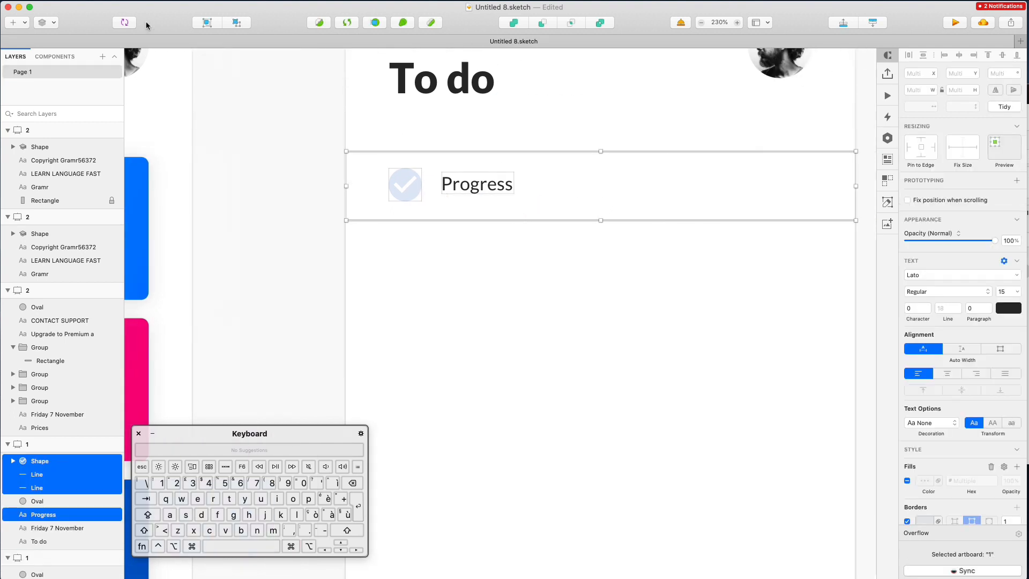
click(126, 22)
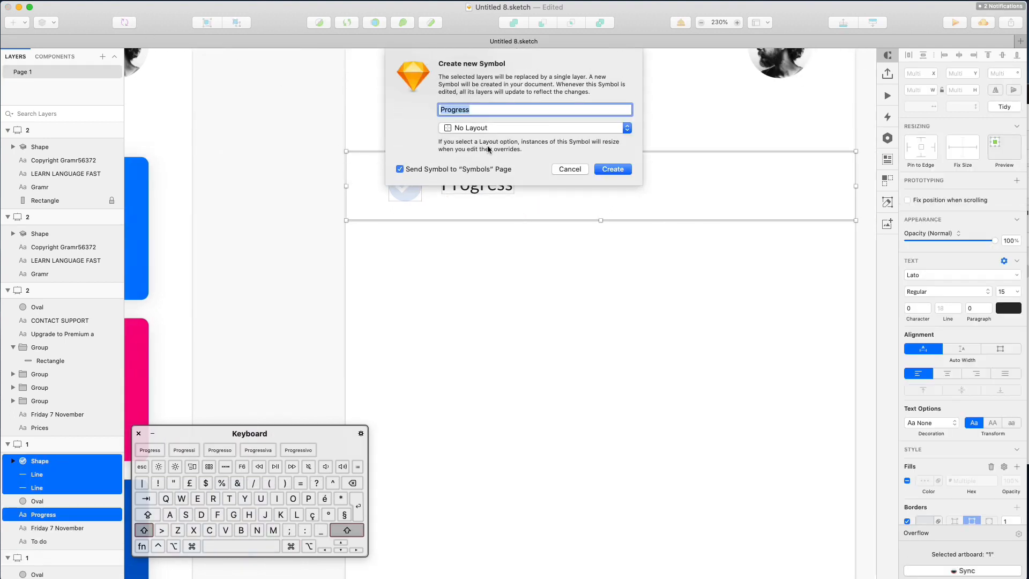
text(Row / )
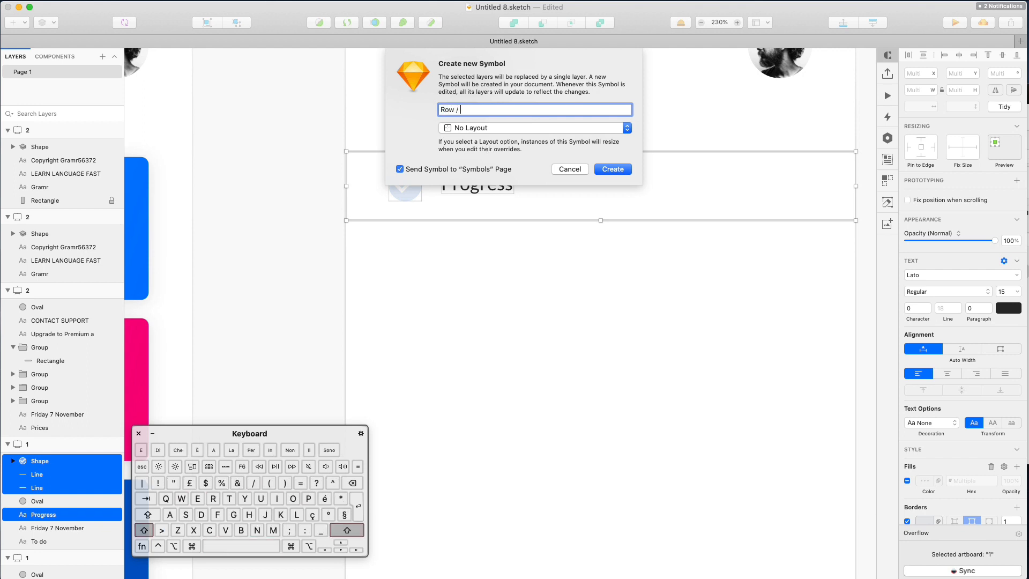
text(Check /)
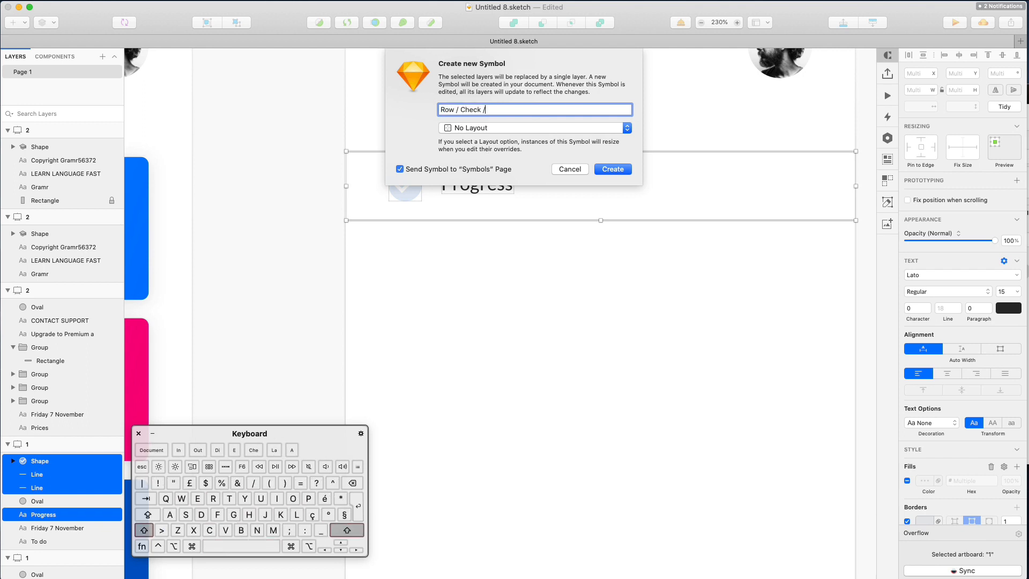
text(unchecked)
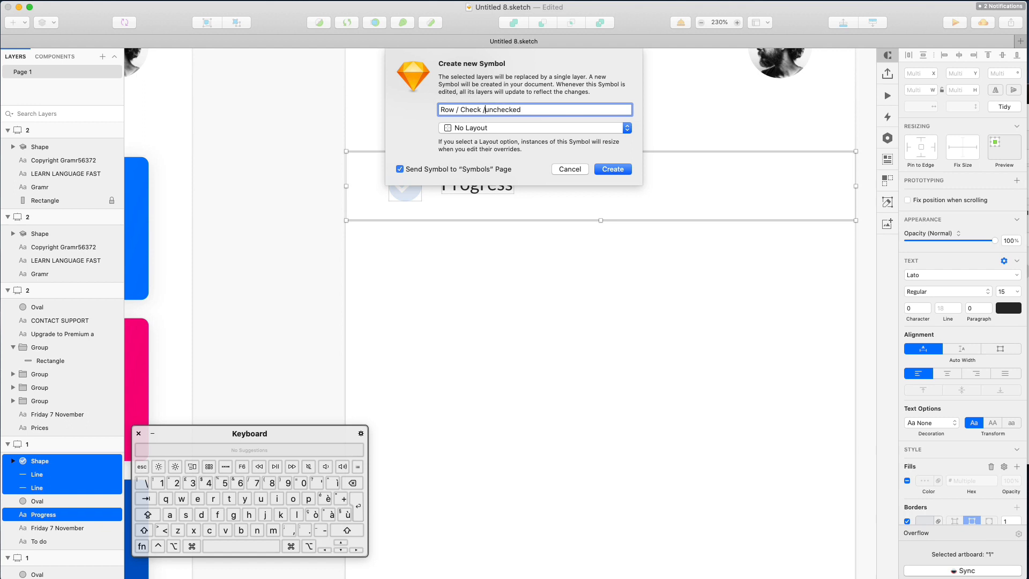
key(shift+Right)
text(U)
key(Return)
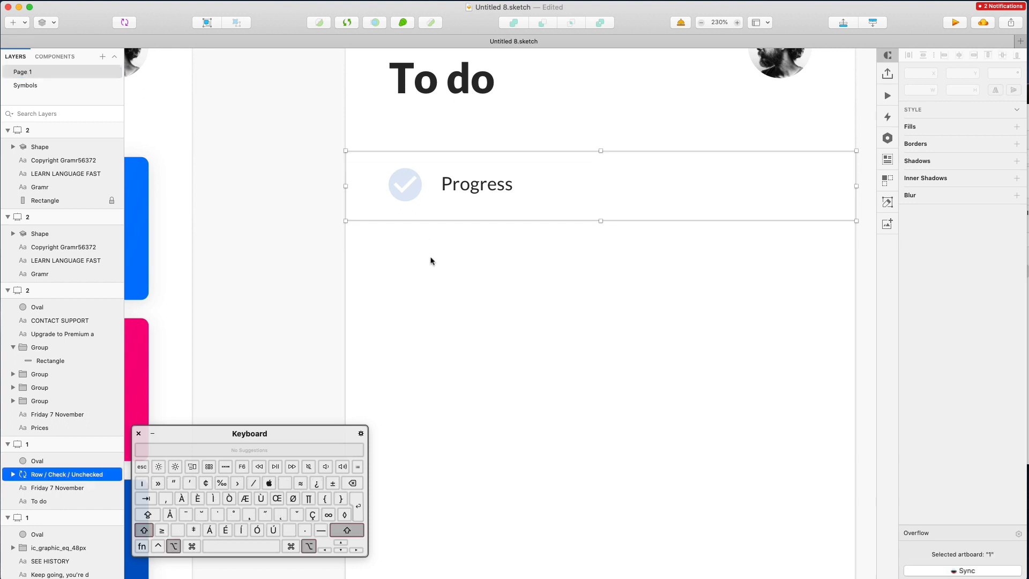
- Stack five copies of the Row / Check / Unchecked instance directly below the first row
drag(431, 178, 432, 250)
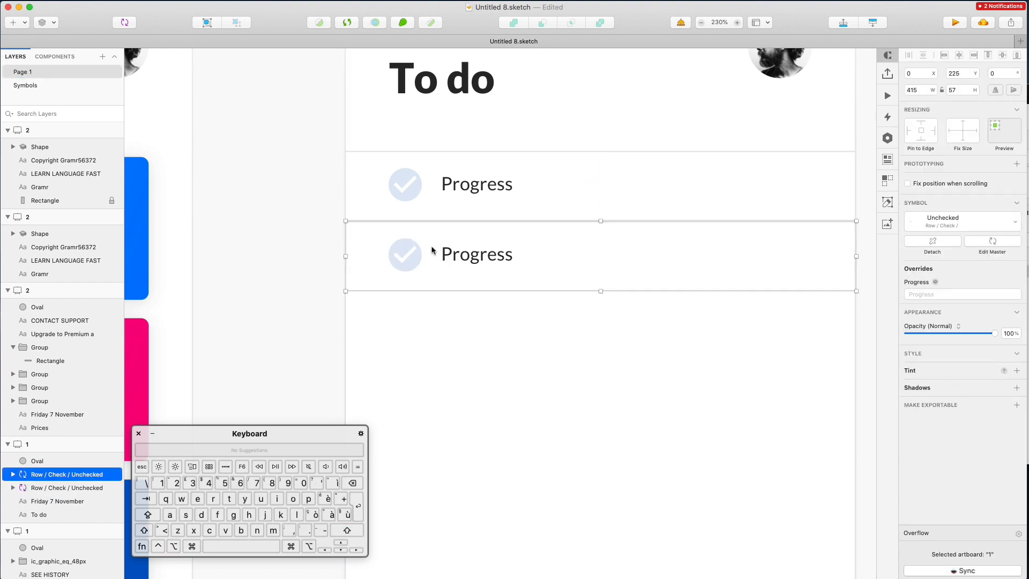
key(super+d)
key(super+d)
key(super+d)
scroll(432, 249, down, 3)
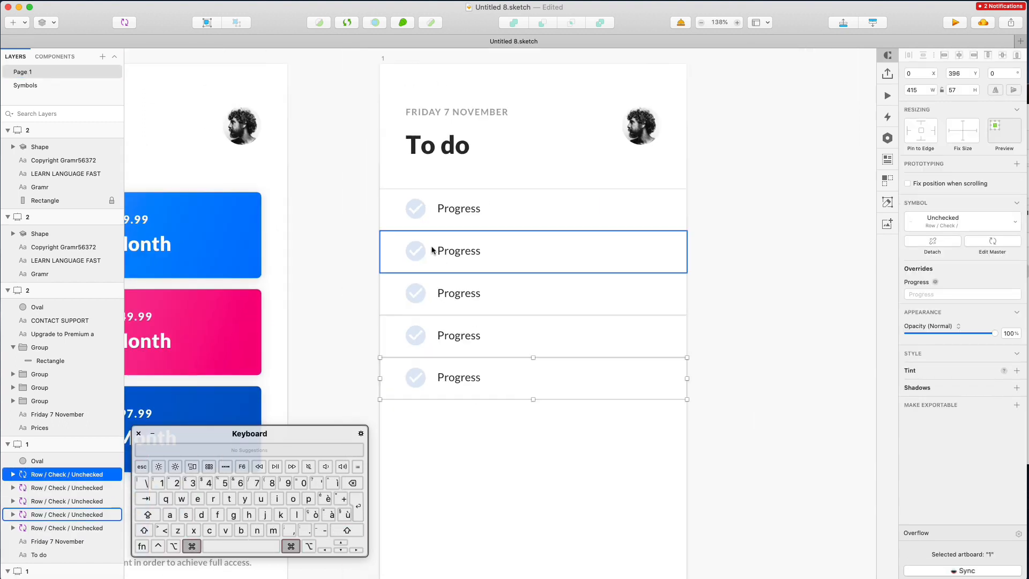
key(super+d)
- Nudge the rows below the first one upward so each overlaps the row above by 1 and their dividers merge
drag(719, 272, 599, 474)
key(Up)
drag(578, 437, 610, 291)
drag(733, 341, 605, 426)
key(Up)
drag(600, 484, 656, 368)
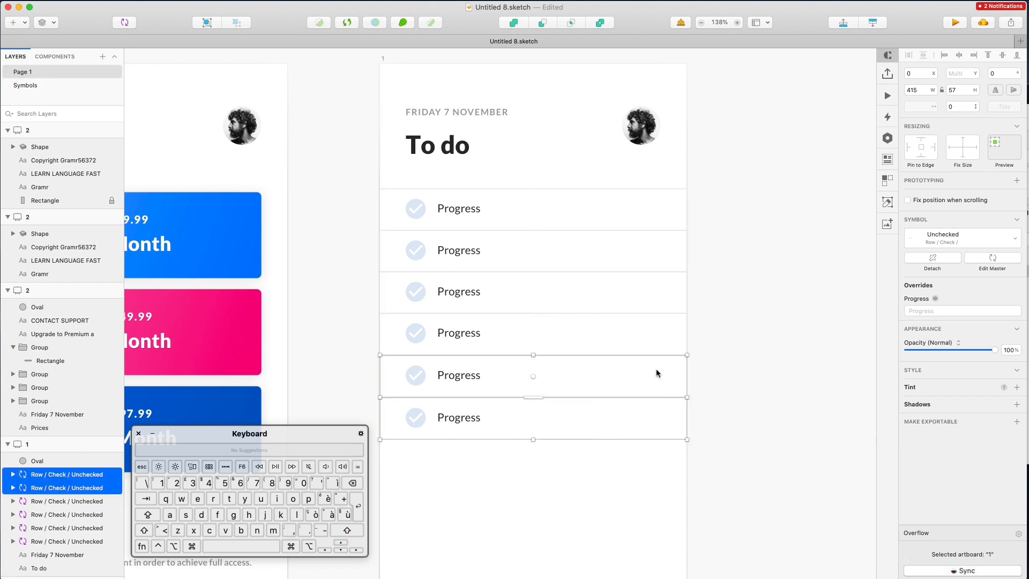
key(Up)
click(757, 415)
click(574, 447)
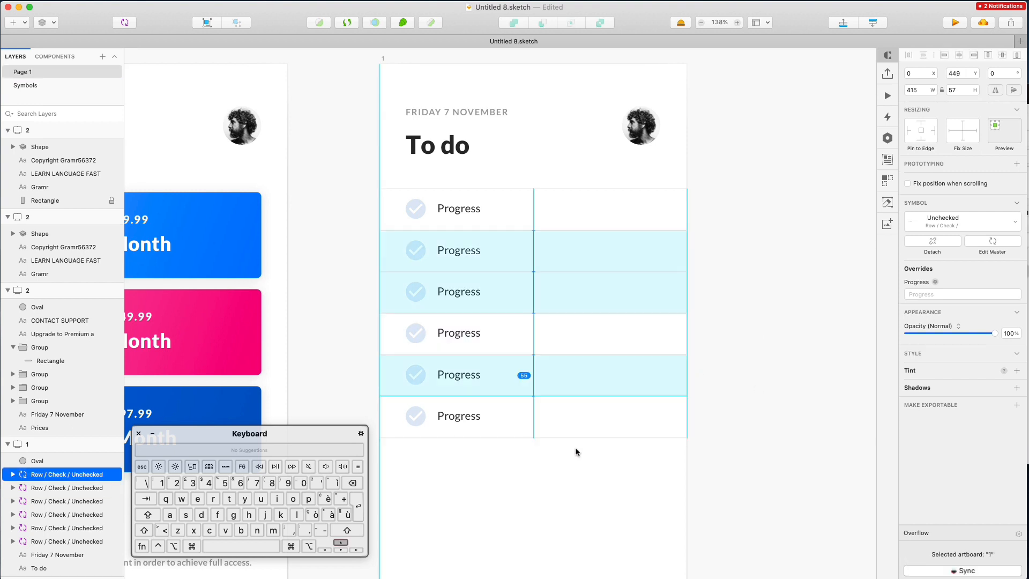
- Duplicate all six rows directly beneath the list and nudge the copies until the adjoining dividers overlap
scroll(575, 447, down, 5)
scroll(592, 278, down, 3)
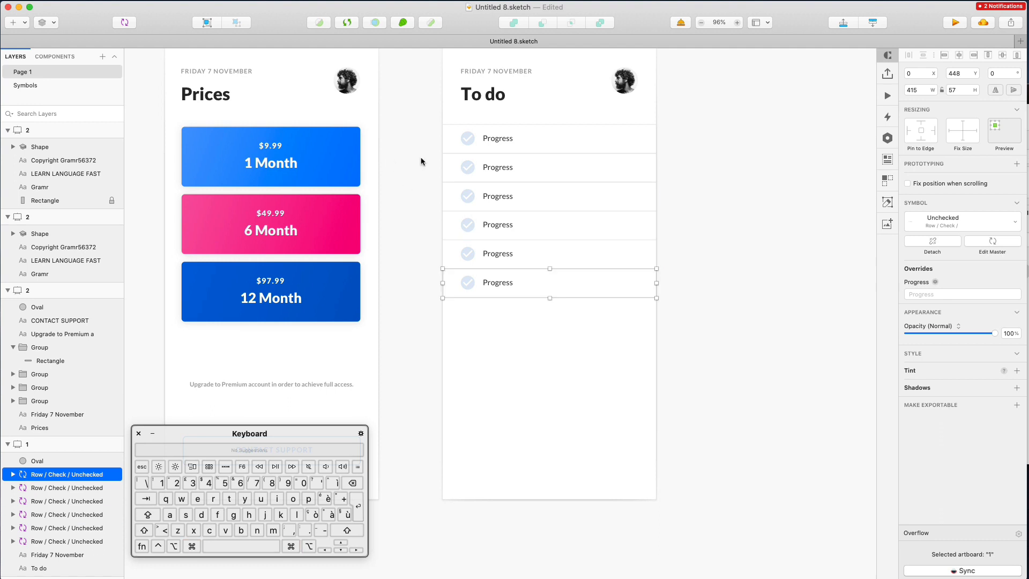
drag(424, 145, 525, 298)
drag(544, 138, 522, 304)
key(Down)
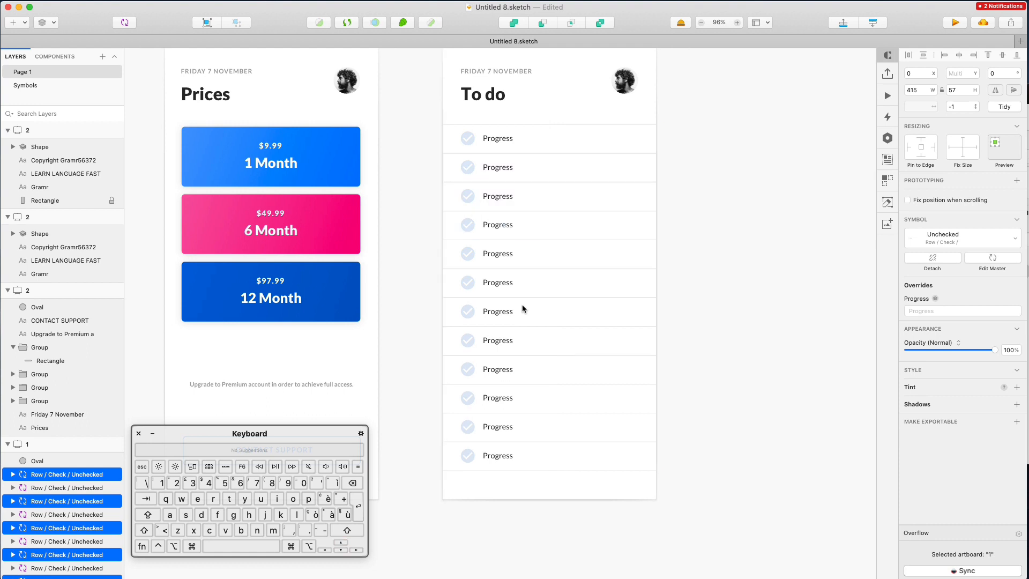
key(Down)
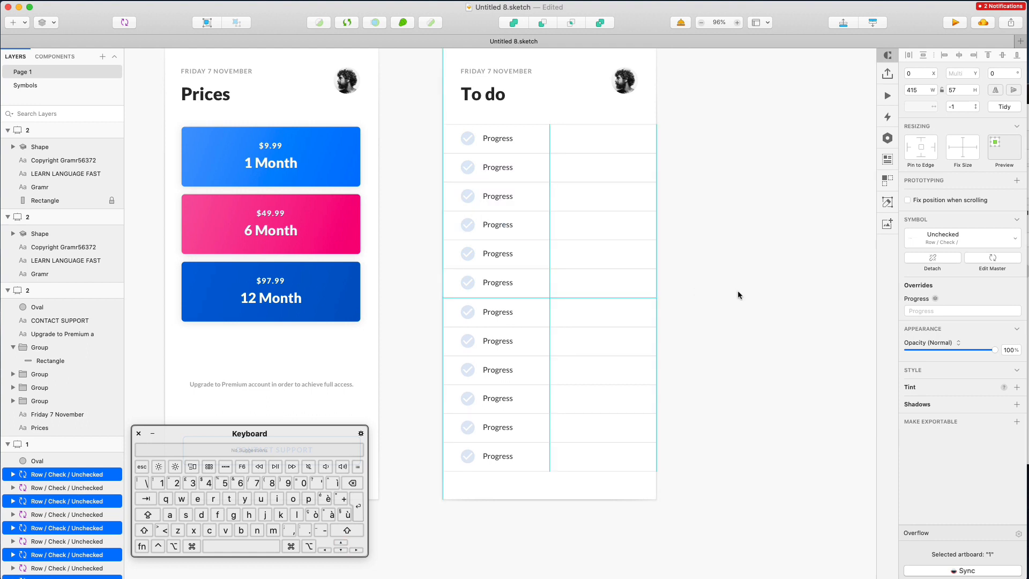
click(738, 291)
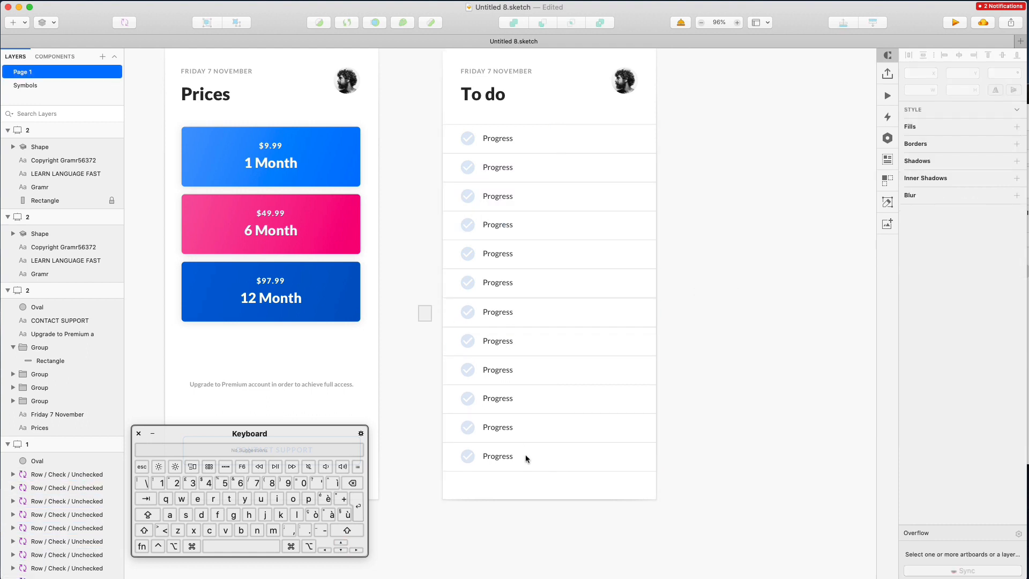
drag(525, 454, 528, 461)
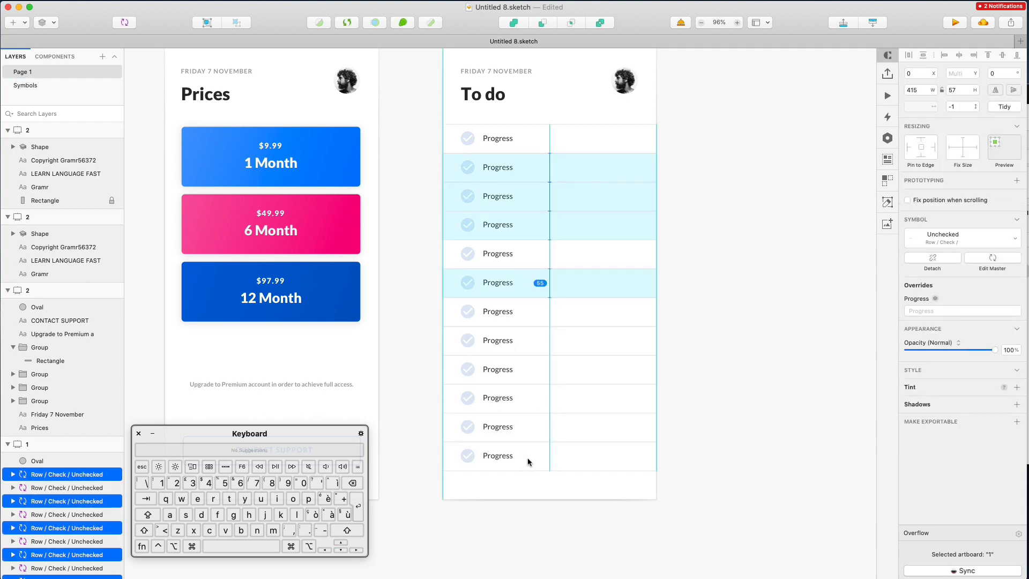
click(743, 249)
- Open the Row / Check / Unchecked symbol master from the first row and place a copy of it below the original
click(511, 139)
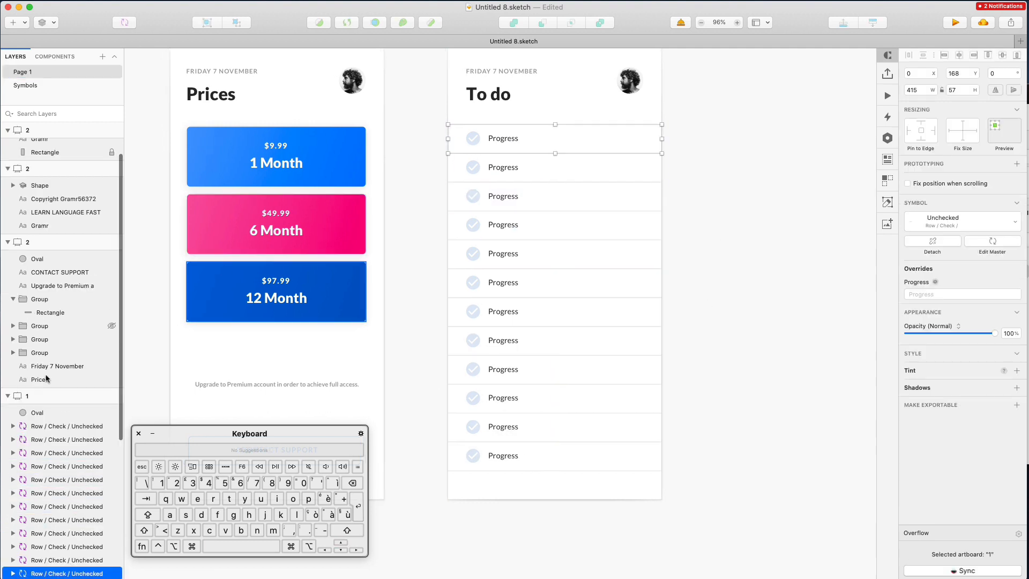
scroll(46, 378, down, 4)
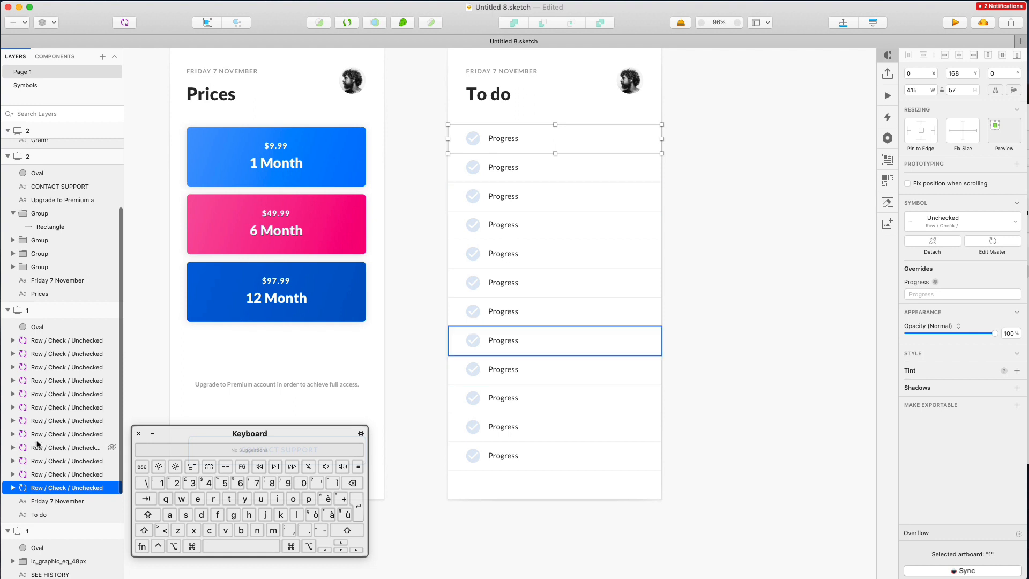
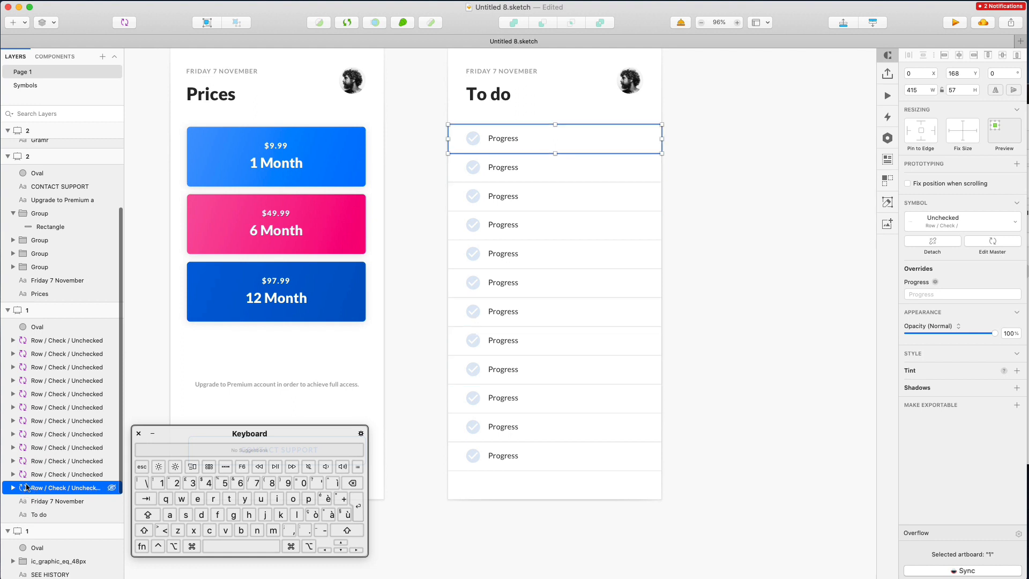
scroll(24, 477, down, 1)
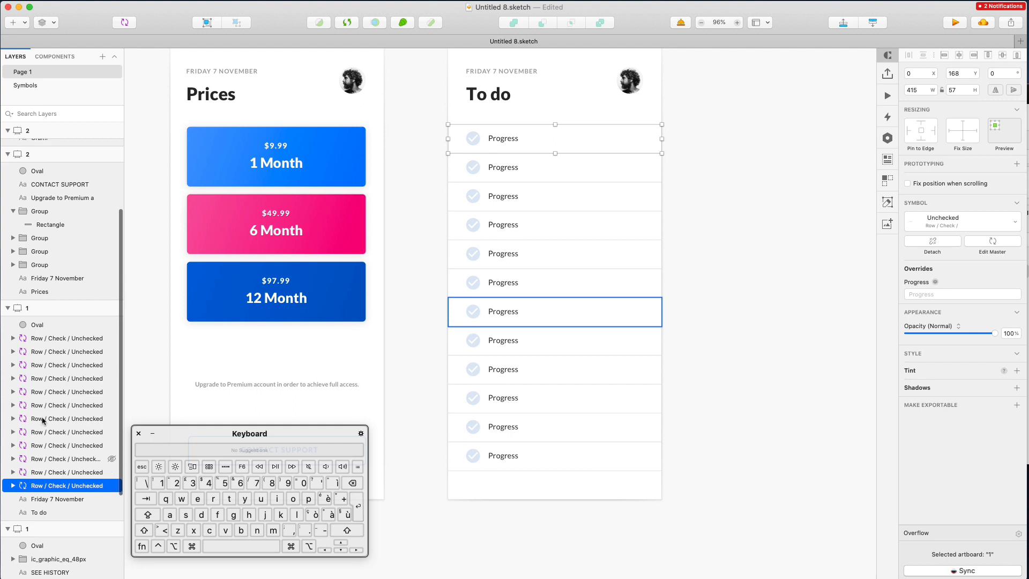
double_click(510, 148)
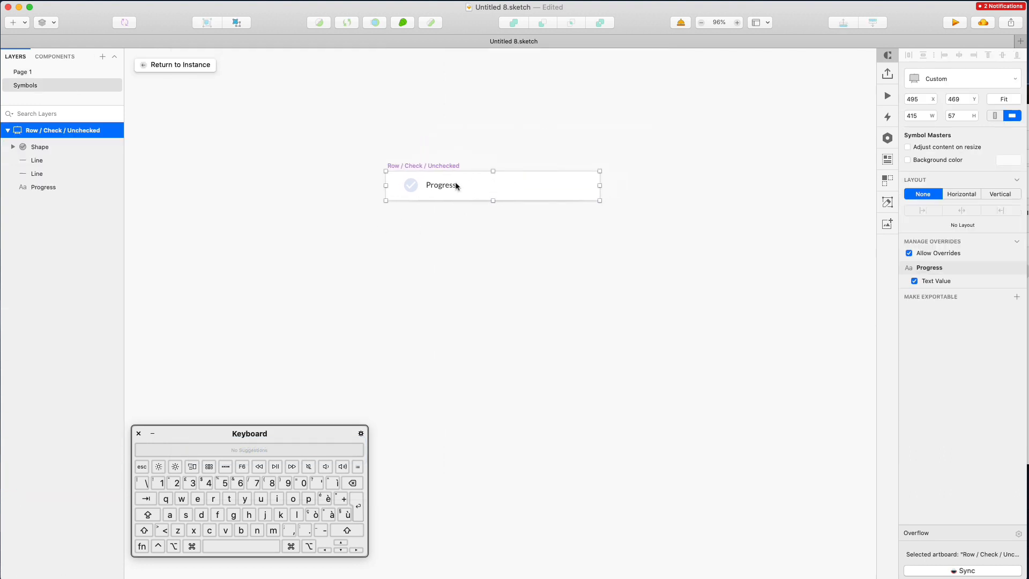
key(super+2)
drag(373, 187, 375, 270)
click(445, 409)
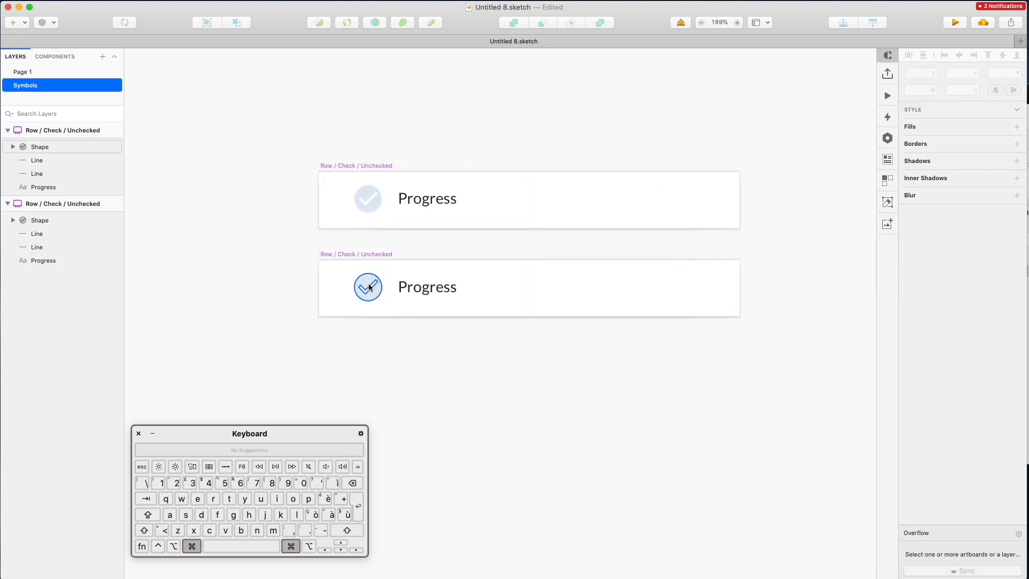
- Change the fill of the check circle in the lower symbol copy to green 19E873
super+click(369, 288)
click(917, 326)
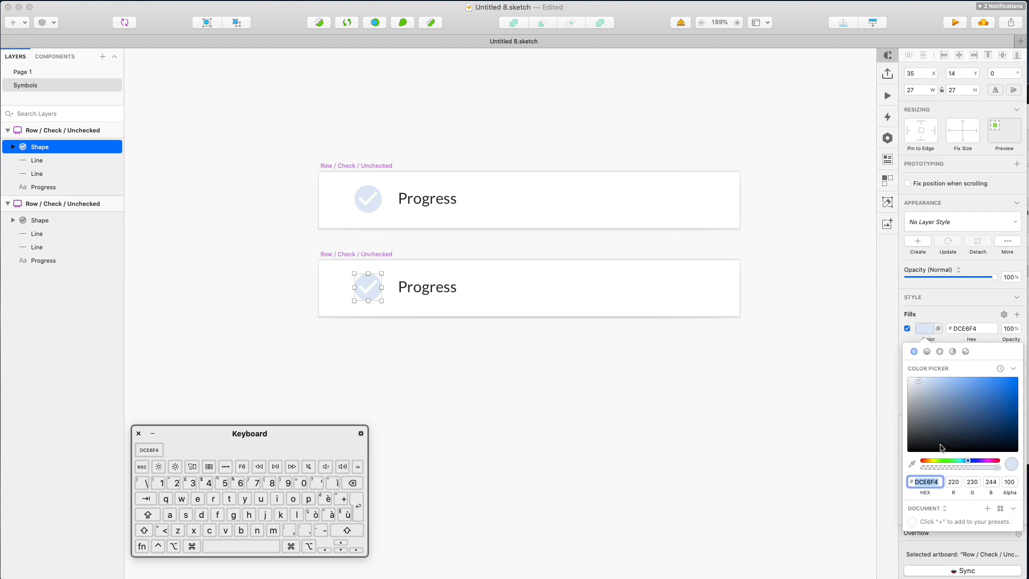
drag(948, 461, 959, 462)
drag(981, 418, 1017, 378)
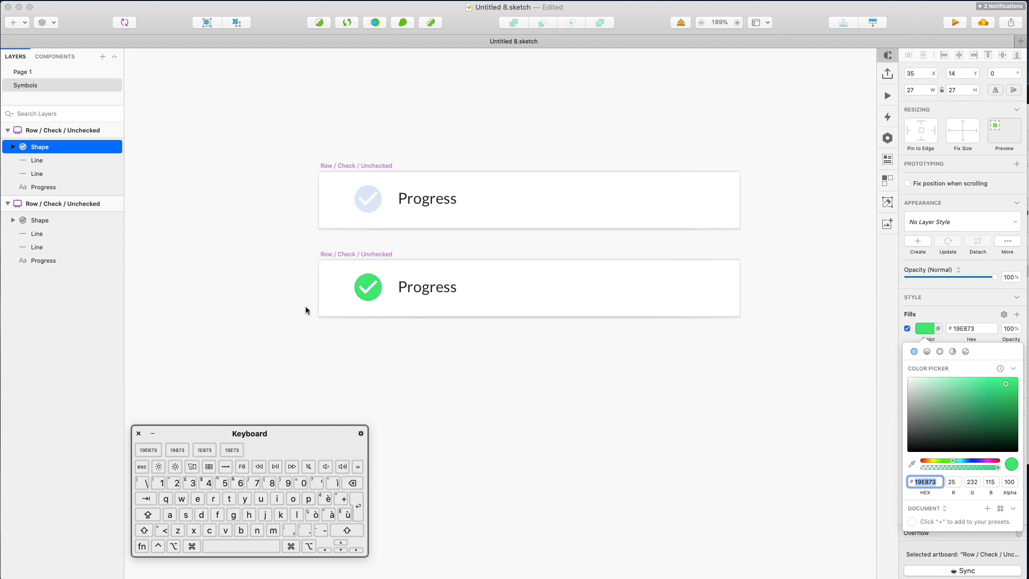
- Rename the lower symbol master with the green check as Row / Check / Checked
double_click(102, 147)
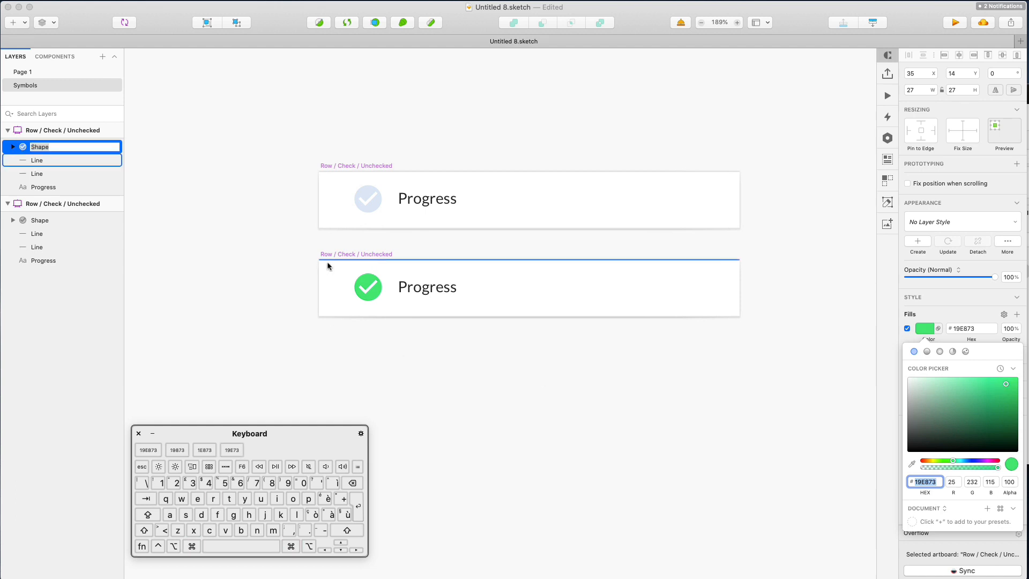
click(60, 131)
double_click(75, 131)
click(80, 131)
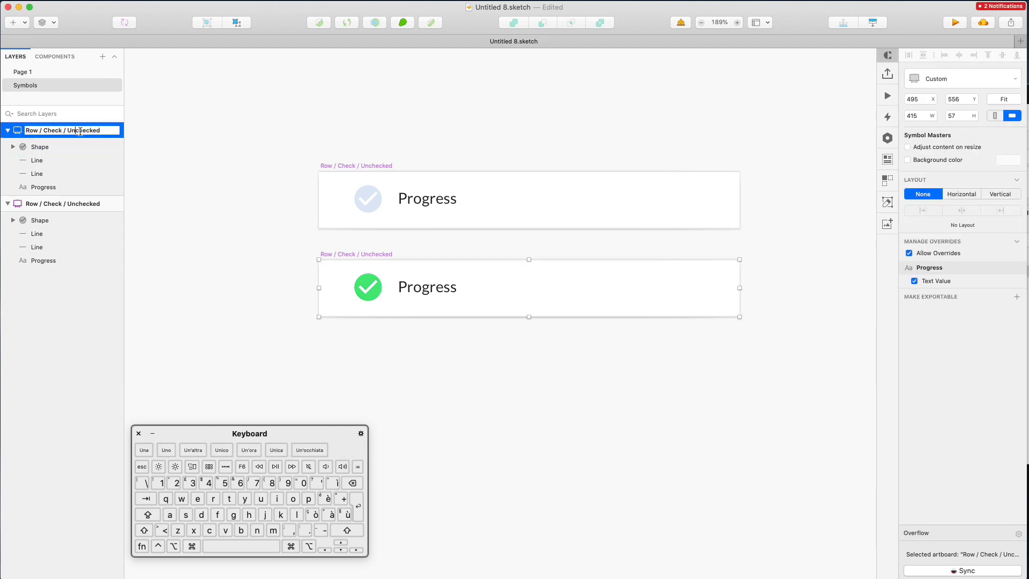
text(C)
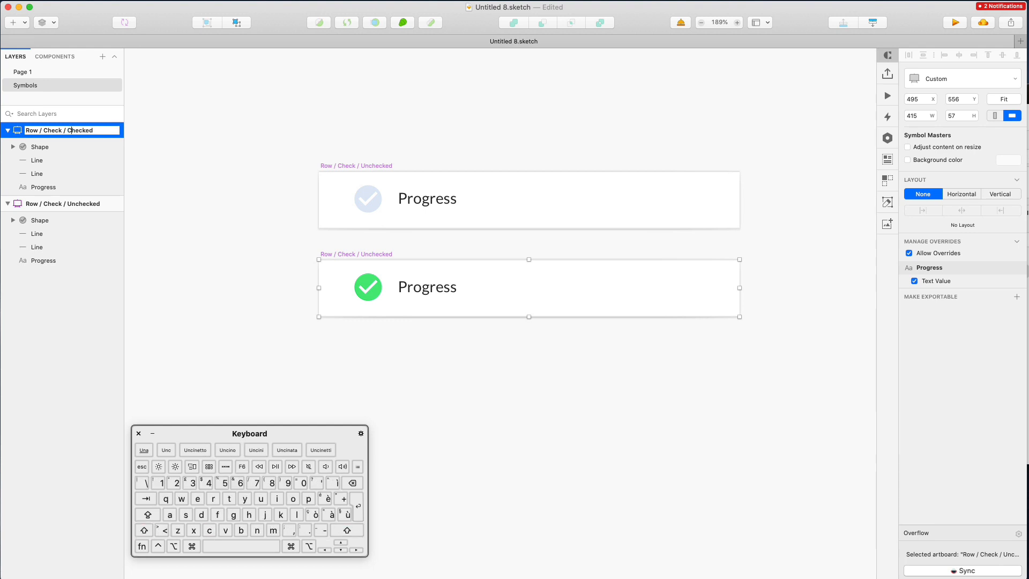
key(Return)
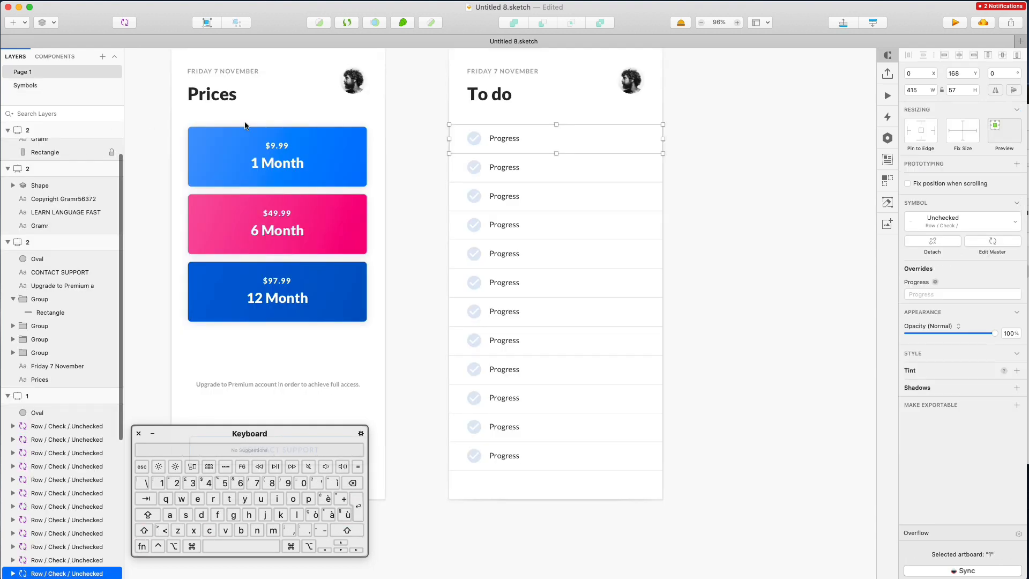
- Swap the first eight rows of the To do list to the Row / Check / Checked symbol
click(614, 200)
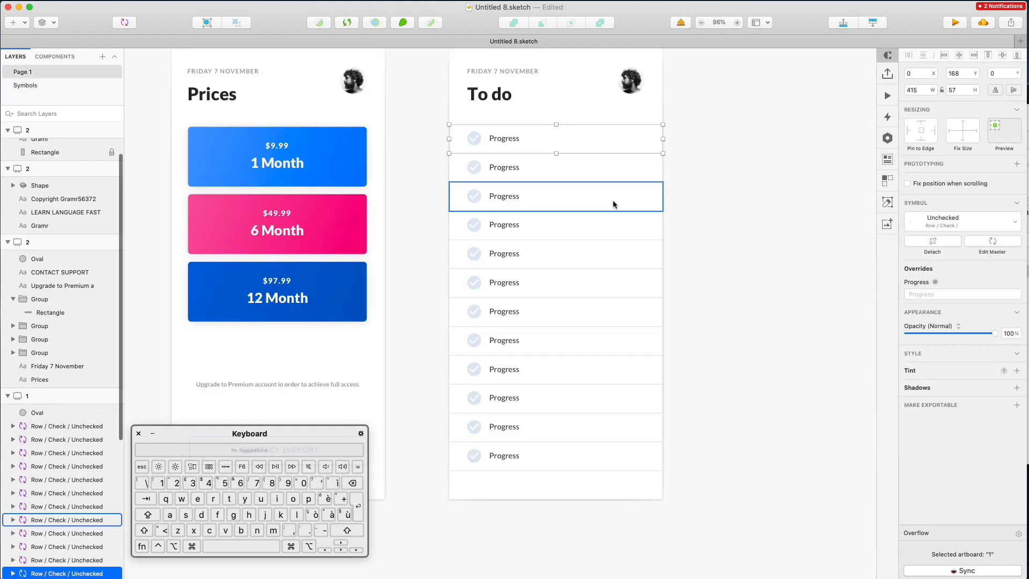
drag(693, 137, 562, 348)
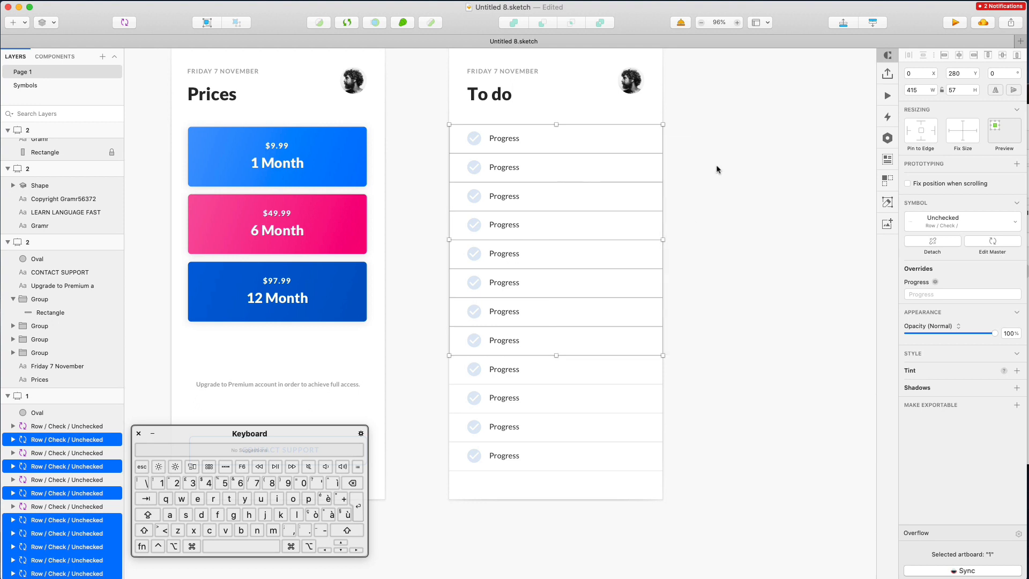
click(930, 244)
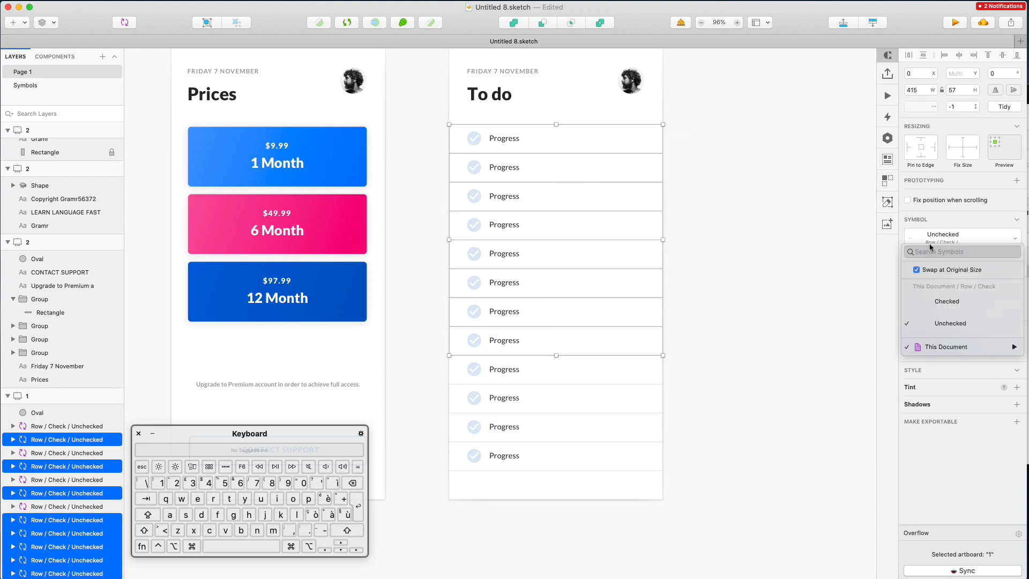
click(954, 309)
click(758, 248)
- Override the text of the four unchecked To do rows with "This needs work"
scroll(758, 248, down, 2)
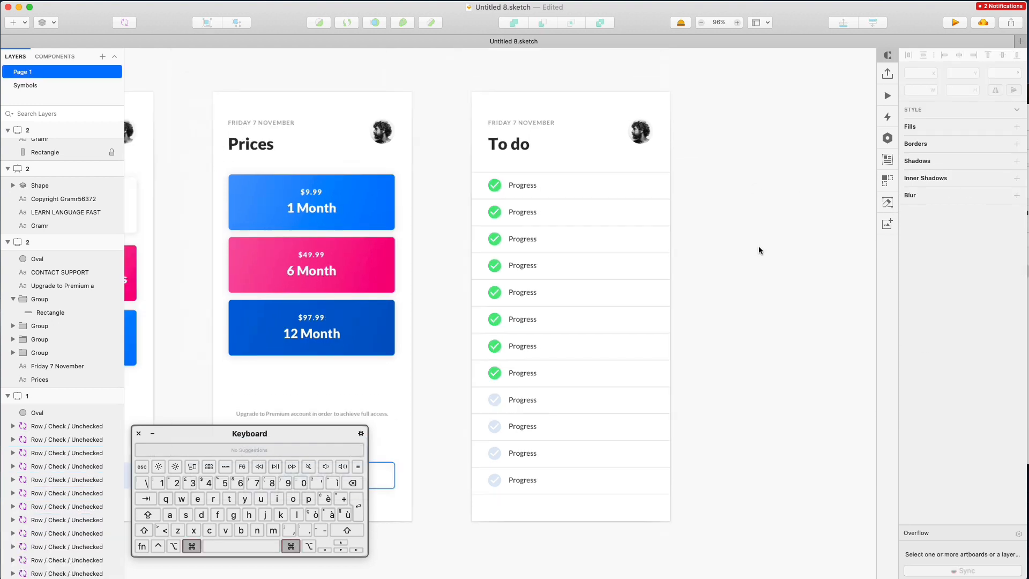
scroll(758, 247, down, 5)
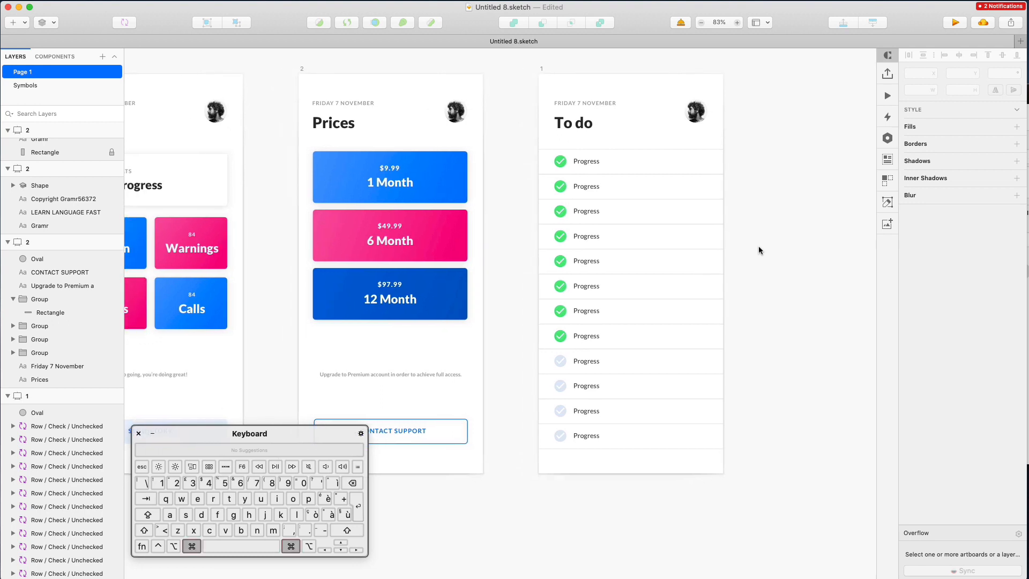
scroll(759, 250, down, 4)
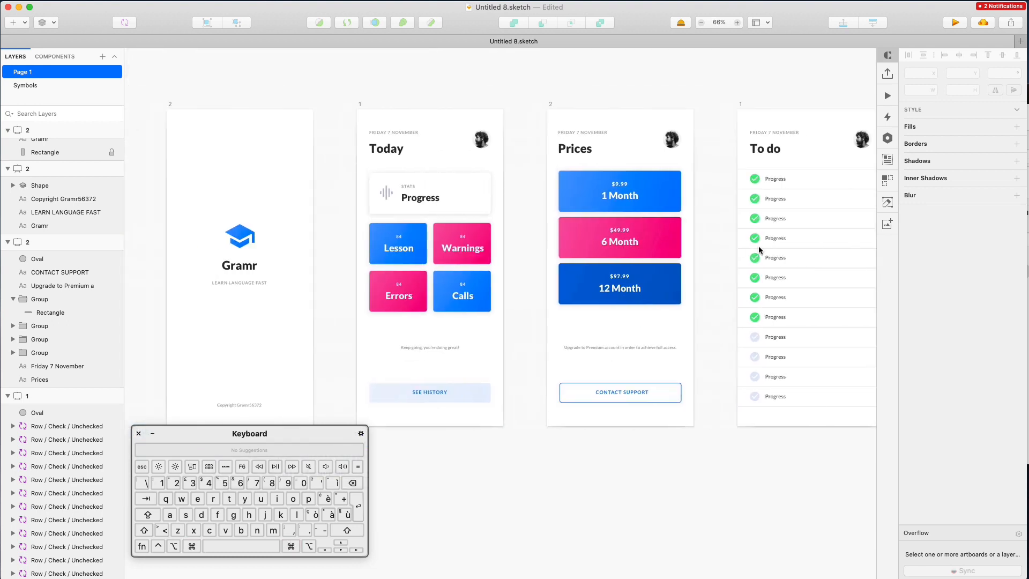
scroll(759, 248, right, 4)
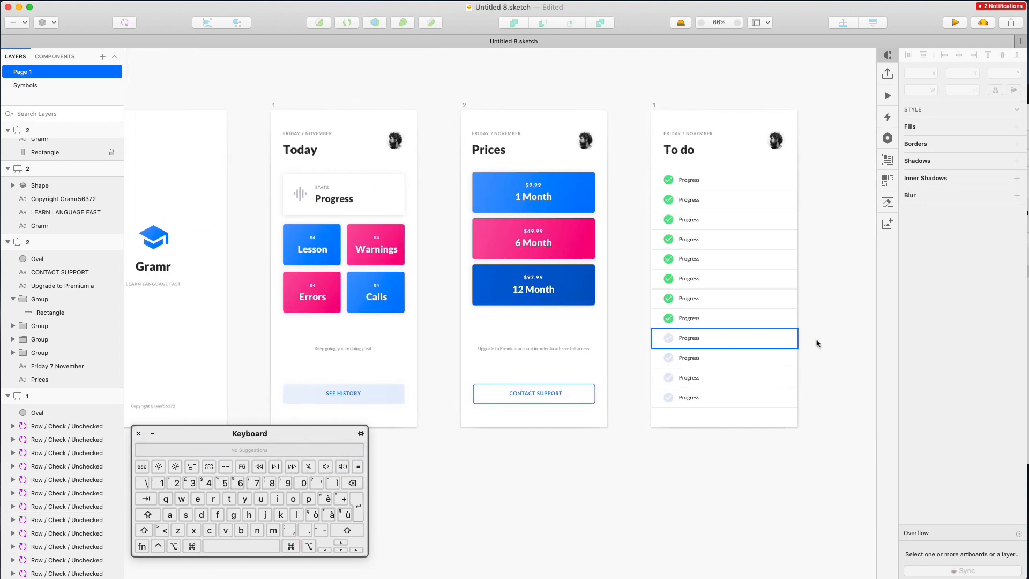
drag(828, 337, 648, 410)
click(952, 311)
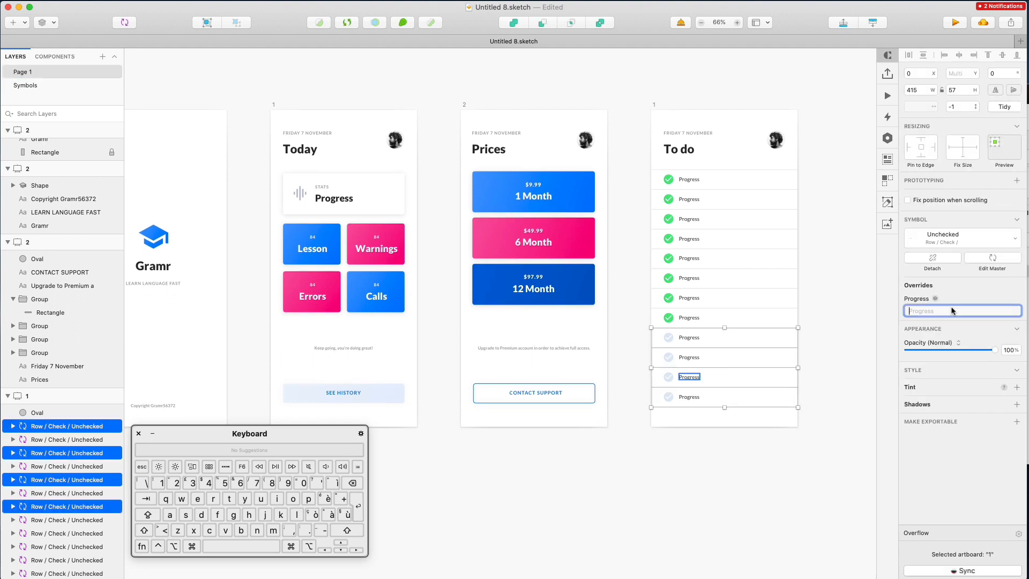
text(This needs work)
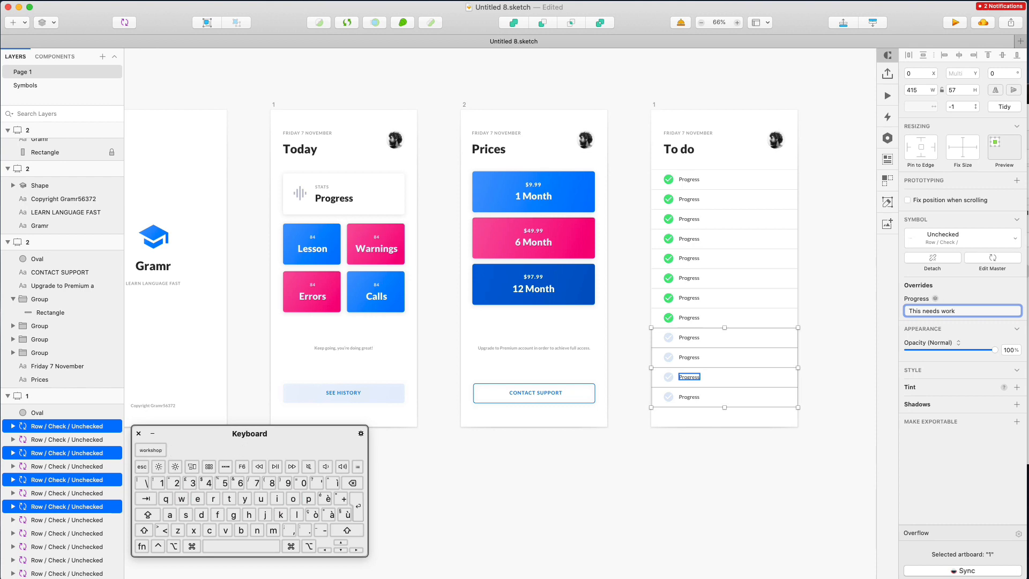
key(Return)
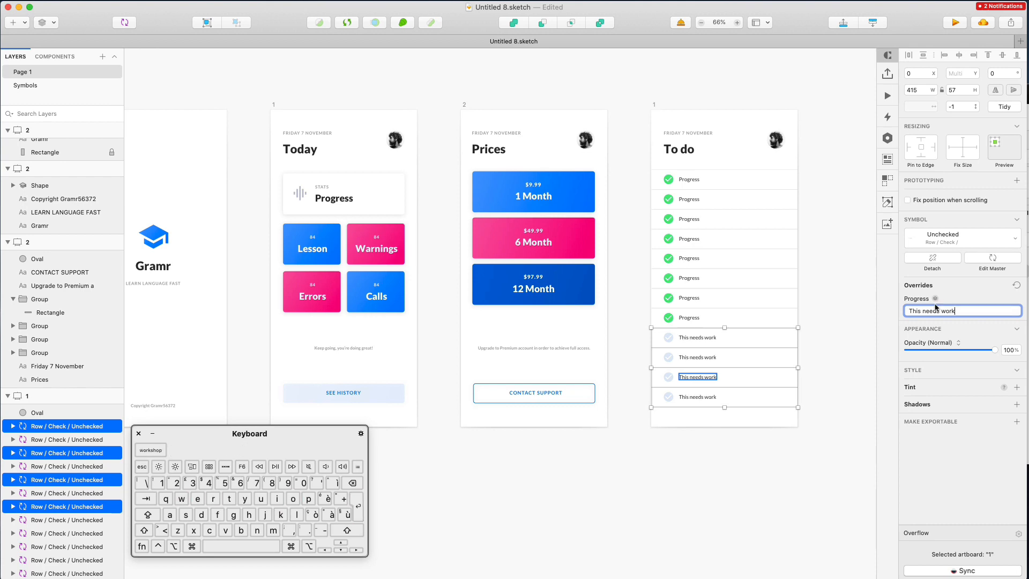
- Override the text of the eight checked To do rows with "Completed action"
click(831, 179)
drag(828, 167, 718, 323)
scroll(804, 266, up, 5)
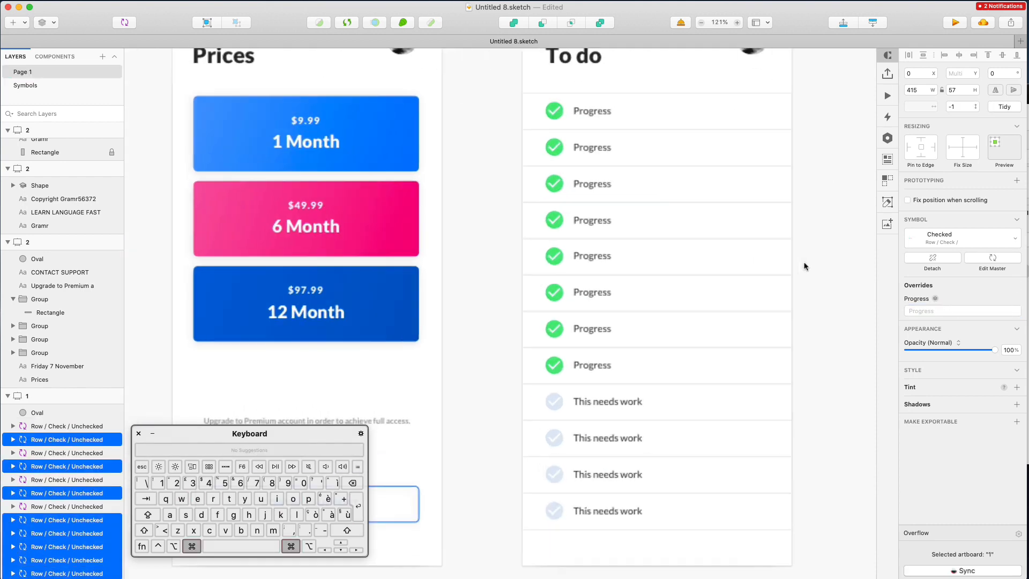
click(936, 311)
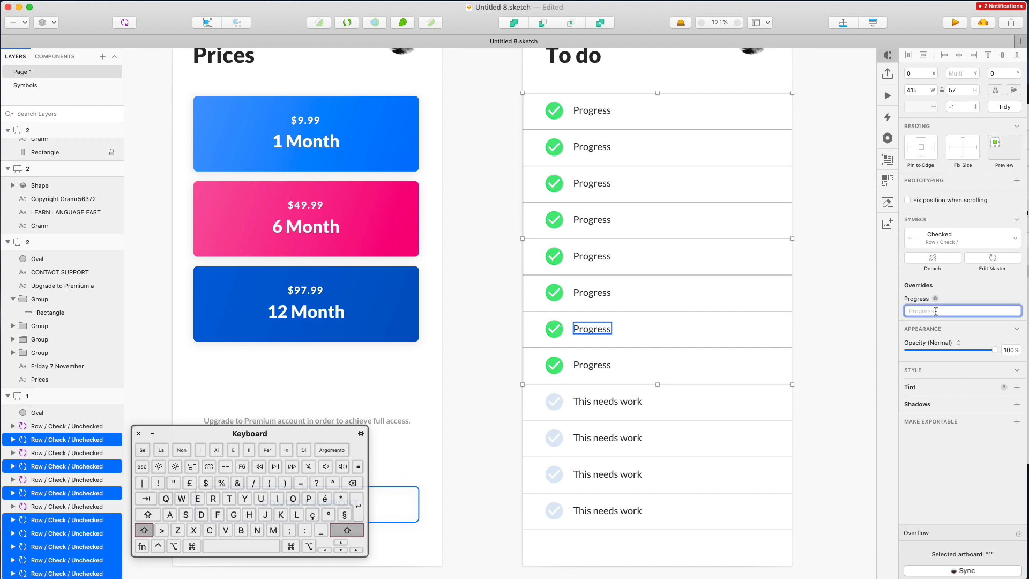
text(Completed)
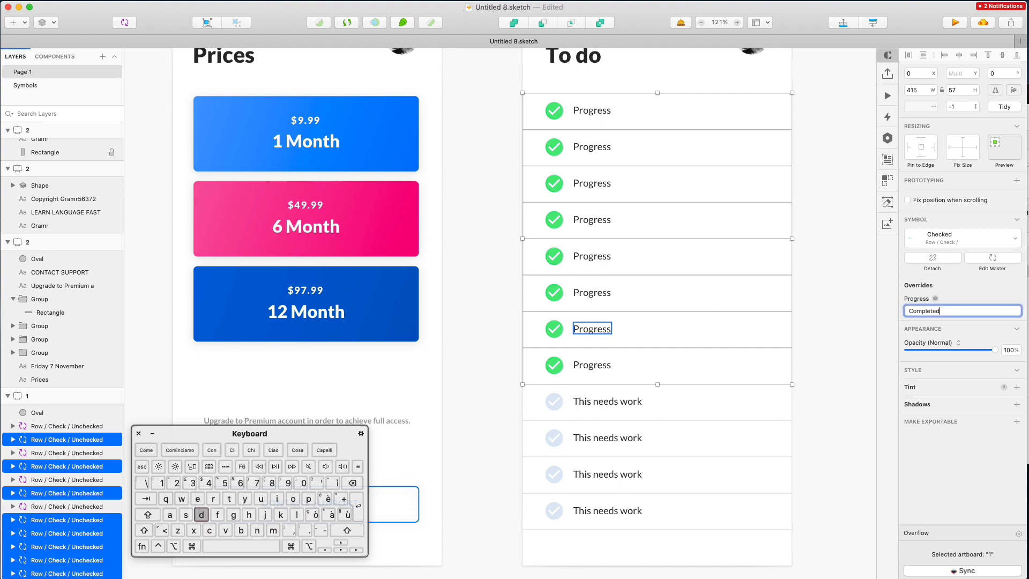
text( action)
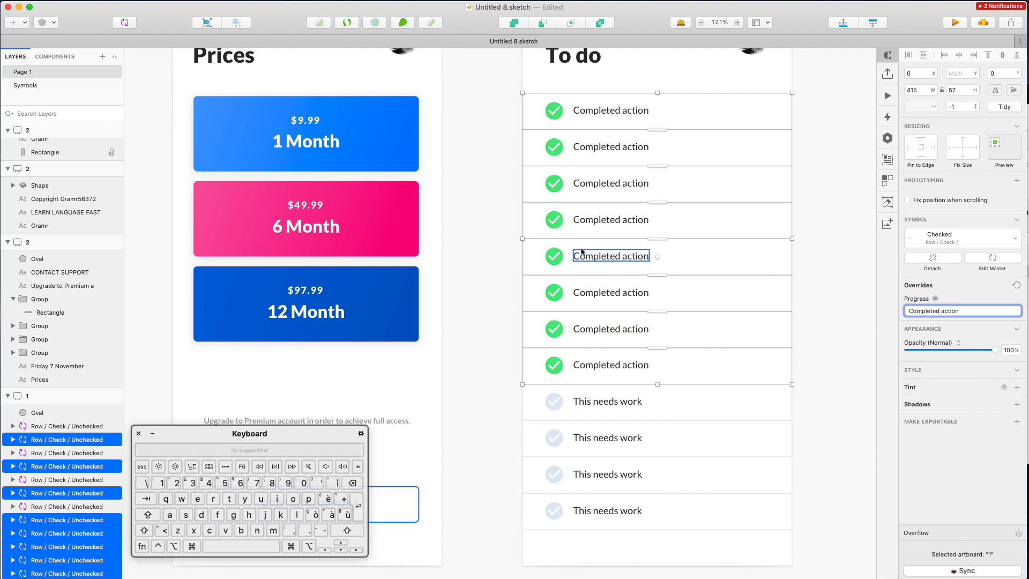
click(494, 231)
- Rename the blue splash artboard as 1 and the Today artboard as 3
scroll(499, 230, down, 5)
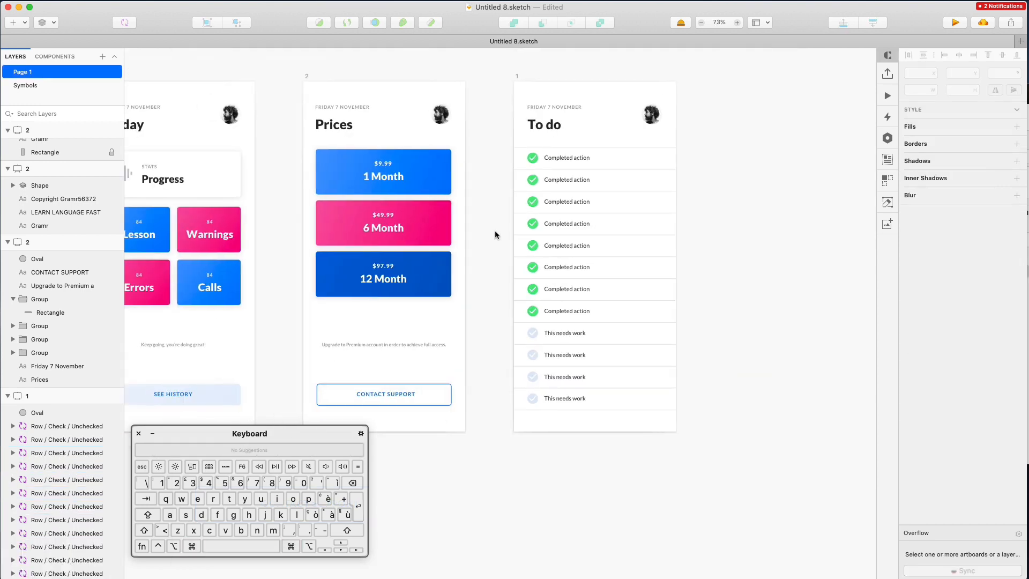
drag(234, 443, 870, 444)
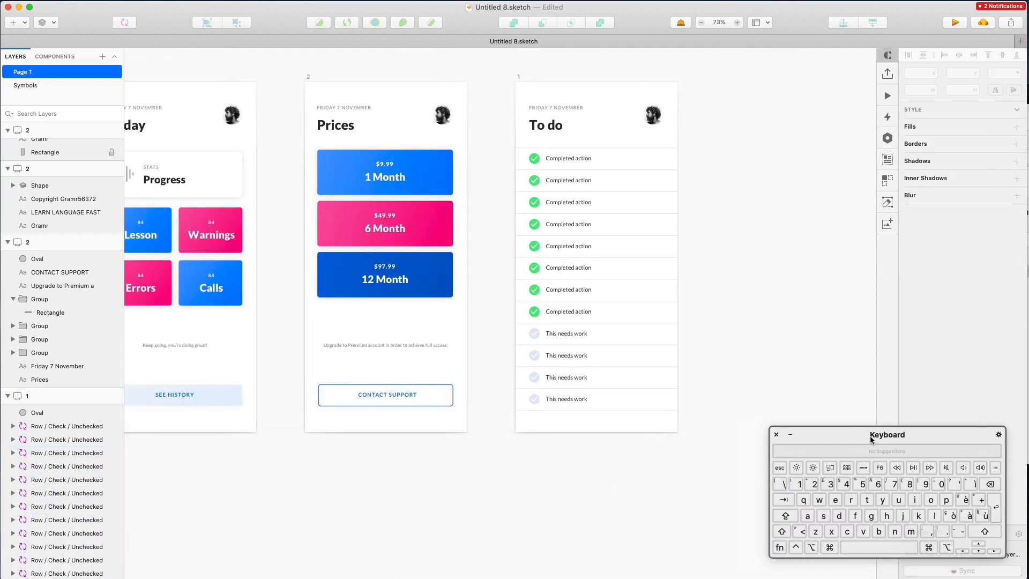
scroll(705, 245, left, 10)
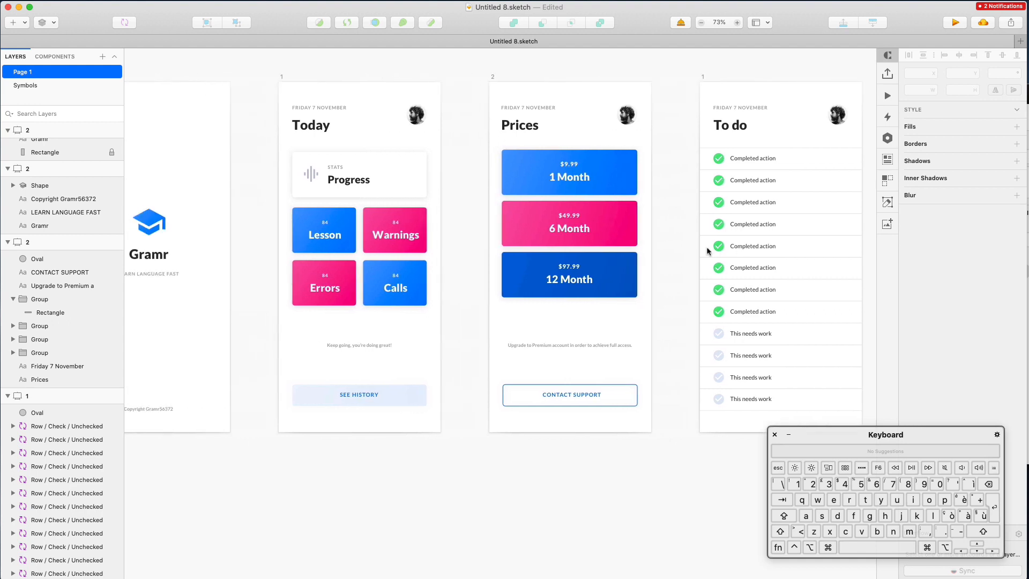
scroll(708, 249, down, 2)
scroll(708, 249, down, 2)
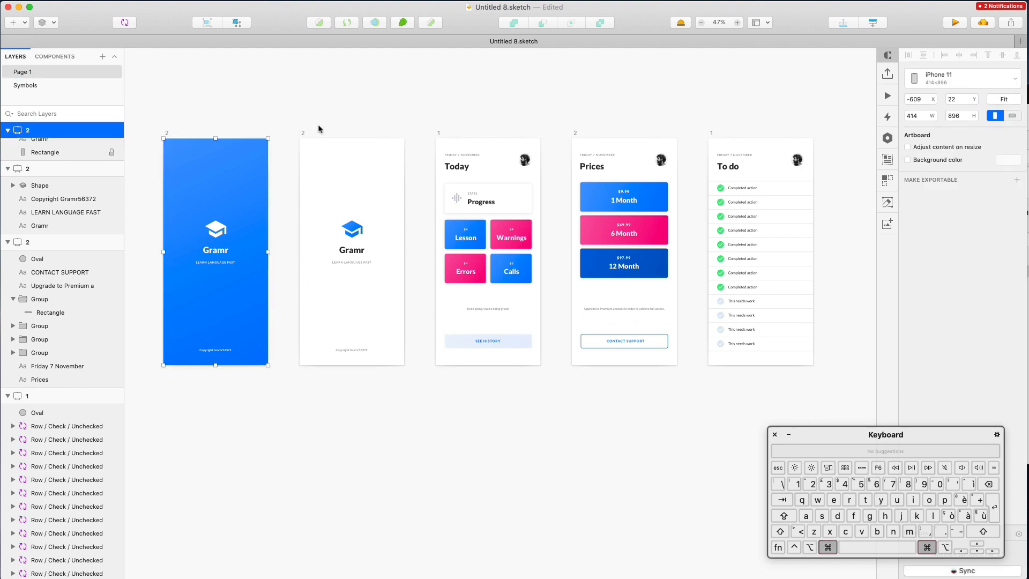
key(super+r)
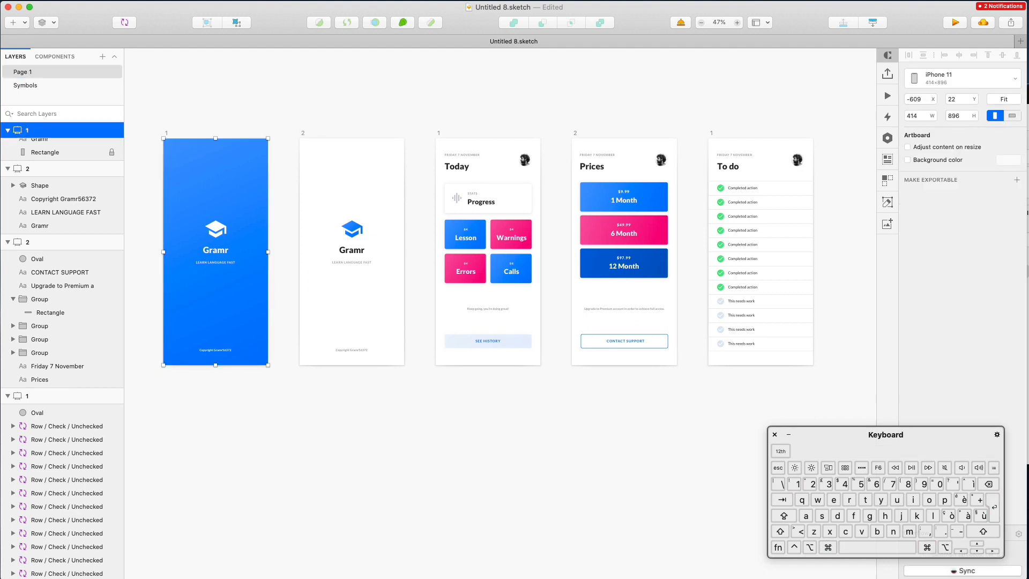
click(312, 137)
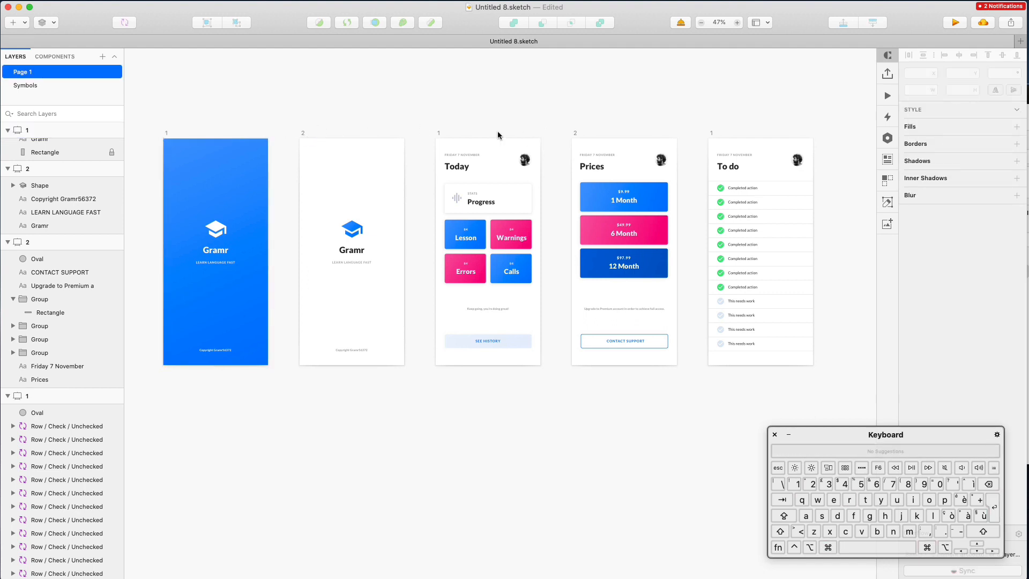
click(443, 140)
key(super+r)
text(3)
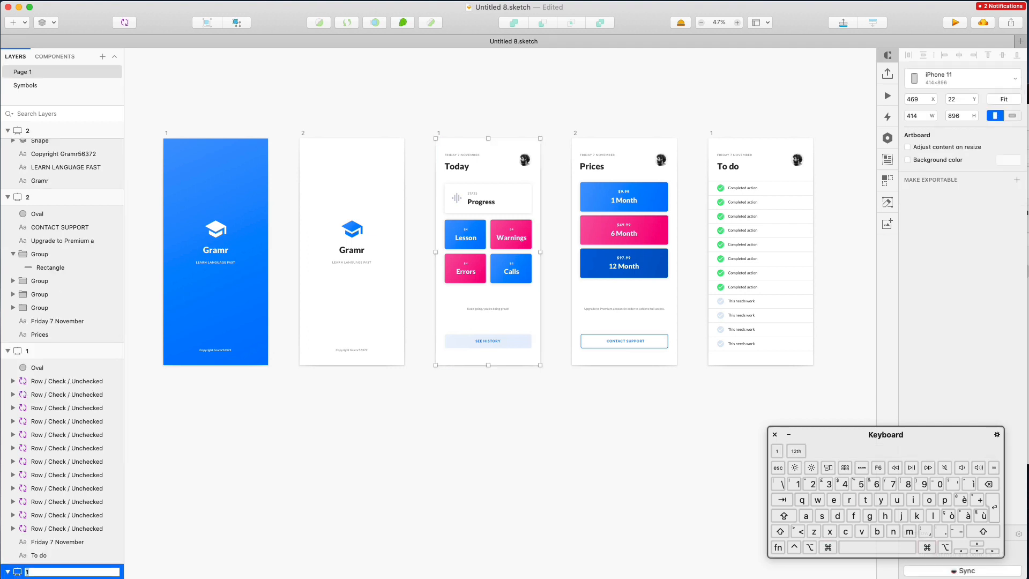
key(Return)
- Rename the Prices artboard as 4 and the To do artboard as 5
click(579, 137)
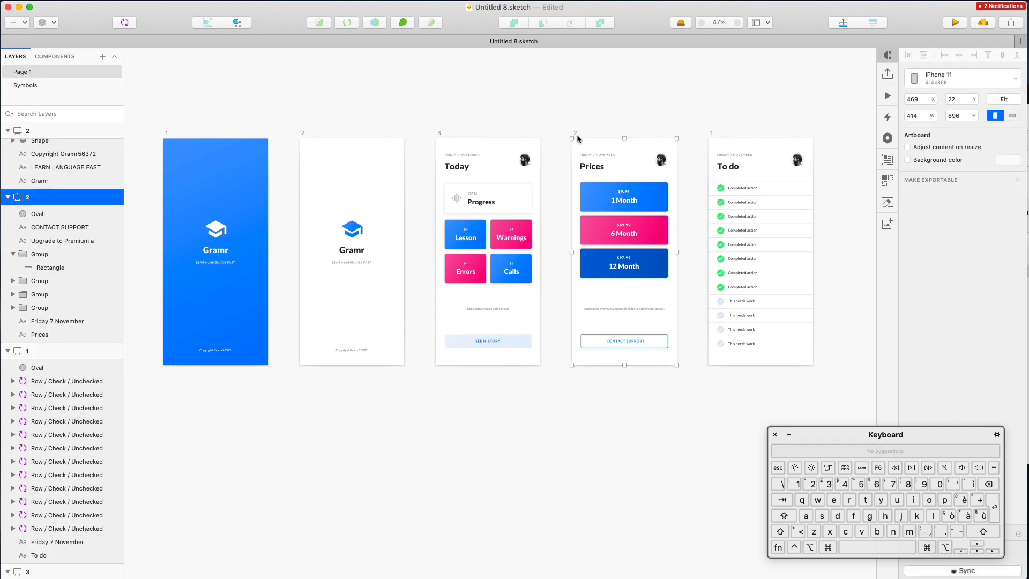
key(super+r)
text(4)
key(Return)
click(714, 138)
key(super+r)
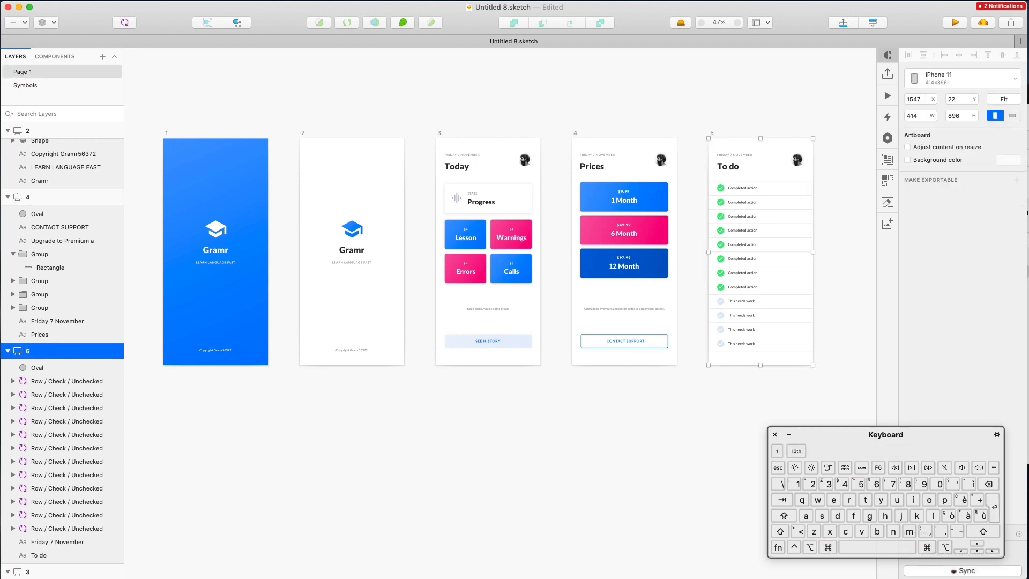
click(500, 63)
- Group the blue splash's icon, Gramr title and tagline as Main, and place the group above the copyright text in the layer order
drag(178, 221, 524, 458)
scroll(330, 154, up, 10)
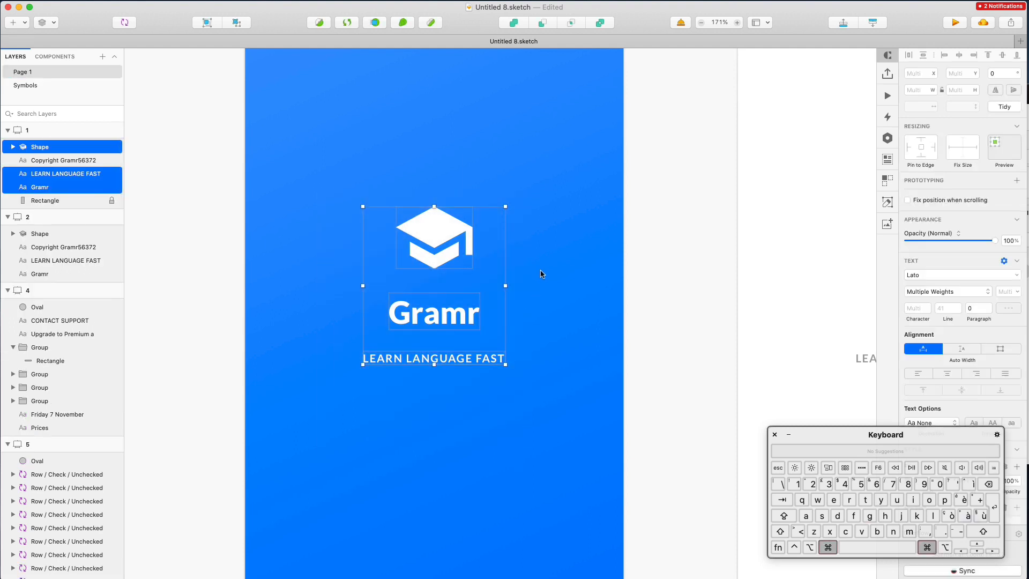
key(cmd+g)
scroll(541, 274, down, 3)
key(cmd+r)
text(Main)
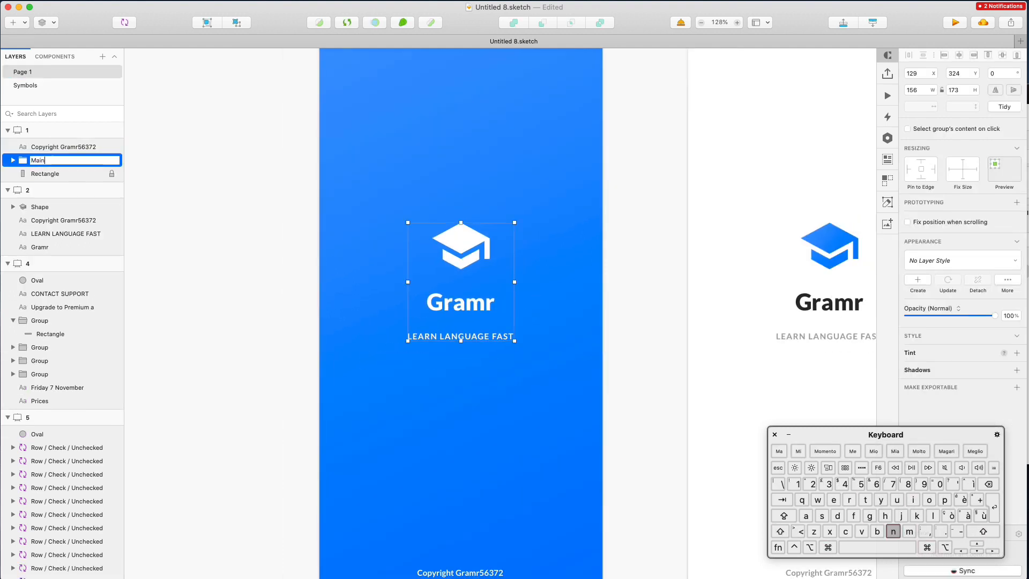
key(Return)
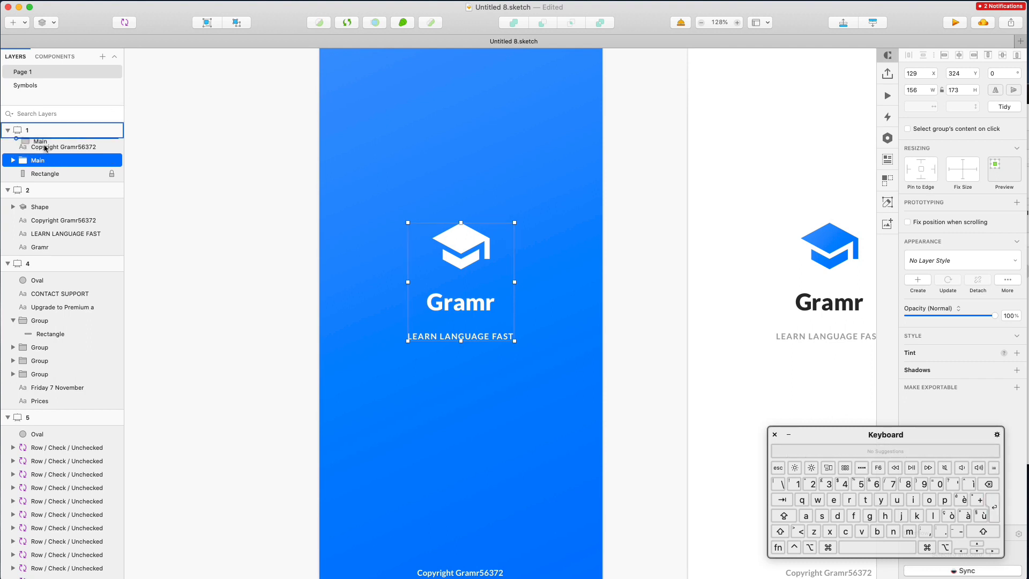
drag(45, 148, 45, 143)
- Group the icon, Gramr title and tagline of the white splash artboard and name the group Main
scroll(343, 196, right, 10)
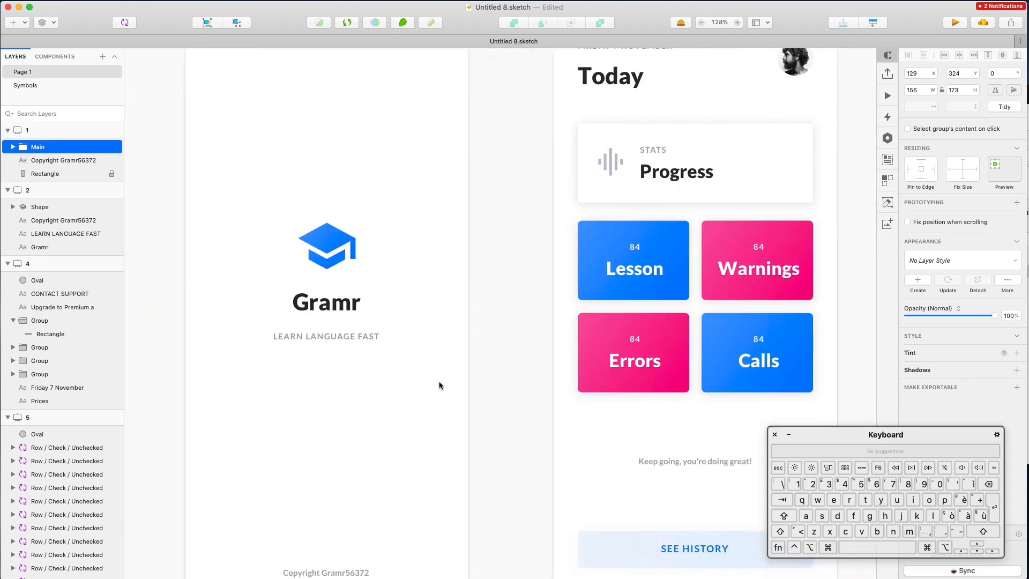
drag(246, 188, 441, 390)
key(super+g)
key(super+r)
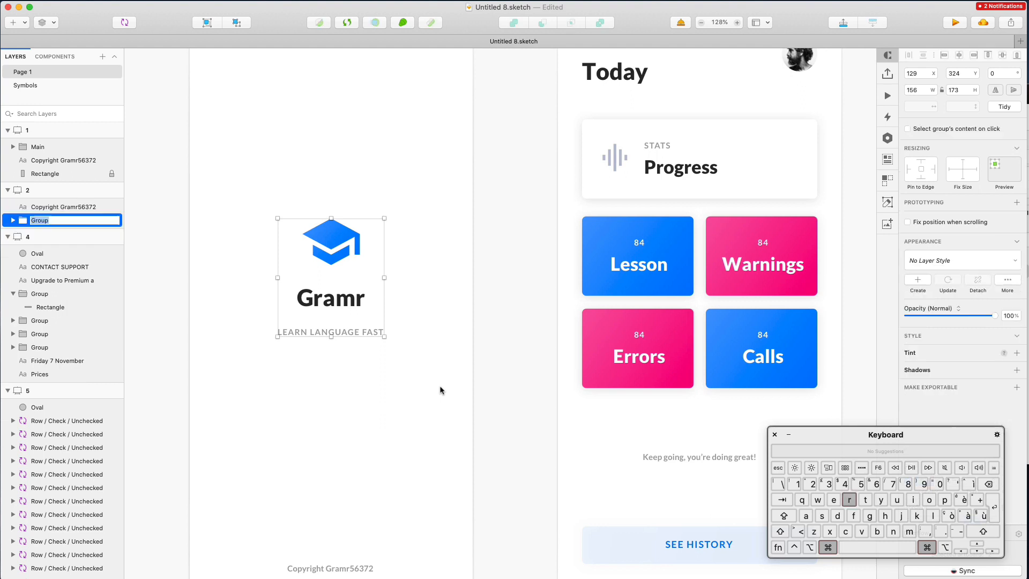
text(Main)
key(Return)
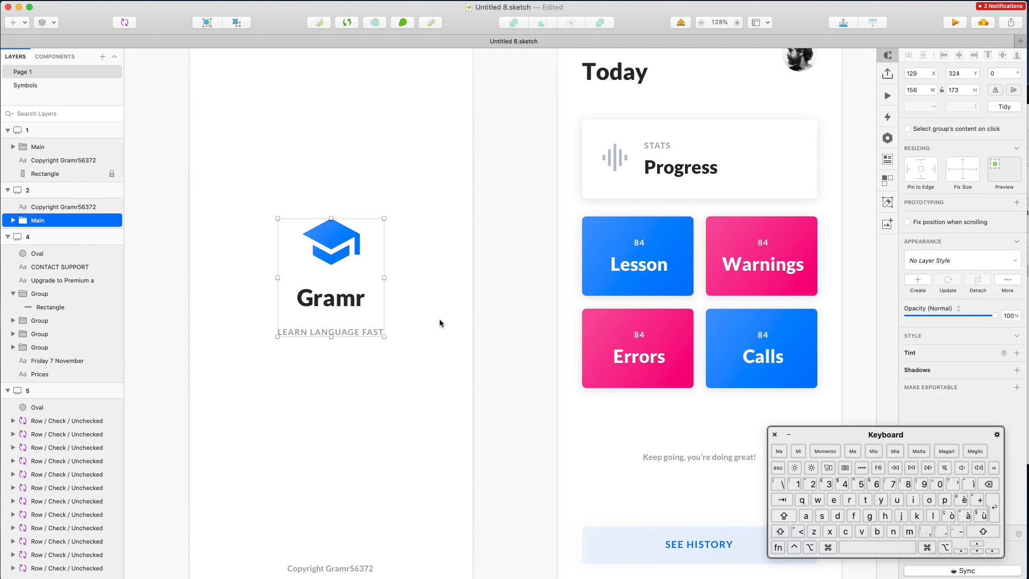
click(864, 1)
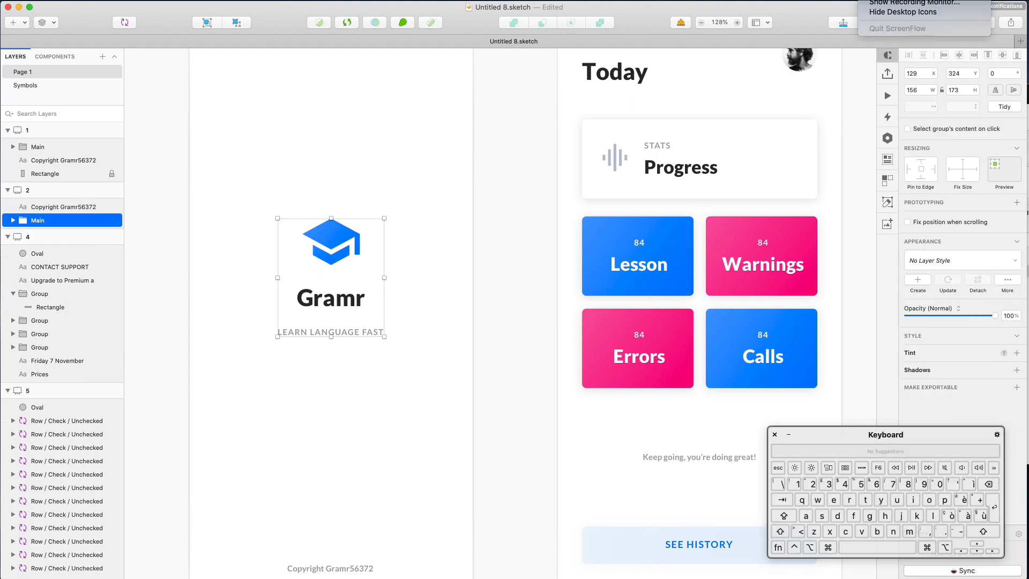
click(874, 0)
click(484, 278)
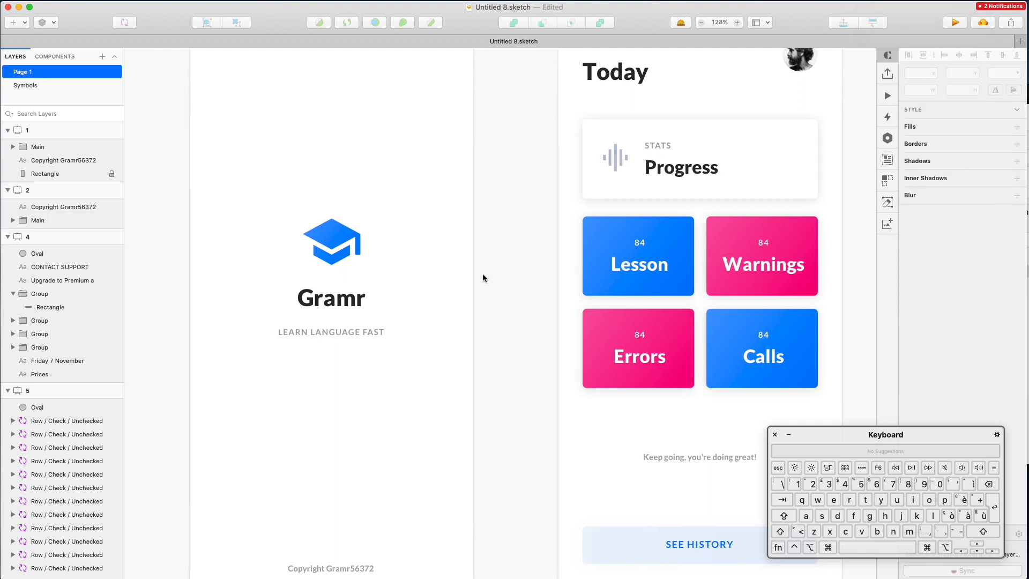
- Place the copyright text below the Main group in the layer order of artboard 2
drag(43, 210, 43, 229)
scroll(344, 184, right, 5)
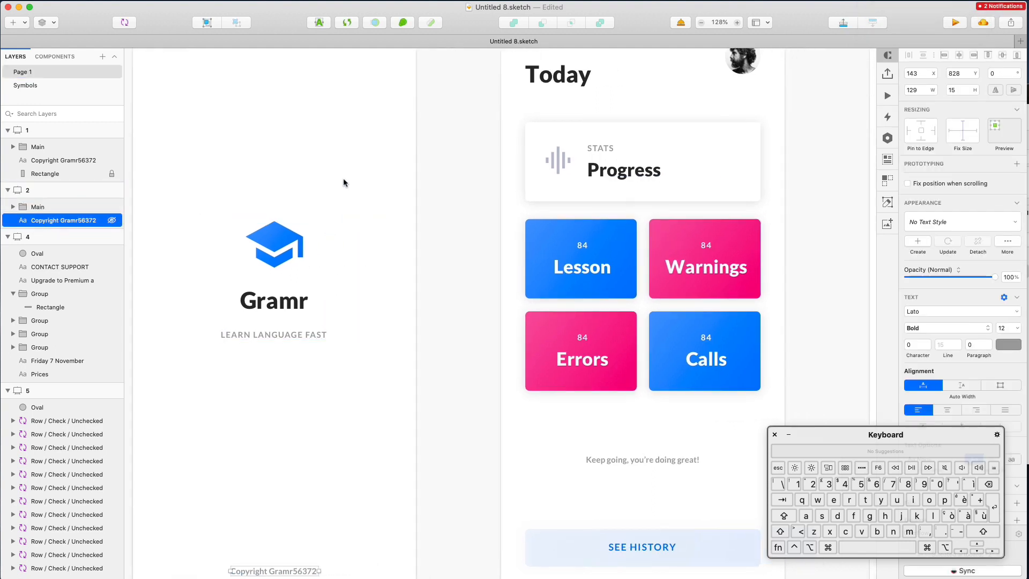
click(345, 184)
- Group the date, title and profile picture at the head of the Today artboard, and do the same on the Prices artboard
scroll(537, 156, up, 3)
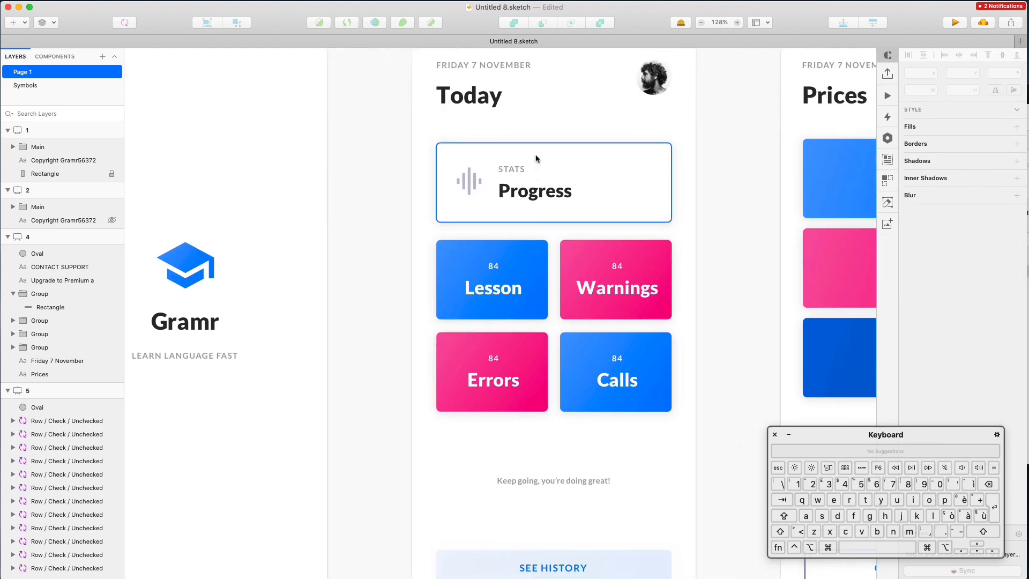
drag(380, 82, 688, 174)
scroll(690, 176, right, 3)
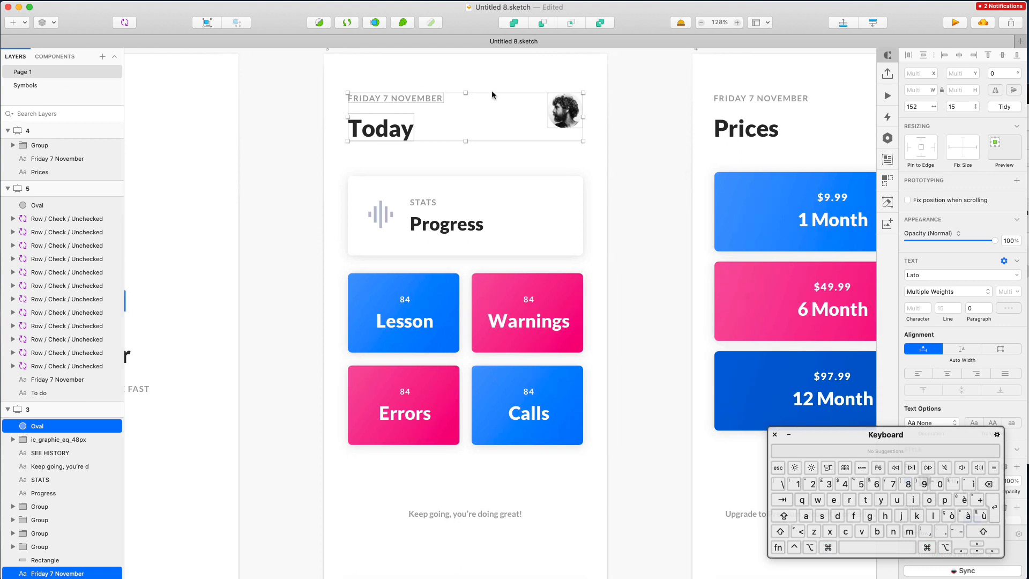
key(super+g)
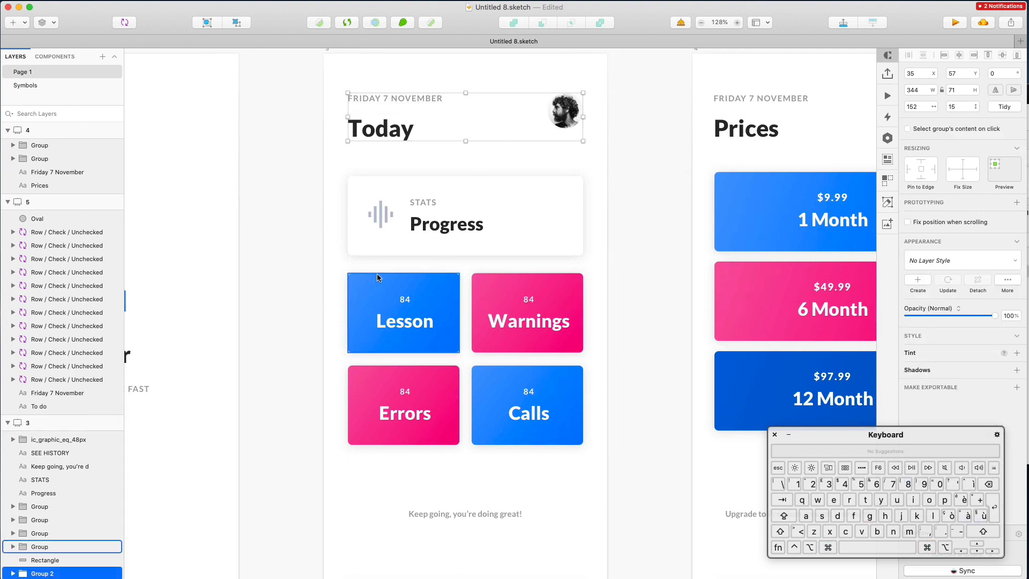
scroll(378, 273, down, 5)
drag(537, 166, 700, 212)
key(super+g)
- Group the To do artboard's date, title and profile picture and name the group Head
scroll(681, 201, right, 5)
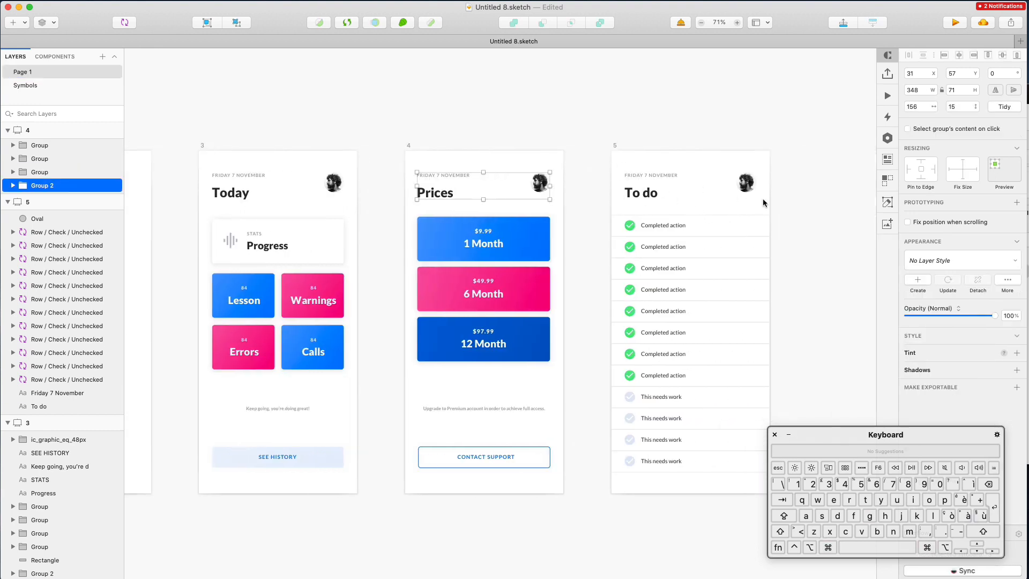
drag(605, 160, 801, 211)
key(super+g)
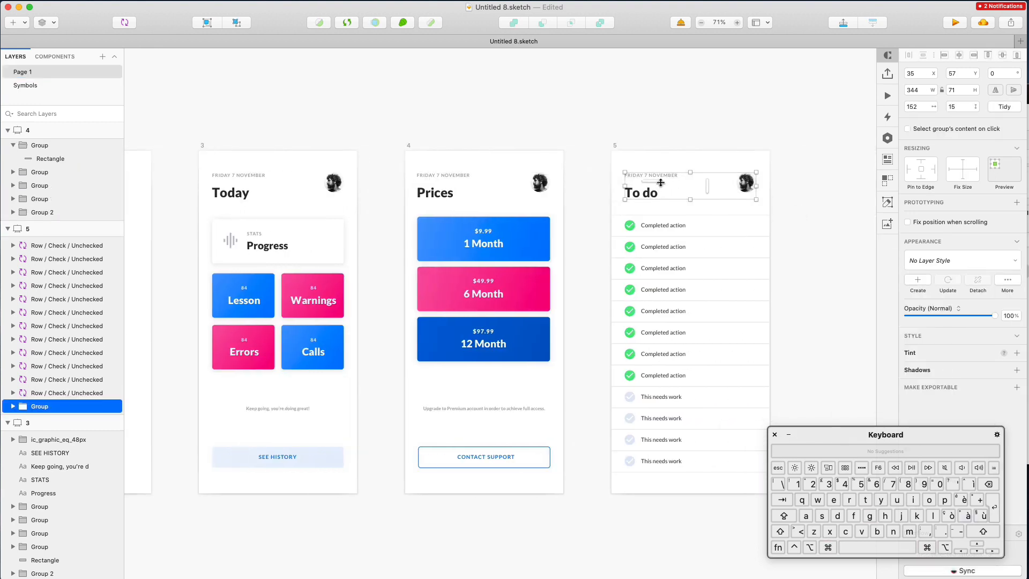
text(Head)
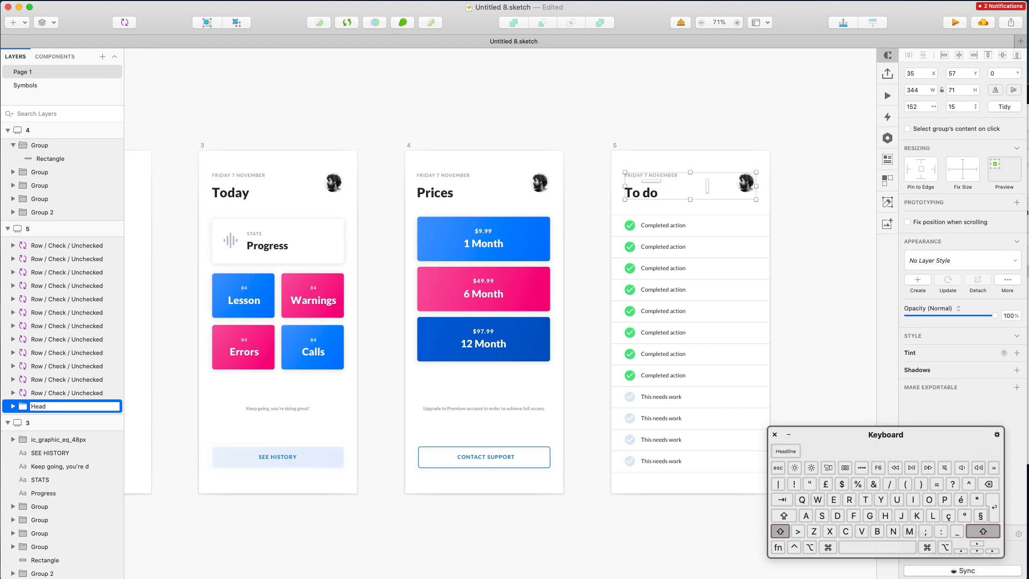
key(Return)
- Rename the header groups of the Prices and Today artboards as Head
click(435, 190)
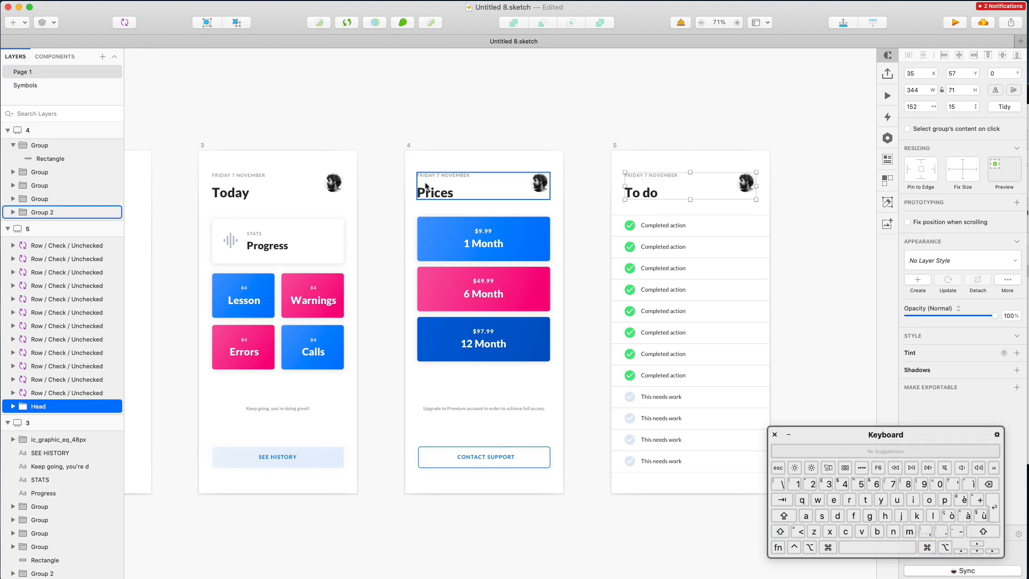
key(super+r)
text(Head)
key(Return)
scroll(316, 183, left, 5)
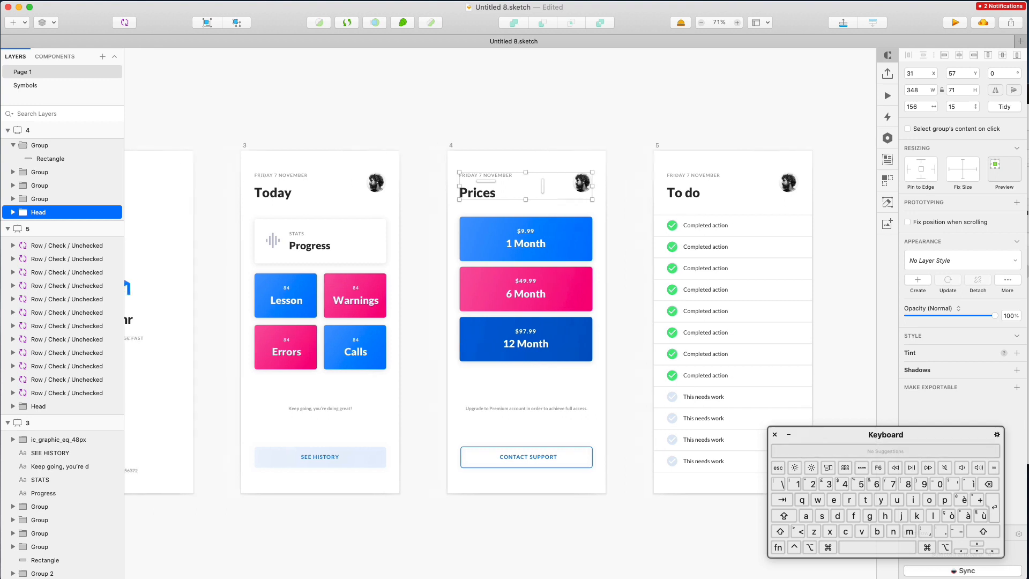
click(317, 183)
key(super+r)
text(Head)
key(Return)
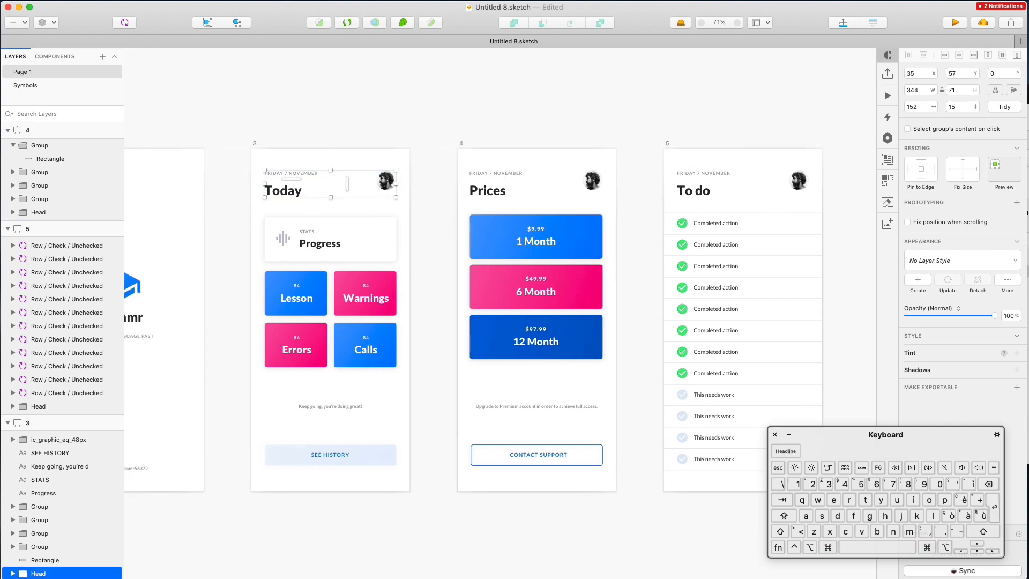
- Bring the Head groups of the Today, Prices and To do artboards to the front of their layer orders
drag(330, 155, 762, 188)
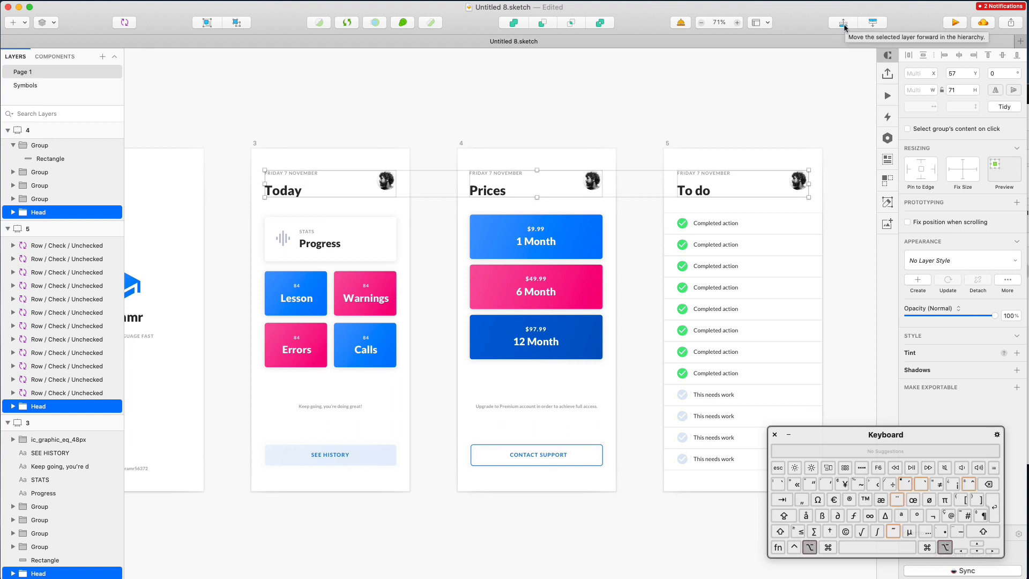
click(845, 25)
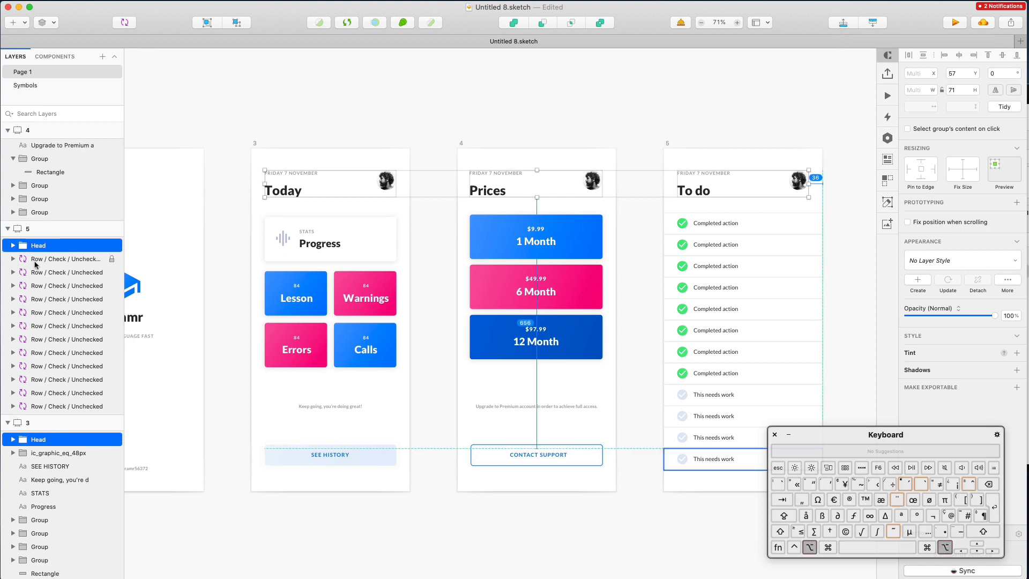
scroll(87, 290, down, 1)
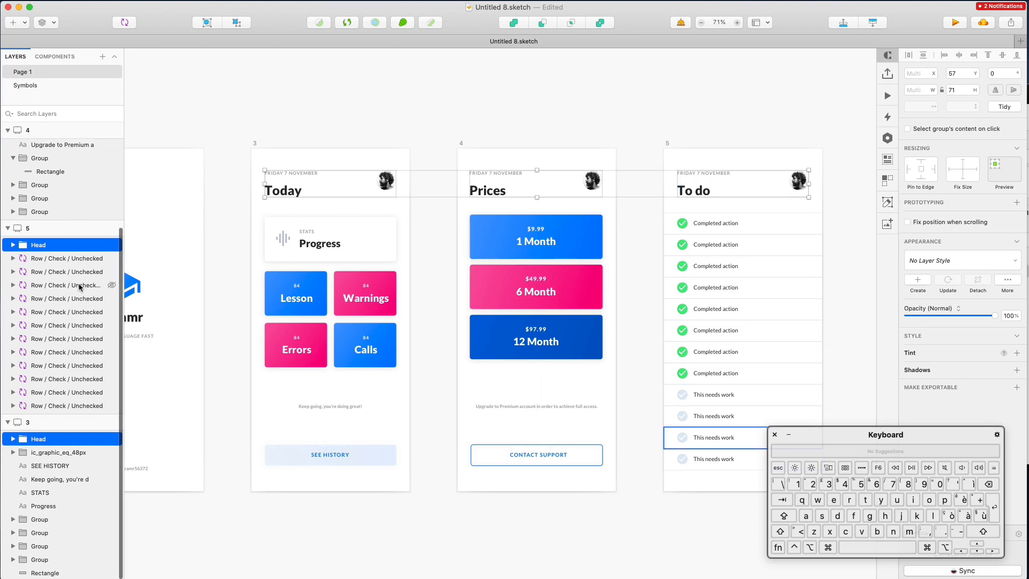
click(472, 90)
- Group the Today artboard's stats card with its icon and two texts, and name the group Progress
scroll(471, 91, left, 3)
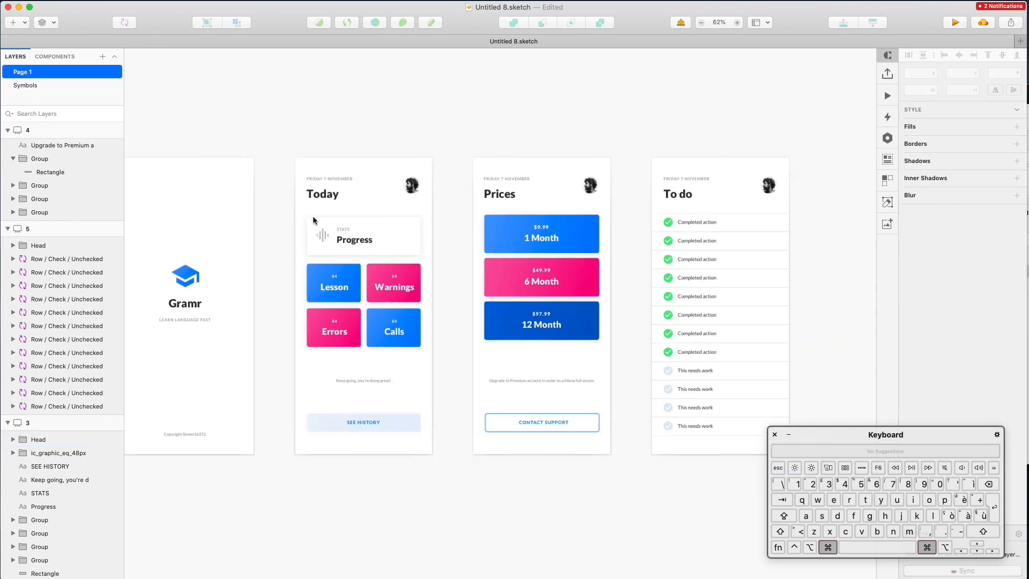
scroll(313, 215, up, 5)
drag(270, 211, 538, 298)
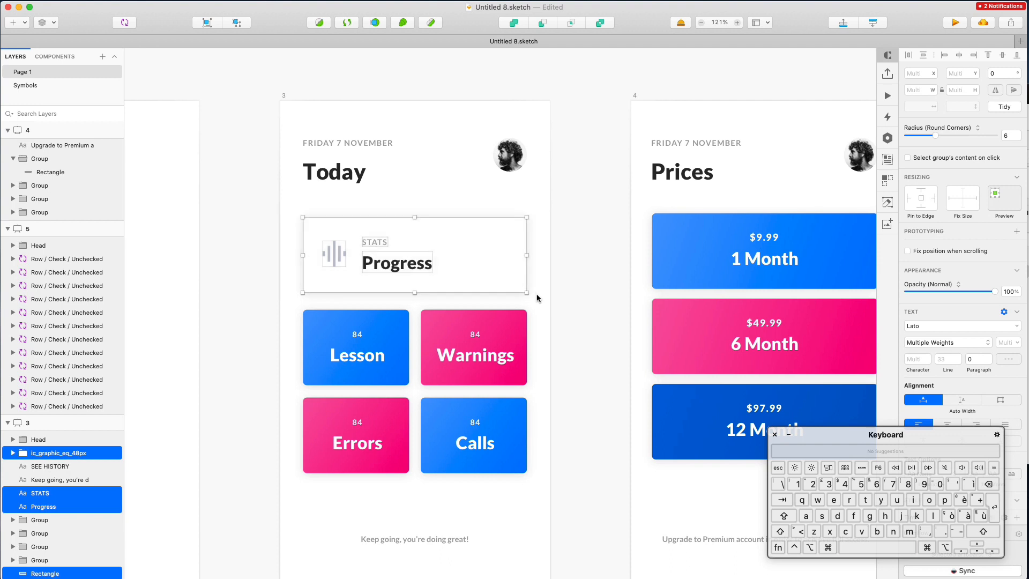
key(cmd+g)
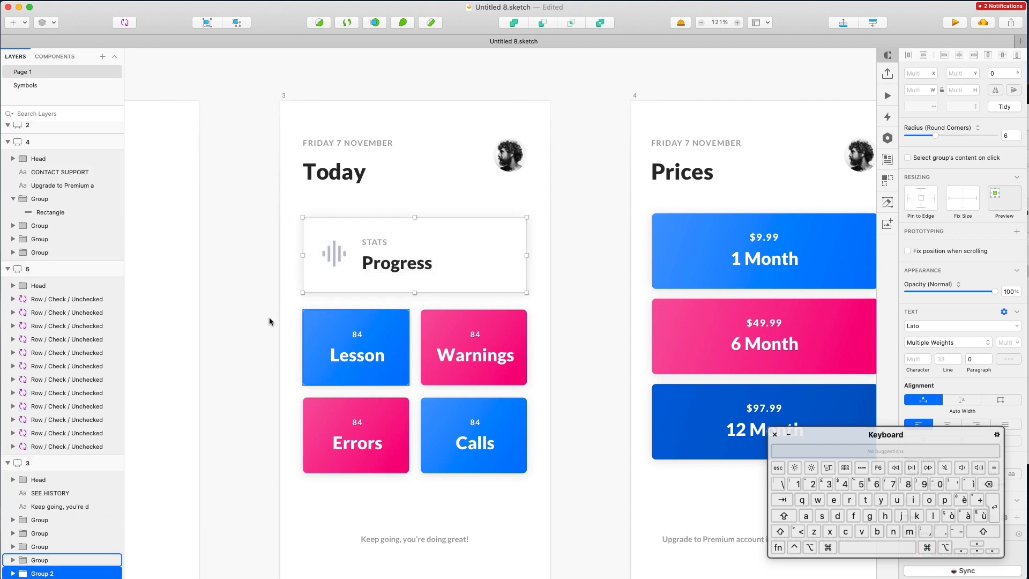
drag(274, 305, 421, 368)
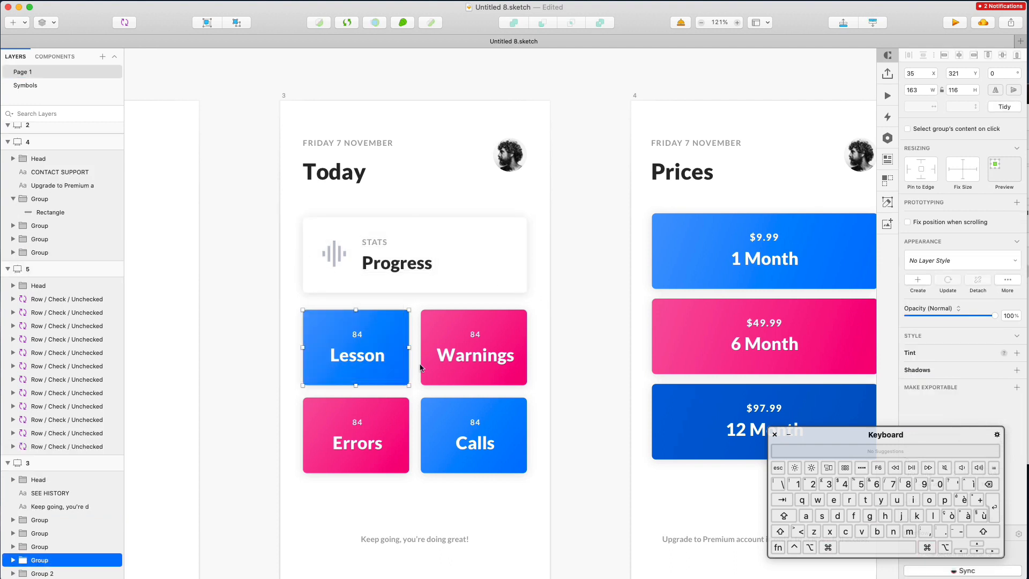
click(578, 296)
scroll(578, 295, right, 4)
click(266, 239)
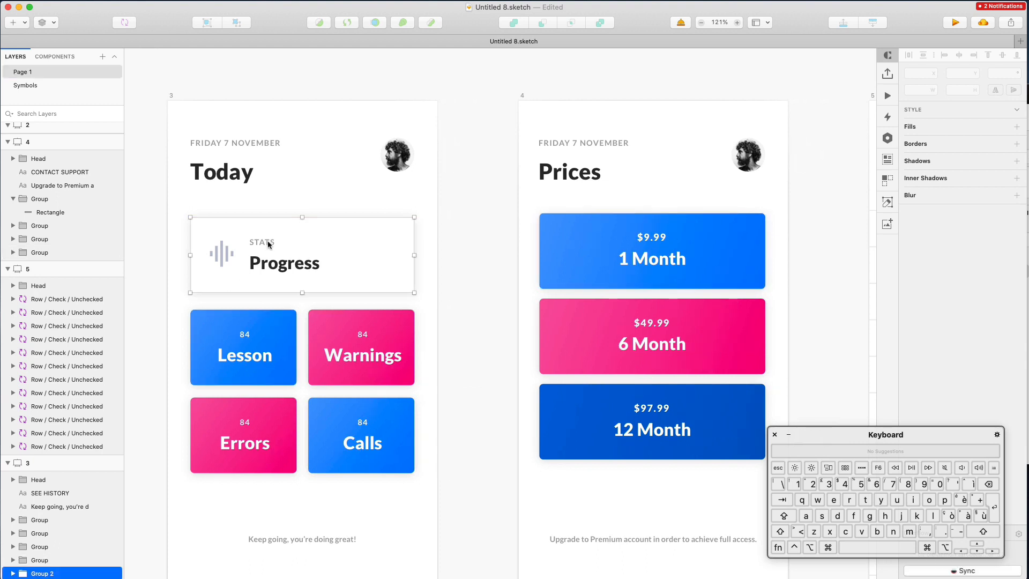
key(super+r)
text(Pr)
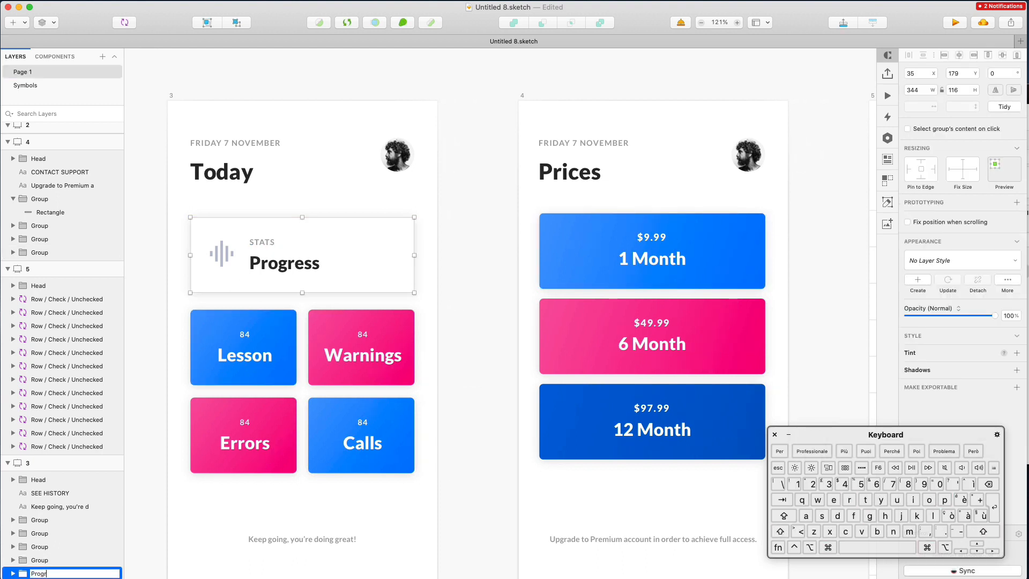
text(ogress)
key(Return)
- Rename the groups of the two upper coloured cards on the Today artboard as Lesson and Warnings
scroll(239, 308, down, 2)
click(254, 303)
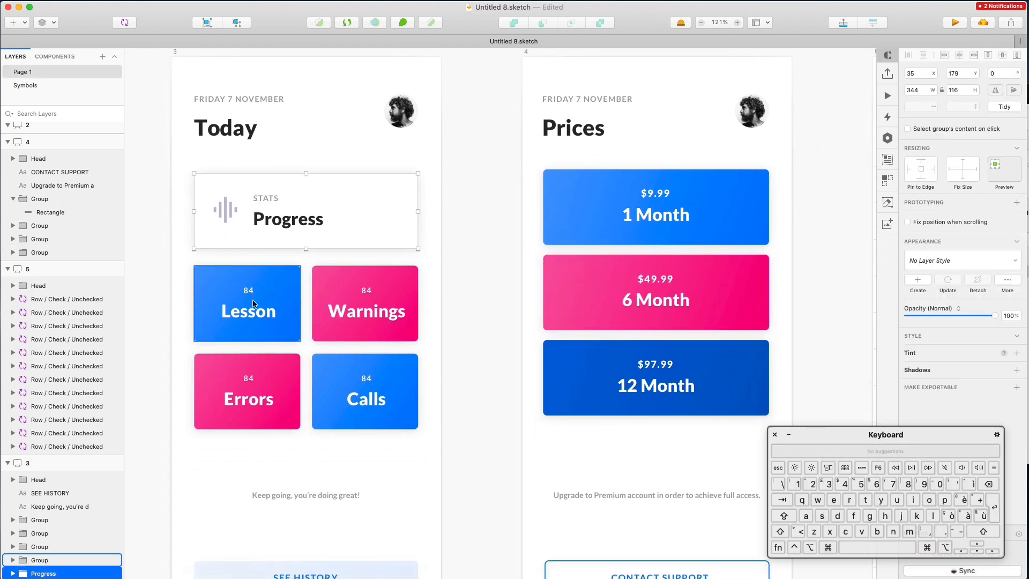
key(super+r)
text(Lesson)
key(Return)
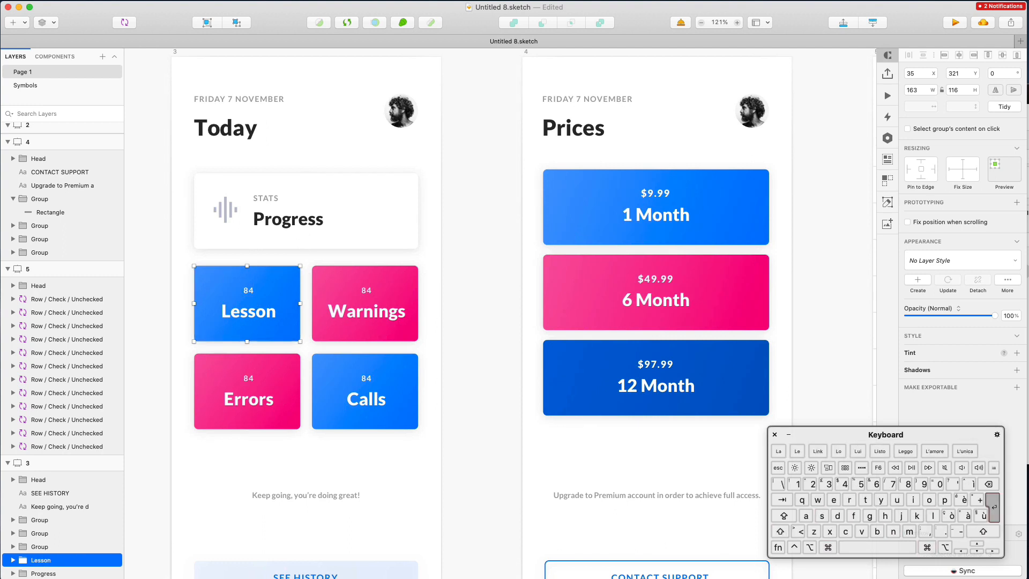
click(344, 299)
key(super+r)
text(Wa)
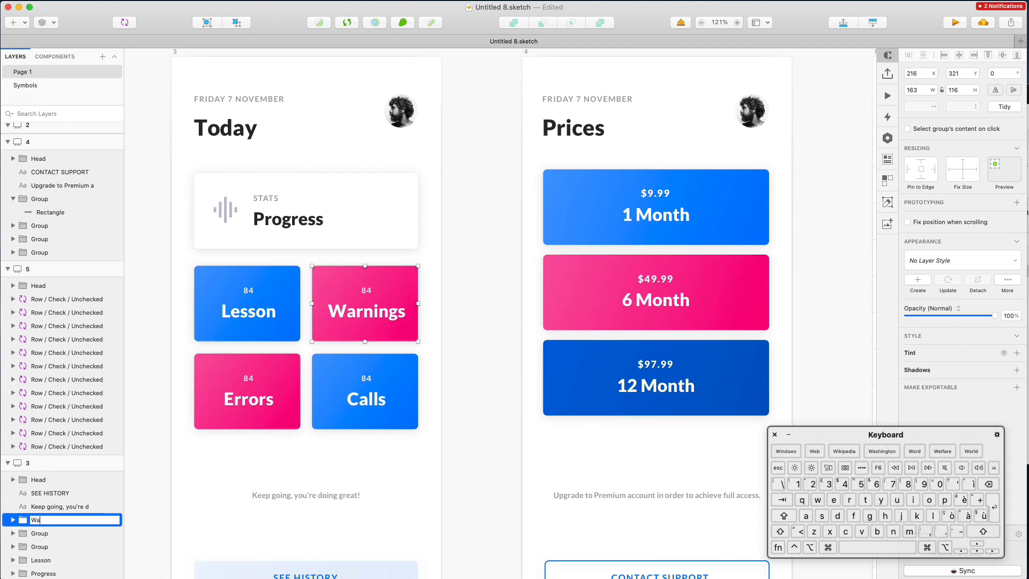
text(rnings)
key(Return)
- Ungroup the oversized group that joins the Calls card with the SEE HISTORY button's background
click(269, 390)
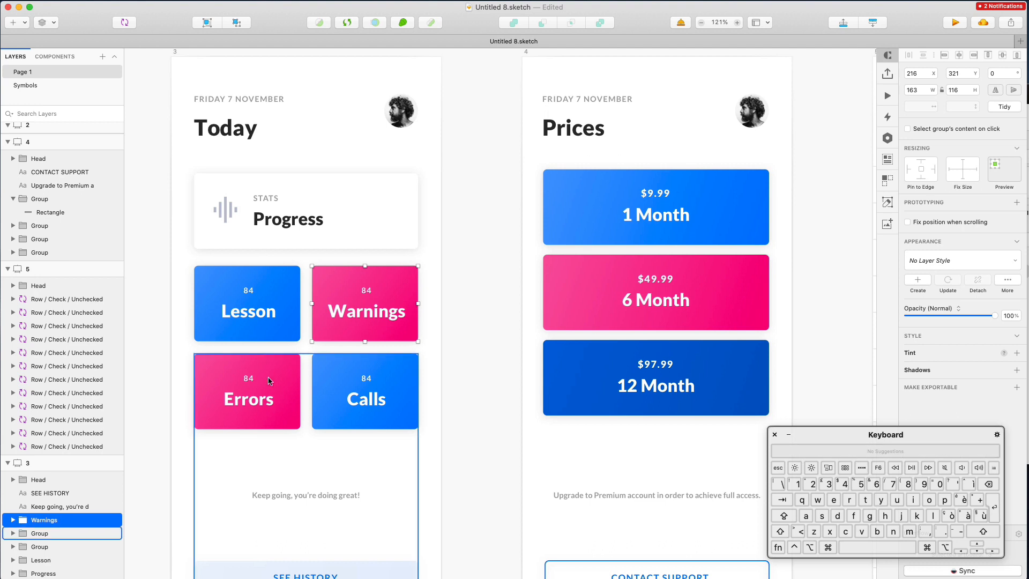
click(169, 360)
click(293, 402)
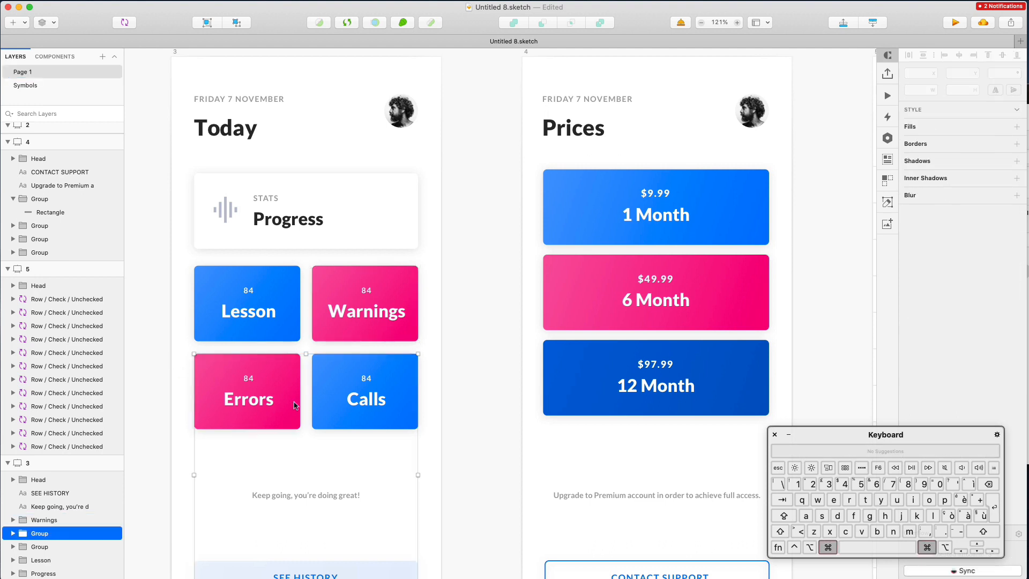
key(shift+super+g)
key(shift+super+g)
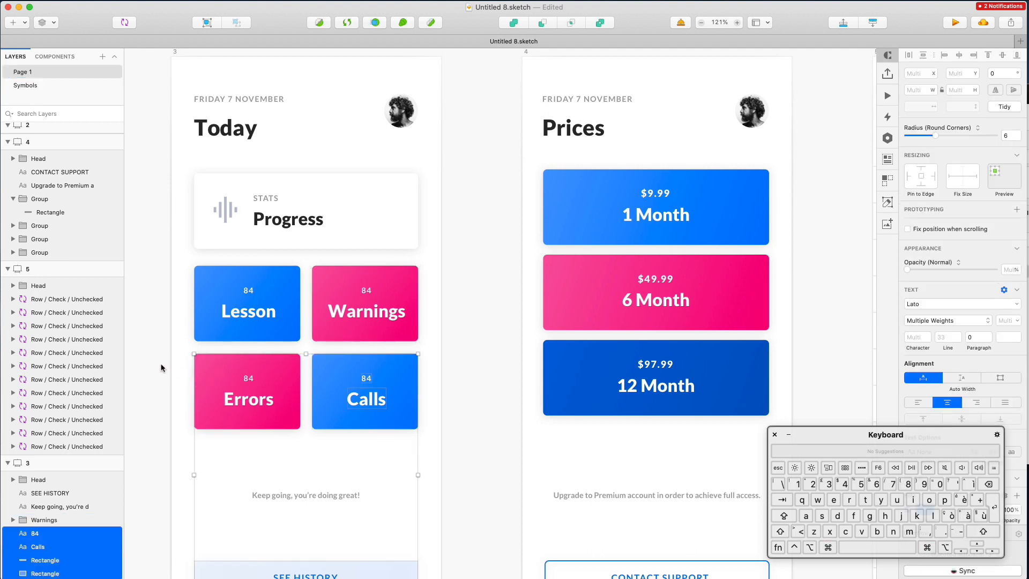
- Rename the Errors card's group on the Today artboard as Errors
drag(177, 351, 272, 438)
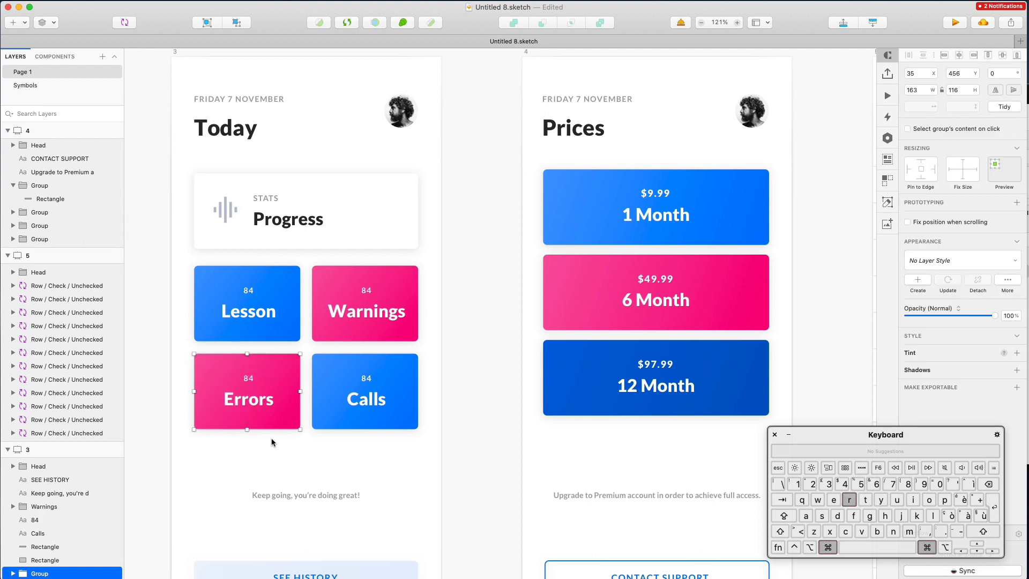
key(super+r)
text(Erro)
key(Return)
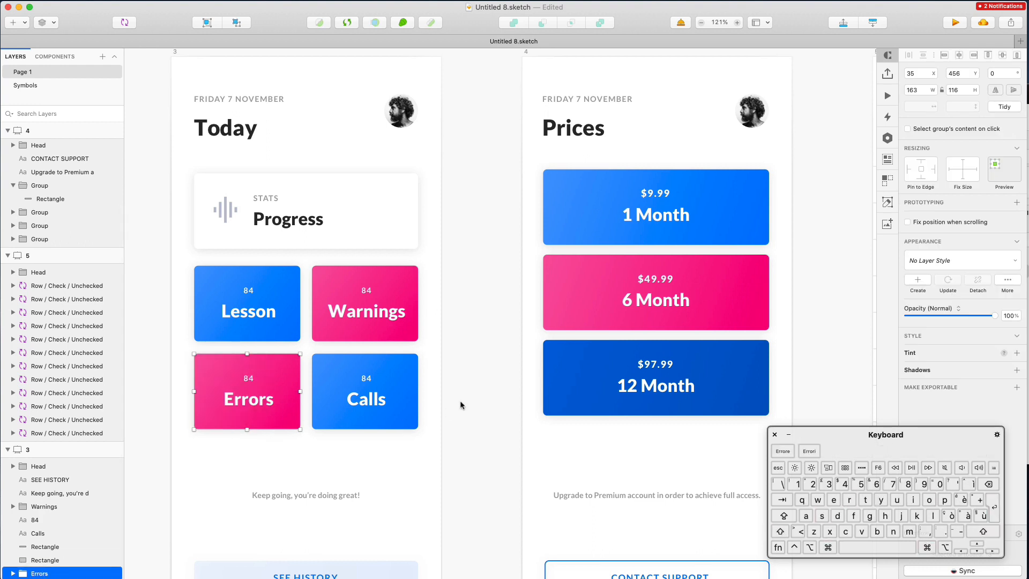
- Group the Calls card's rectangle and texts and name the group Calls
click(352, 401)
drag(447, 357, 360, 424)
key(super+g)
text(Calls)
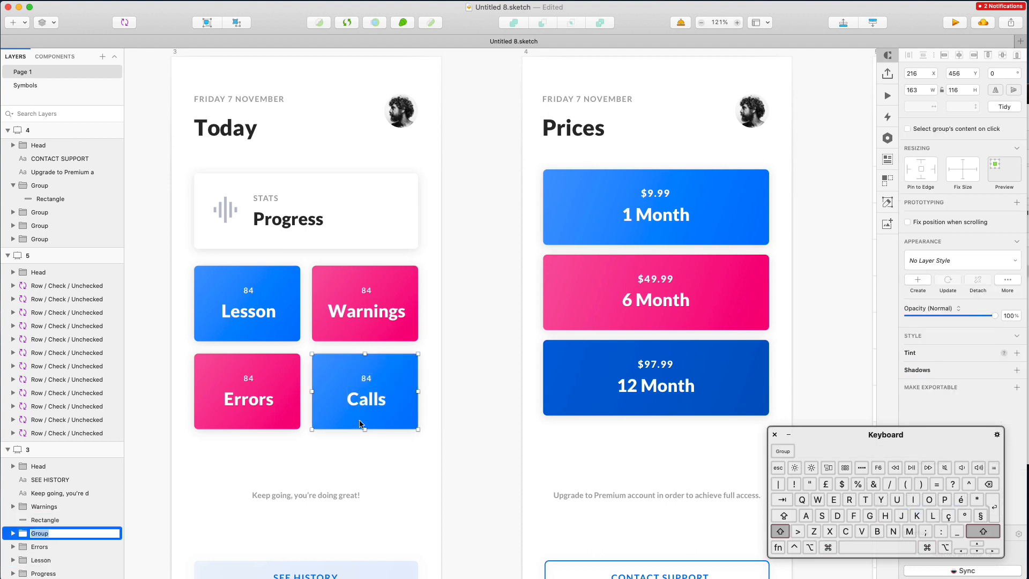
key(Return)
- Move the Progress and Lesson groups above the Warnings group in the Today artboard's layer order
scroll(507, 349, down, 5)
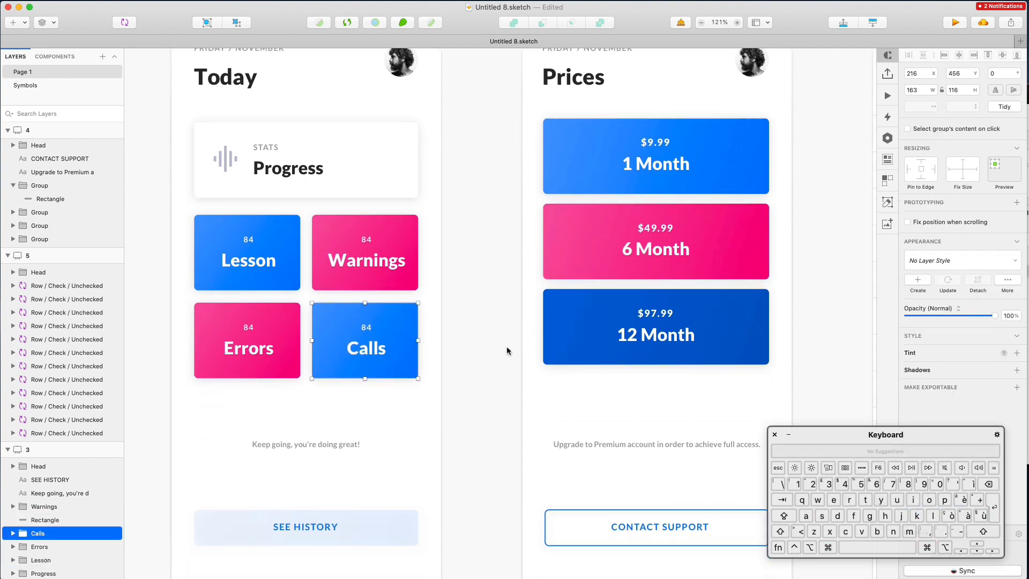
scroll(492, 340, left, 7)
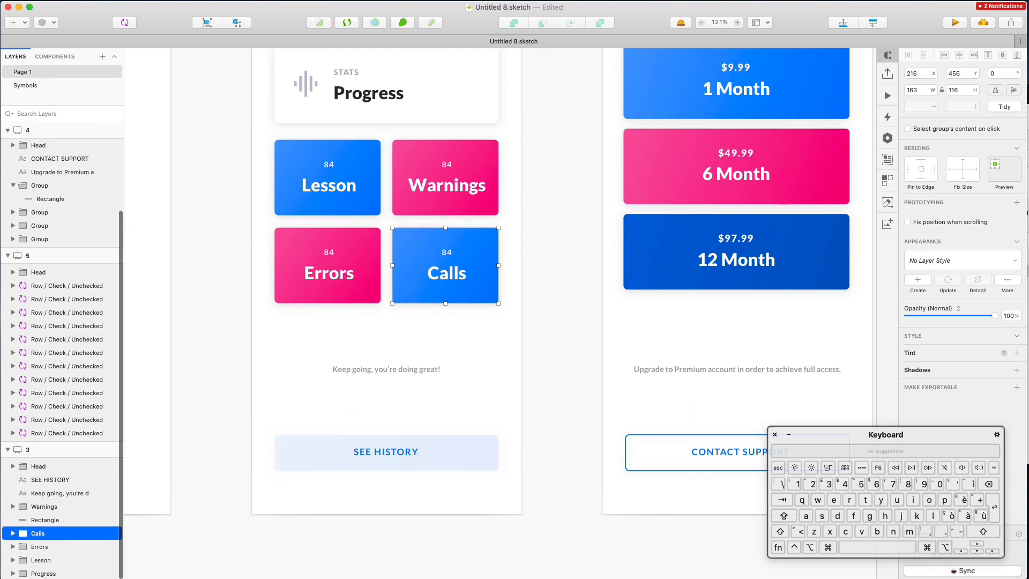
drag(43, 573, 44, 501)
scroll(400, 281, up, 1)
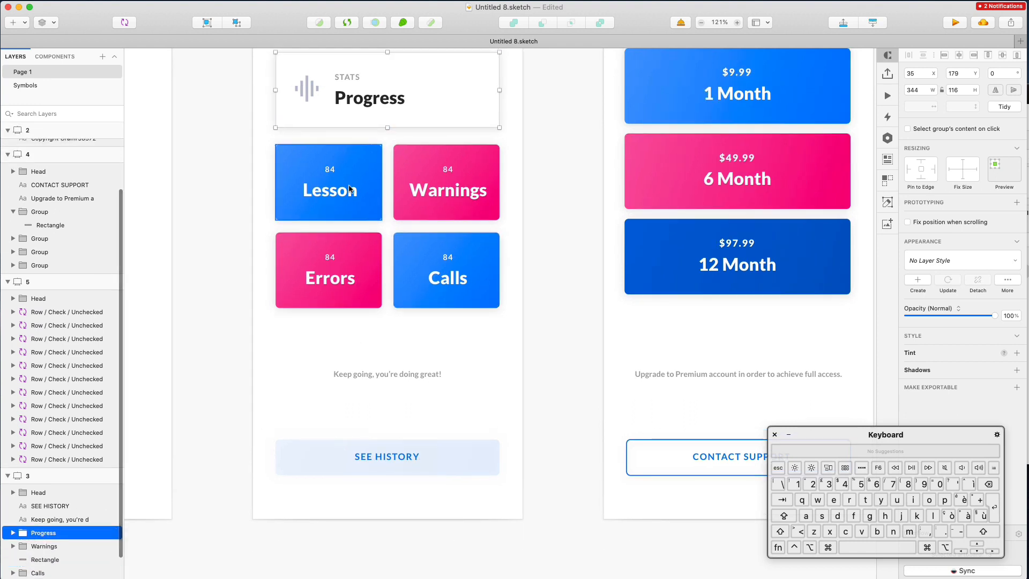
scroll(59, 483, down, 2)
click(54, 572)
drag(50, 575, 46, 516)
- Move the Calls group below the Errors group in the Today artboard's layer order
click(462, 188)
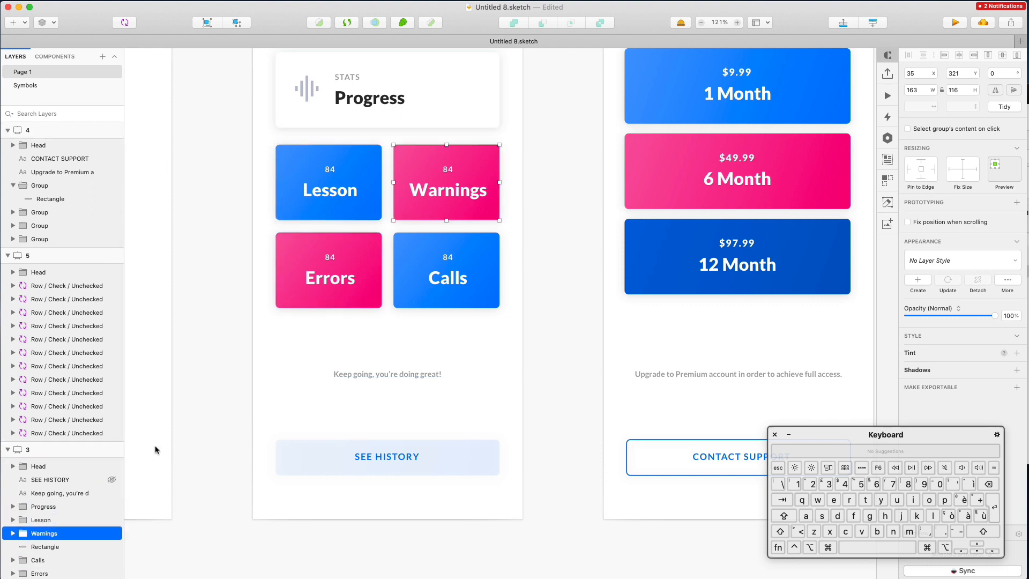
click(308, 299)
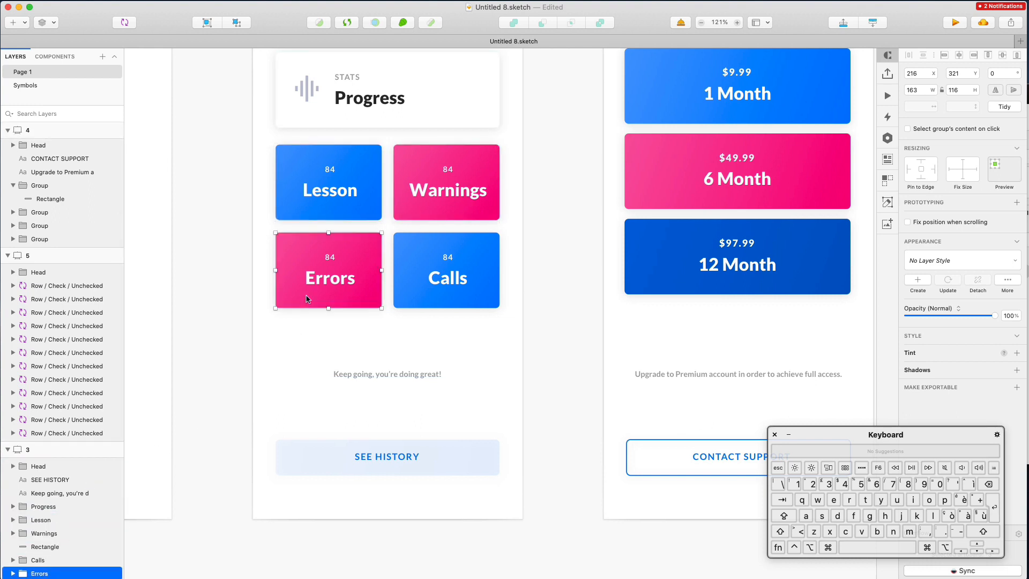
click(486, 271)
scroll(45, 566, down, 1)
drag(44, 557, 43, 575)
- Group the SEE HISTORY text with its button background and name the group See History
click(381, 375)
drag(334, 426, 420, 472)
scroll(420, 473, down, 1)
key(super+g)
key(super+r)
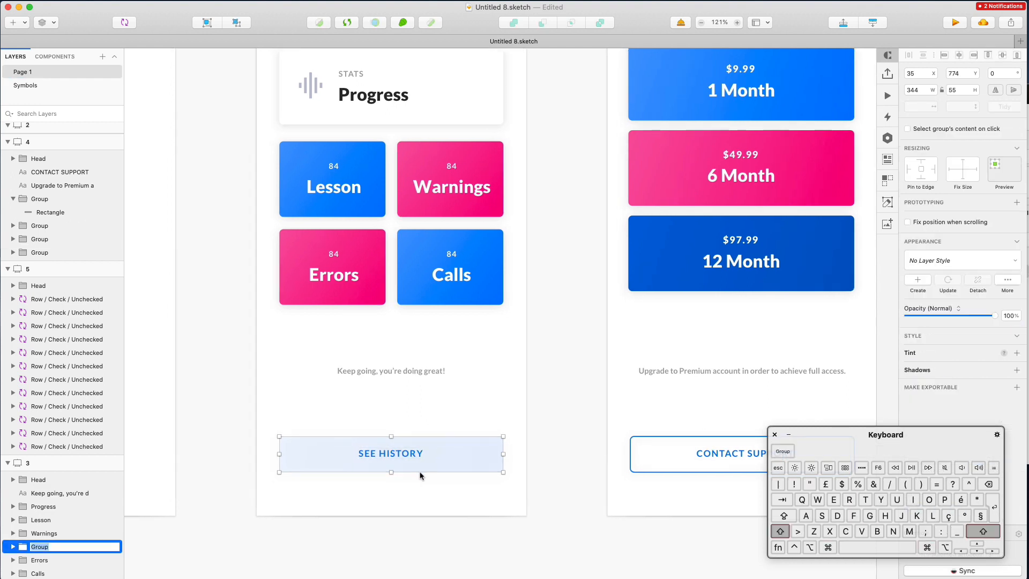
text(See History)
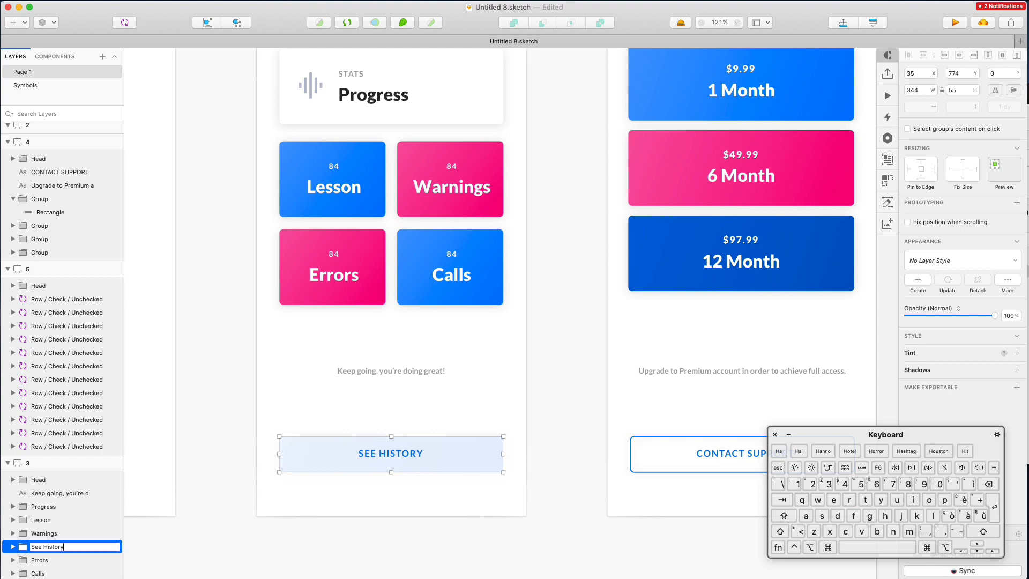
key(Return)
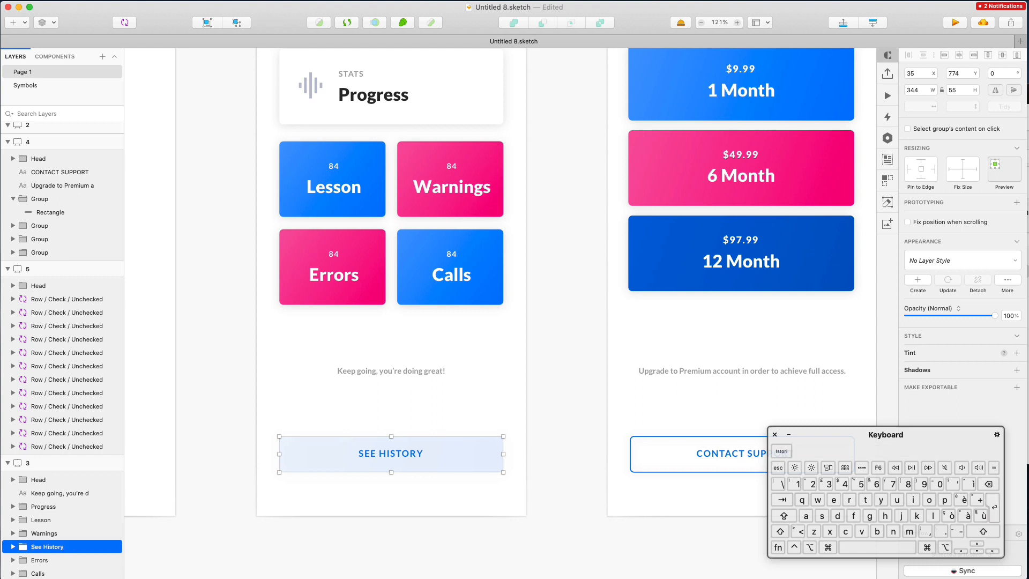
key(Escape)
- Send the See History group to the bottom of the Today artboard's layers, with the "Keep going" text directly above it
click(400, 370)
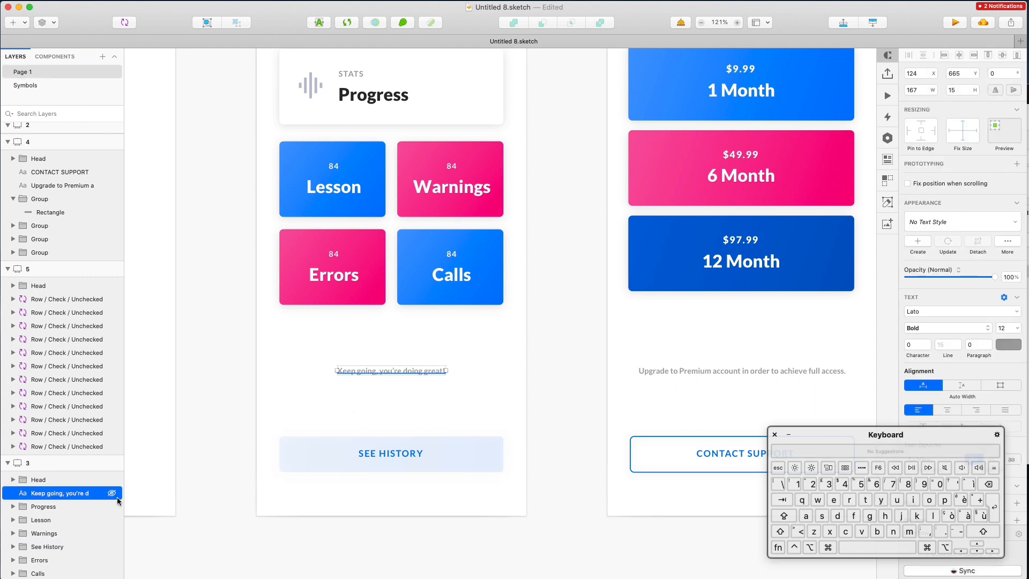
click(48, 547)
click(872, 23)
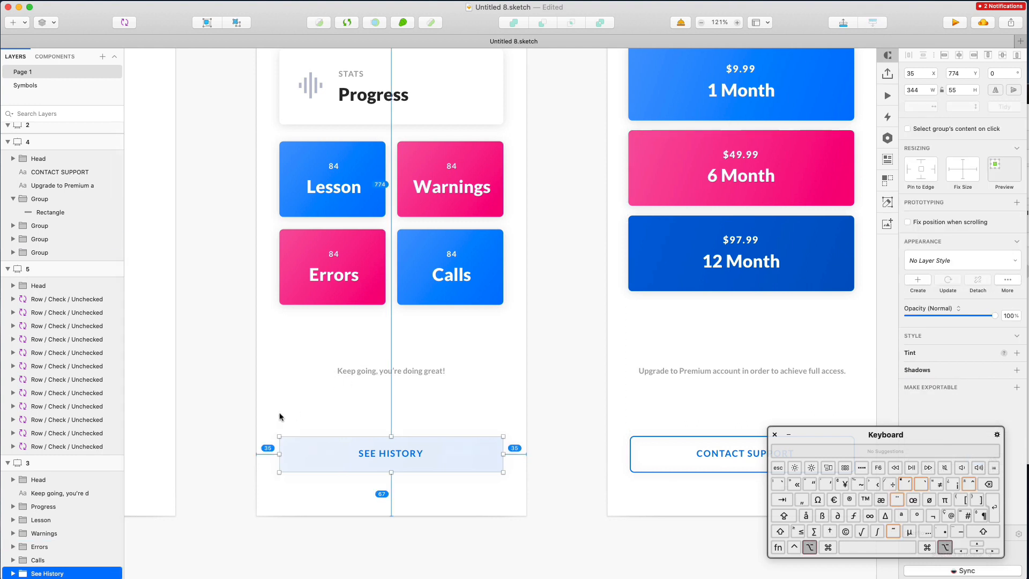
click(408, 371)
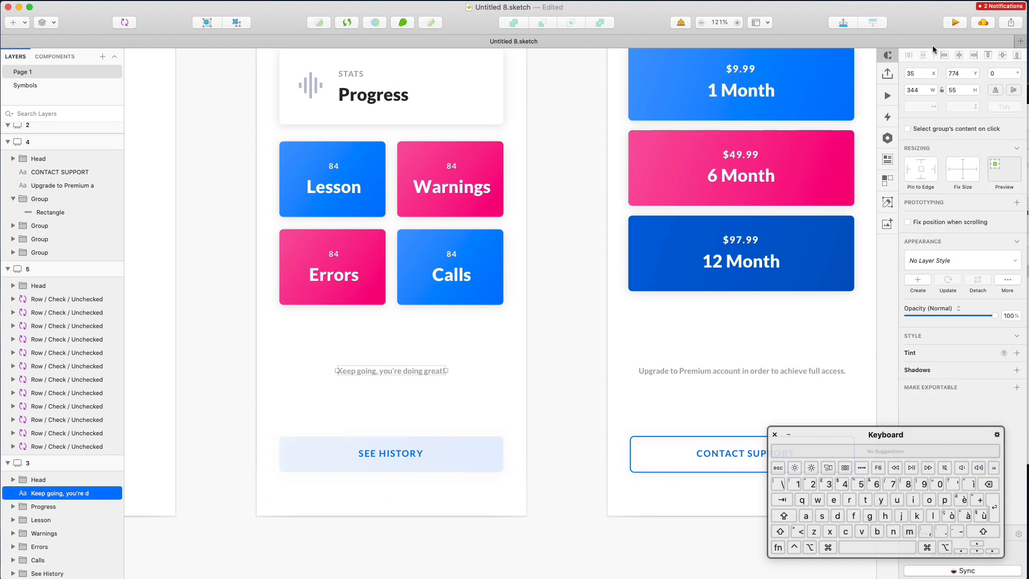
alt+click(872, 25)
click(840, 25)
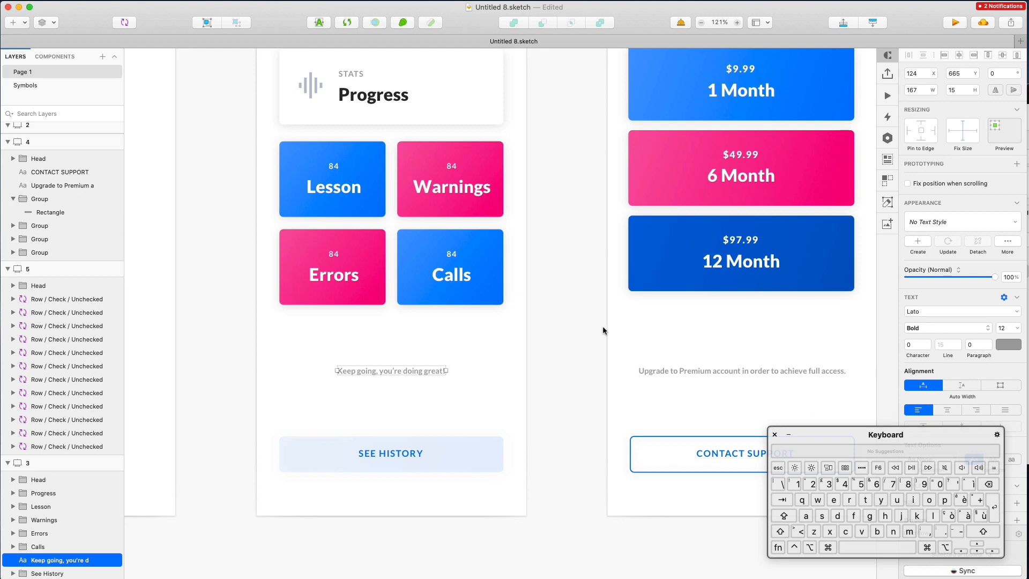
click(603, 327)
- Rename the blue $9.99 card's group on the Prices artboard as 1 Month
scroll(603, 327, up, 4)
scroll(602, 327, right, 4)
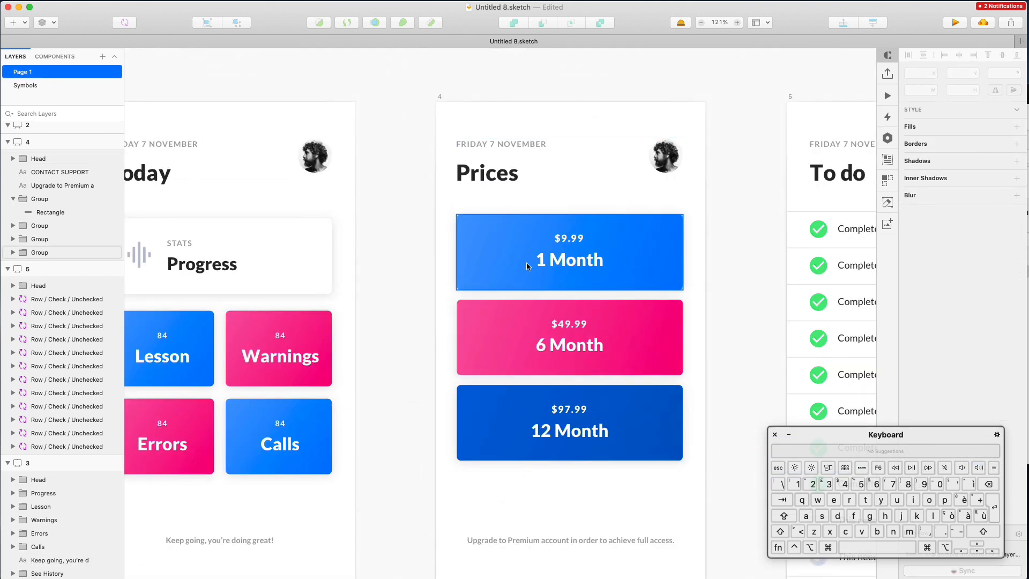
click(526, 262)
scroll(528, 265, left, 2)
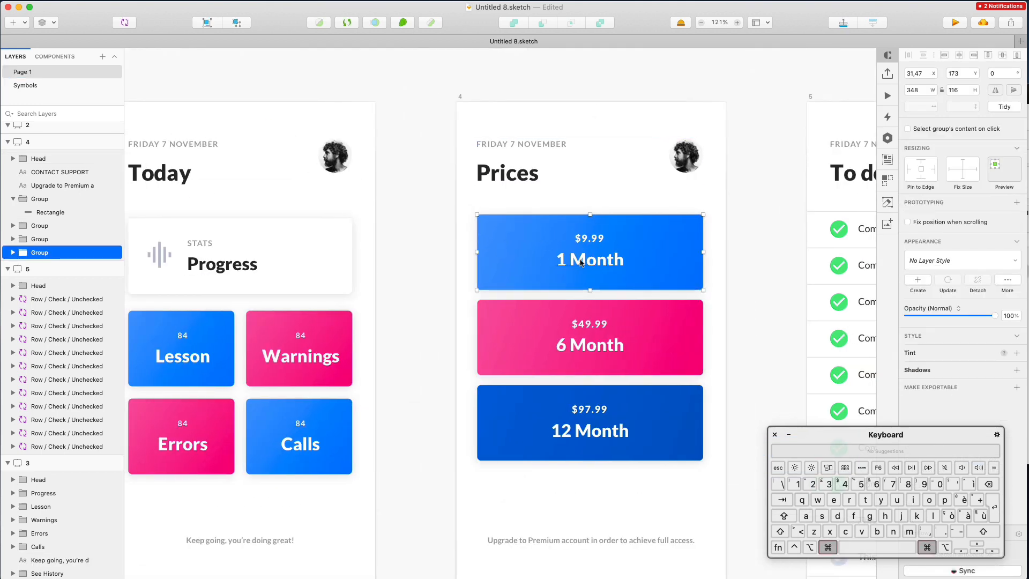
key(super+r)
text(M)
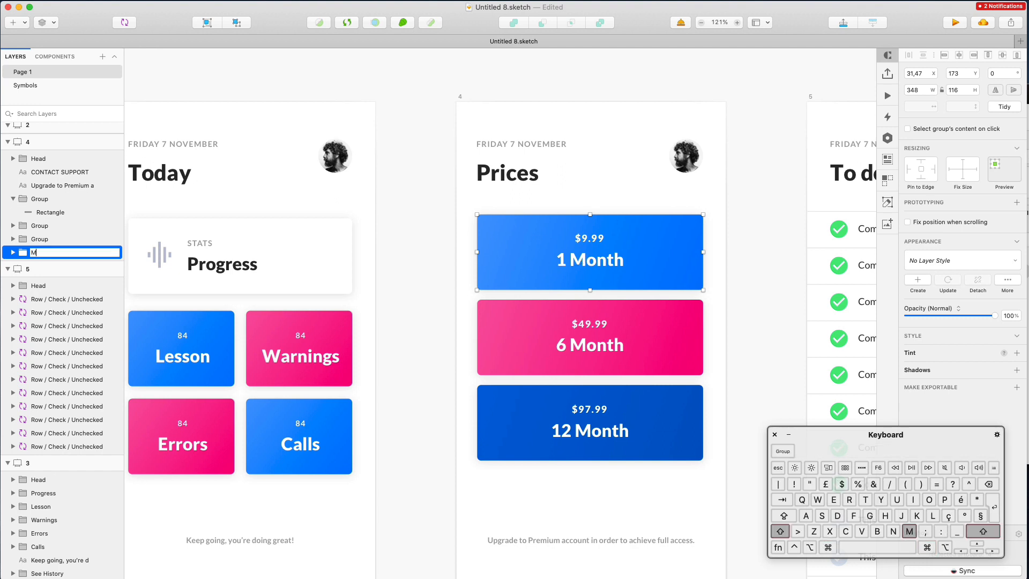
text(onths)
key(Up)
text(1)
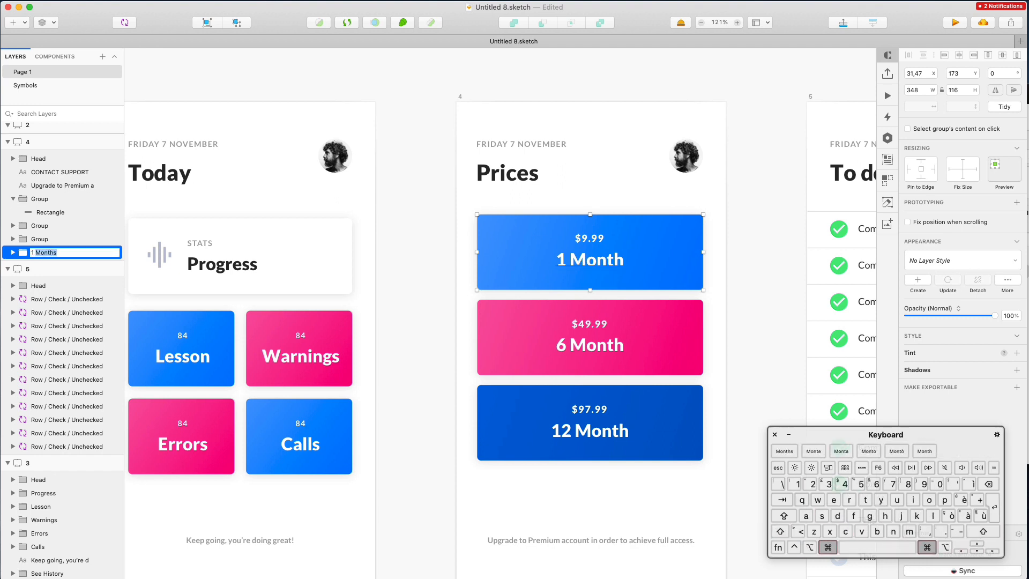
key(BackSpace)
key(Return)
- Rename the groups of the $49.99 and $97.99 cards on the Prices artboard as 6 Months and 12 Months
click(663, 325)
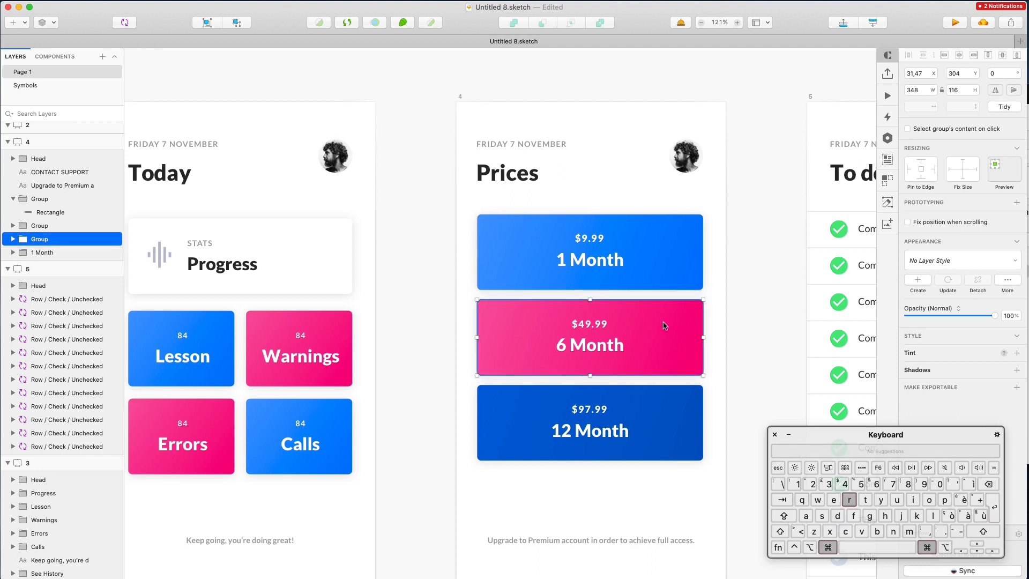
key(super+r)
text(6 Months)
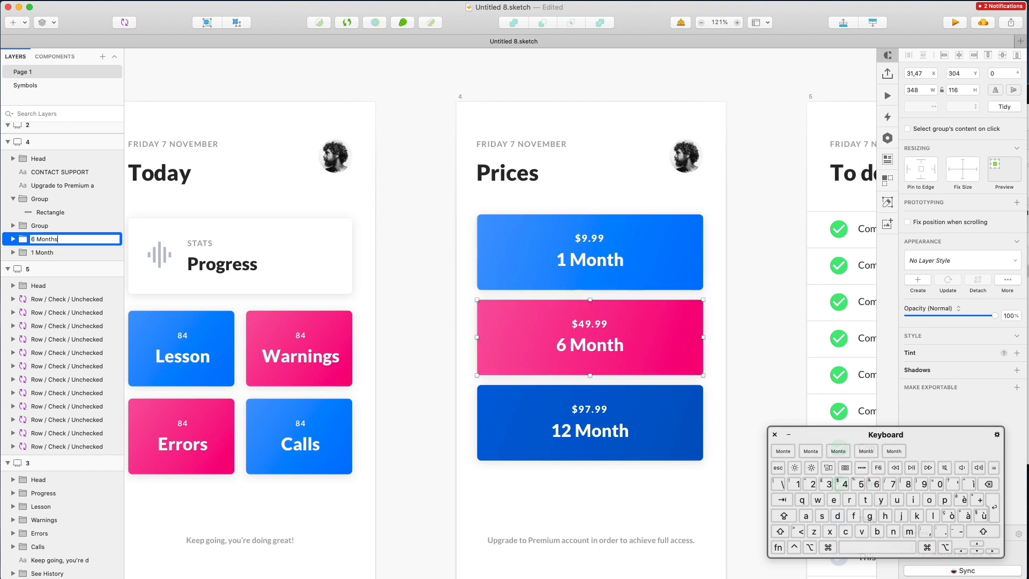
key(Return)
click(659, 450)
key(super+r)
text(1)
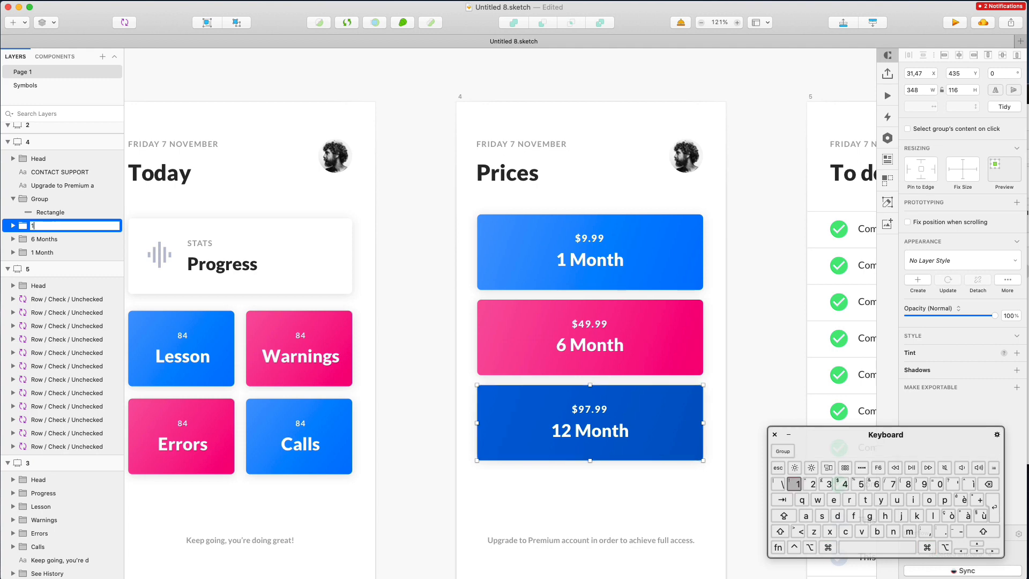
text(2 Months)
key(Return)
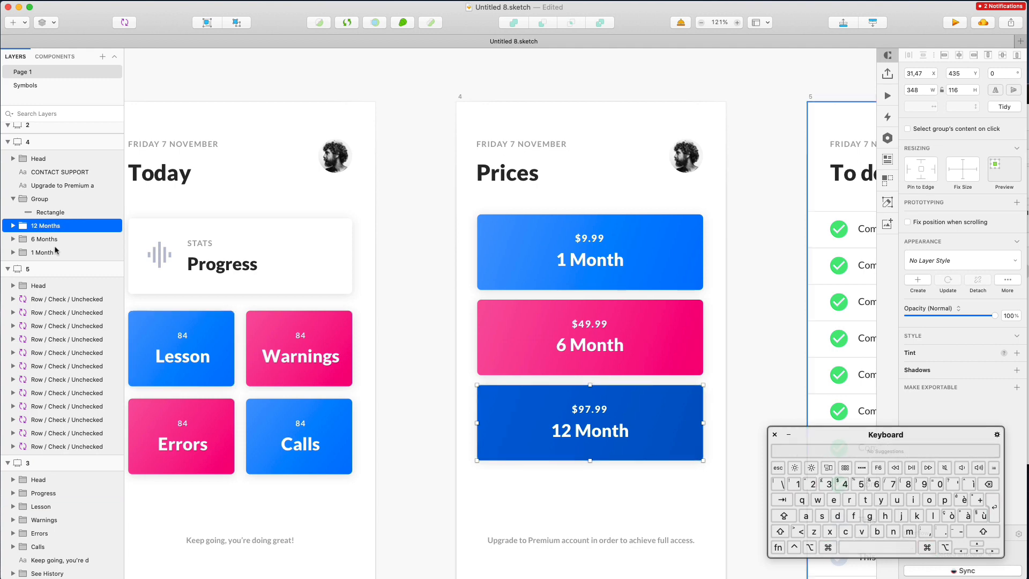
- Group the CONTACT SUPPORT text with its outlined button and name the group Contact Support
scroll(611, 517, down, 5)
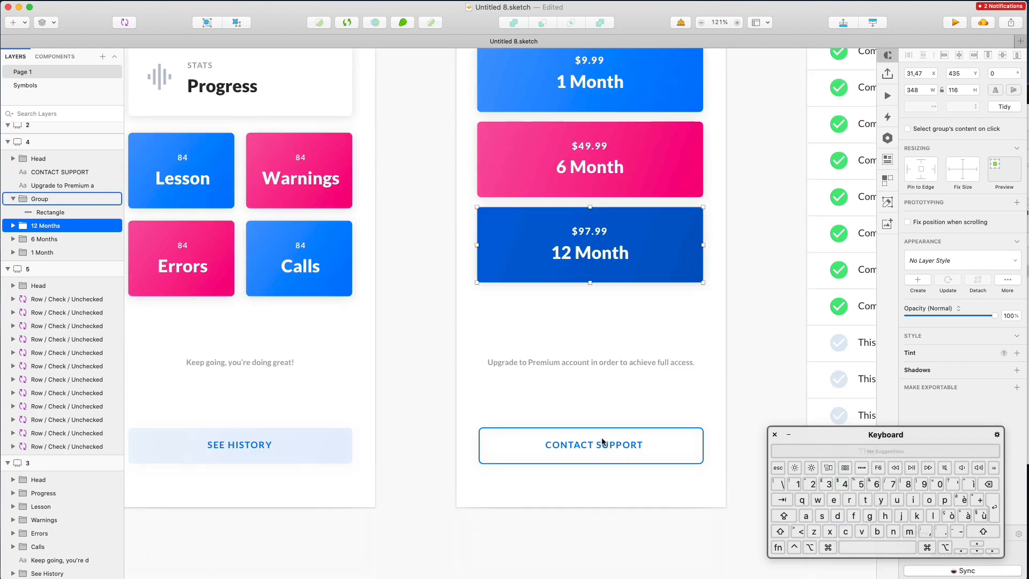
click(643, 501)
drag(513, 409, 643, 501)
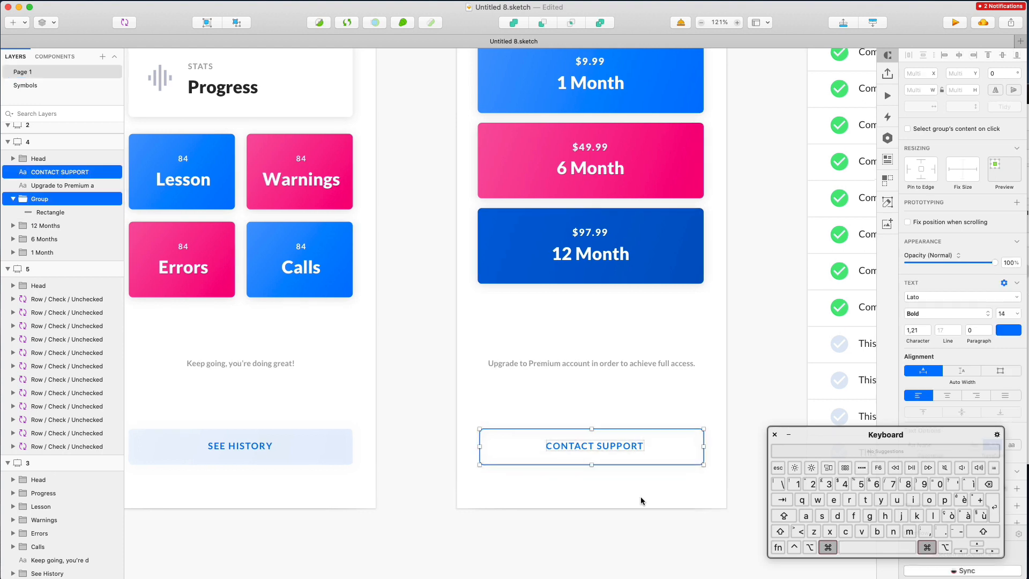
key(super+g)
key(super+r)
text(Contact )
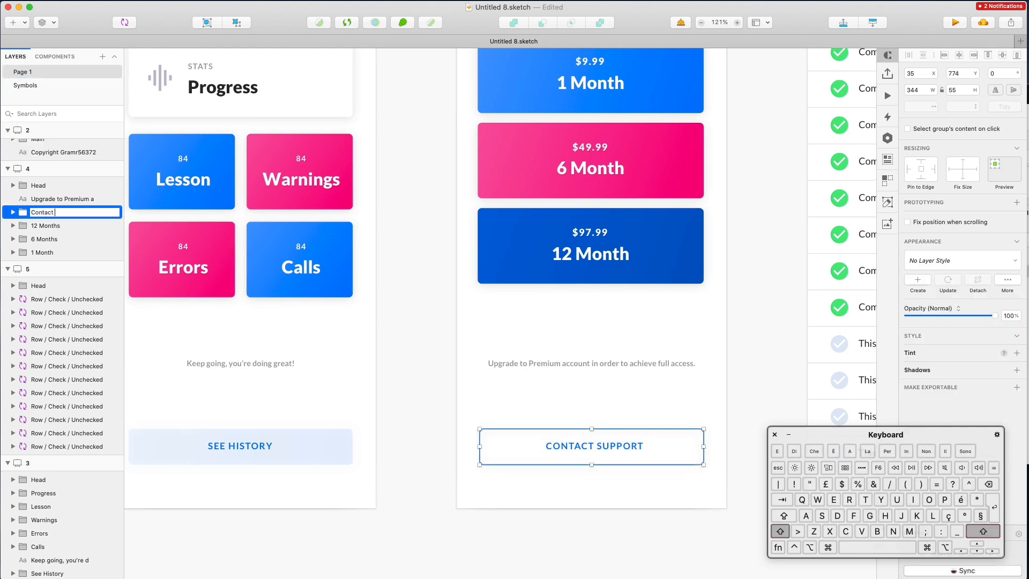
text(Support)
key(Return)
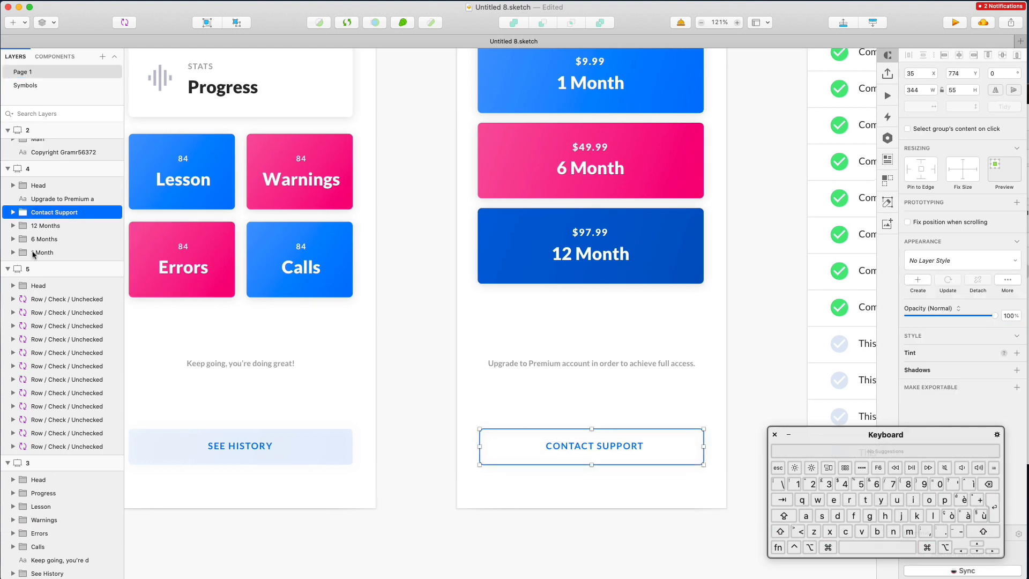
- Move the "Upgrade to Premium" text and the Contact Support group below the 1 Month group in the Prices artboard's layers
shift+click(52, 200)
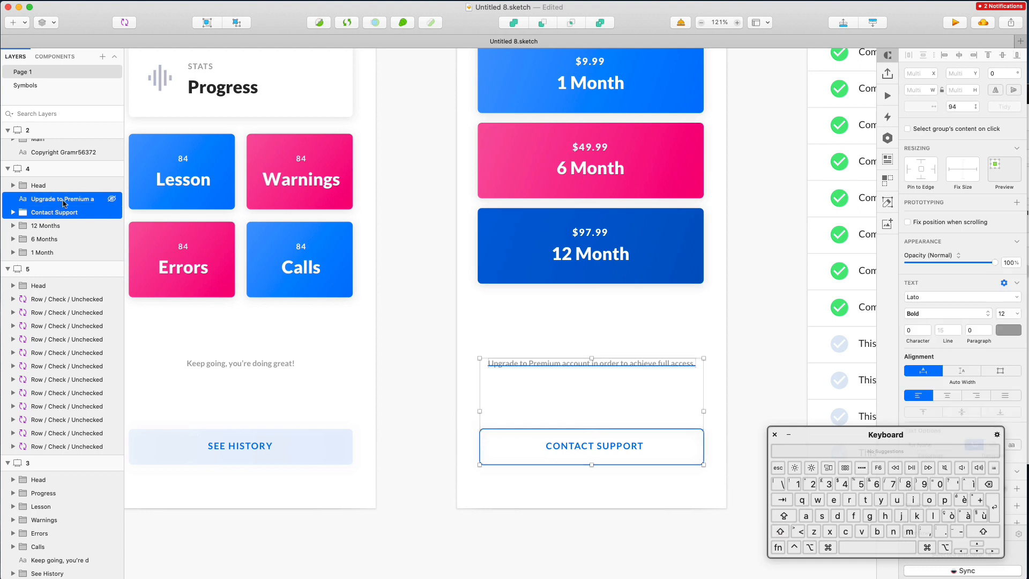
drag(52, 200, 63, 263)
click(445, 287)
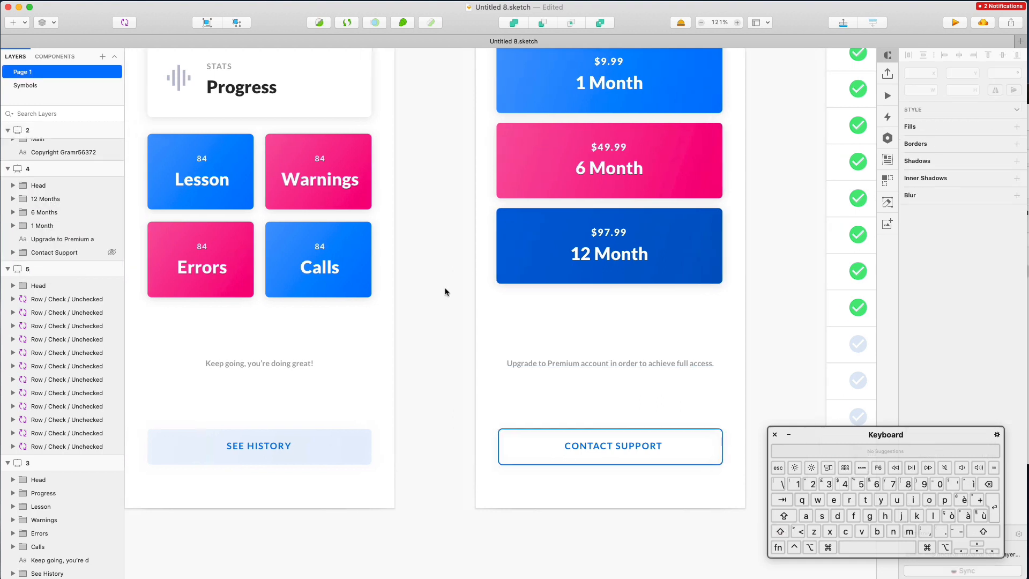
- Group all check rows on the To do artboard and name the group Todo items
scroll(444, 288, right, 10)
scroll(445, 289, up, 5)
click(560, 210)
scroll(560, 210, down, 3)
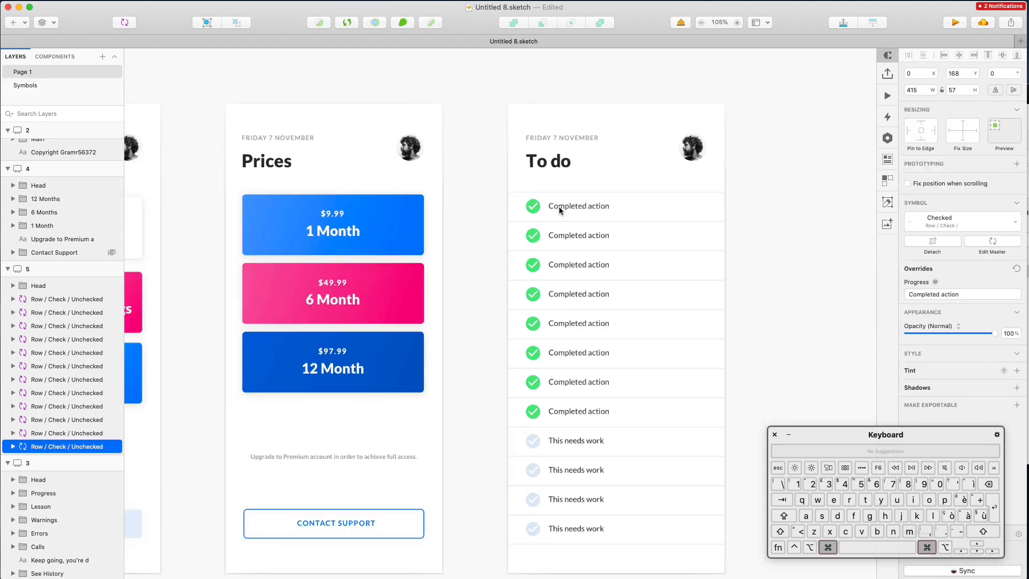
drag(497, 193, 632, 514)
key(cmd+g)
key(cmd+r)
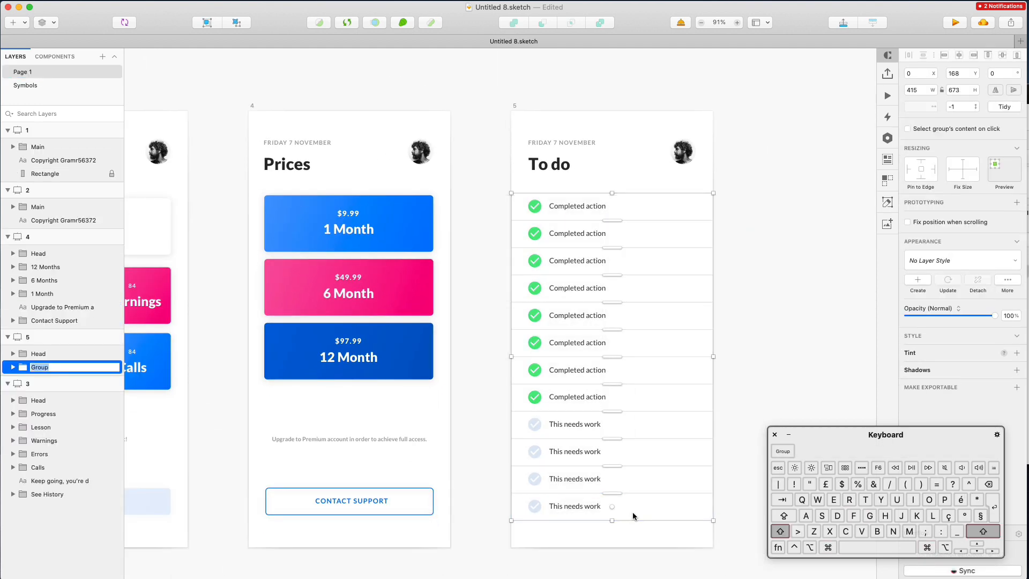
text(Todo item)
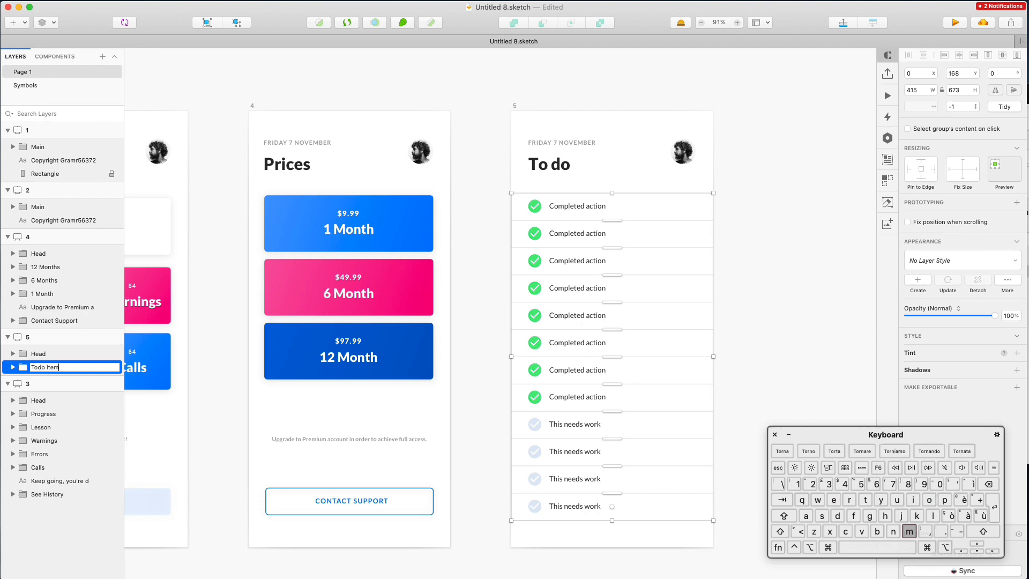
text(s)
key(Return)
click(496, 135)
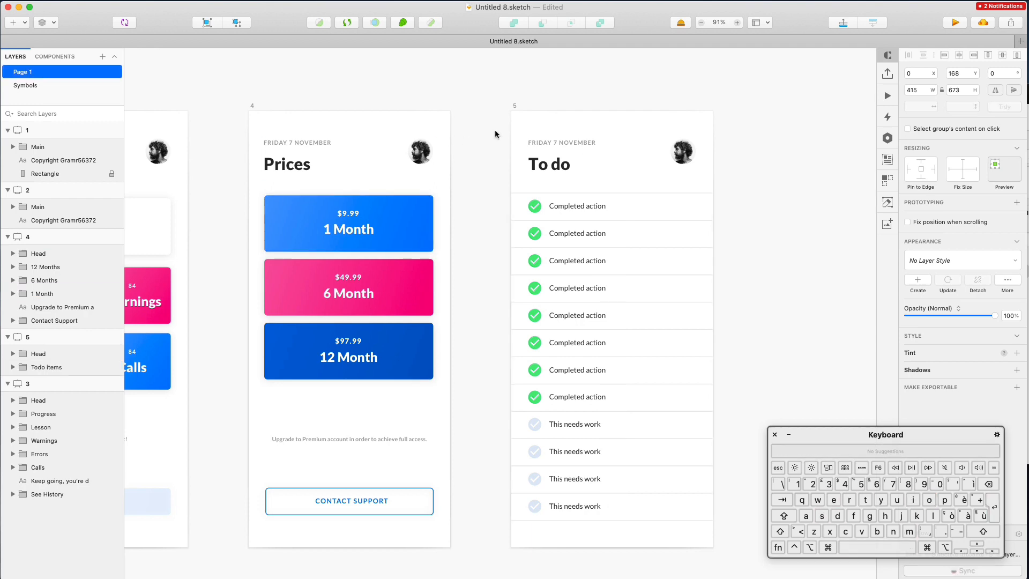
- Review all five artboards side by side to check the overall app design
key(cmd+1)
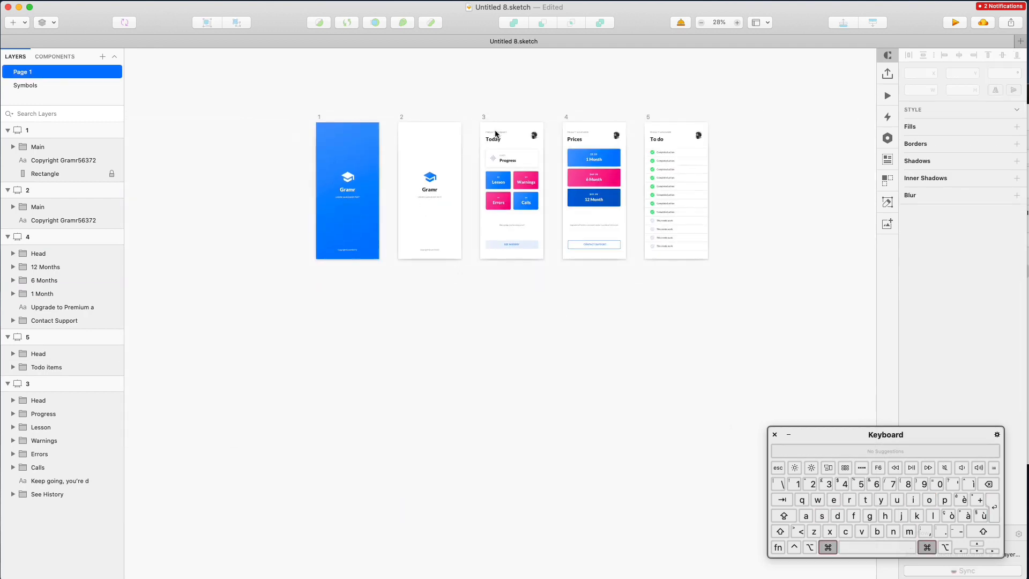
scroll(495, 130, up, 3)
scroll(588, 171, up, 5)
scroll(588, 171, down, 2)
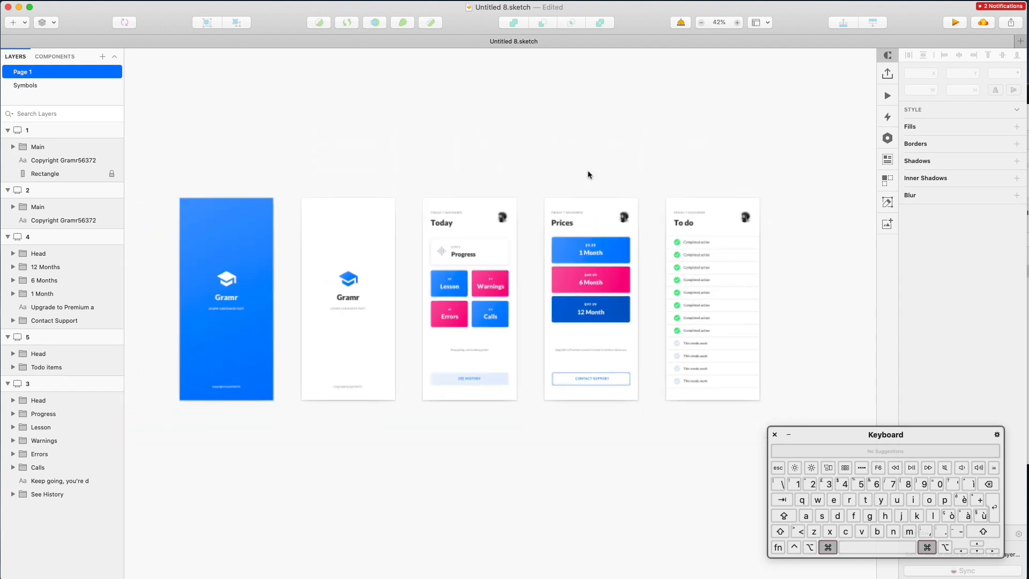
scroll(466, 159, left, 2)
scroll(466, 159, up, 1)
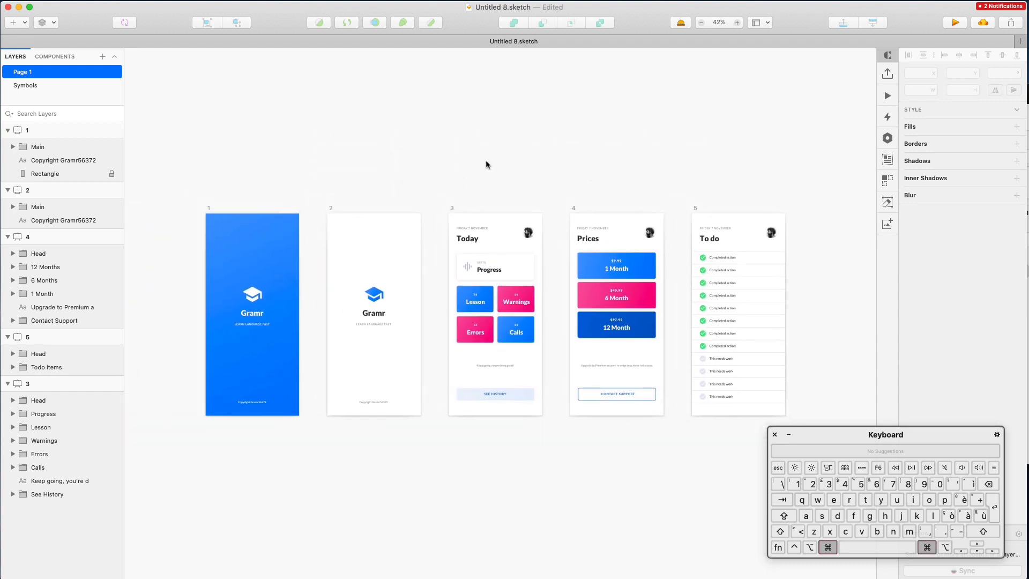
scroll(504, 188, up, 3)
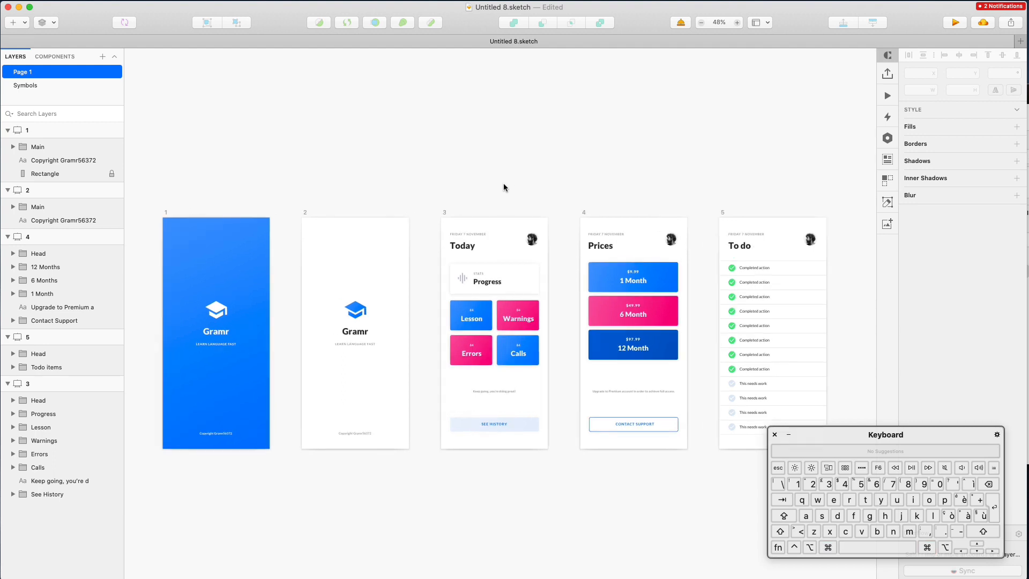
scroll(512, 188, left, 1)
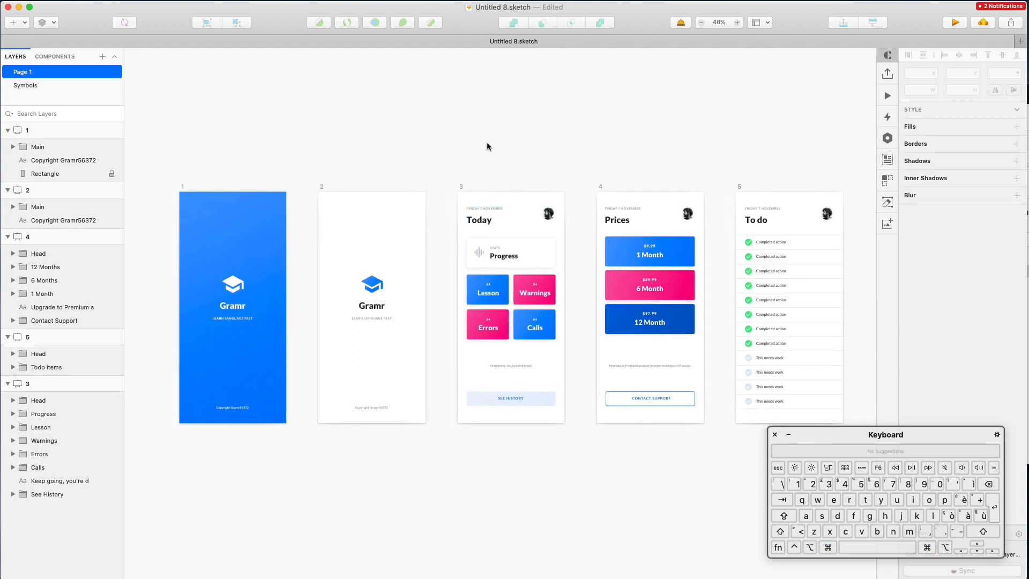
scroll(486, 142, right, 1)
scroll(486, 141, up, 1)
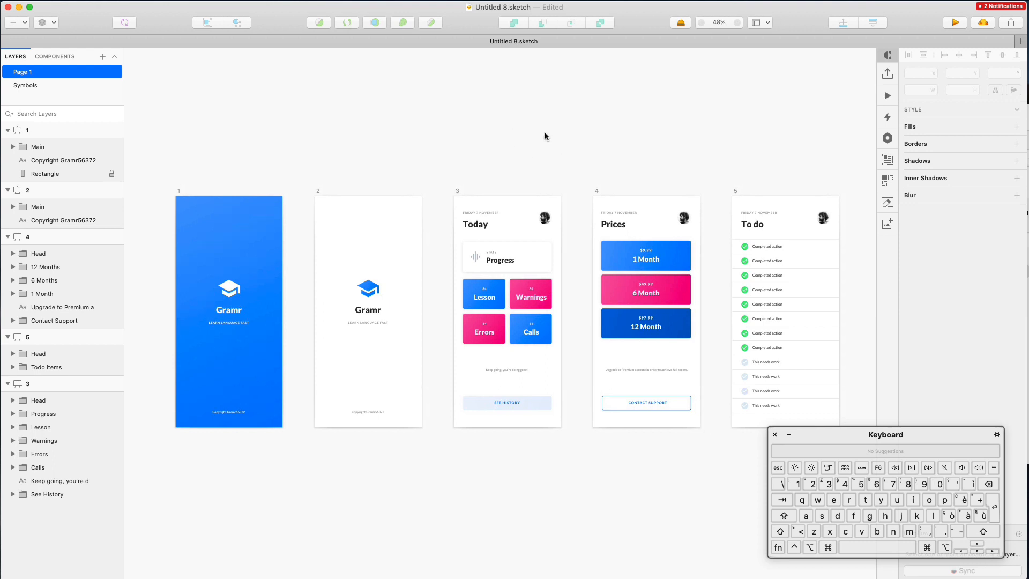
scroll(684, 80, right, 1)
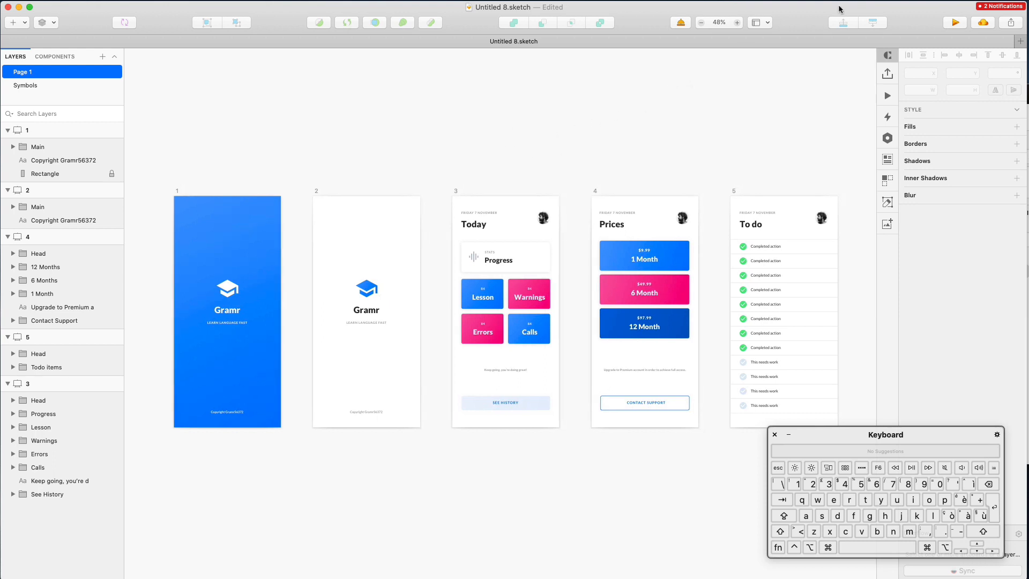